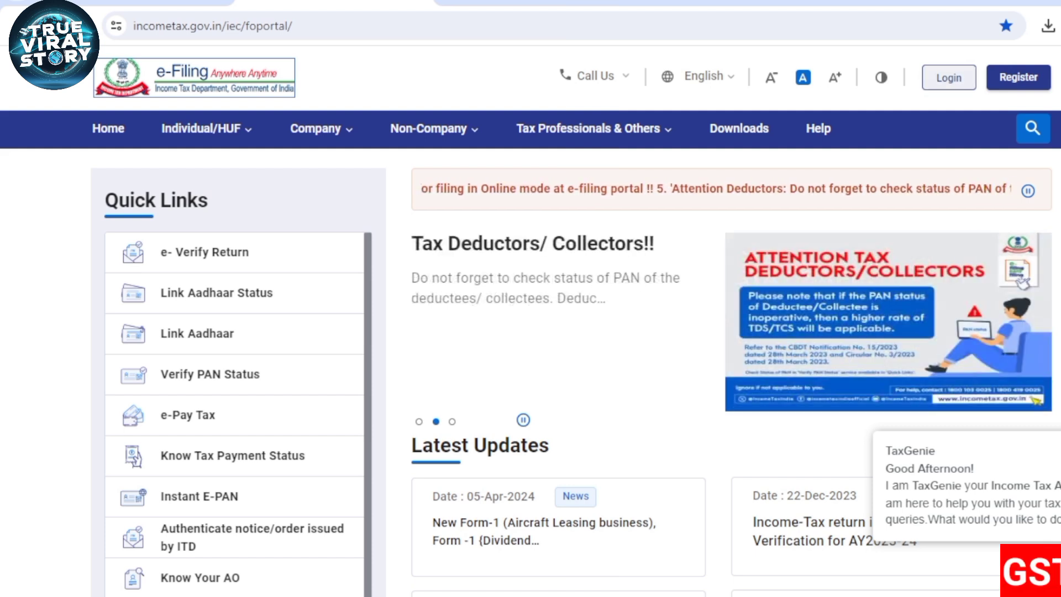
# Step: Open the e-Filing login page and submit the taxpayer's user ID
pyautogui.click(949, 77)
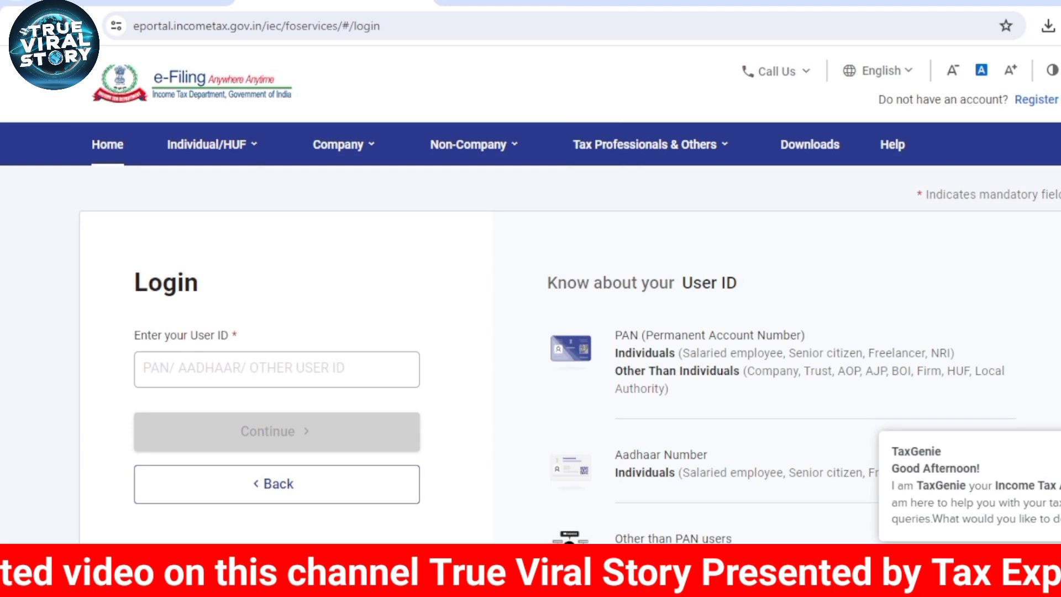
pyautogui.click(277, 368)
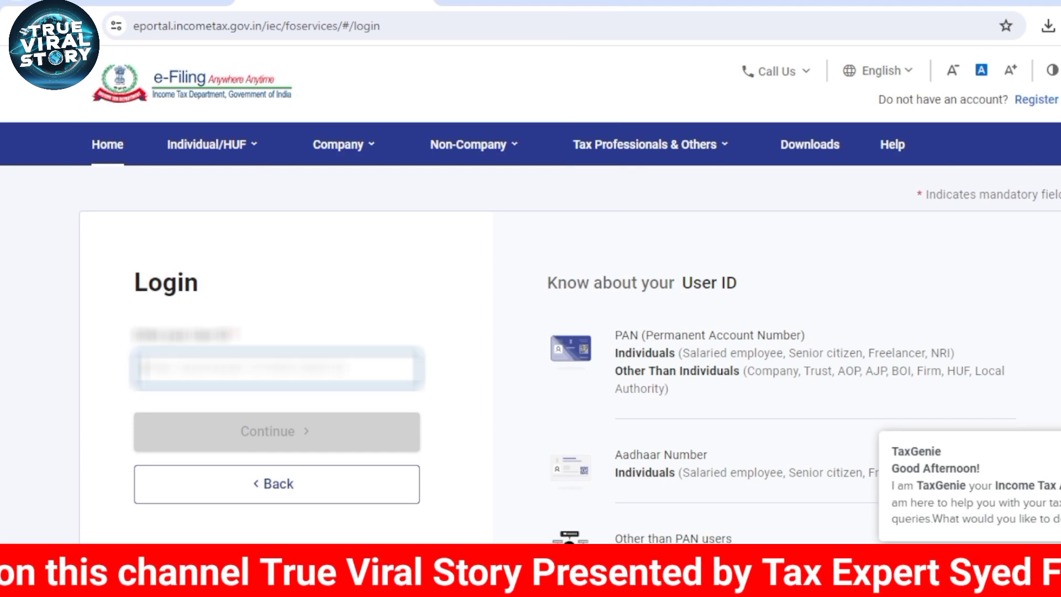
pyautogui.hotkey('ctrl', 'v')
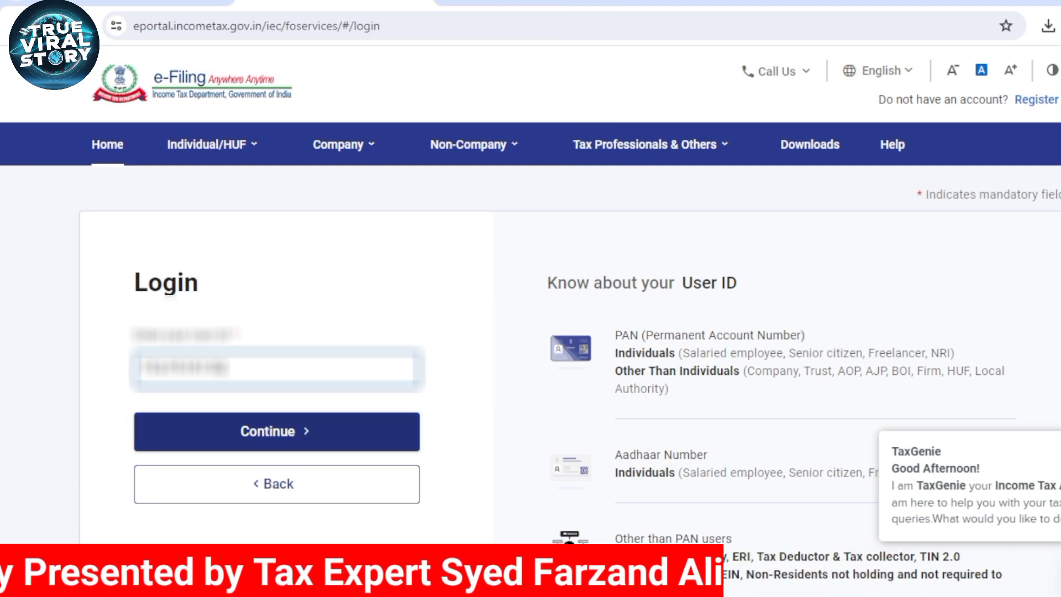
pyautogui.press('Return')
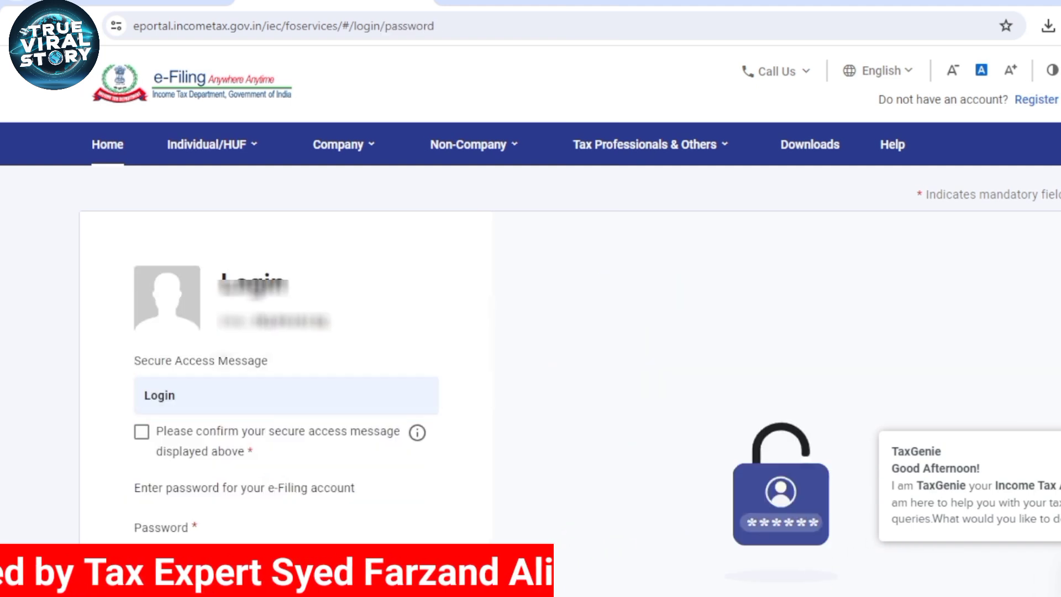
# Step: Confirm the secure access message, enter the account password and log in to the e-Filing account
pyautogui.scroll(-1, 530, 354)
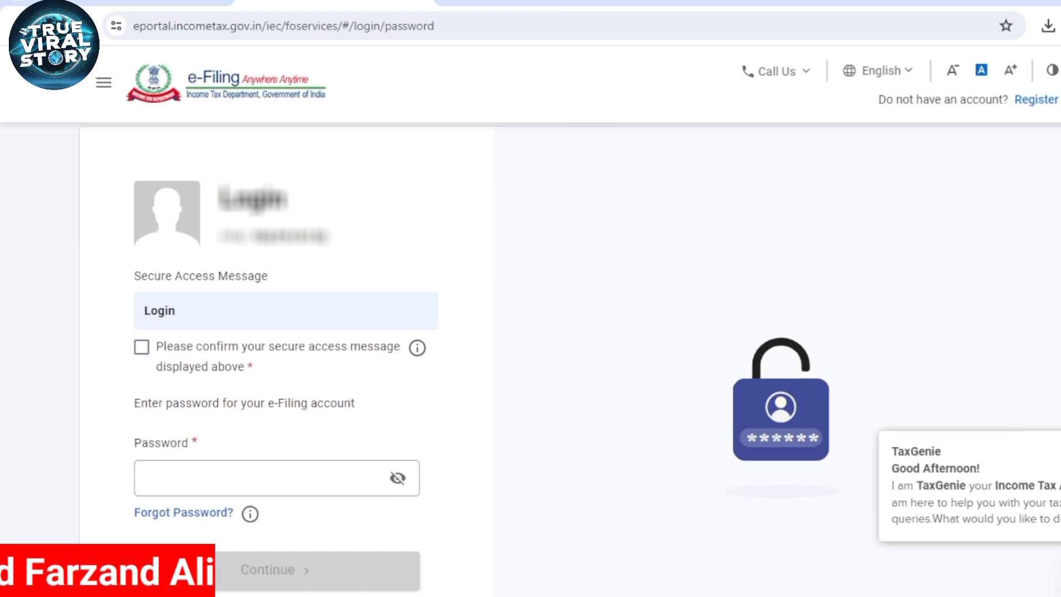
pyautogui.click(142, 347)
pyautogui.scroll(-1, 531, 359)
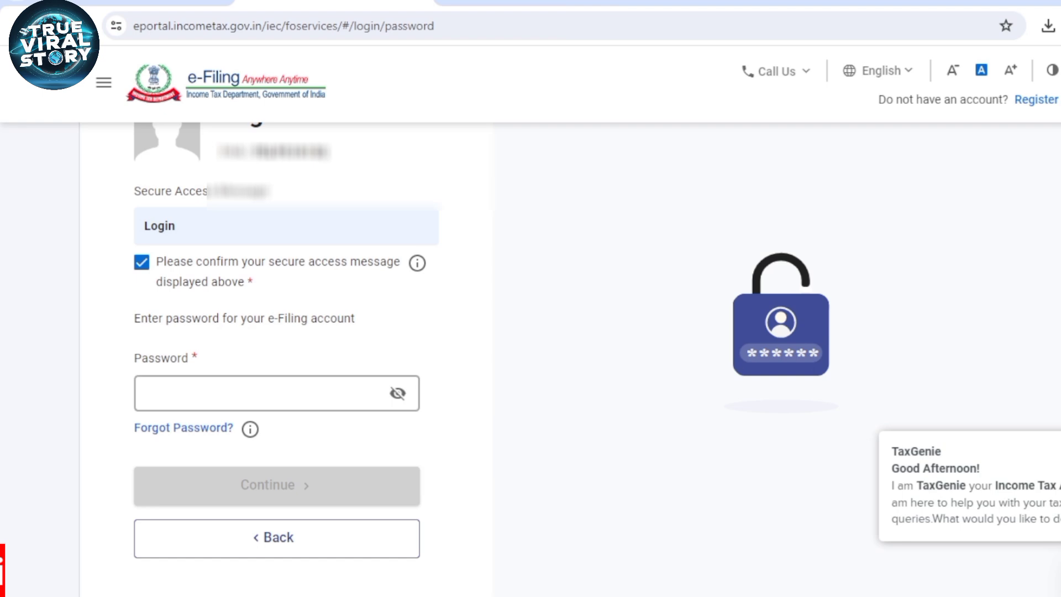
pyautogui.click(261, 393)
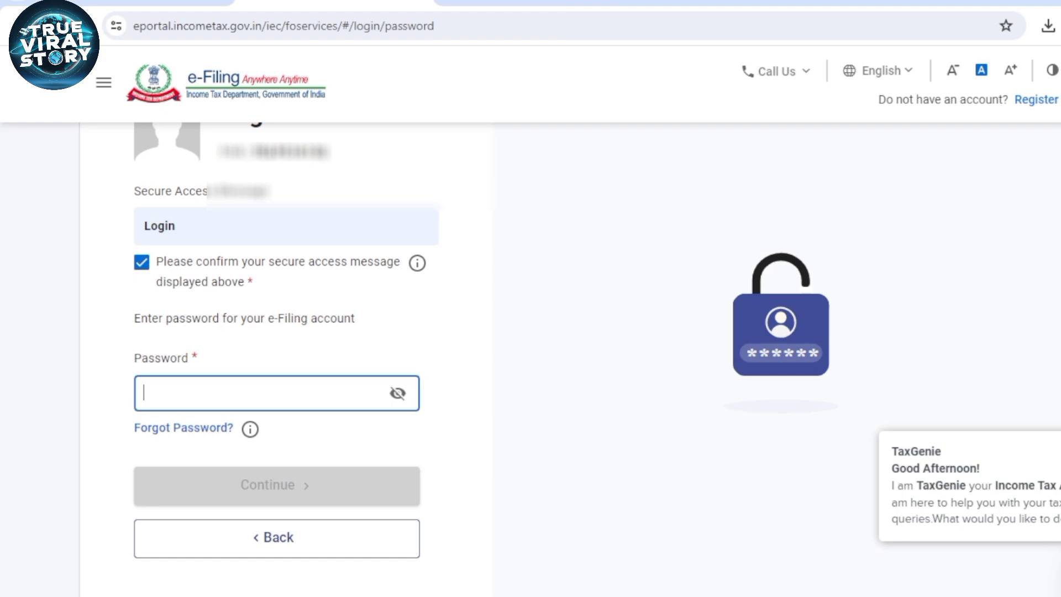
pyautogui.write('******')
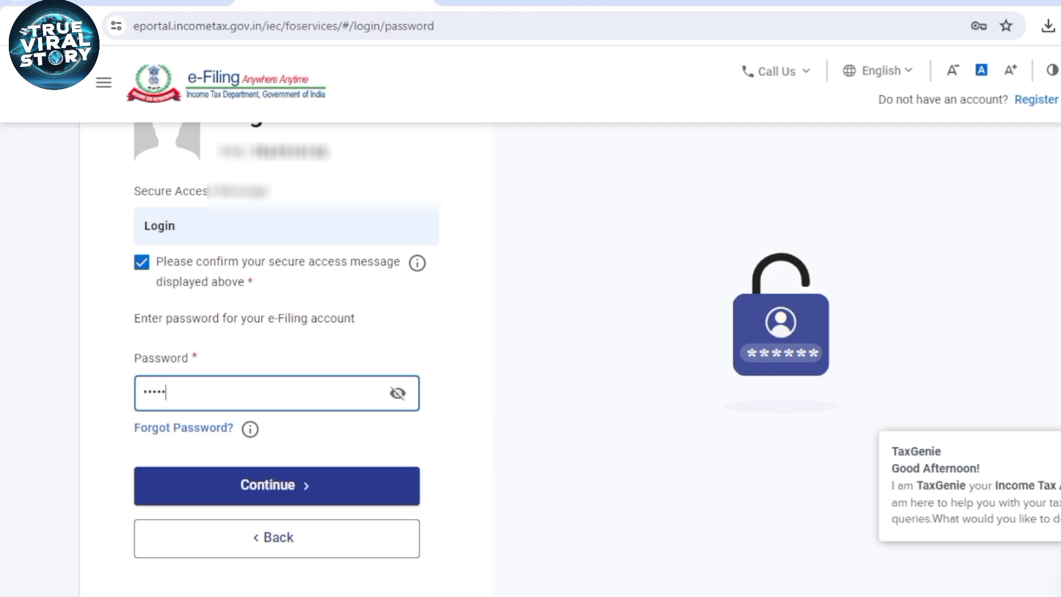
pyautogui.write('****')
pyautogui.press('Return')
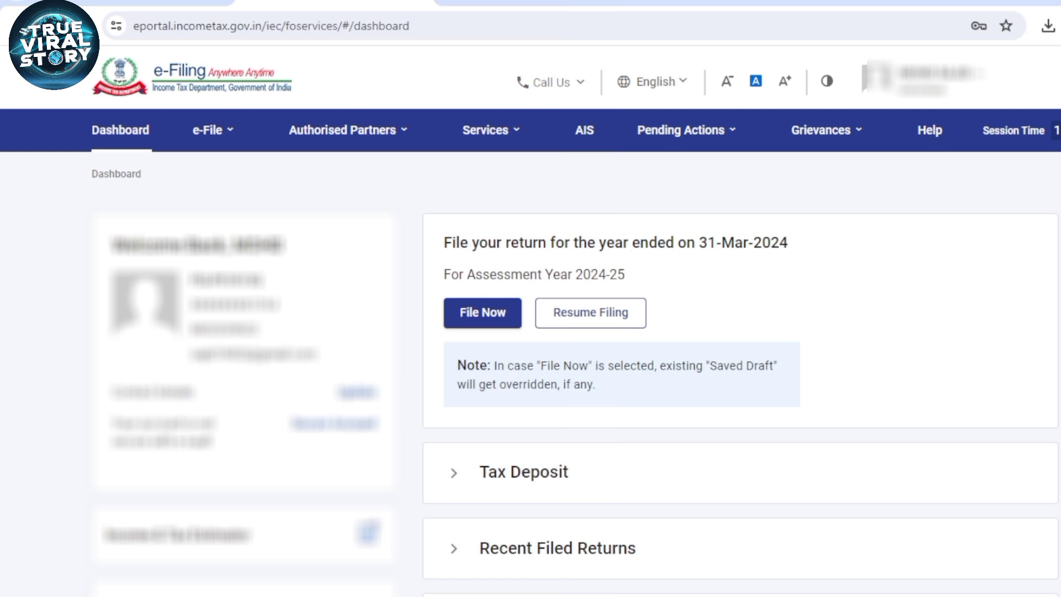
# Step: Go to Form 26AS on the TRACES site, accepting the redirect disclaimer and the Form 16/16A usage agreement
pyautogui.moveTo(213, 130)
pyautogui.moveTo(263, 174)
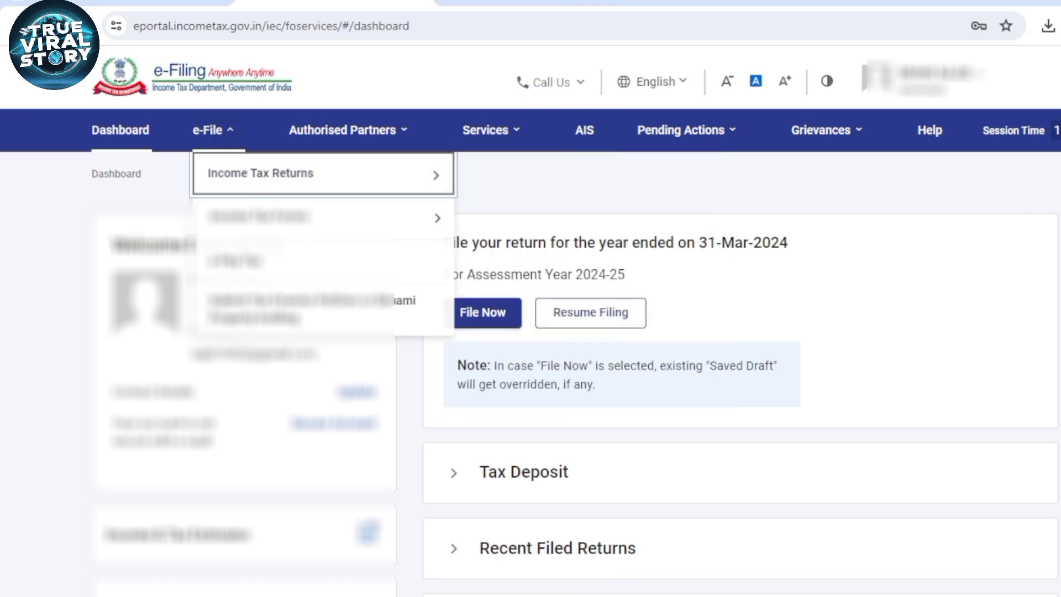
pyautogui.press('Right')
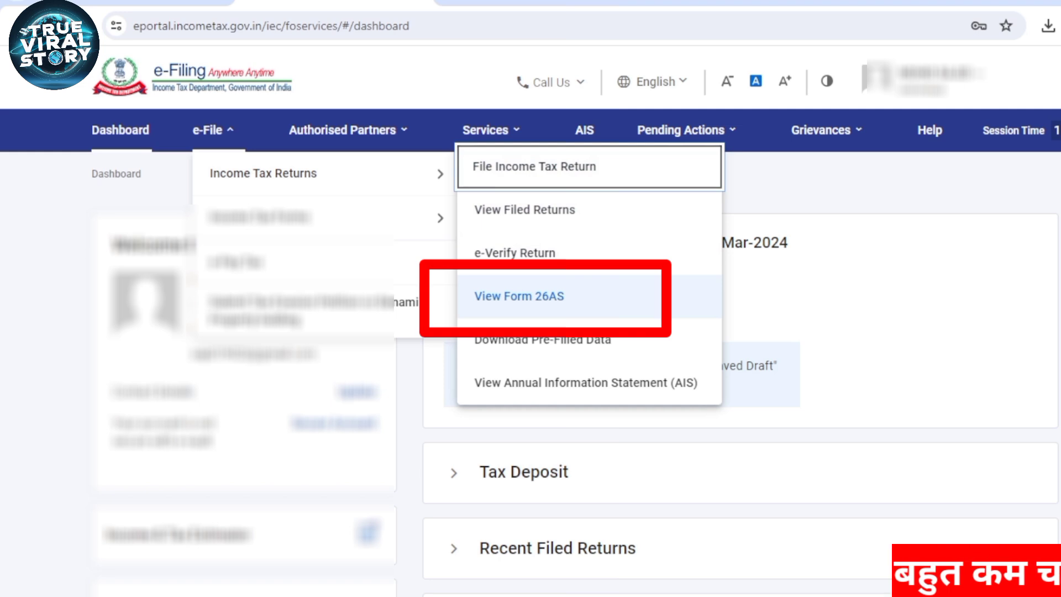
pyautogui.click(519, 296)
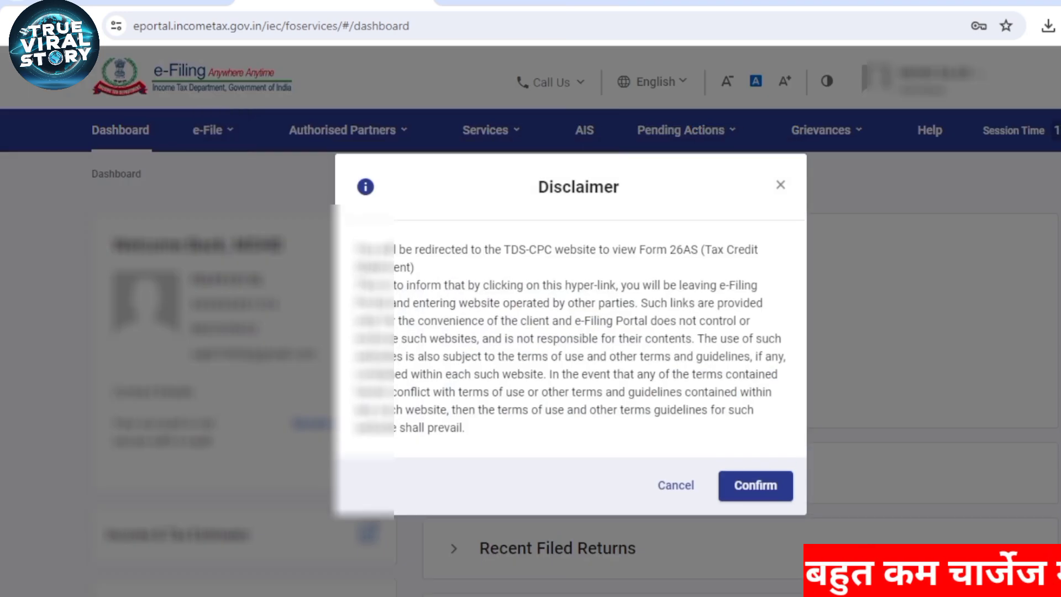
pyautogui.click(755, 486)
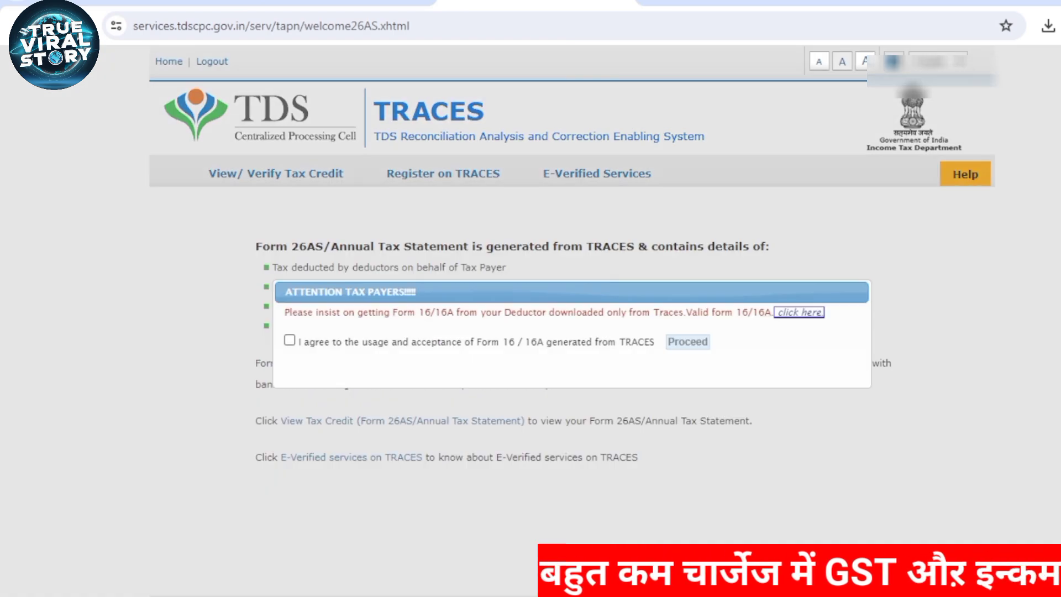
pyautogui.click(290, 340)
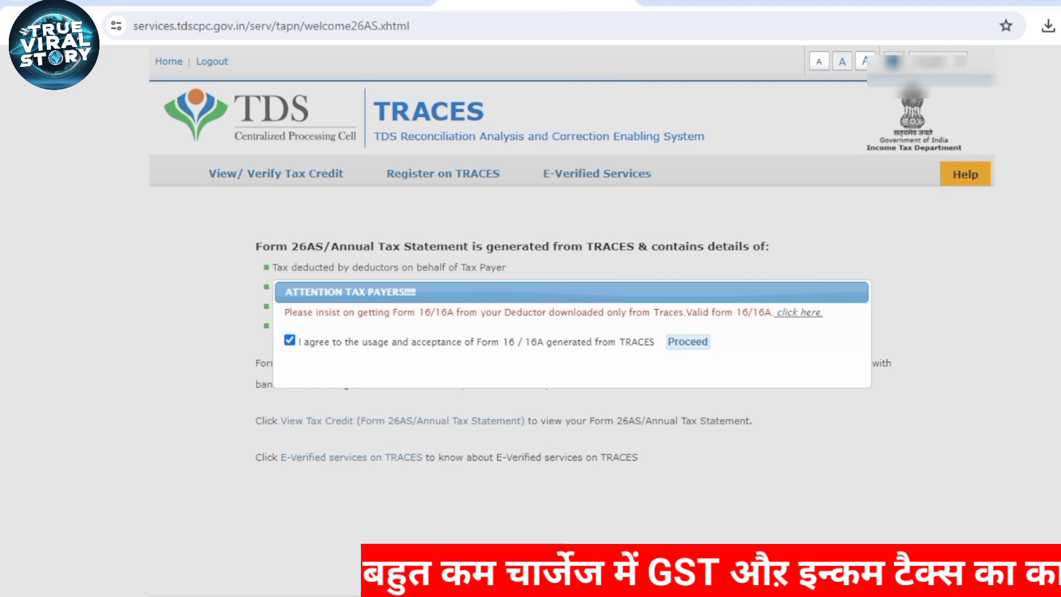
pyautogui.click(688, 341)
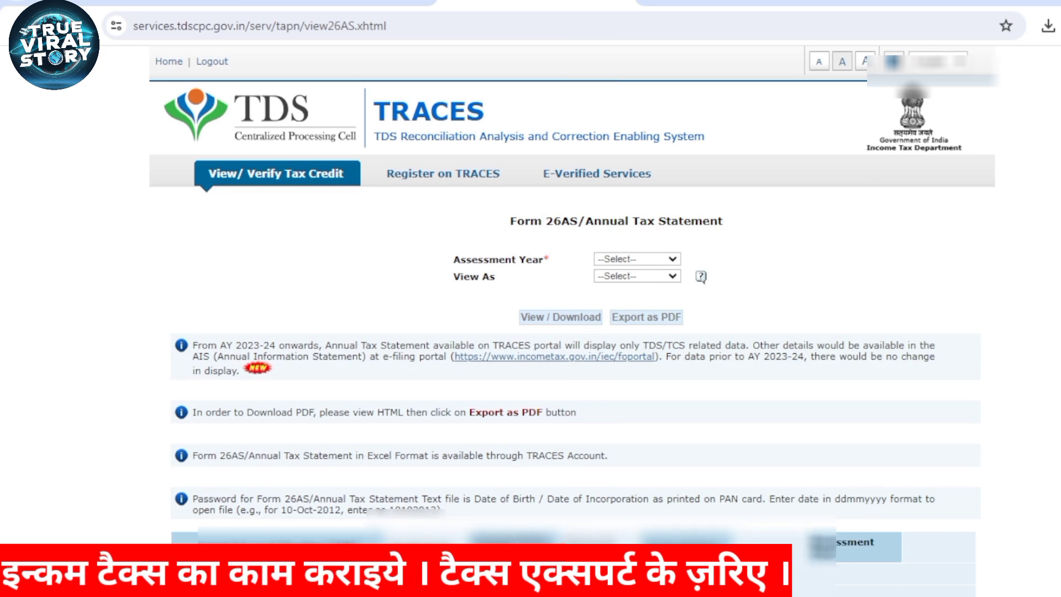
# Step: Display the Form 26AS annual tax statement for assessment year 2024-25 in HTML format
pyautogui.moveTo(466, 260); pyautogui.dragTo(550, 260)
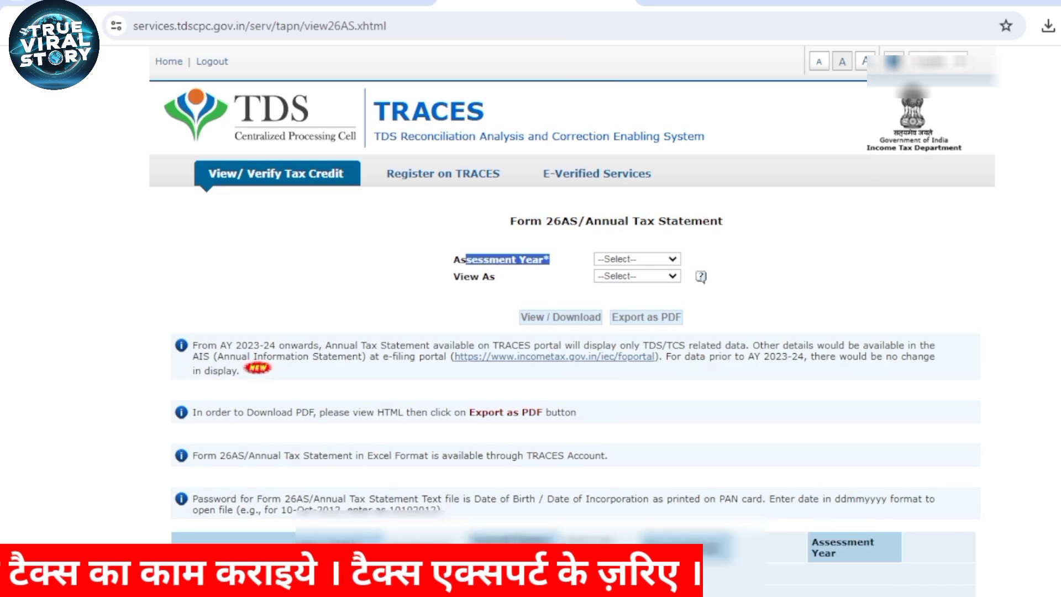
pyautogui.click(637, 259)
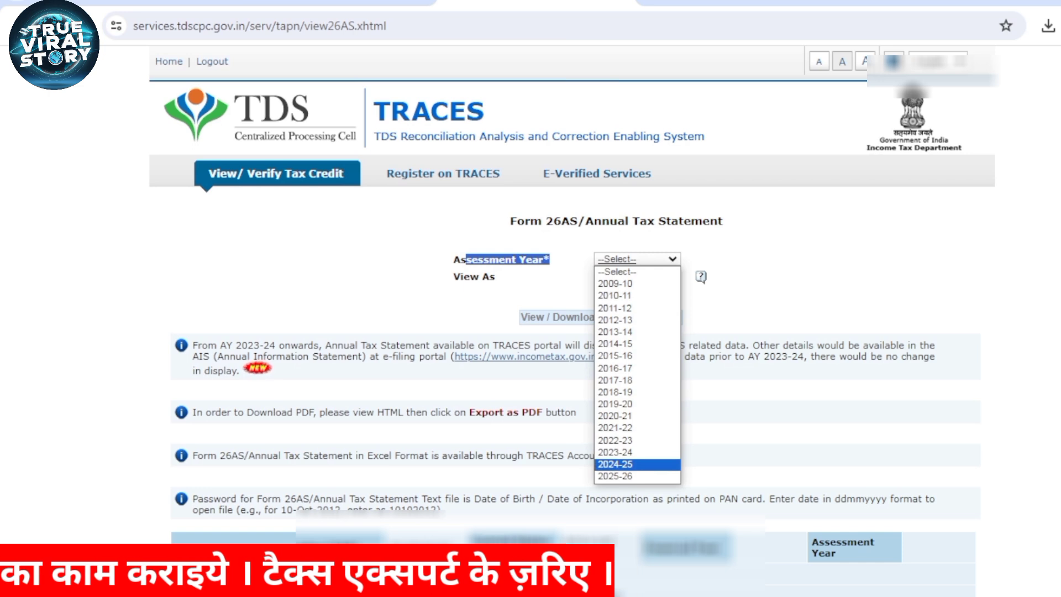
pyautogui.click(630, 464)
pyautogui.click(637, 277)
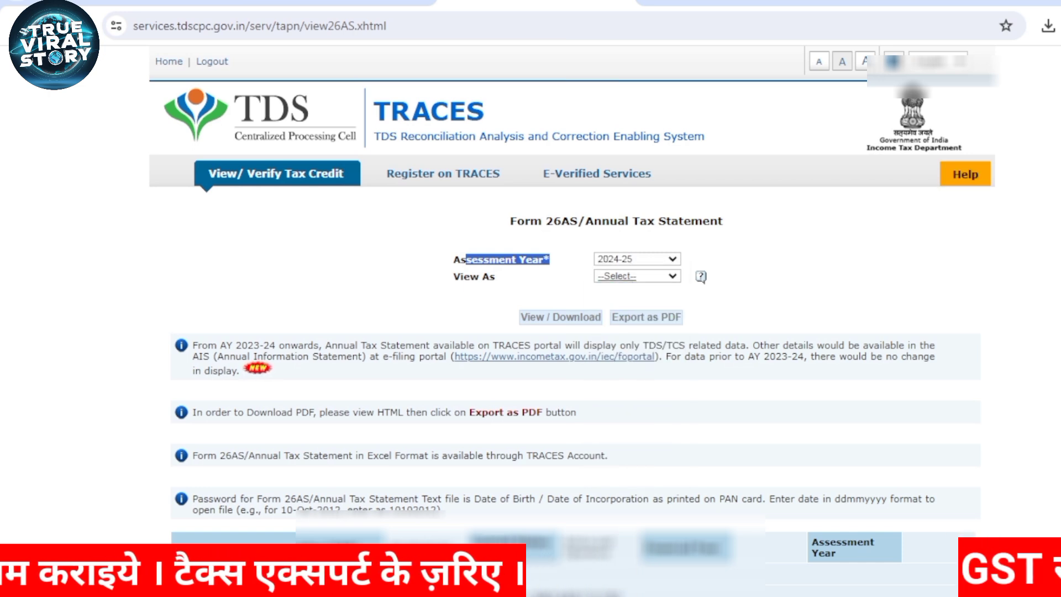
pyautogui.click(610, 300)
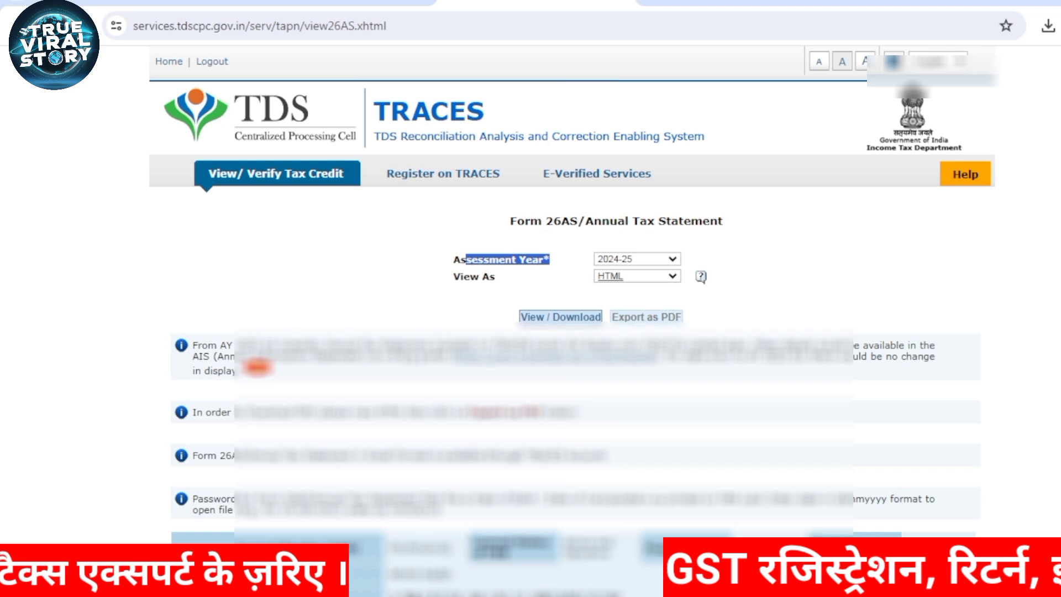
pyautogui.click(563, 318)
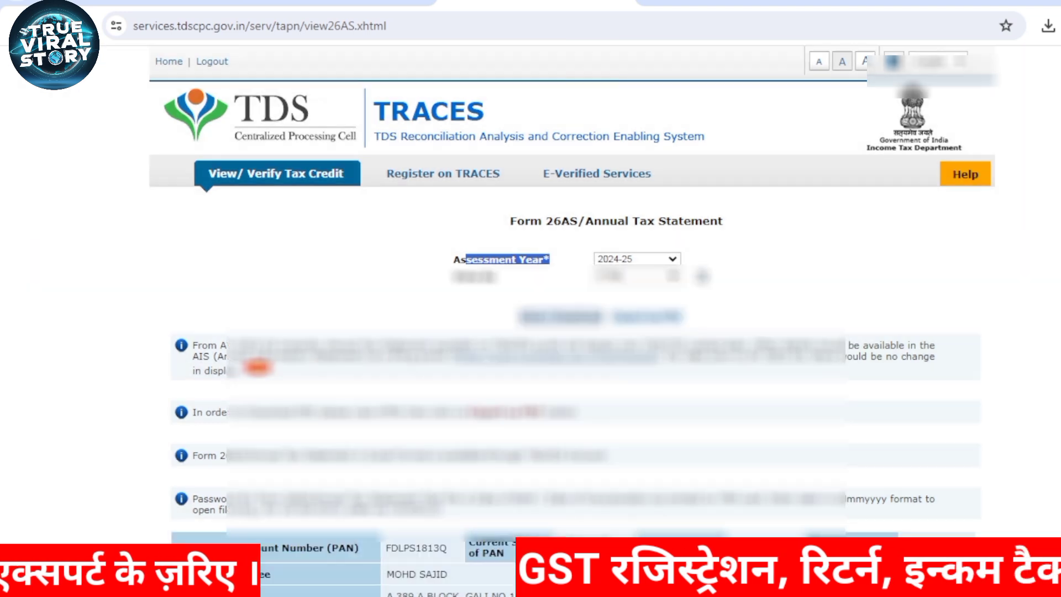
# Step: Examine the annual tax statement's sections, from the tax deducted at source details through the TDS/TCS defaults
pyautogui.scroll(-5, 574, 332)
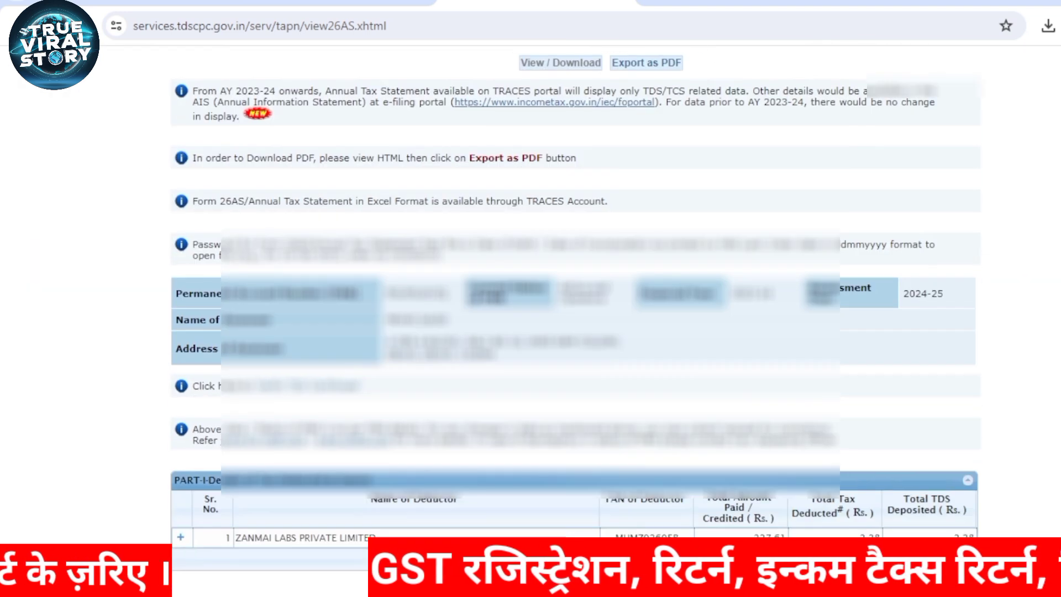
pyautogui.scroll(-3, 575, 332)
pyautogui.scroll(-1, 574, 331)
pyautogui.scroll(-15, 574, 332)
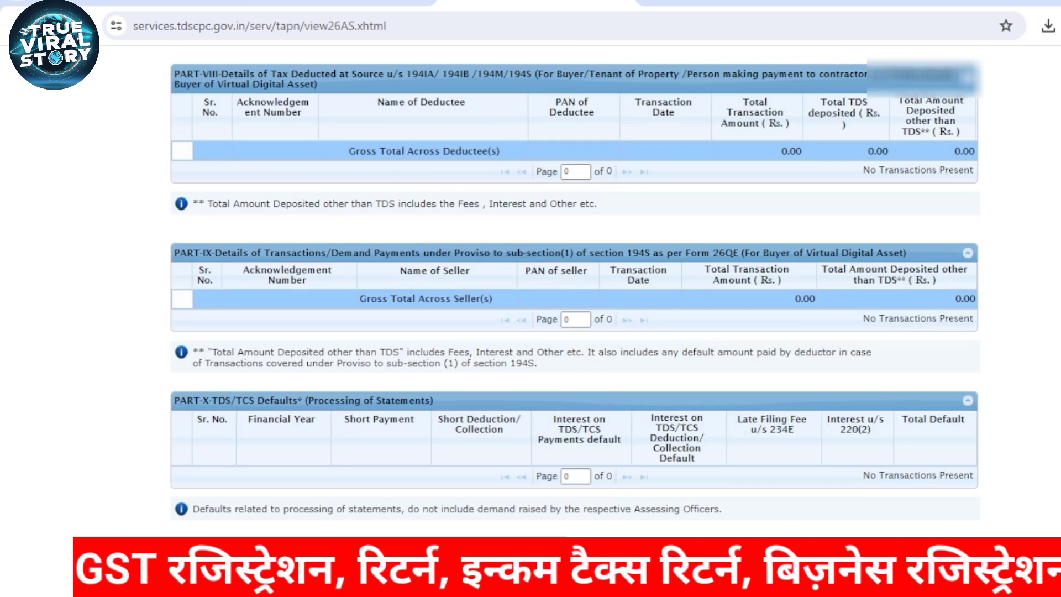
pyautogui.scroll(4, 574, 277)
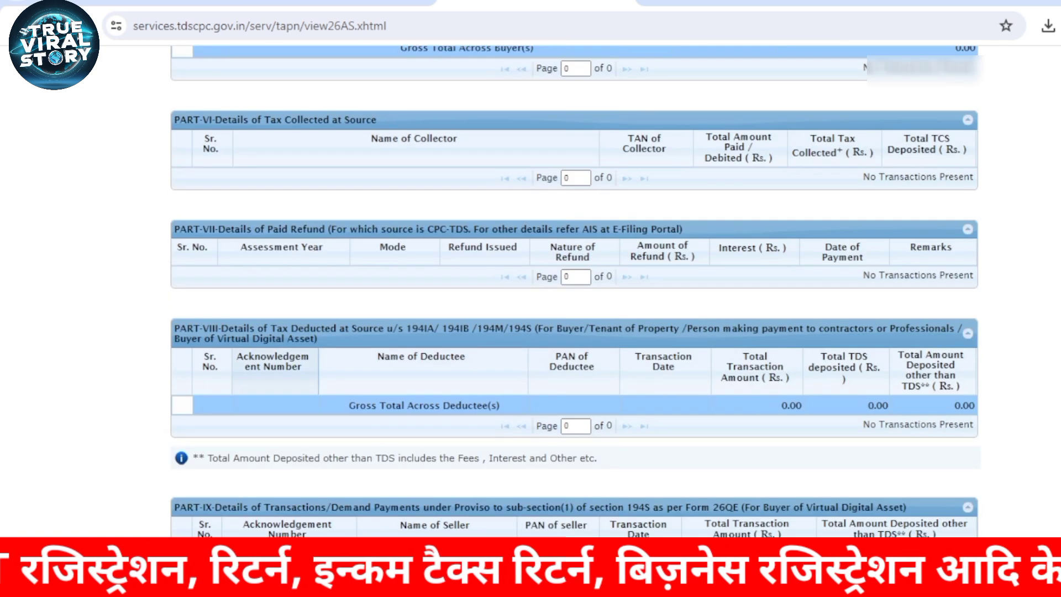
pyautogui.scroll(7, 575, 277)
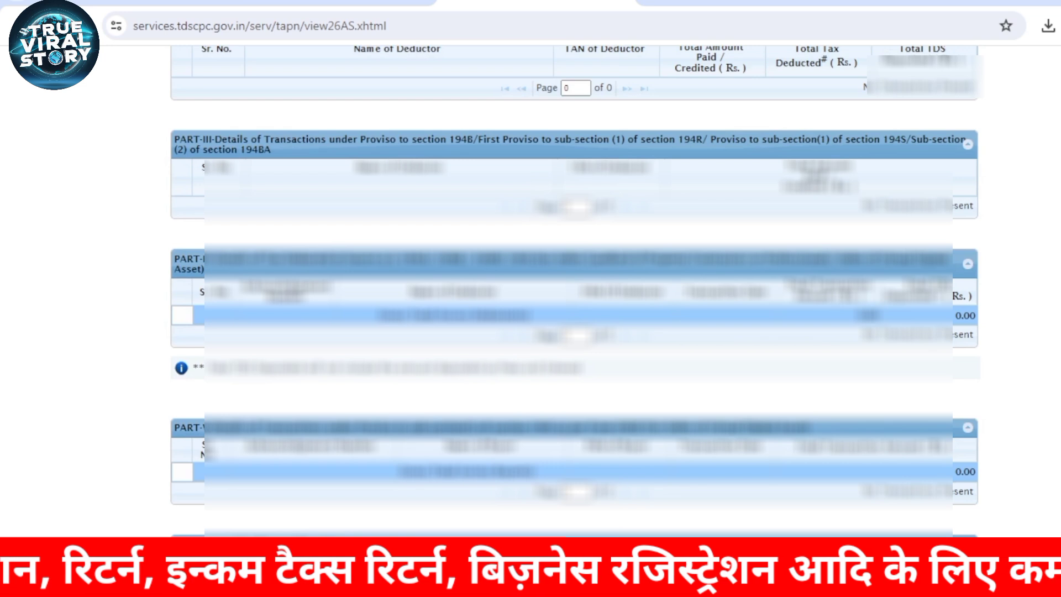
pyautogui.scroll(3, 575, 276)
pyautogui.scroll(6, 575, 276)
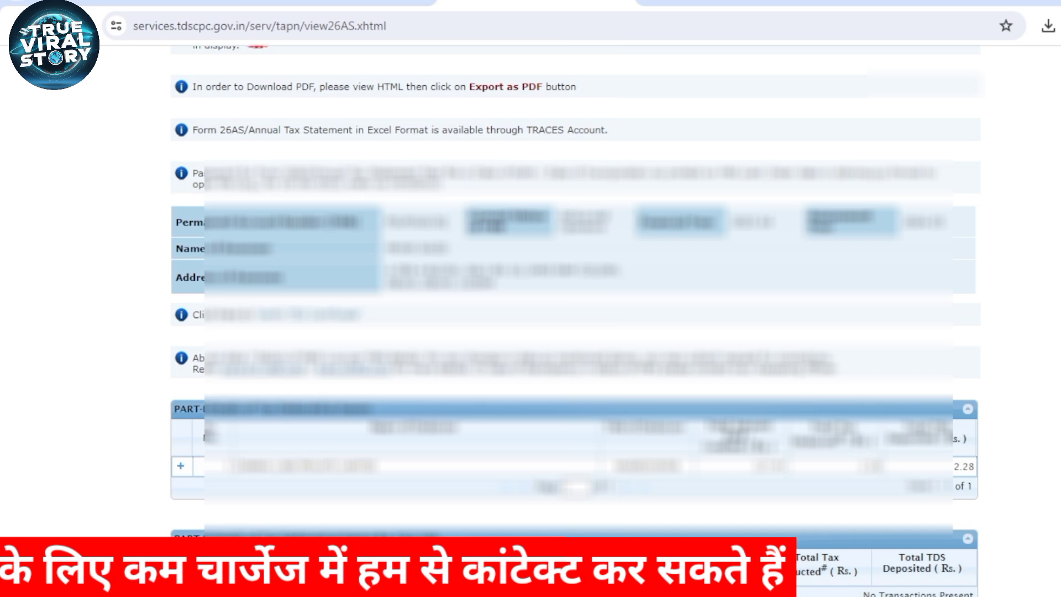
# Step: Export the annual tax statement as a PDF and save it to the Desktop under the suggested file name
pyautogui.scroll(5, 575, 299)
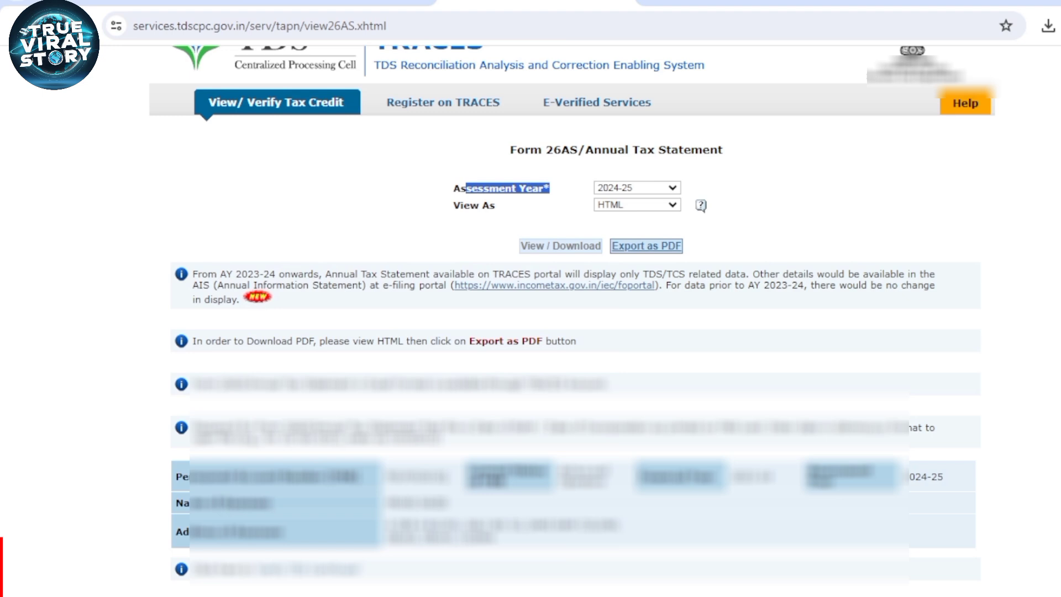
pyautogui.click(646, 246)
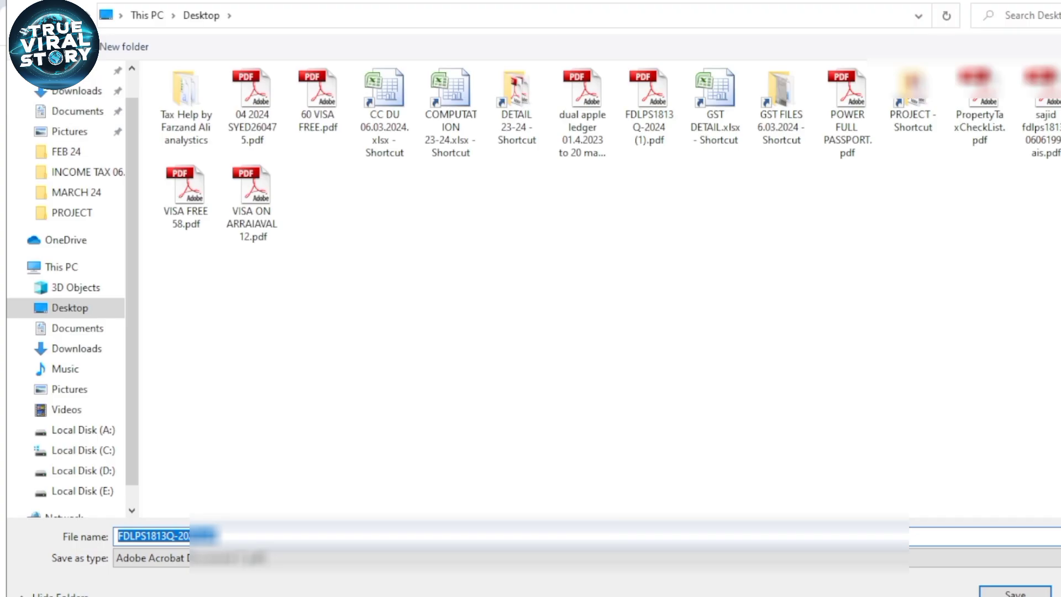
pyautogui.click(69, 71)
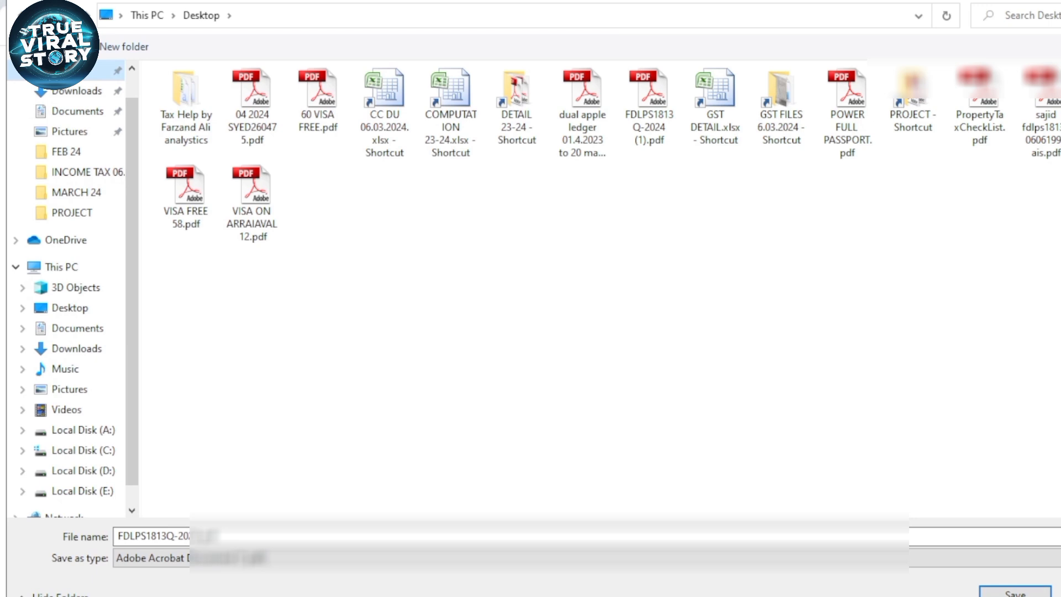
pyautogui.click(1015, 592)
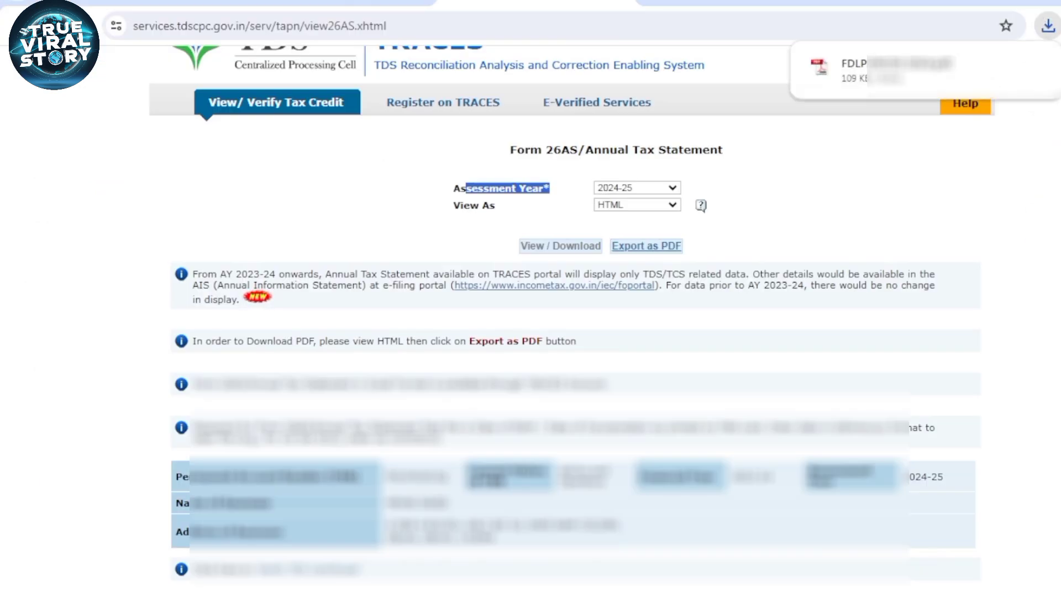
# Step: Open the downloaded statement PDF and look through its pages
pyautogui.click(906, 69)
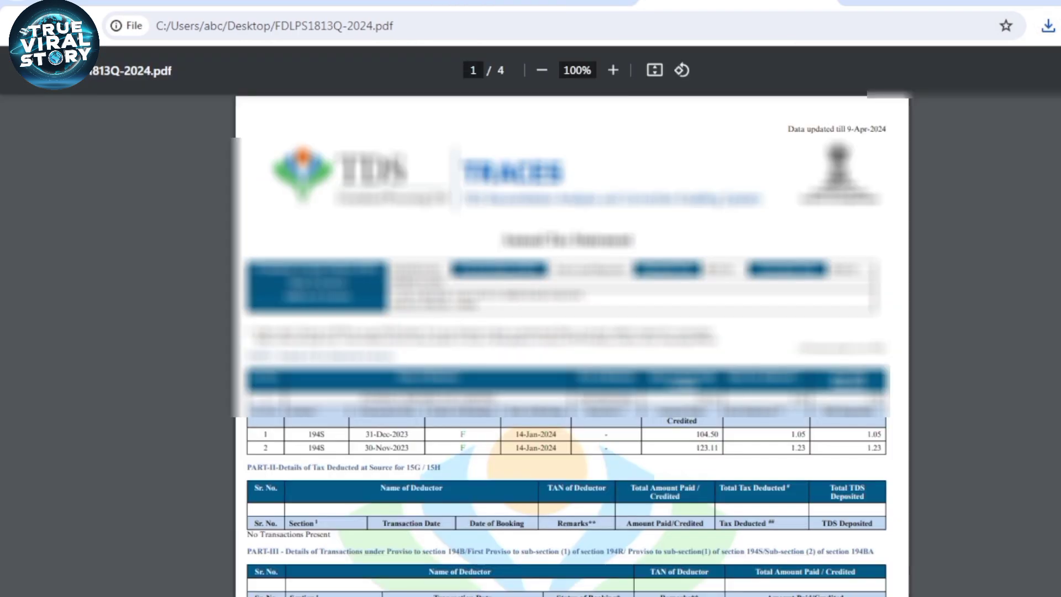
pyautogui.scroll(-15, 572, 343)
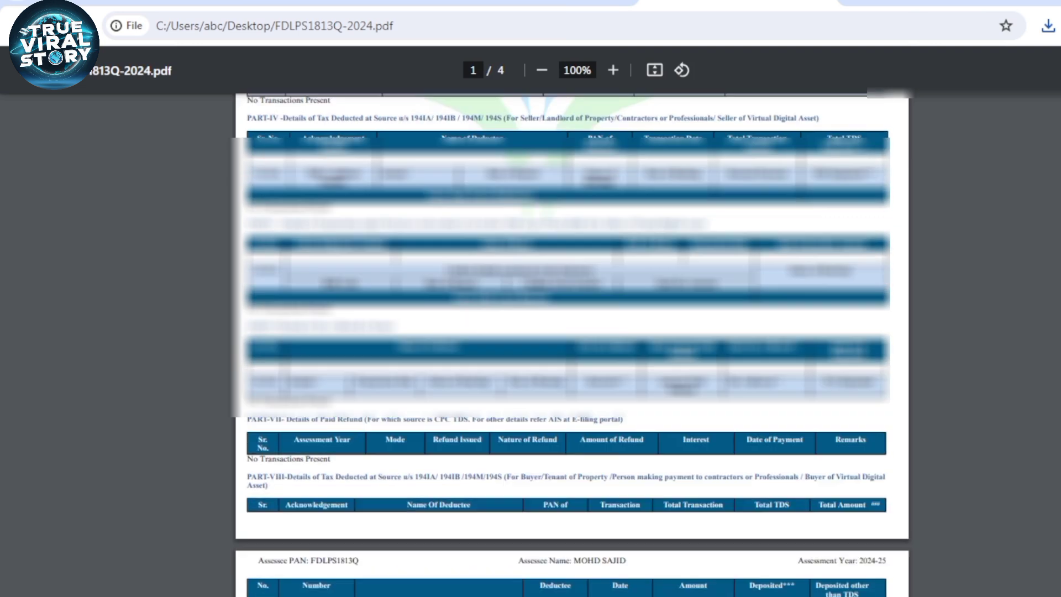
pyautogui.scroll(-10, 572, 343)
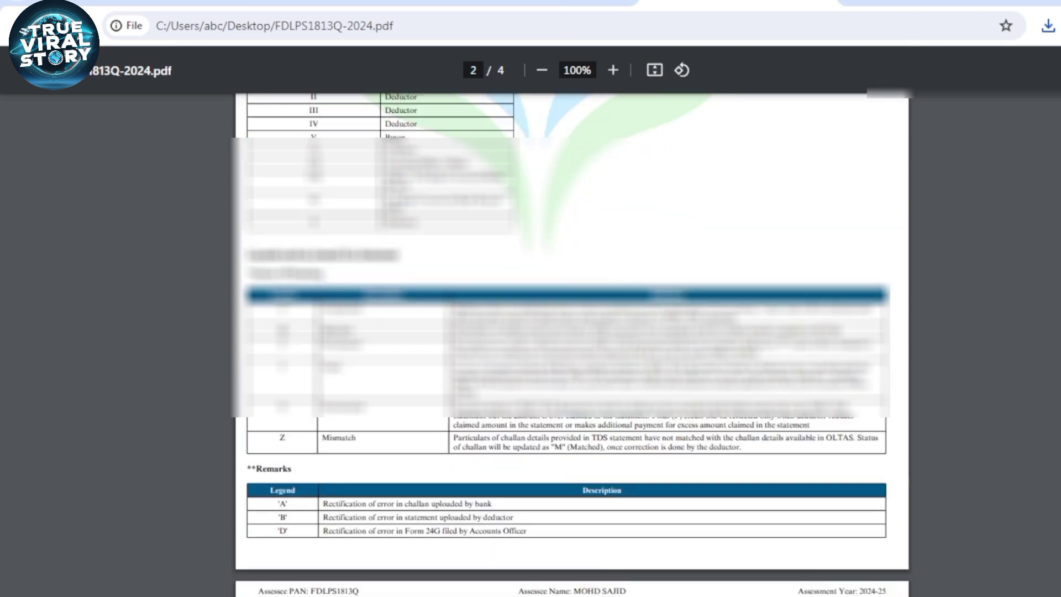
pyautogui.scroll(20, 572, 342)
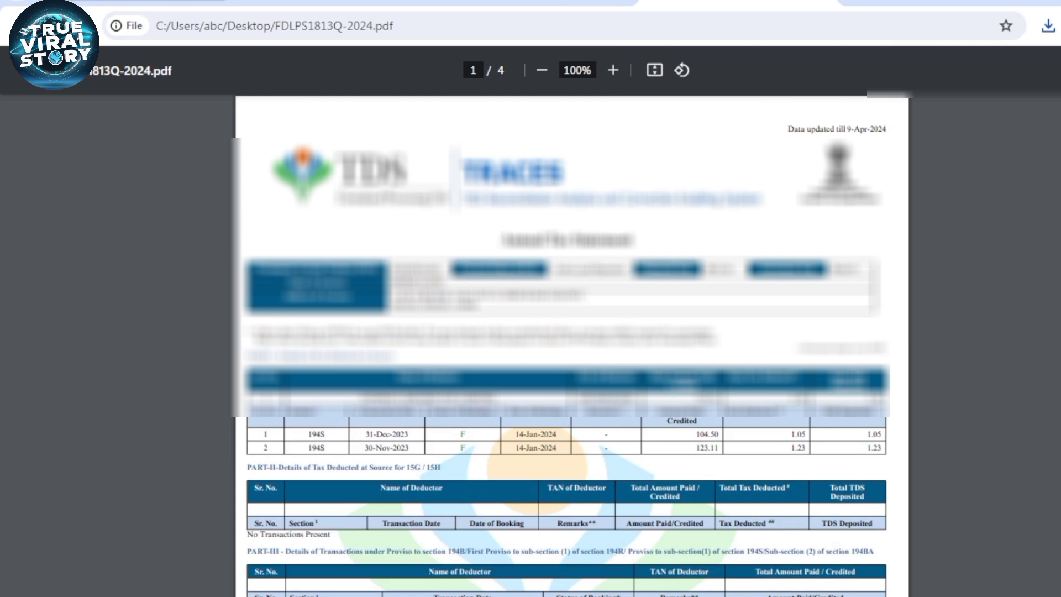
# Step: Return to the e-Filing dashboard, proceed to the Compliance Portal and display the Annual Information Statement page
pyautogui.click(335, 1)
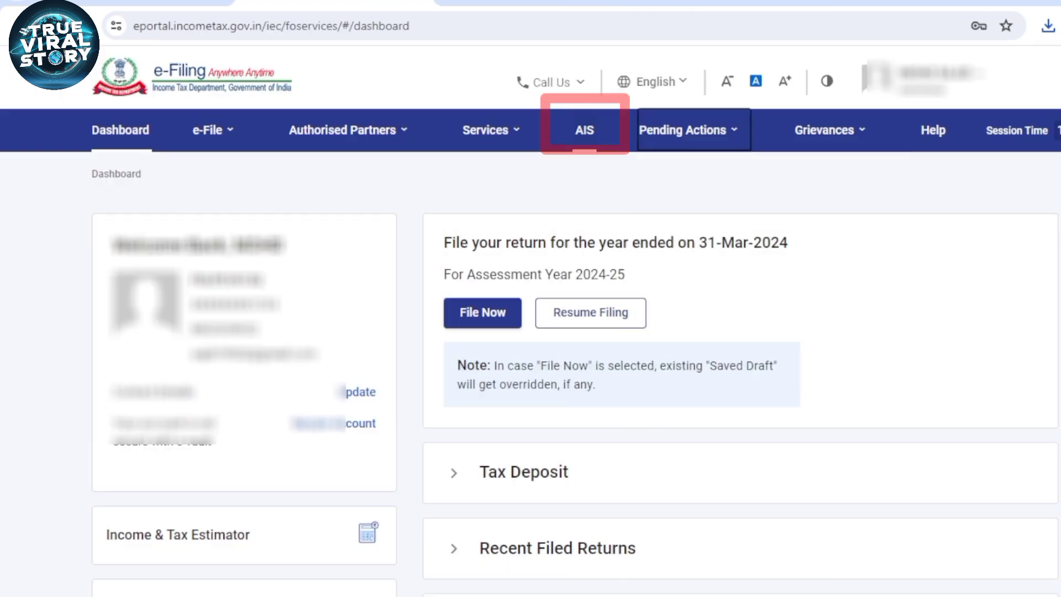
pyautogui.click(584, 131)
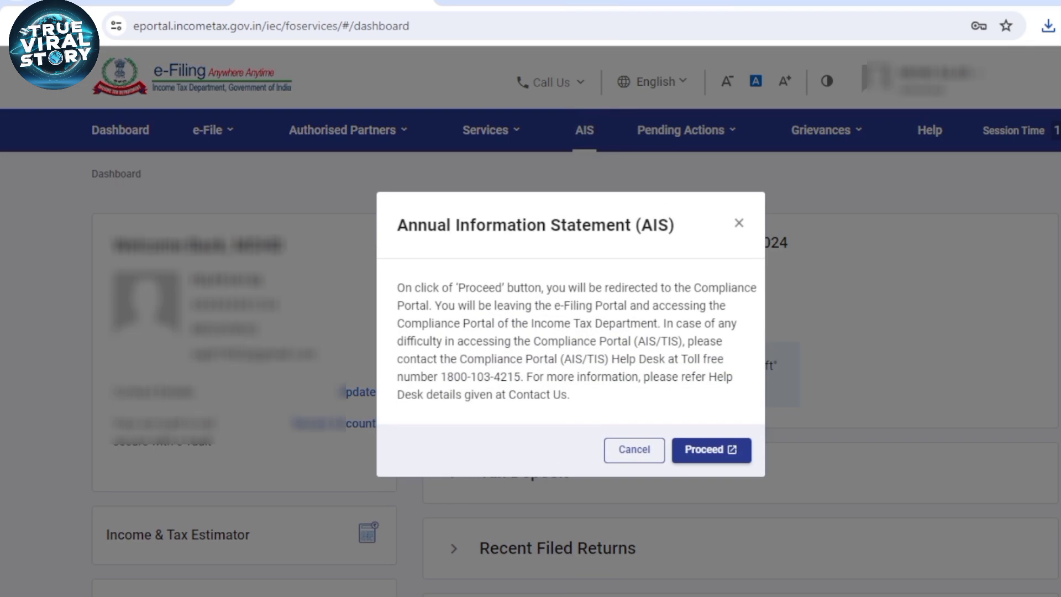
pyautogui.click(711, 449)
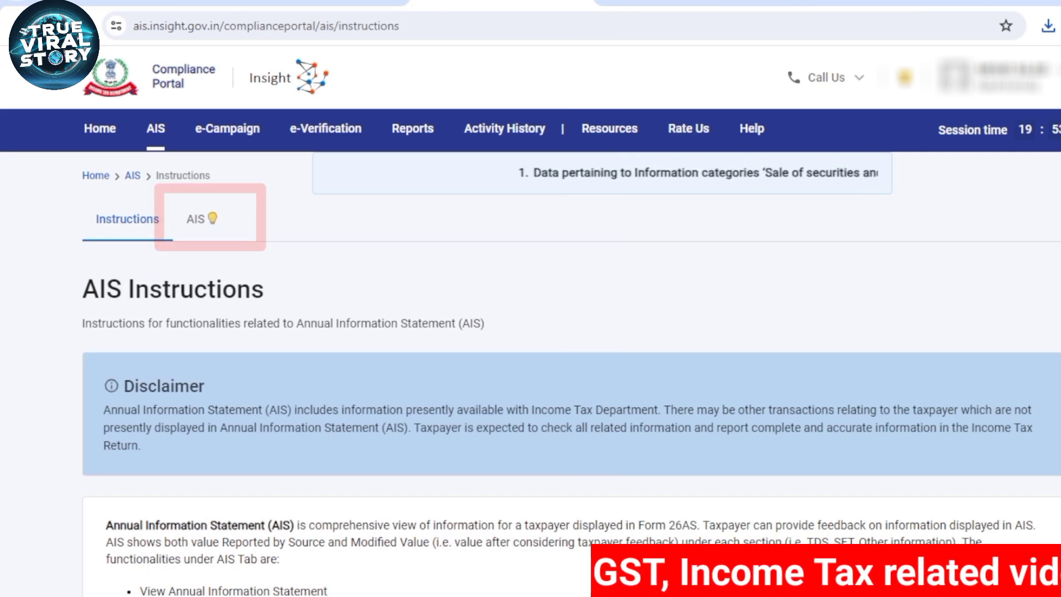
pyautogui.click(202, 219)
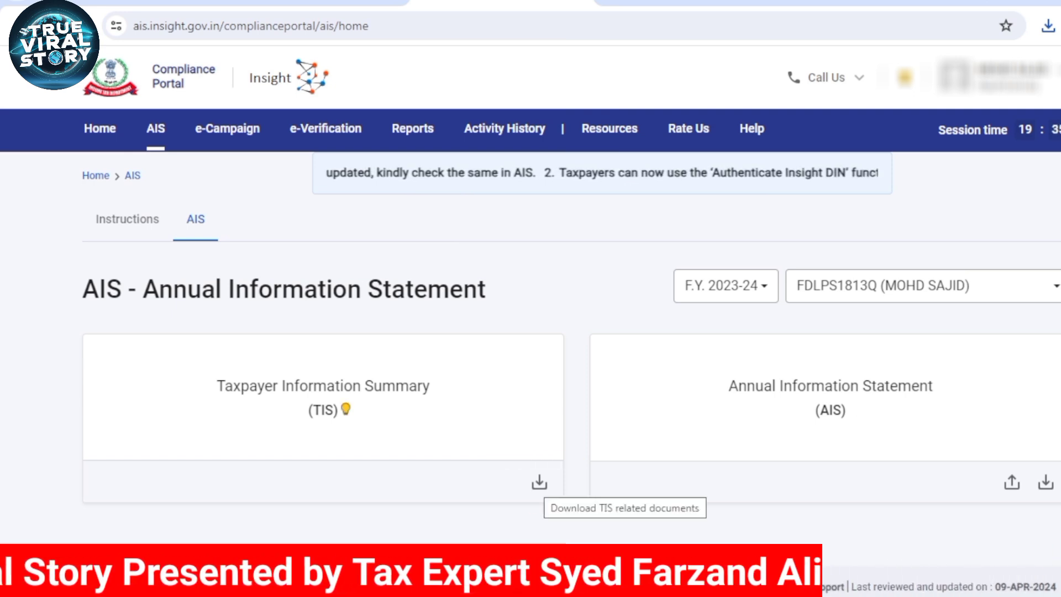
# Step: Download the Taxpayer Information Summary PDF to the Desktop, prefixing the suggested file name with the taxpayer's name and PDF password
pyautogui.click(539, 482)
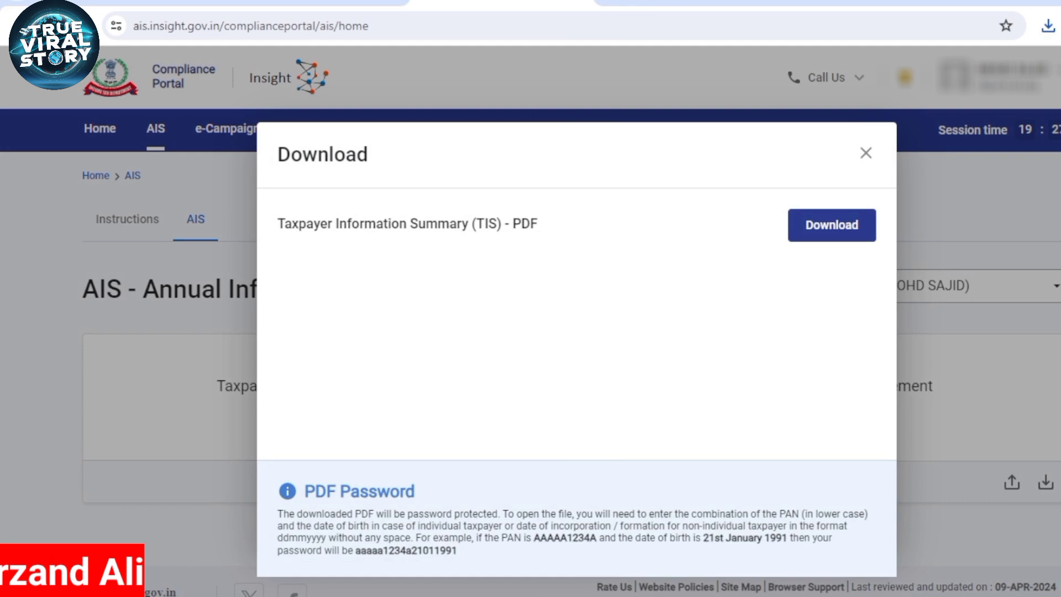
pyautogui.click(832, 225)
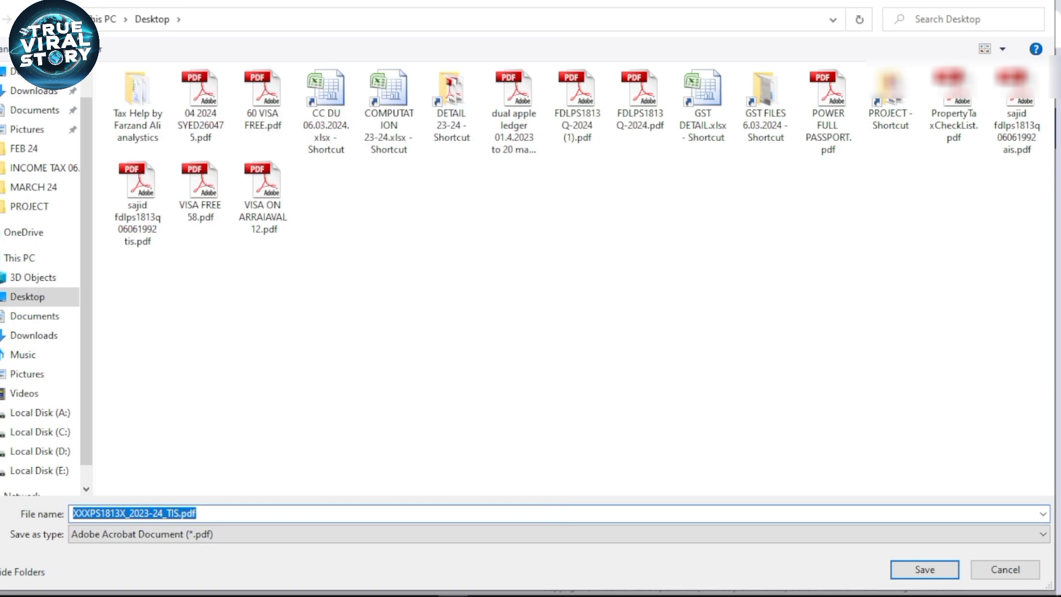
pyautogui.click(74, 513)
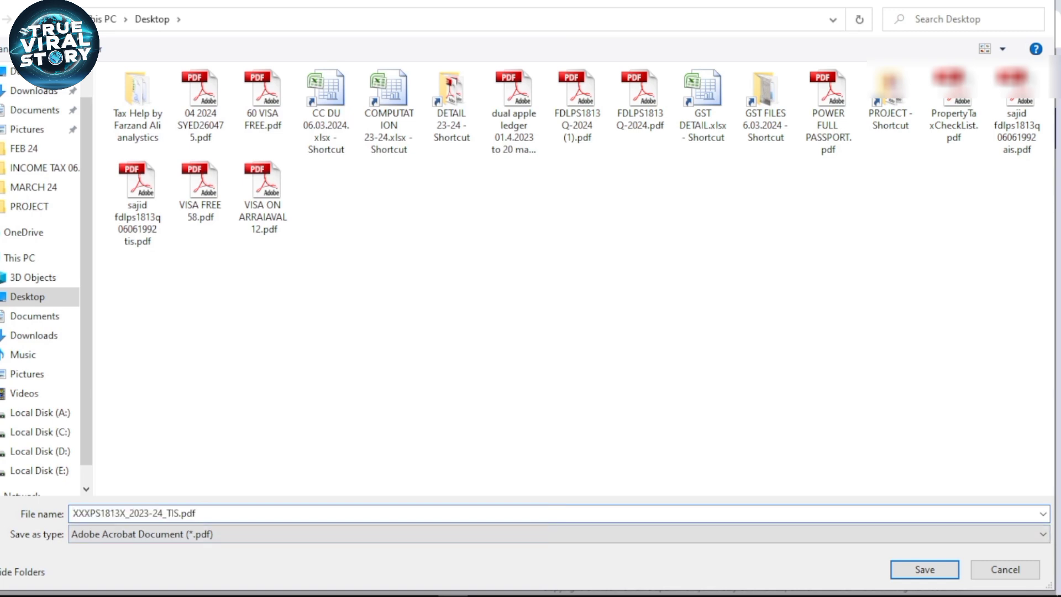
pyautogui.write('SA')
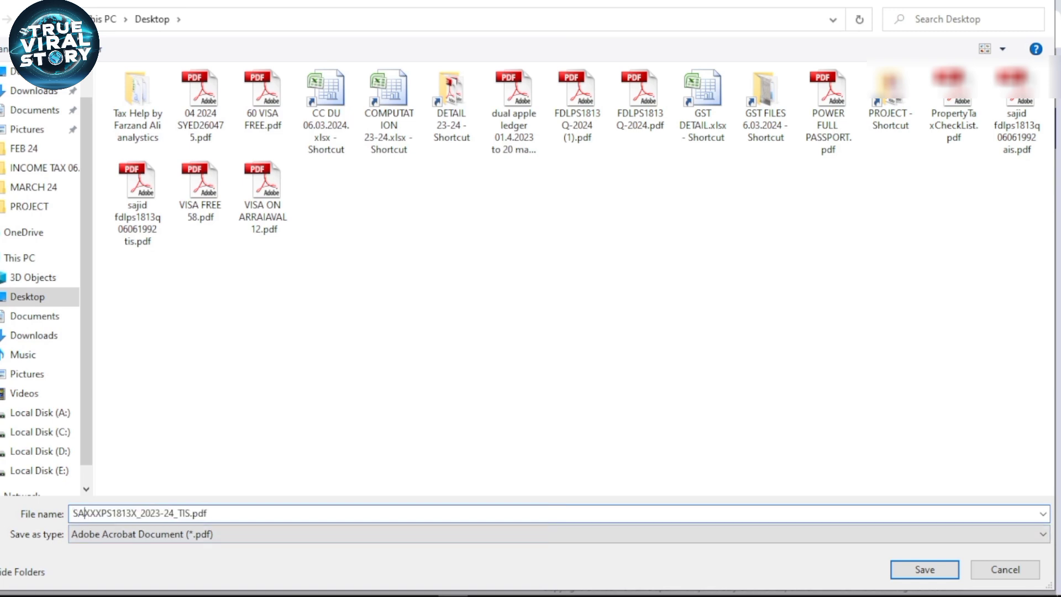
pyautogui.press('Return')
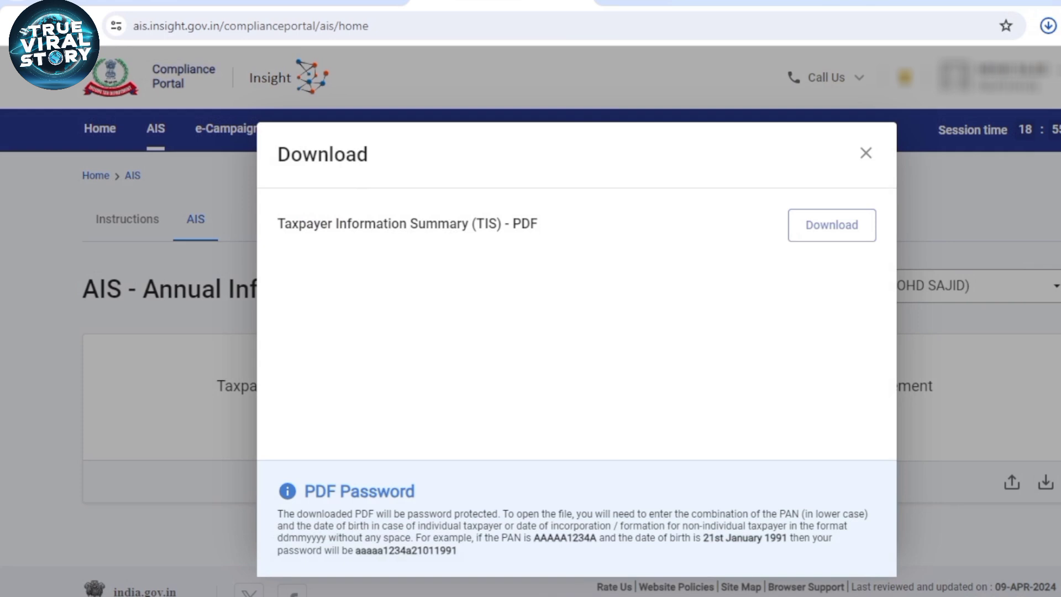
pyautogui.click(866, 153)
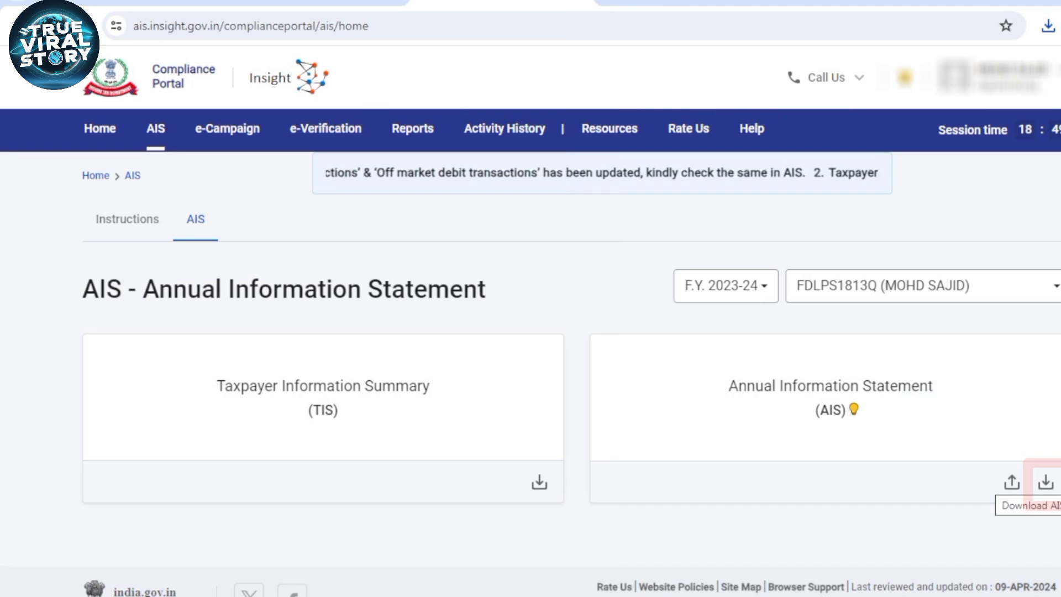
# Step: Download the Annual Information Statement PDF to the Desktop, prefixing the suggested file name with the taxpayer's full name and PDF password
pyautogui.click(1045, 482)
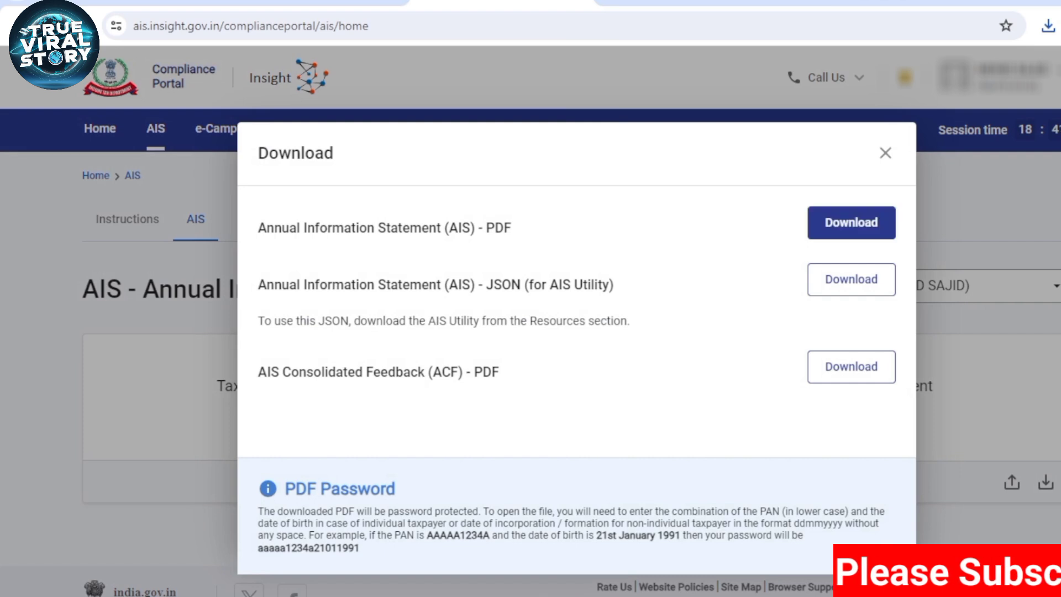
pyautogui.click(851, 223)
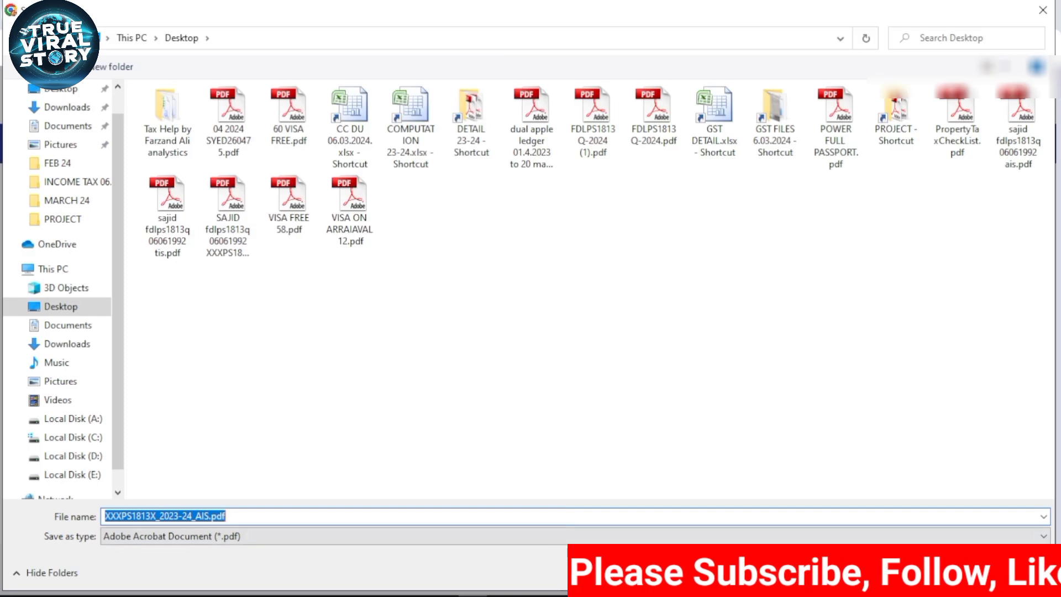
pyautogui.press('Home')
pyautogui.write('SAJ')
pyautogui.press('Return')
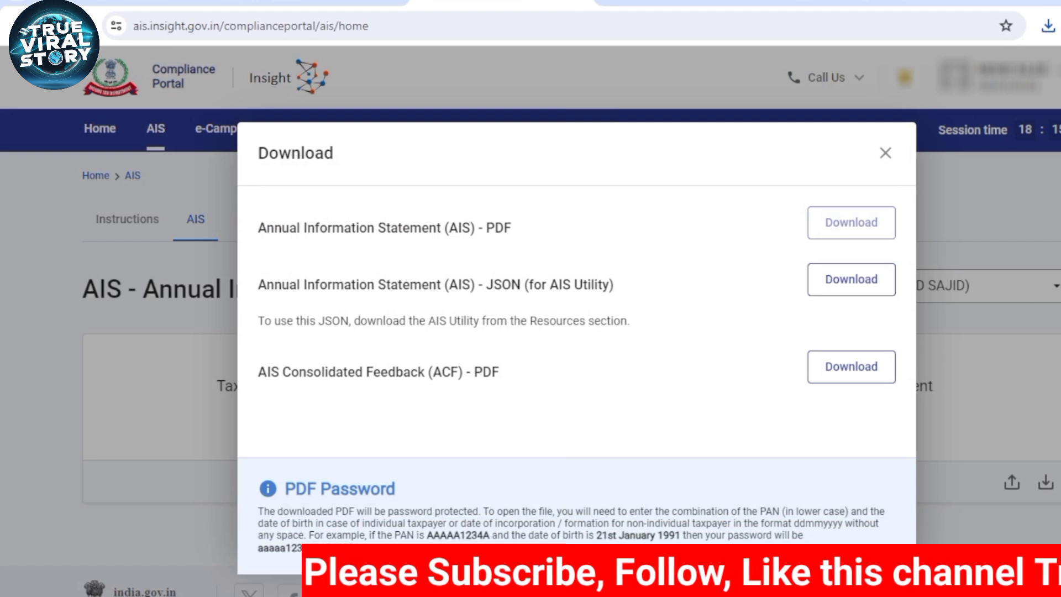
pyautogui.click(886, 153)
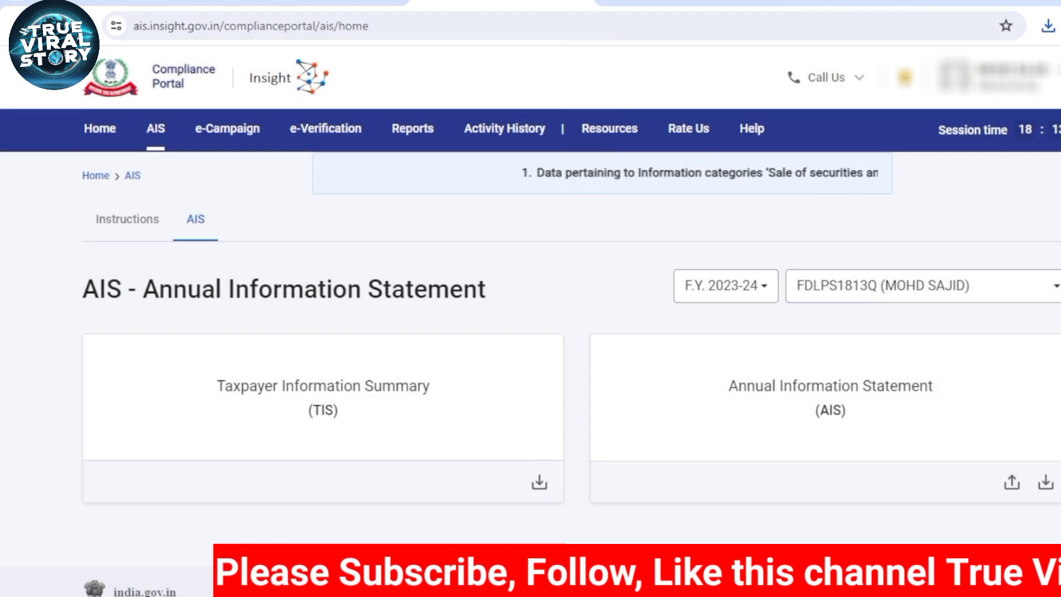
# Step: Open the newly downloaded Taxpayer Information Summary, enter the PDF password and look over its first page
pyautogui.click(1049, 26)
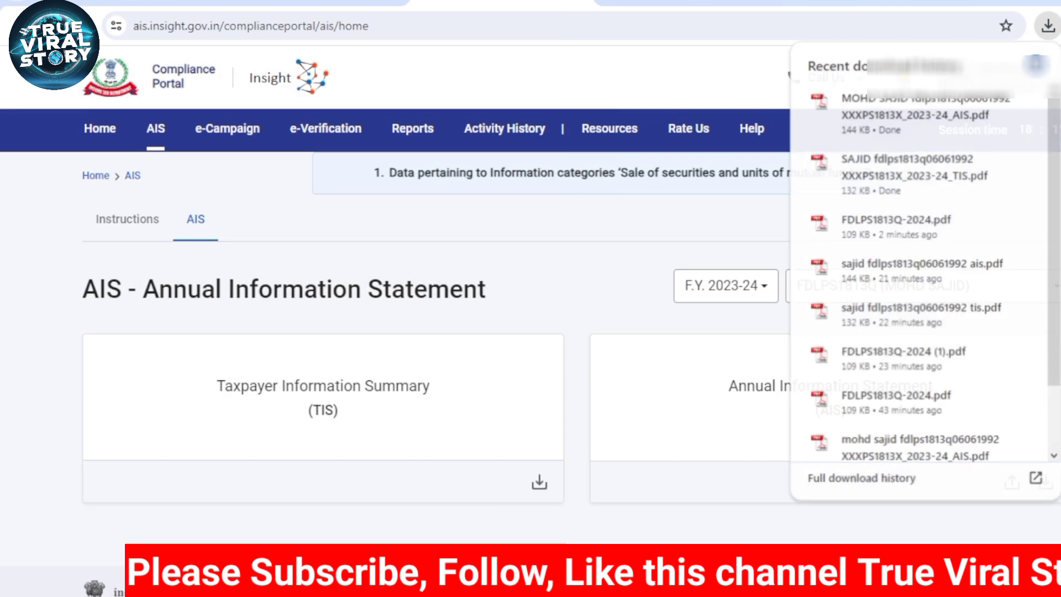
pyautogui.click(915, 168)
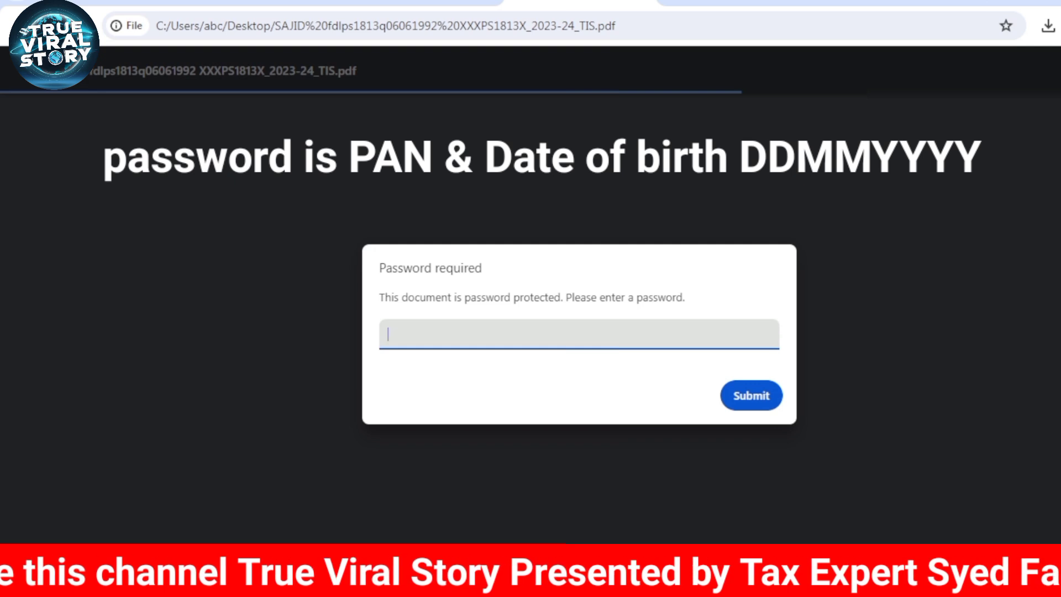
pyautogui.hotkey('ctrl', 'v')
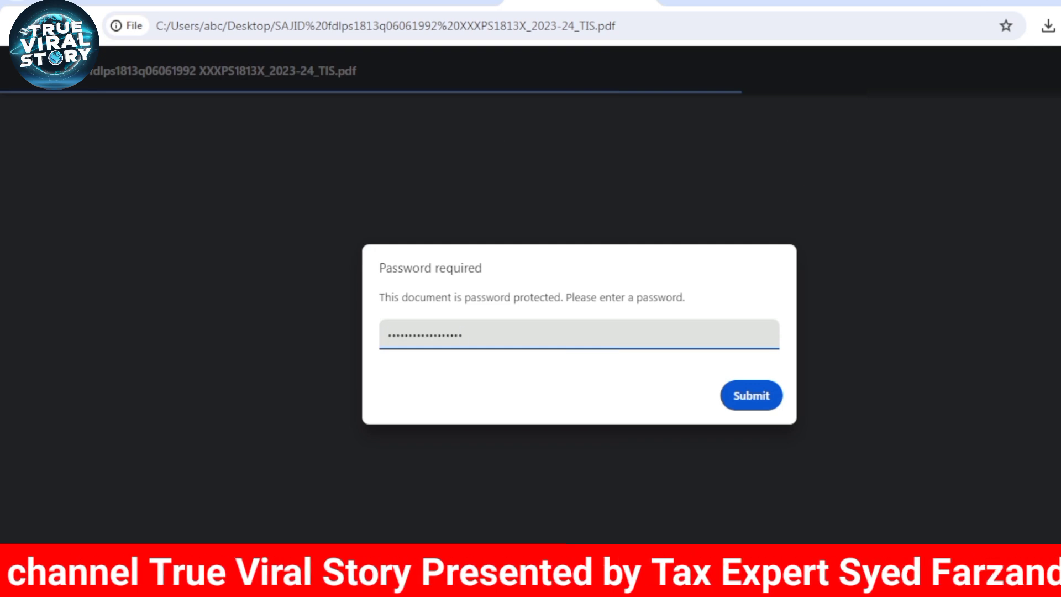
pyautogui.click(751, 396)
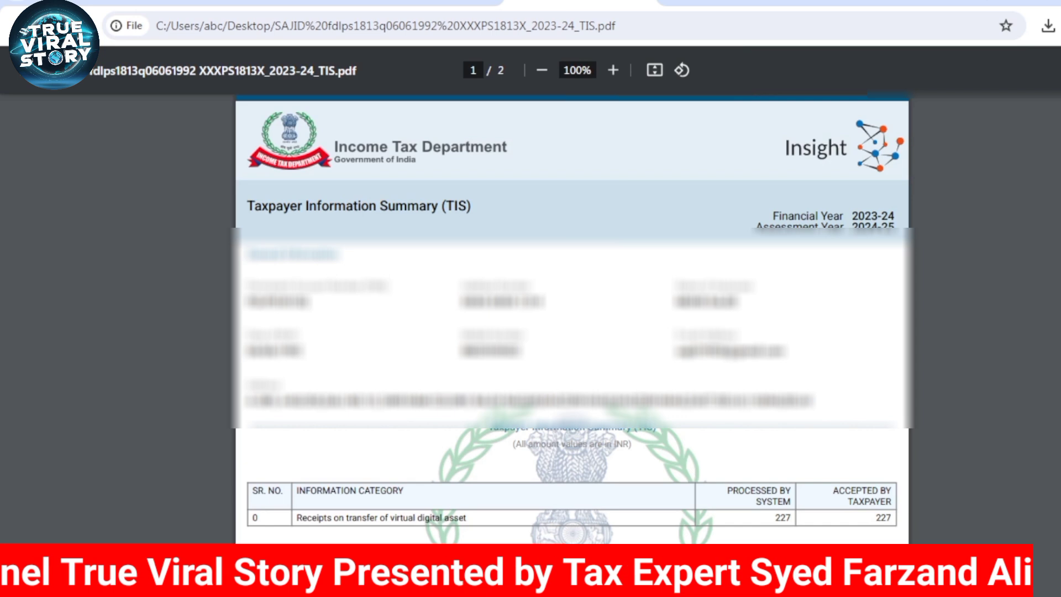
pyautogui.scroll(-3, 572, 310)
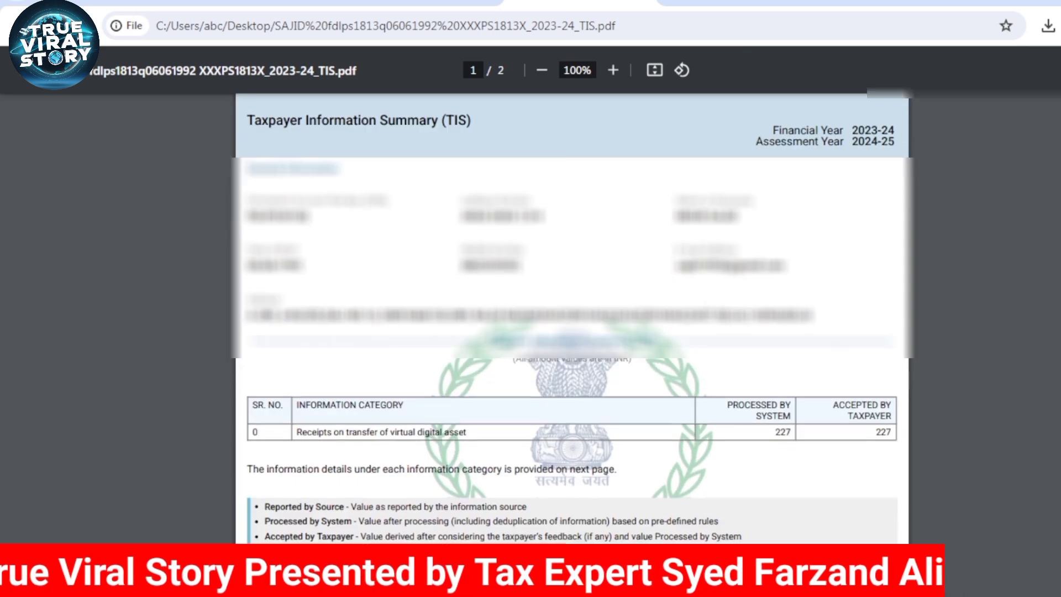
pyautogui.scroll(3, 572, 309)
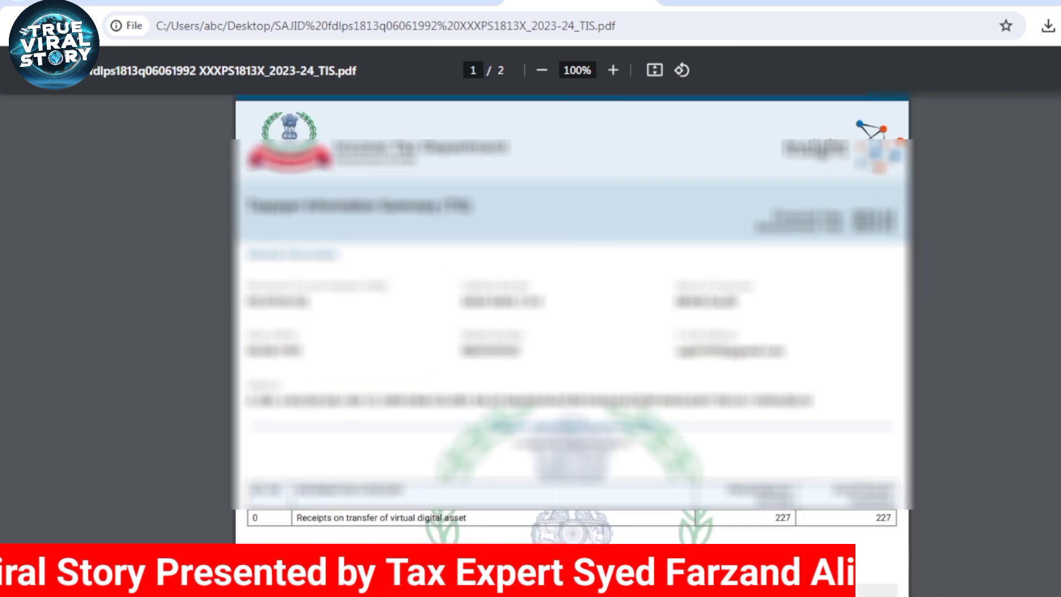
# Step: Open the newly downloaded Annual Information Statement, enter the PDF password and look through the whole document
pyautogui.click(1048, 26)
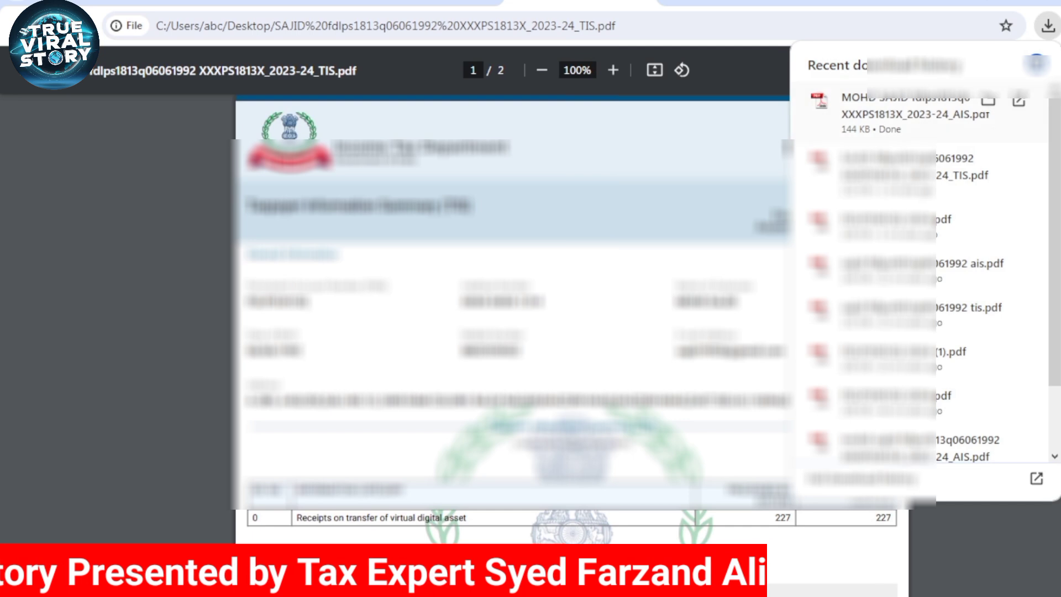
pyautogui.click(934, 108)
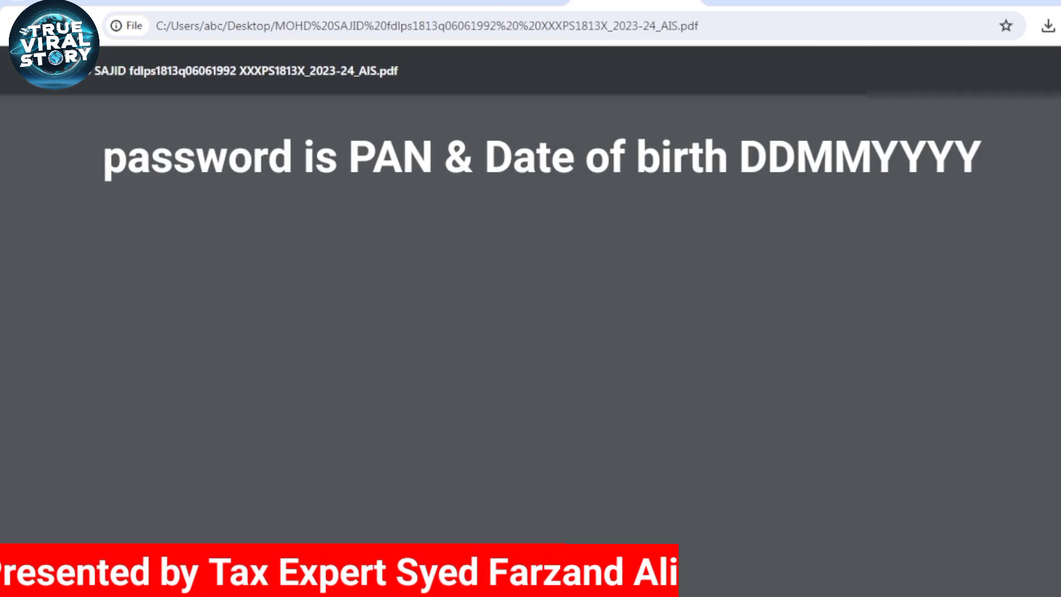
pyautogui.hotkey('ctrl', 'v')
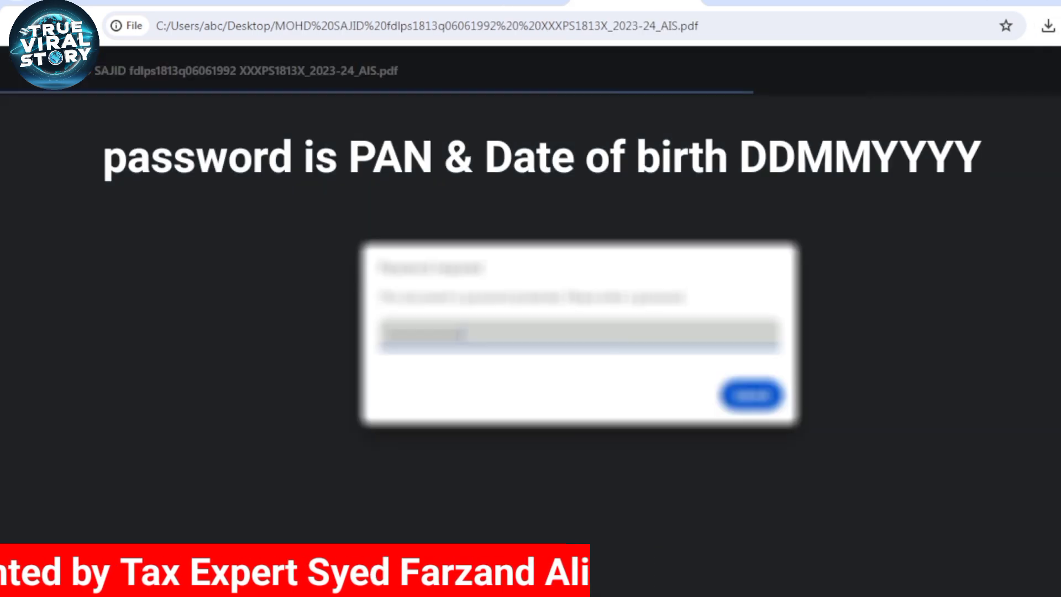
pyautogui.press('Return')
pyautogui.scroll(-20, 548, 332)
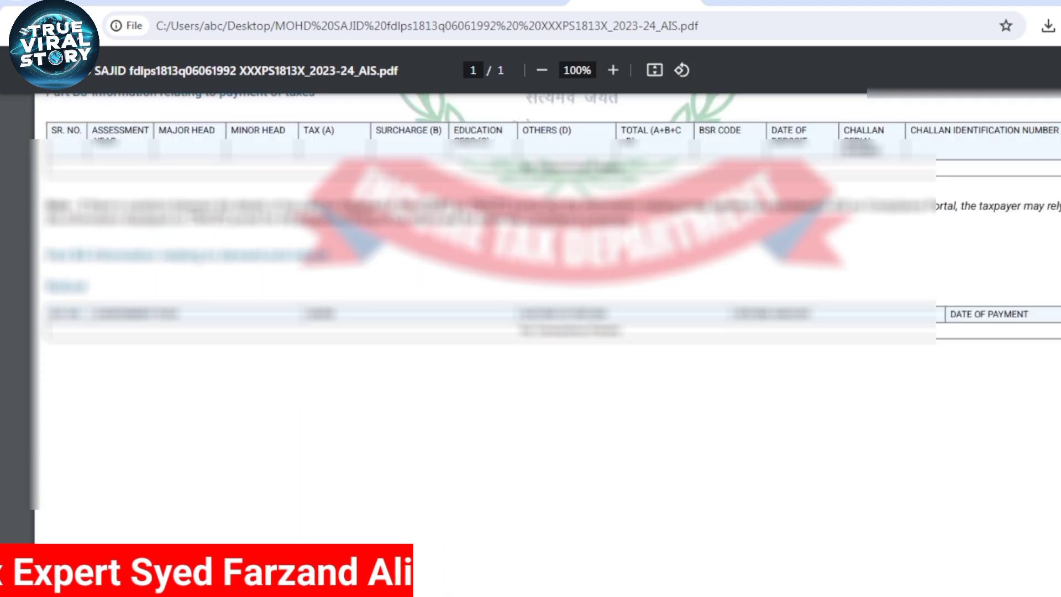
pyautogui.scroll(-5, 547, 343)
pyautogui.scroll(20, 547, 343)
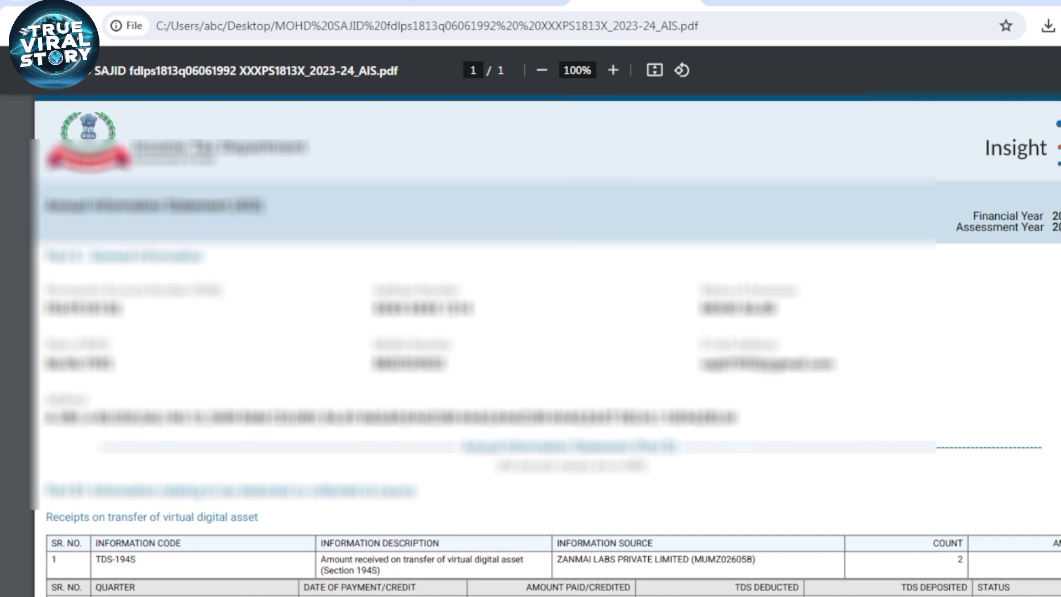
# Step: Return to the e-Filing portal and open the File Income Tax Return form
pyautogui.click(233, 2)
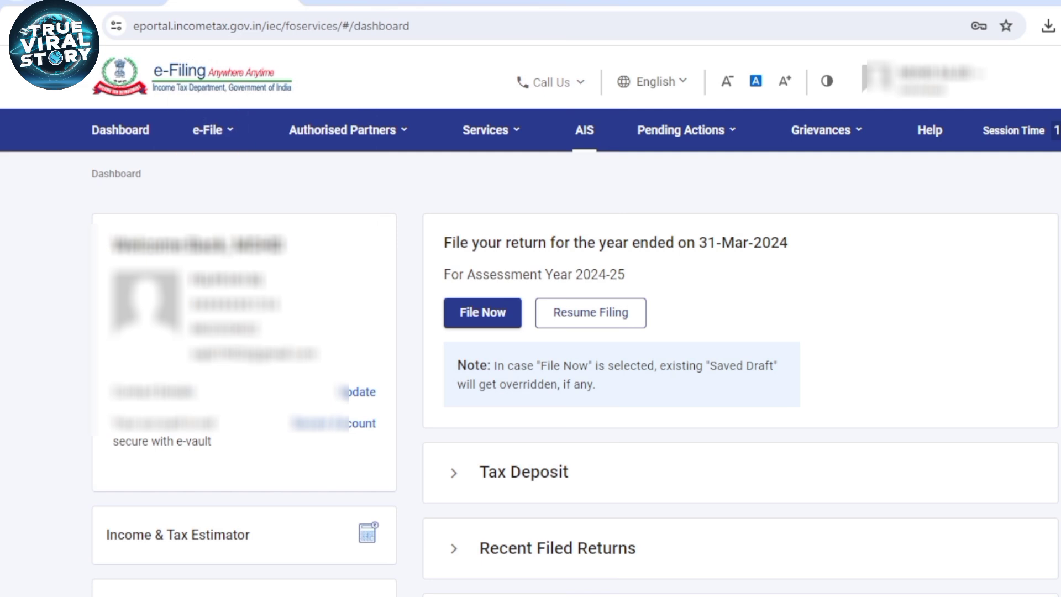
pyautogui.moveTo(348, 130)
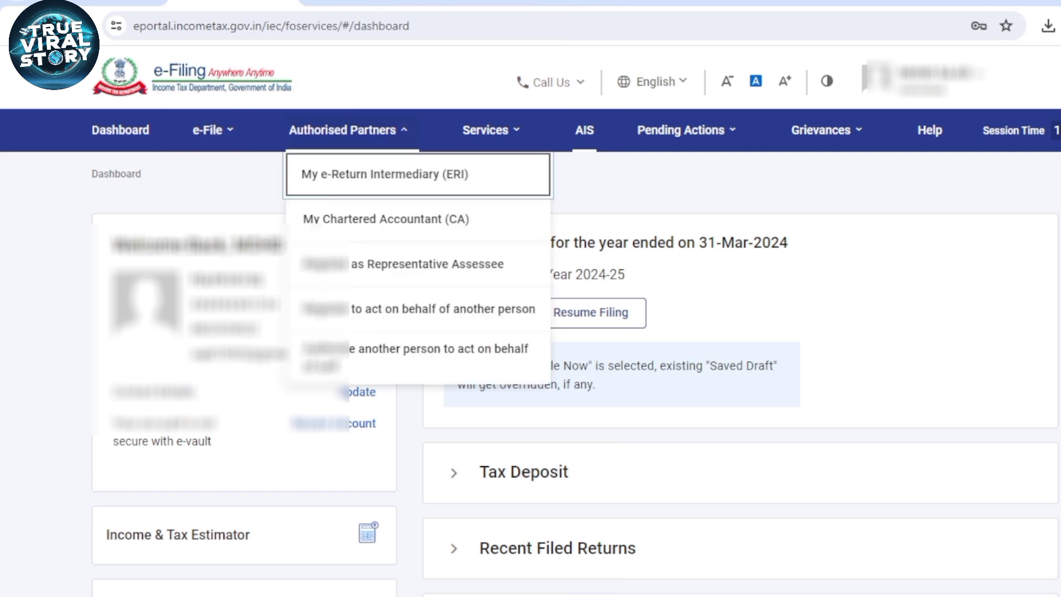
pyautogui.moveTo(215, 131)
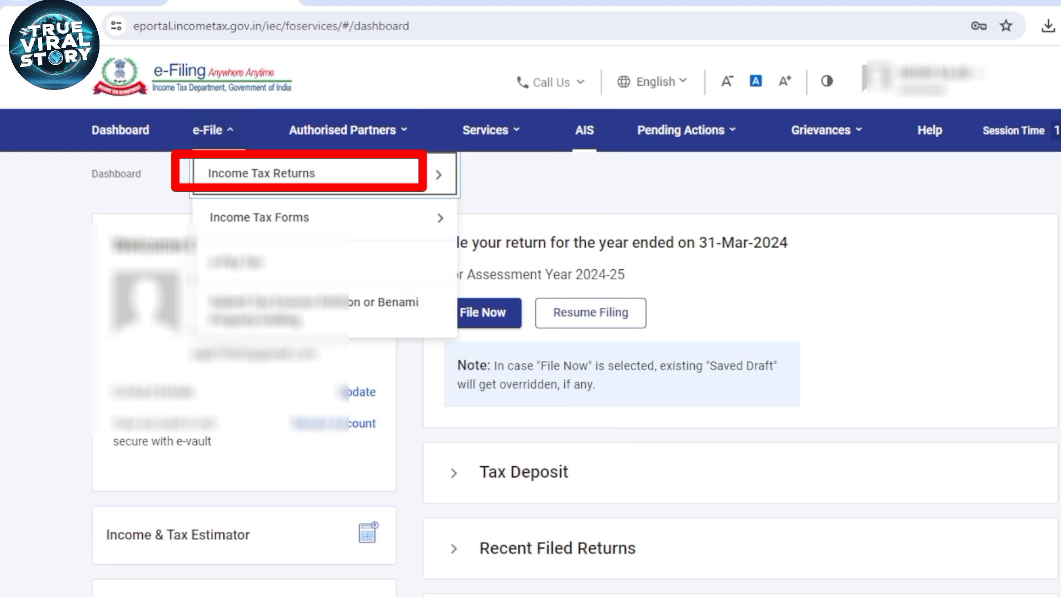
pyautogui.moveTo(315, 173)
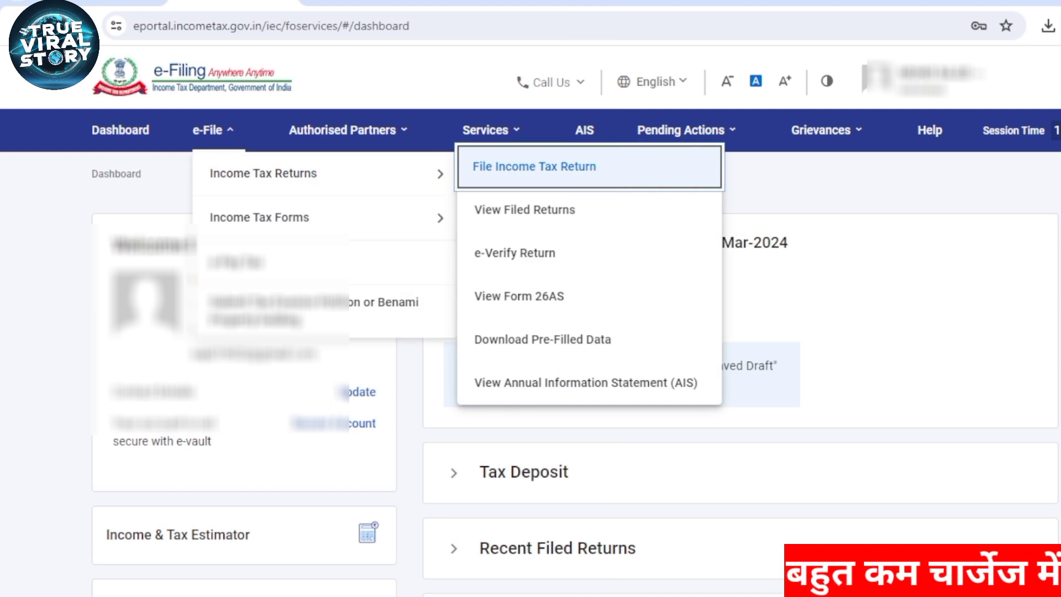
pyautogui.click(580, 158)
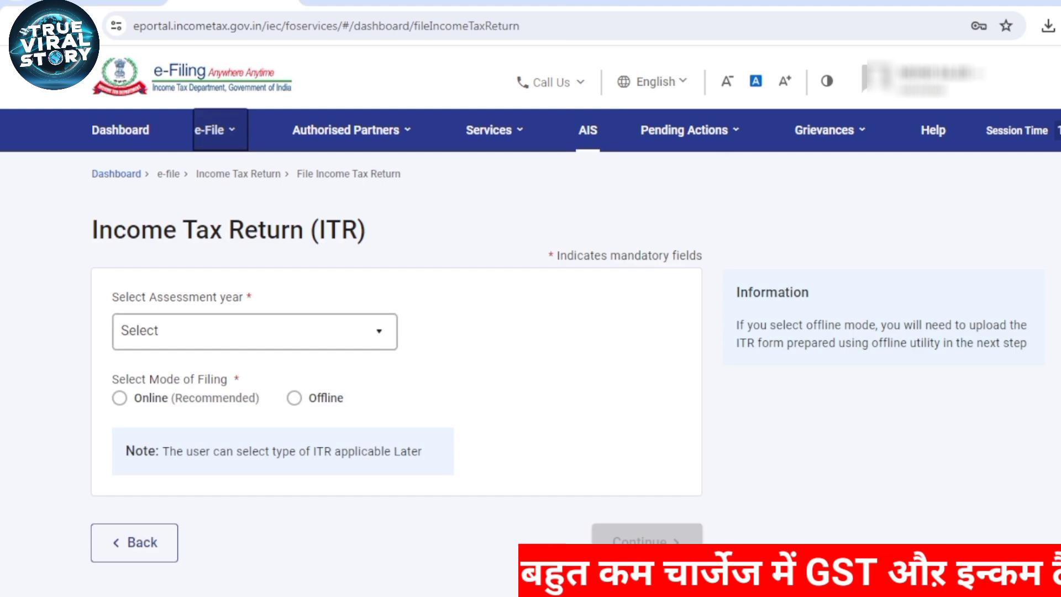
# Step: Set the assessment year to 2024-25 (Current A.Y.) with the Online filing mode, and continue with the income tax return
pyautogui.click(254, 331)
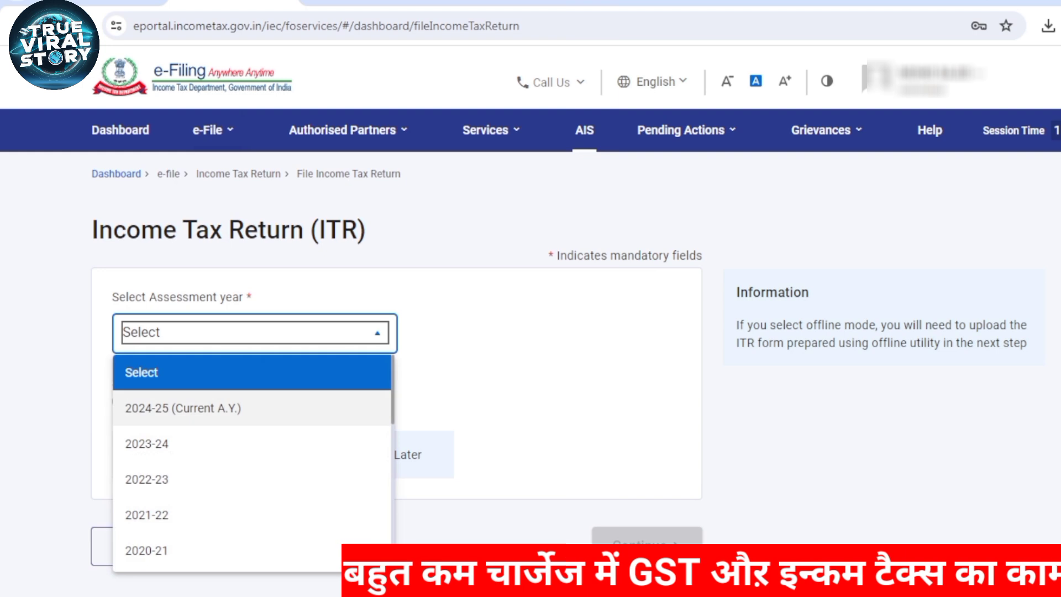
pyautogui.click(183, 407)
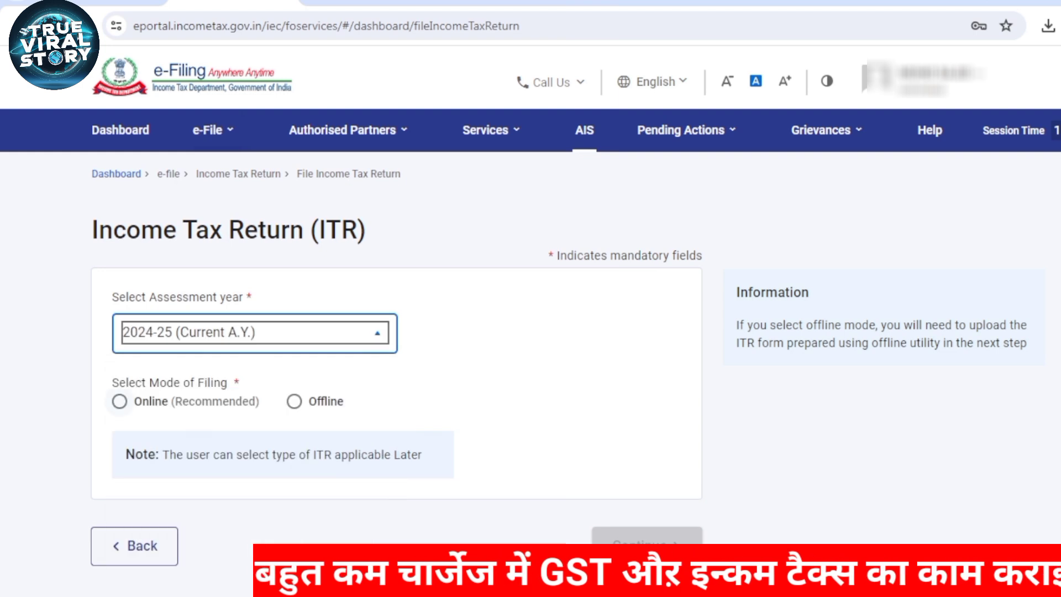
pyautogui.click(120, 401)
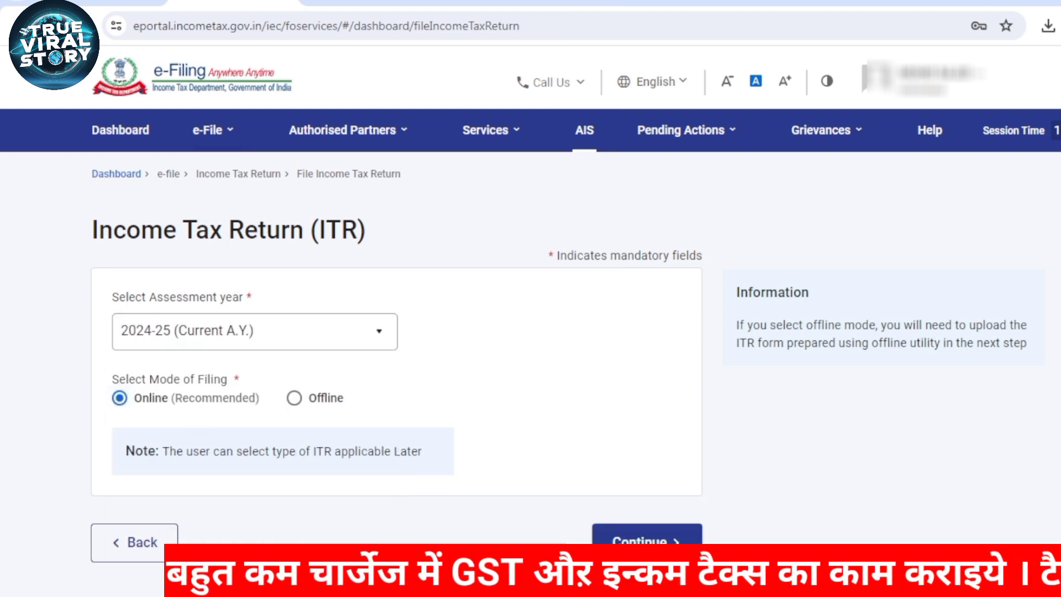
pyautogui.scroll(-2, 530, 298)
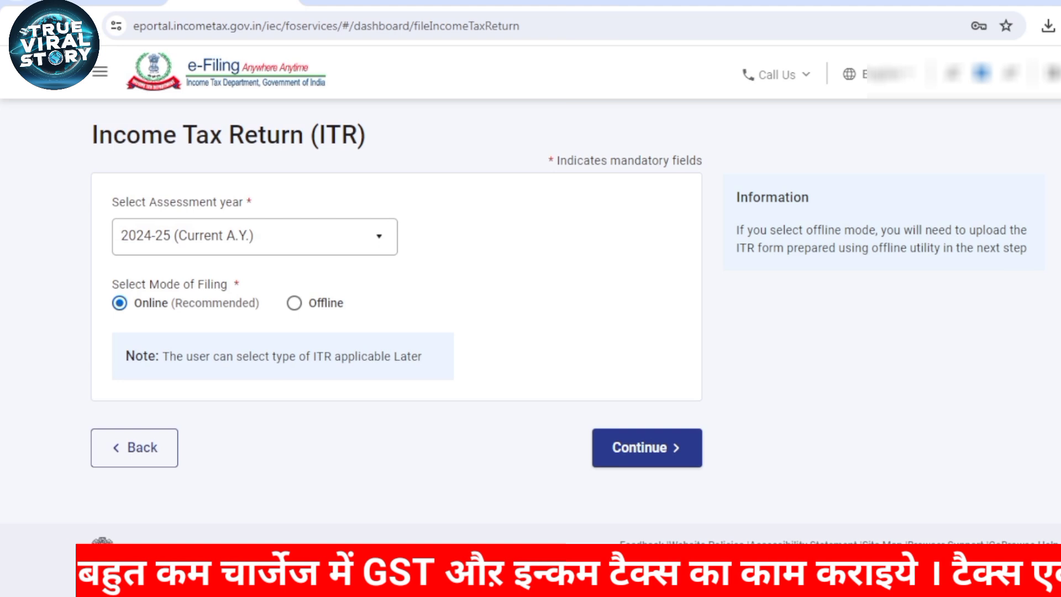
pyautogui.click(646, 448)
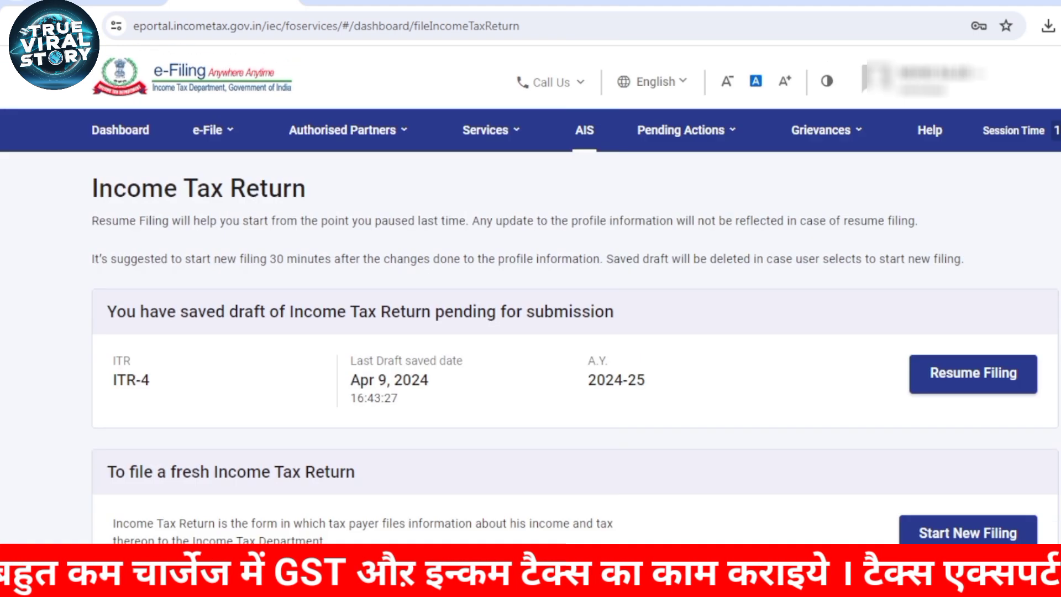
# Step: Start a new income tax return filing for A.Y. 2024-25 and continue with the Individual status
pyautogui.scroll(-3, 530, 298)
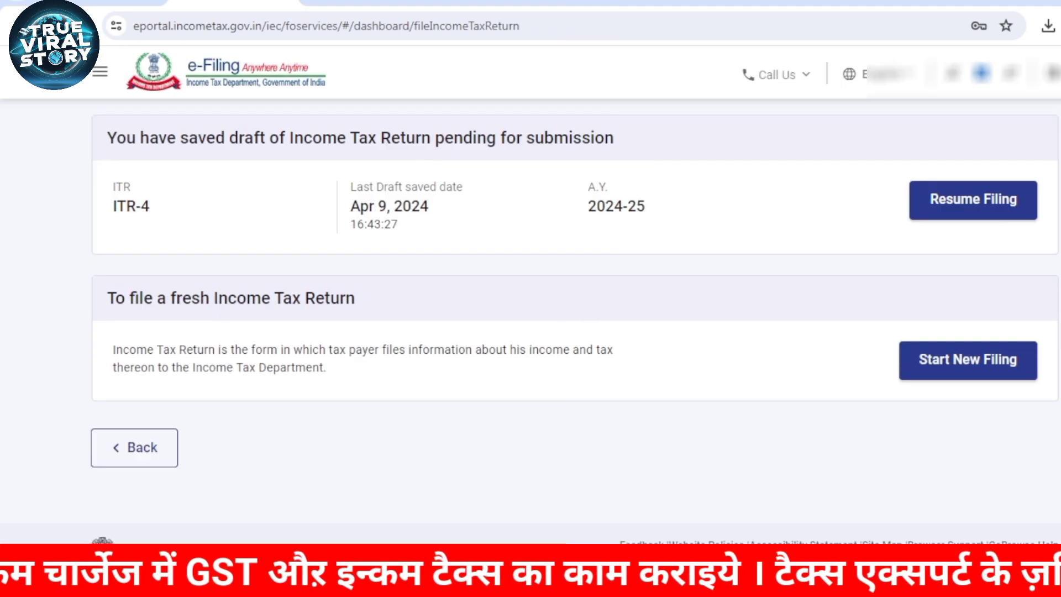
pyautogui.click(968, 360)
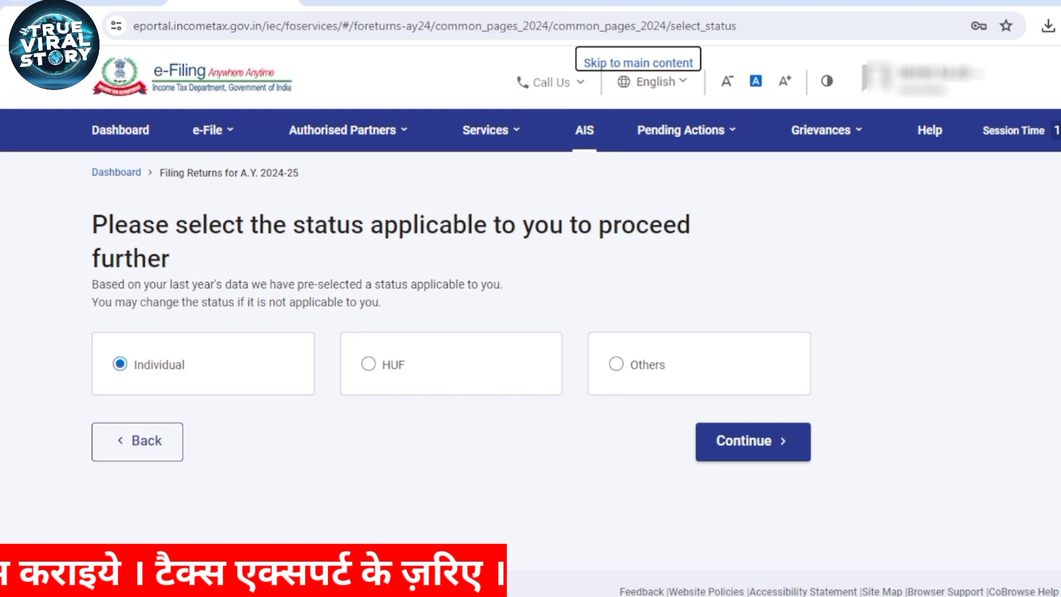
pyautogui.click(752, 442)
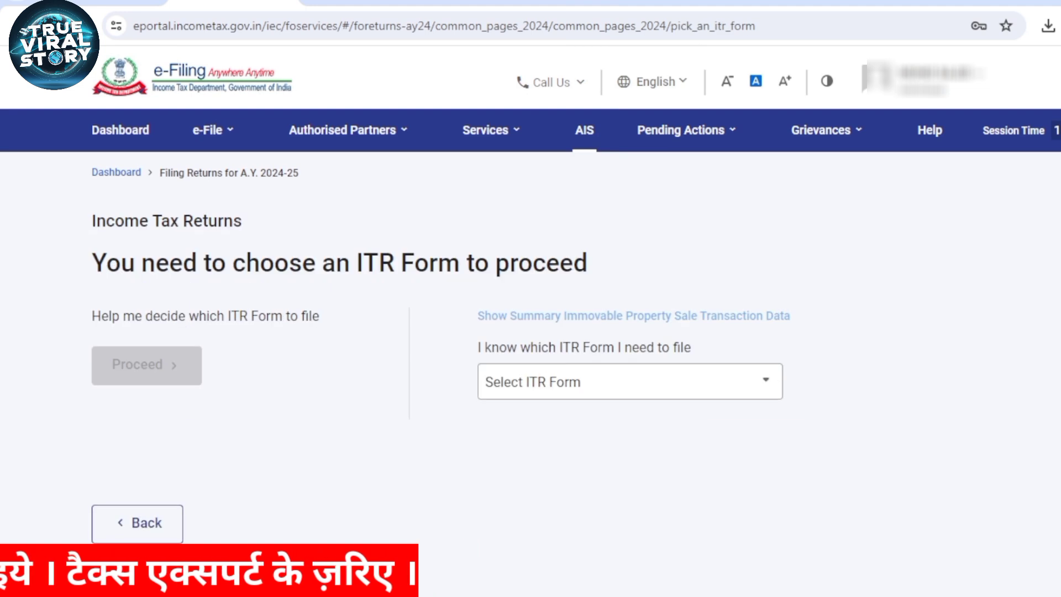
# Step: Choose ITR-4 as the return form and proceed with it
pyautogui.scroll(-1, 531, 331)
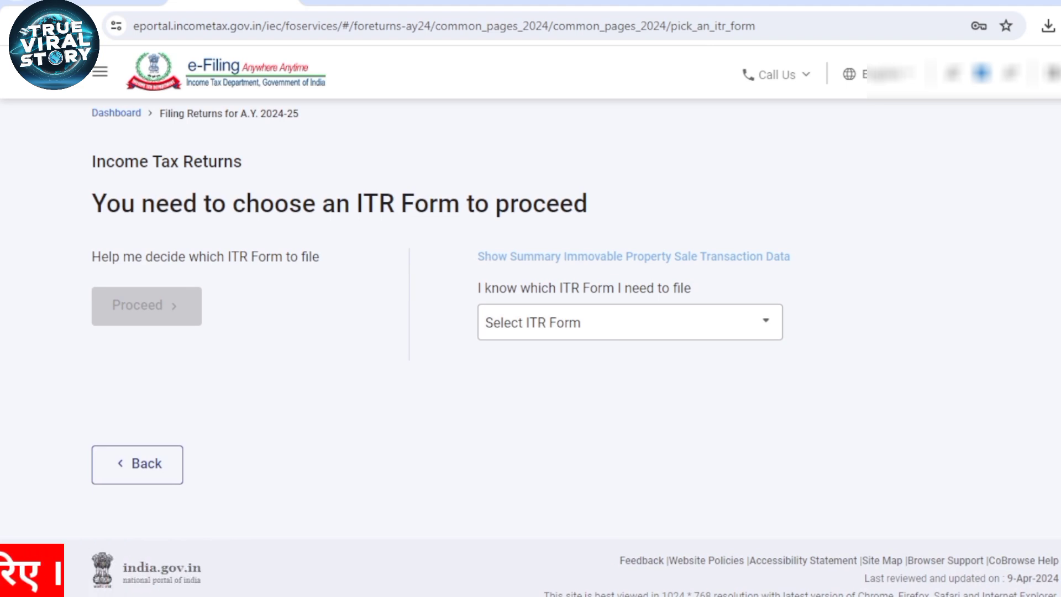
pyautogui.click(630, 322)
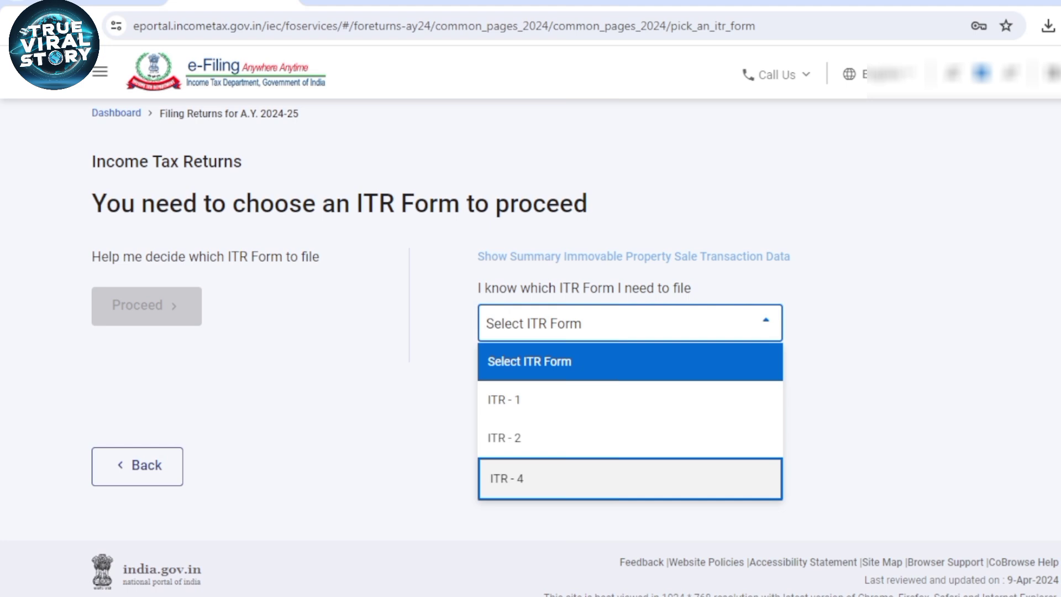
pyautogui.press('Return')
pyautogui.click(556, 473)
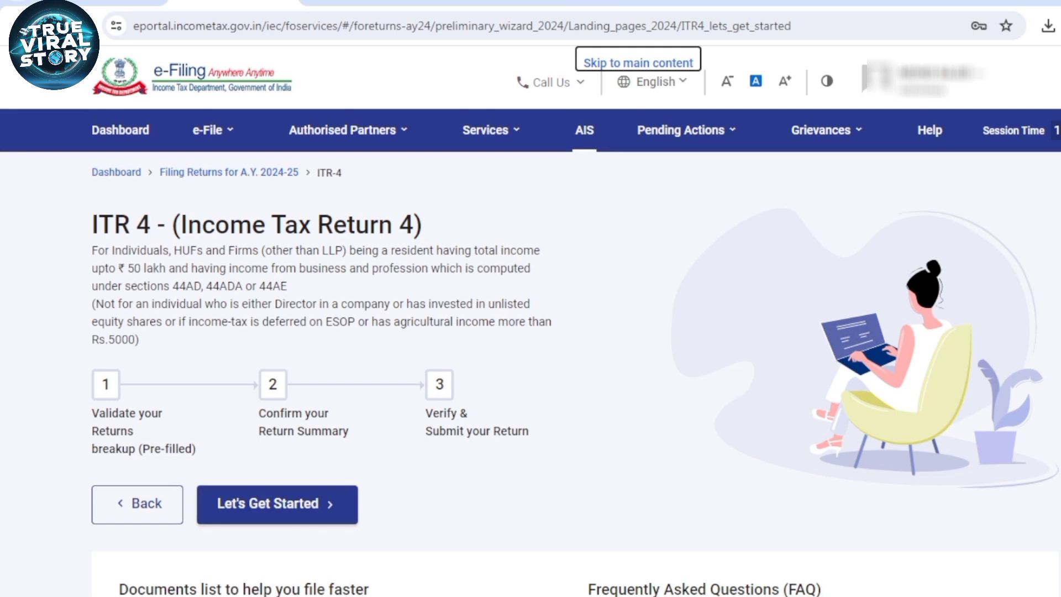
# Step: Read through the ITR-4 eligibility description, covering who may file, the income limit, the applicable sections and the exclusions
pyautogui.moveTo(92, 224); pyautogui.dragTo(423, 224)
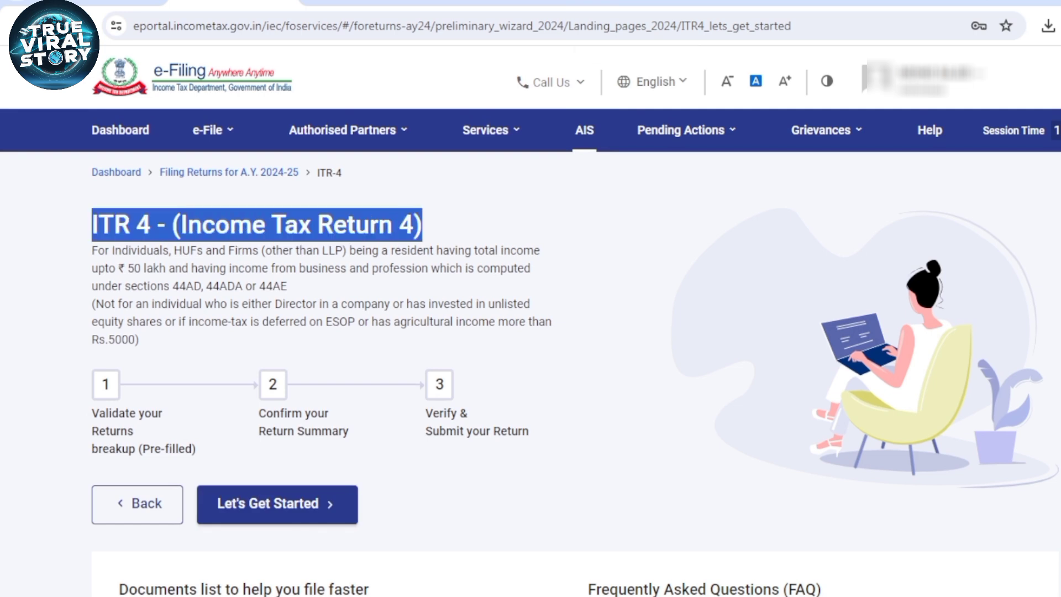
pyautogui.moveTo(182, 251); pyautogui.dragTo(350, 251)
pyautogui.click(277, 252)
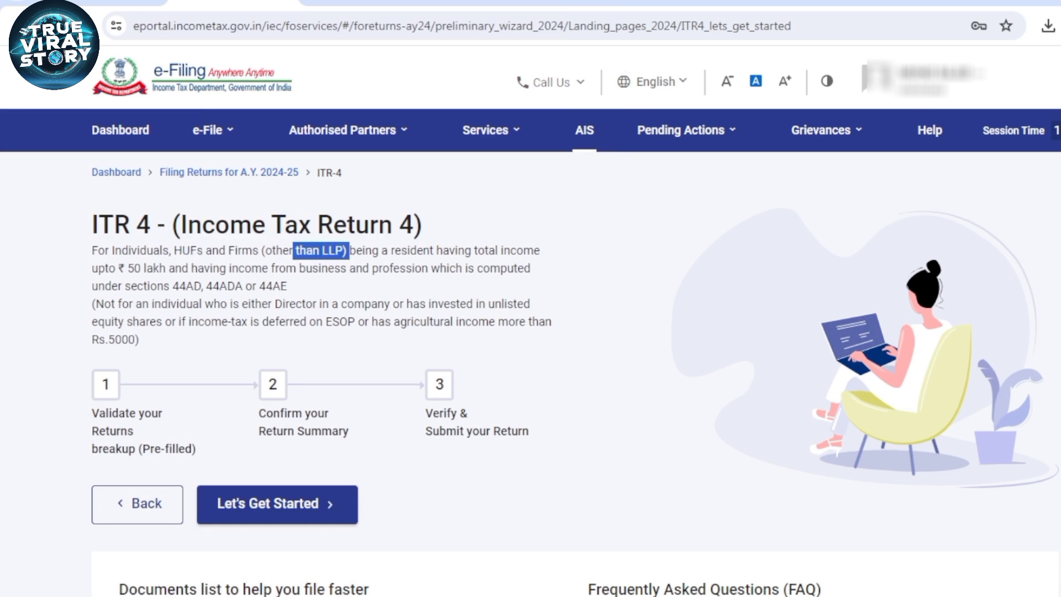
pyautogui.click(349, 252)
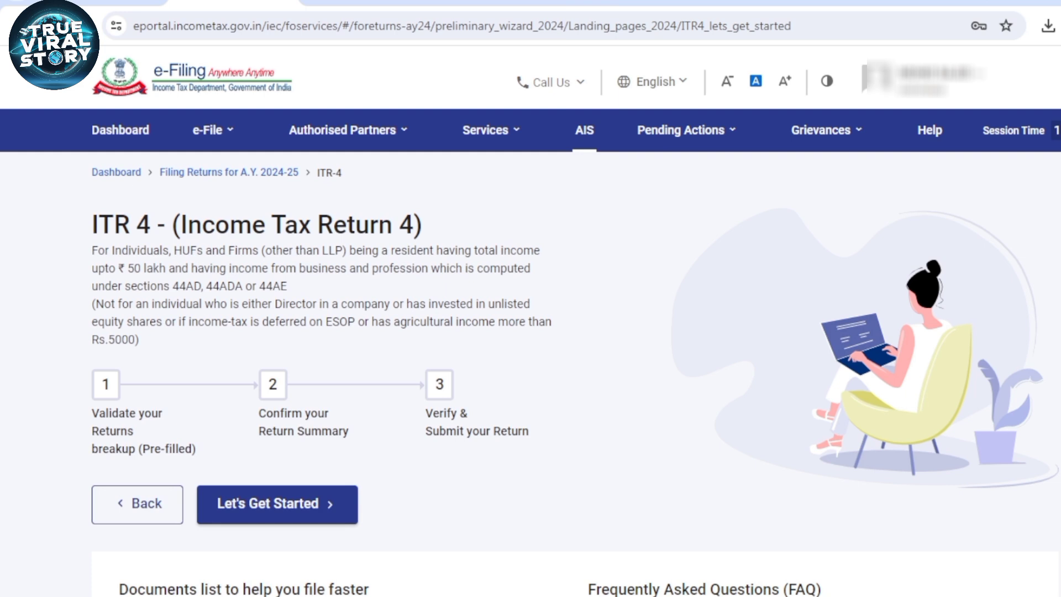
pyautogui.moveTo(126, 269); pyautogui.dragTo(168, 268)
pyautogui.click(168, 269)
pyautogui.moveTo(372, 250); pyautogui.dragTo(409, 250)
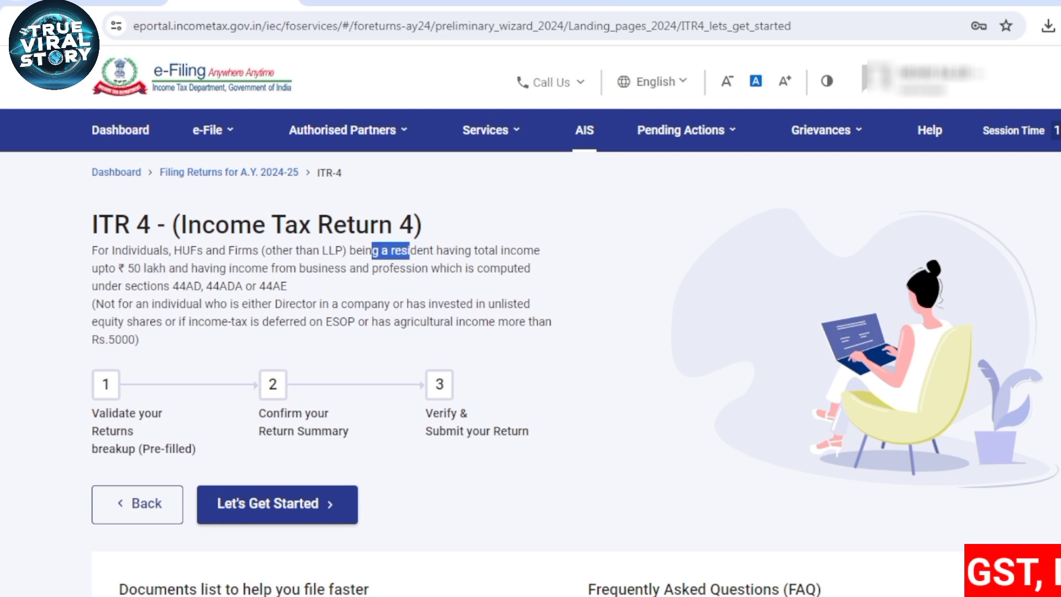
pyautogui.moveTo(99, 269); pyautogui.dragTo(159, 268)
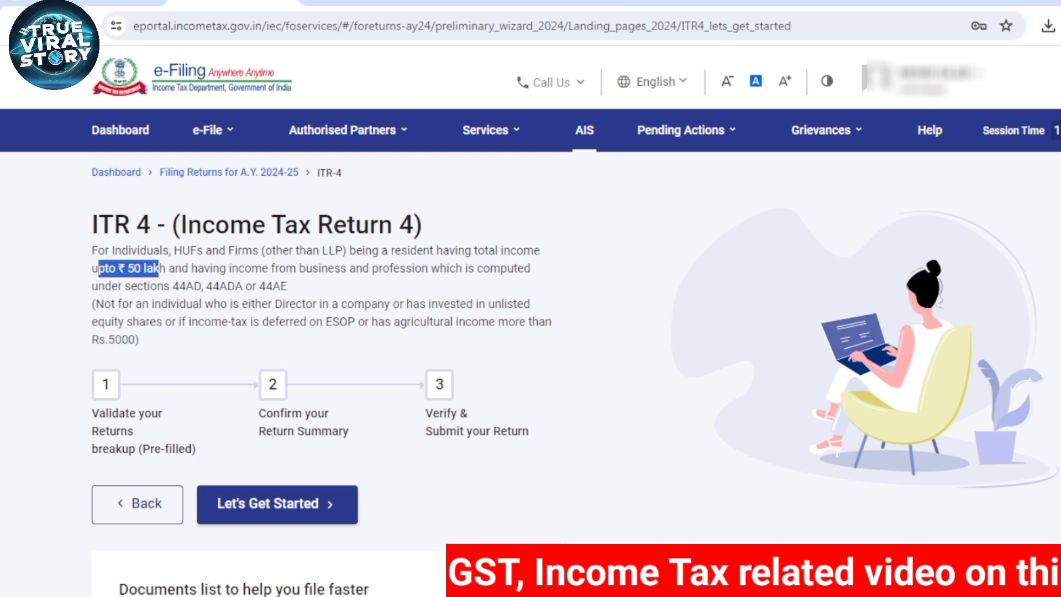
pyautogui.click(129, 270)
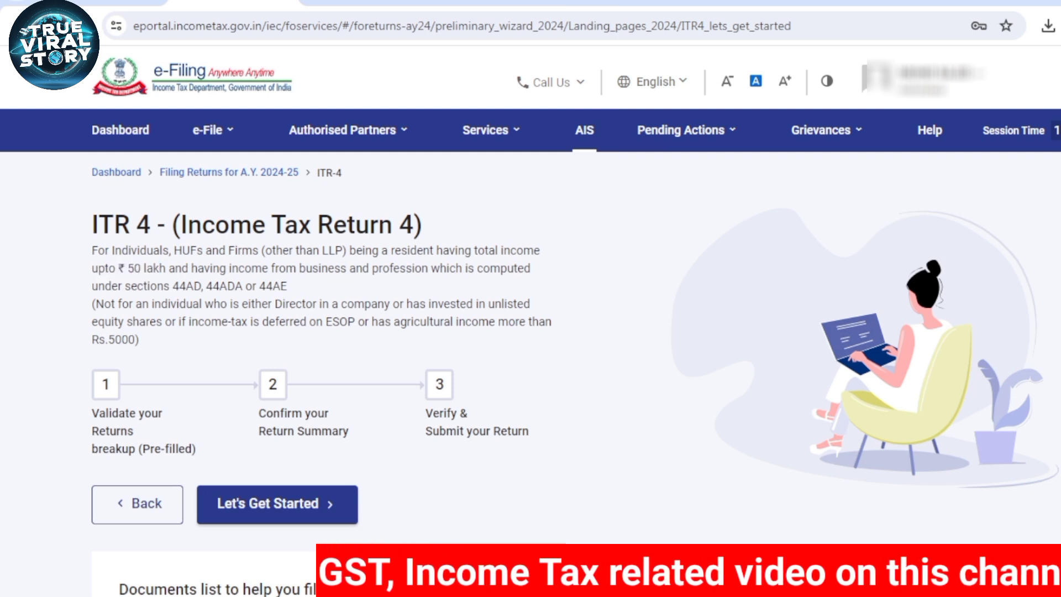
pyautogui.moveTo(127, 270); pyautogui.dragTo(105, 286)
pyautogui.click(105, 286)
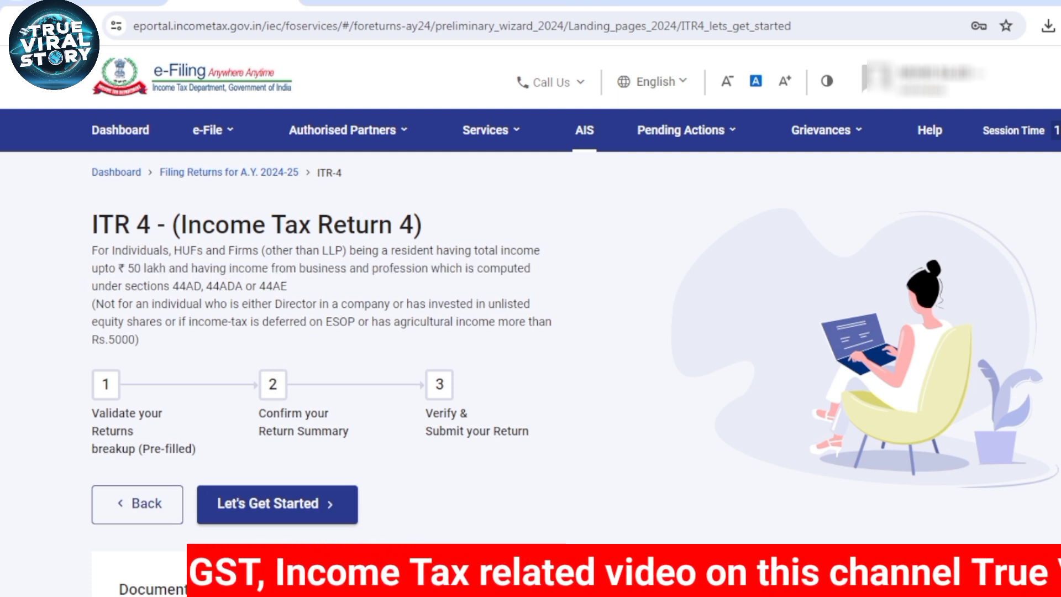
pyautogui.moveTo(179, 304); pyautogui.dragTo(219, 286)
pyautogui.click(192, 303)
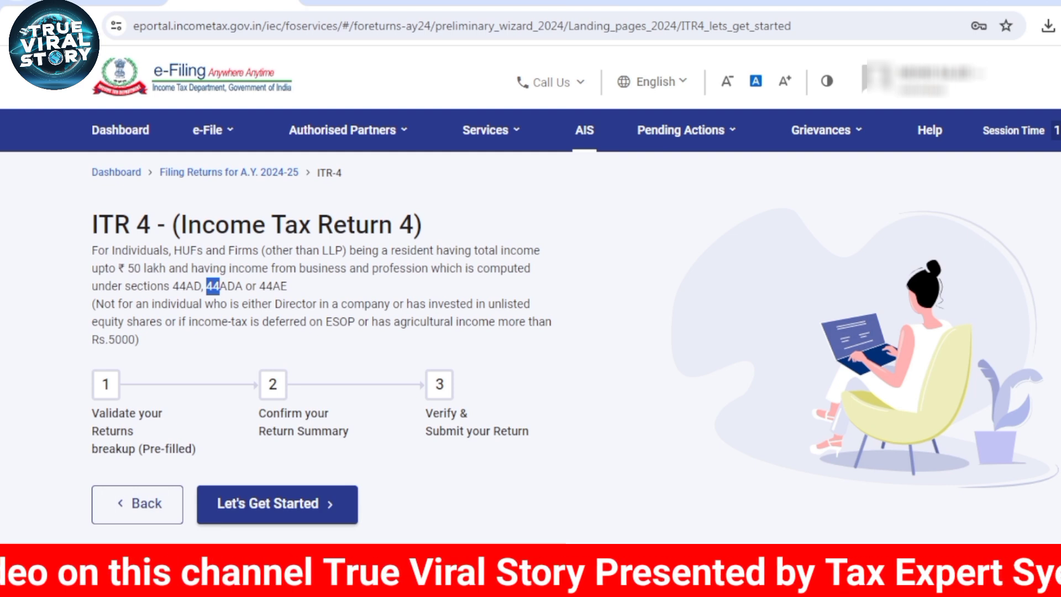
pyautogui.moveTo(282, 303); pyautogui.dragTo(403, 304)
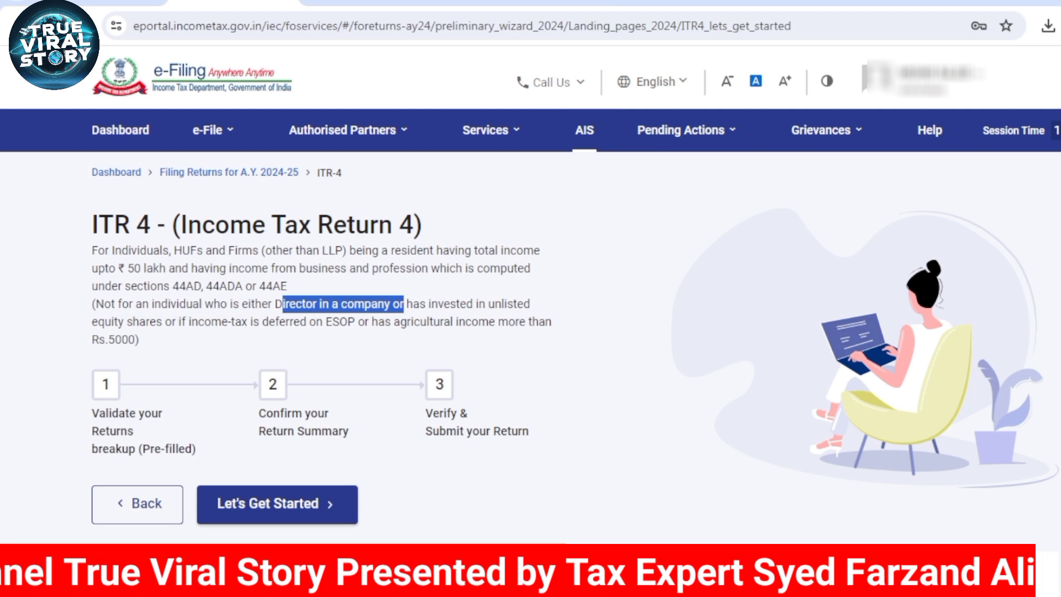
pyautogui.moveTo(121, 303); pyautogui.dragTo(365, 303)
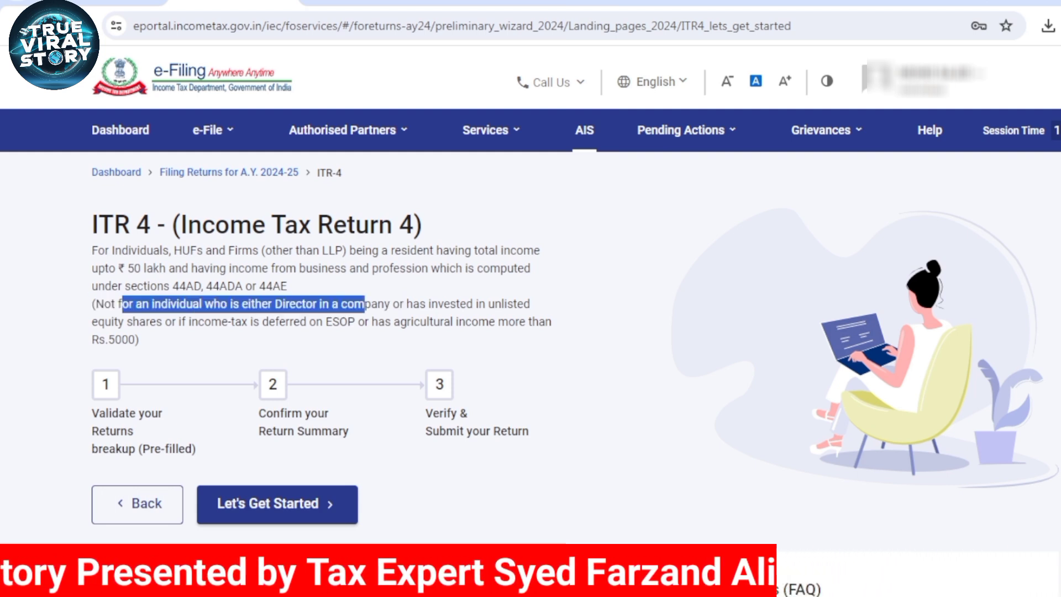
pyautogui.moveTo(146, 321); pyautogui.dragTo(186, 322)
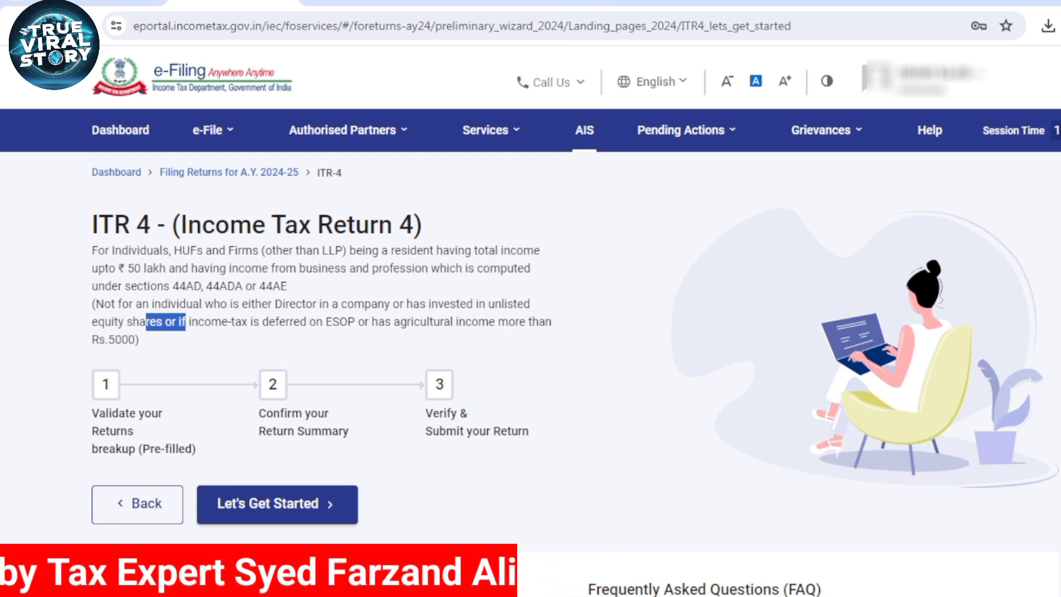
# Step: Get started with the ITR-4 return and review the question about the reason for filing
pyautogui.click(277, 504)
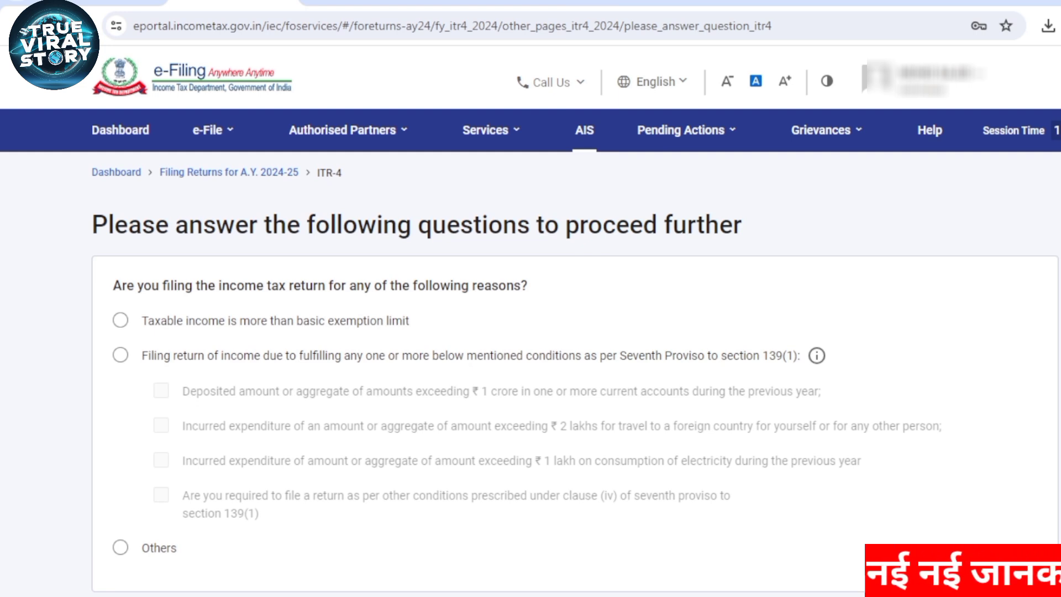
pyautogui.scroll(-3, 531, 354)
pyautogui.scroll(3, 530, 354)
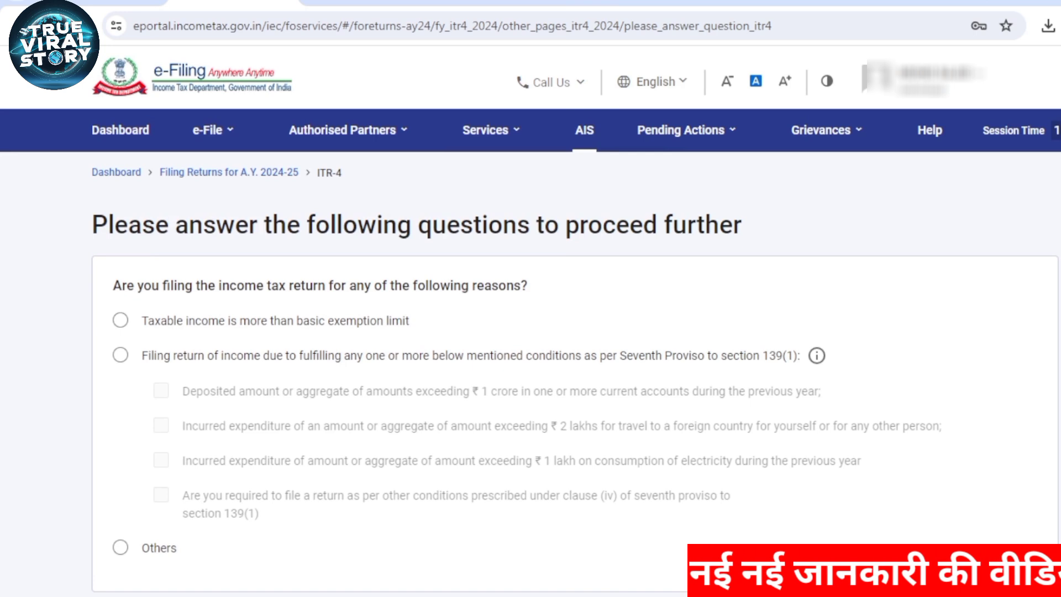
pyautogui.moveTo(375, 286); pyautogui.dragTo(528, 286)
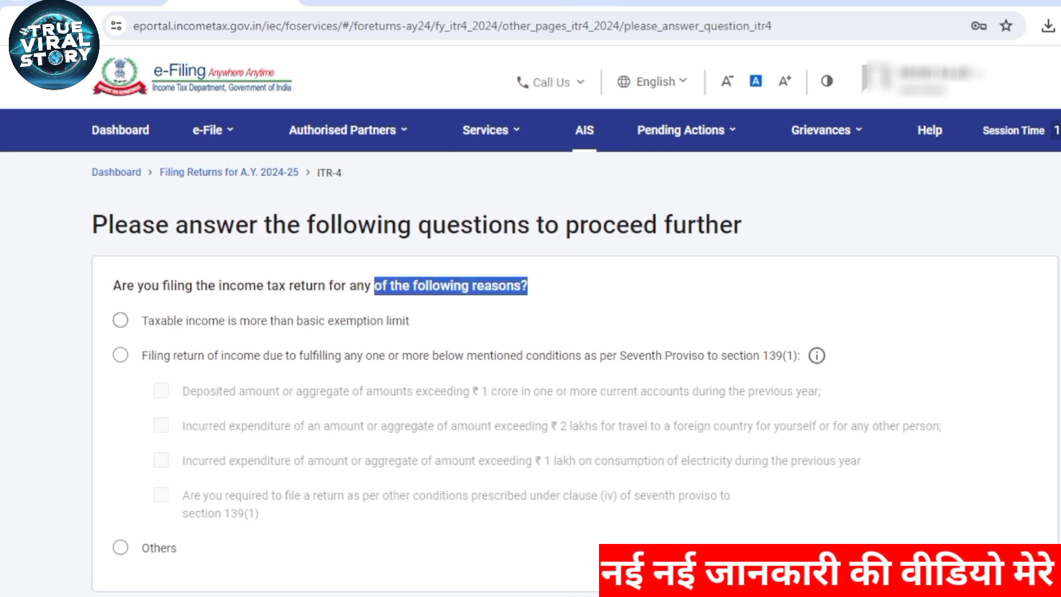
pyautogui.moveTo(161, 320); pyautogui.dragTo(350, 288)
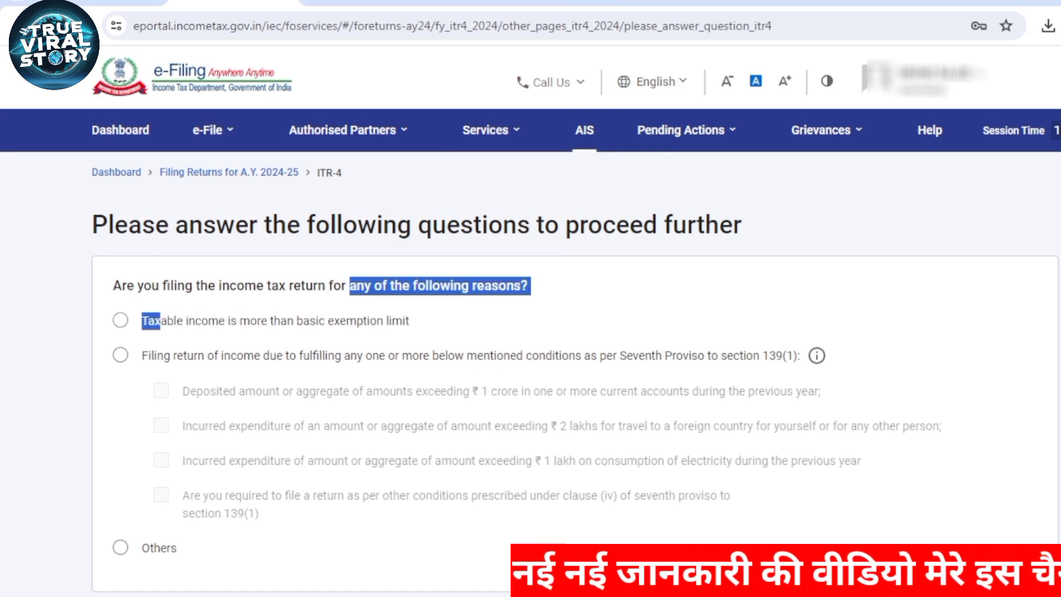
# Step: Select "Taxable income is more than basic exemption limit" as the filing reason and read the alternative below it
pyautogui.click(120, 320)
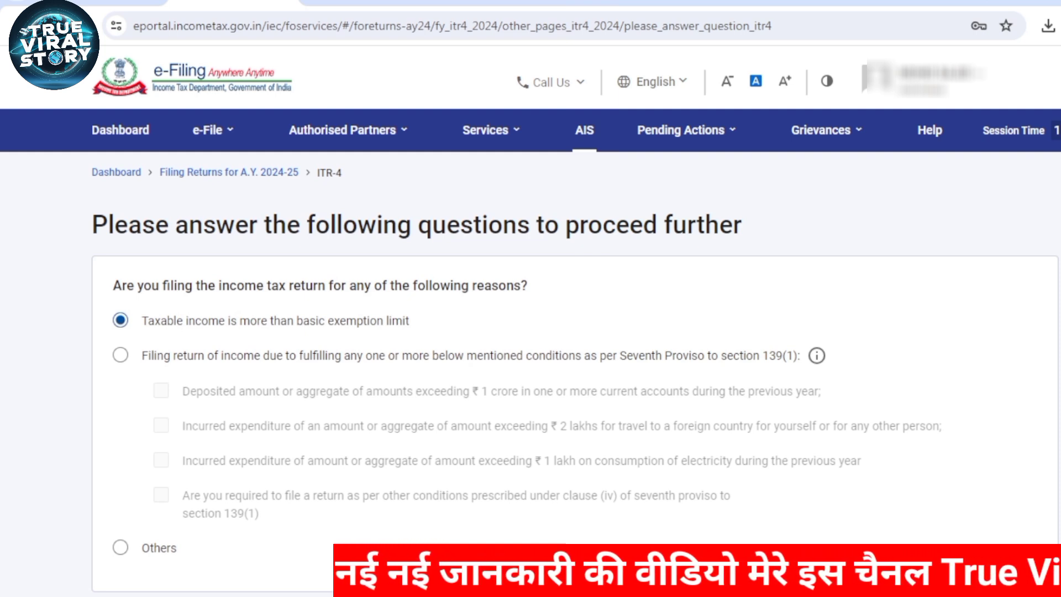
pyautogui.moveTo(219, 321); pyautogui.dragTo(257, 320)
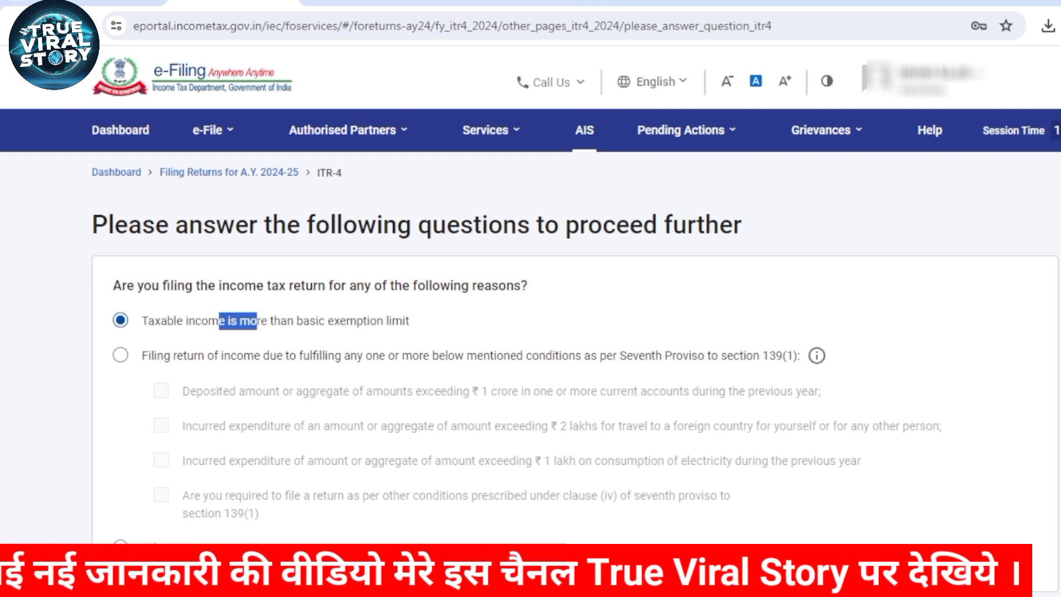
pyautogui.click(257, 338)
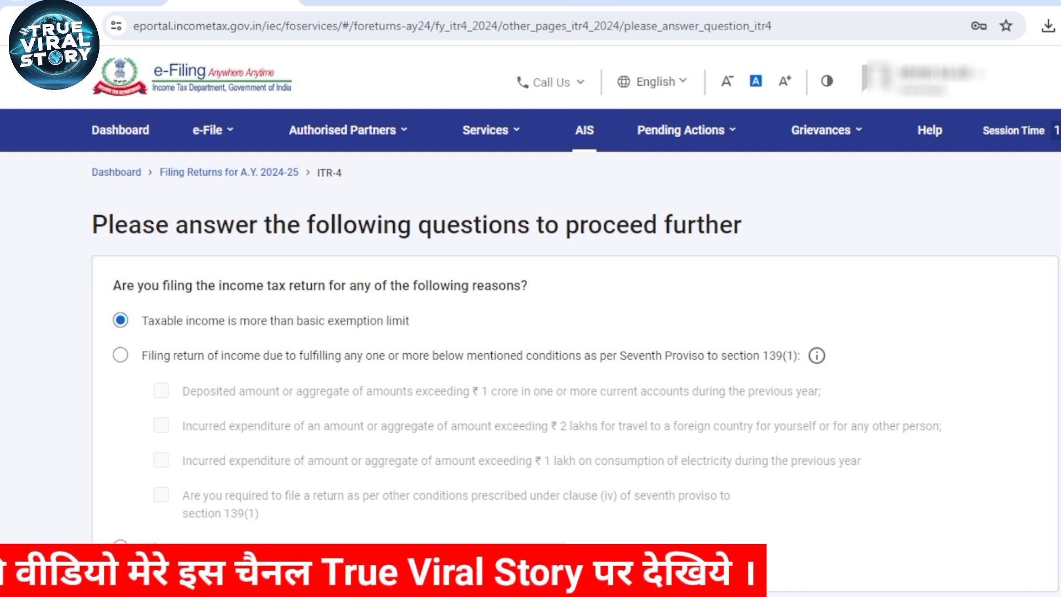
pyautogui.moveTo(633, 355); pyautogui.dragTo(142, 320)
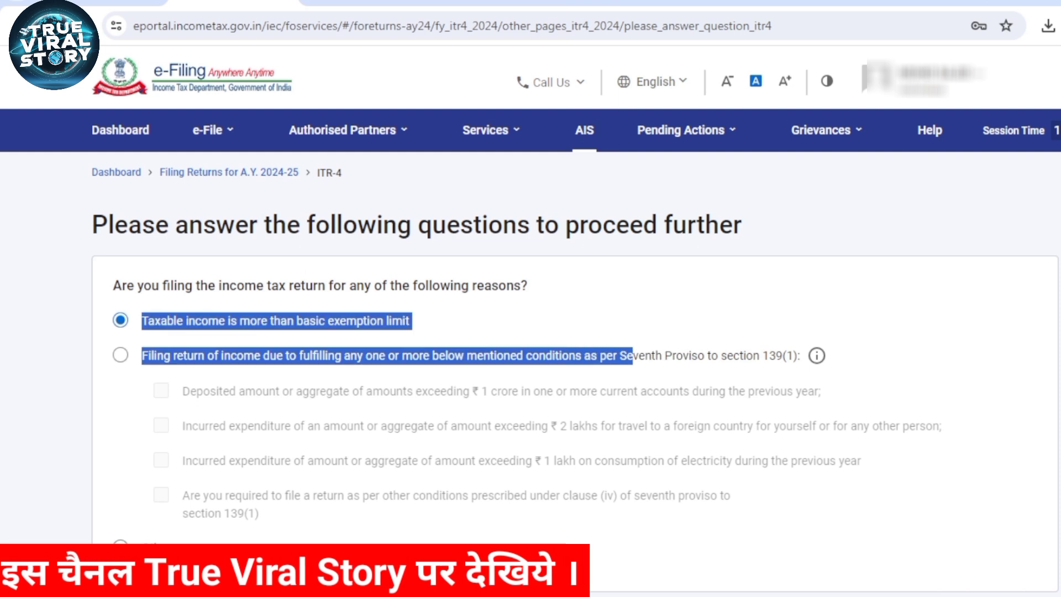
# Step: Select the Seventh Proviso to section 139(1) as filing reason, with the ₹ 1 crore deposit and ₹ 2 lakhs foreign travel conditions
pyautogui.click(120, 354)
pyautogui.scroll(-2, 530, 331)
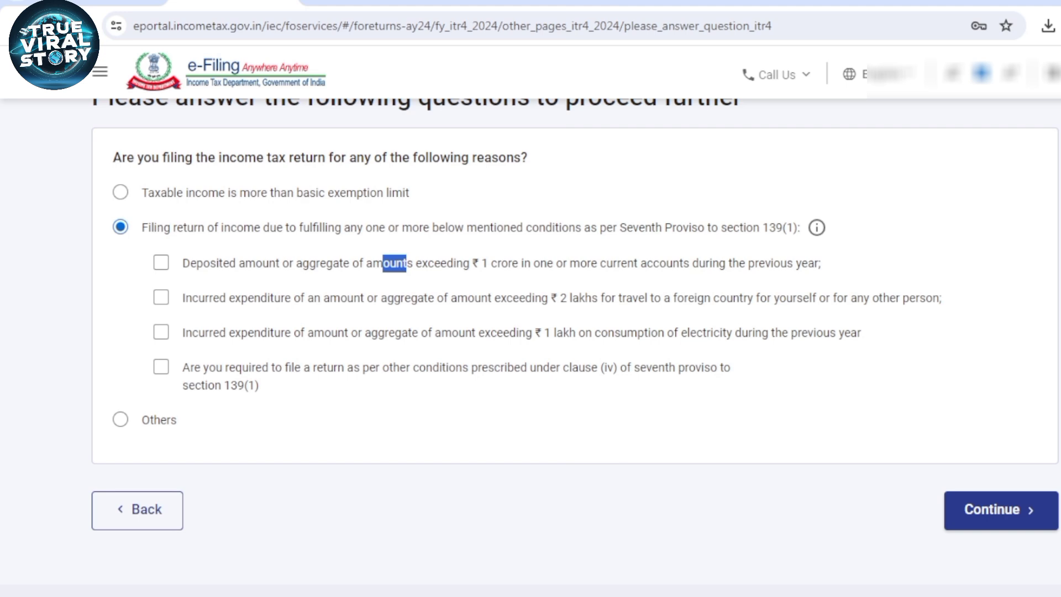
pyautogui.click(406, 264)
pyautogui.click(161, 263)
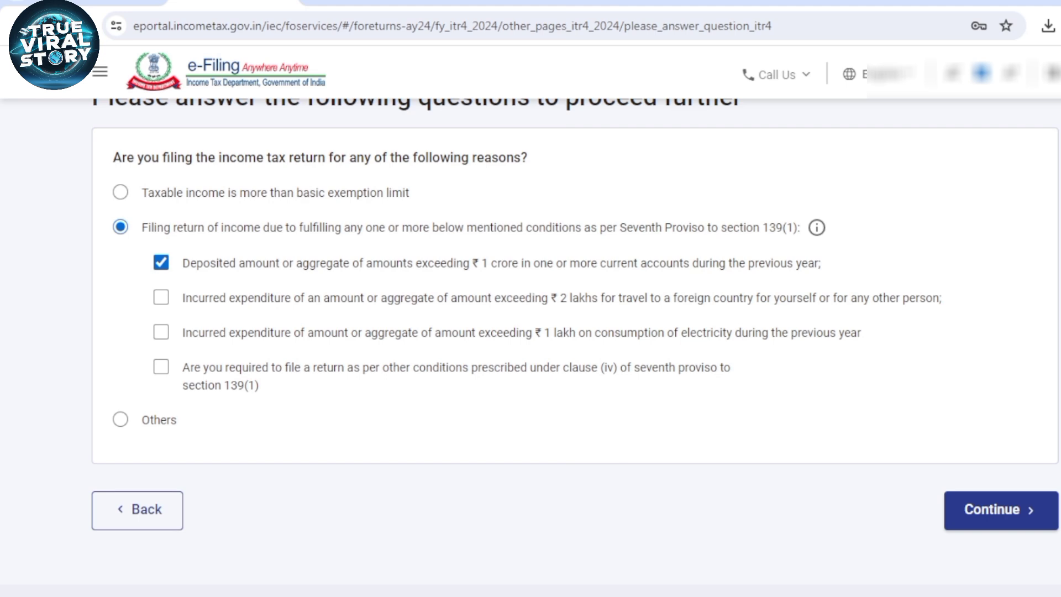
pyautogui.moveTo(676, 298); pyautogui.dragTo(902, 298)
pyautogui.click(810, 299)
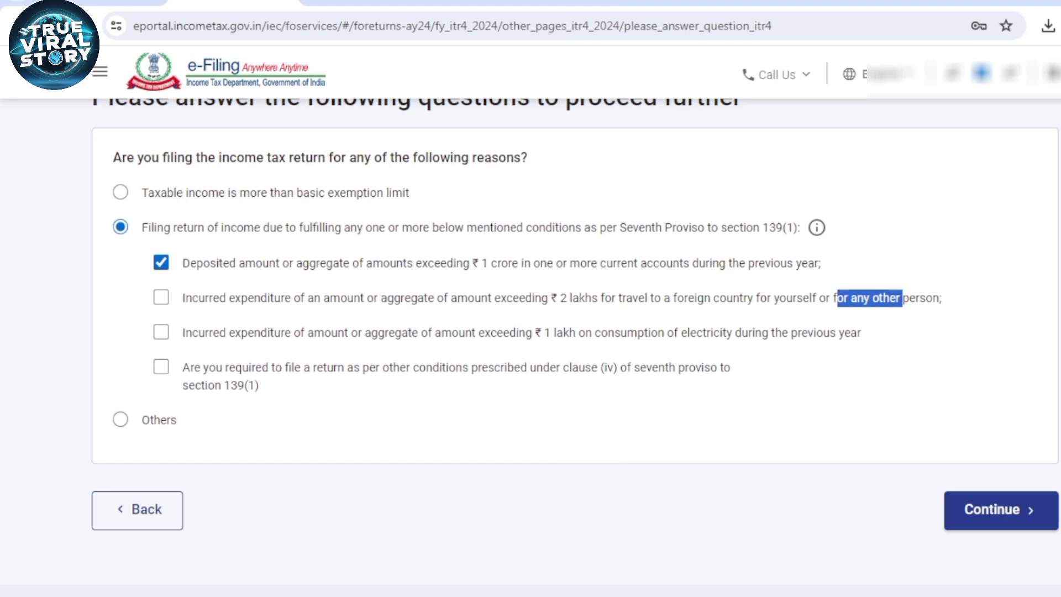
pyautogui.moveTo(340, 298); pyautogui.dragTo(395, 298)
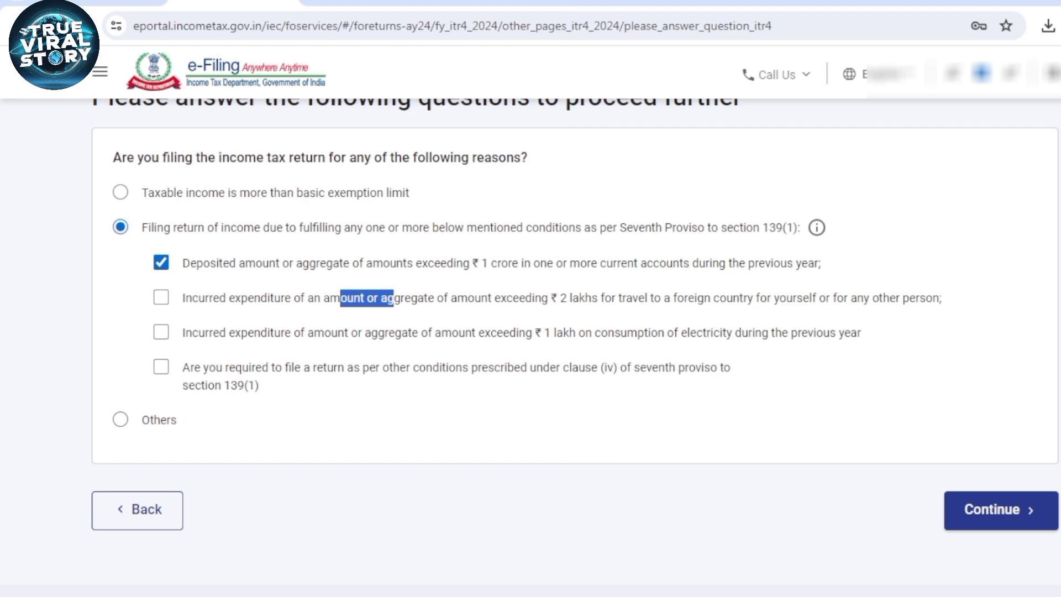
pyautogui.click(160, 298)
# Step: Read the Seventh Proviso conditions on electricity expenditure above ₹ 1 lakh and on clause (iv)
pyautogui.moveTo(544, 332); pyautogui.dragTo(141, 193)
pyautogui.moveTo(687, 332); pyautogui.dragTo(861, 332)
pyautogui.moveTo(418, 333); pyautogui.dragTo(141, 192)
pyautogui.click(442, 351)
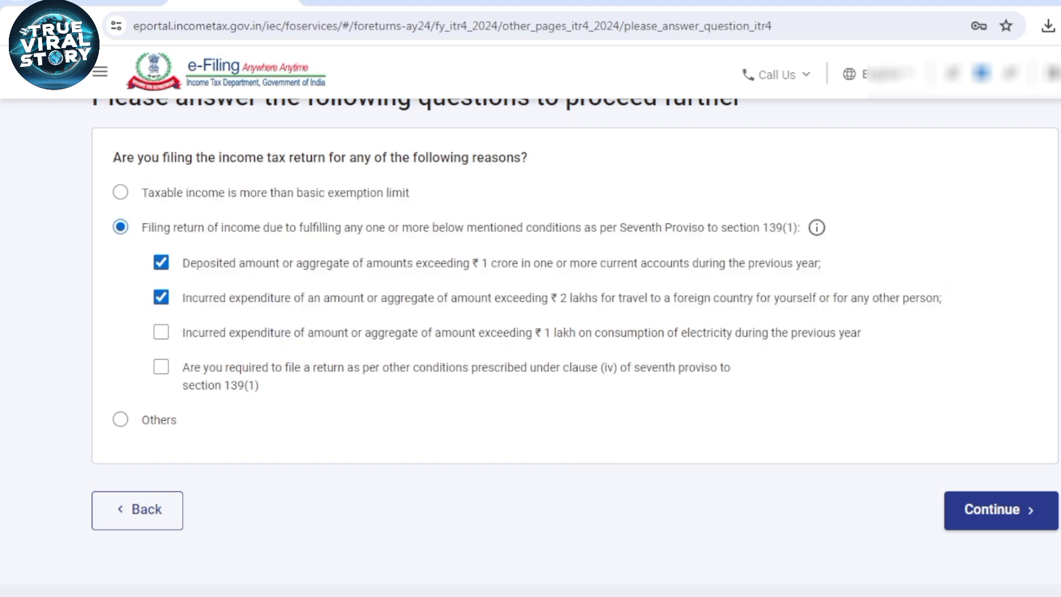
pyautogui.moveTo(378, 333); pyautogui.dragTo(401, 333)
pyautogui.click(402, 335)
pyautogui.moveTo(220, 332); pyautogui.dragTo(435, 333)
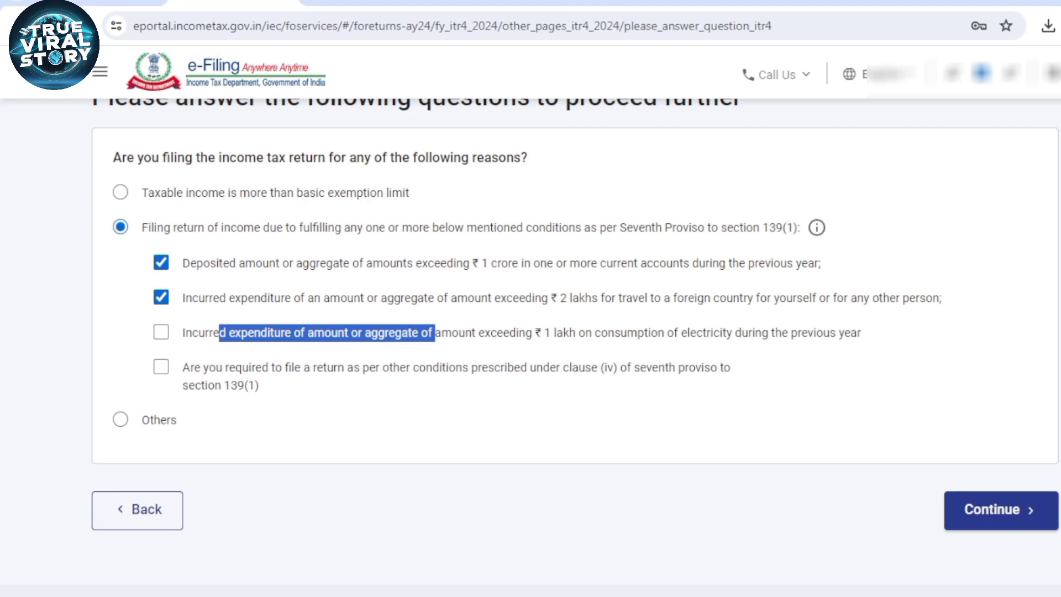
pyautogui.moveTo(410, 367); pyautogui.dragTo(462, 367)
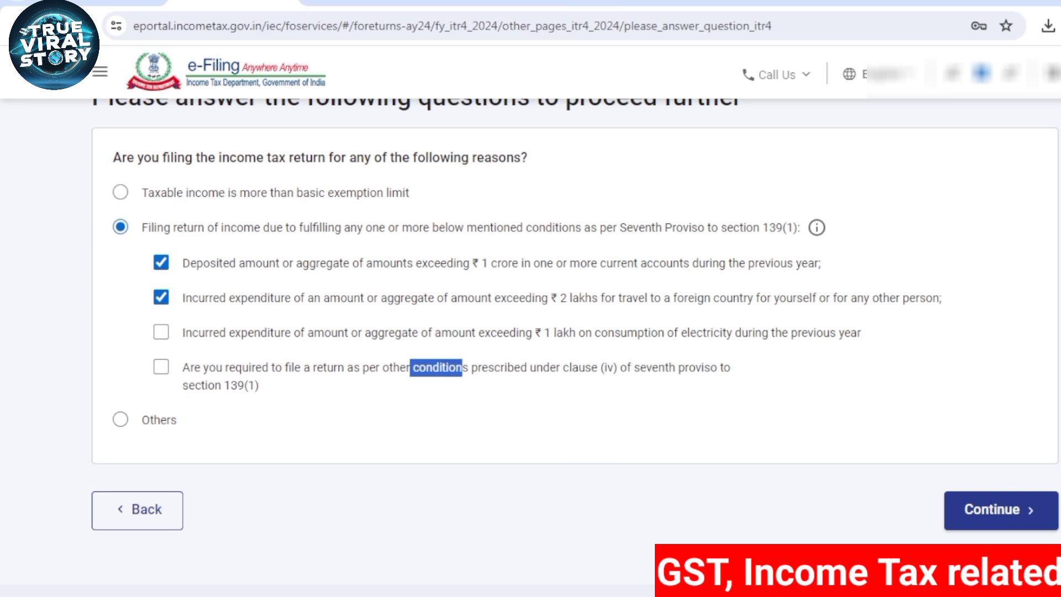
pyautogui.click(462, 368)
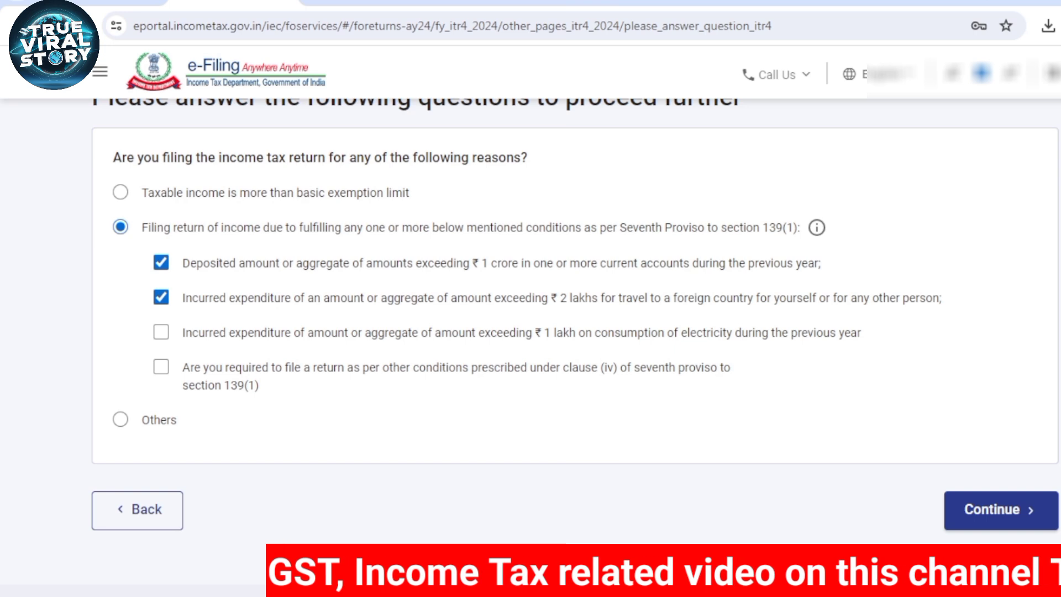
# Step: Clear the foreign travel and current account deposit conditions, and set the filing reason to Others
pyautogui.click(161, 298)
pyautogui.click(160, 263)
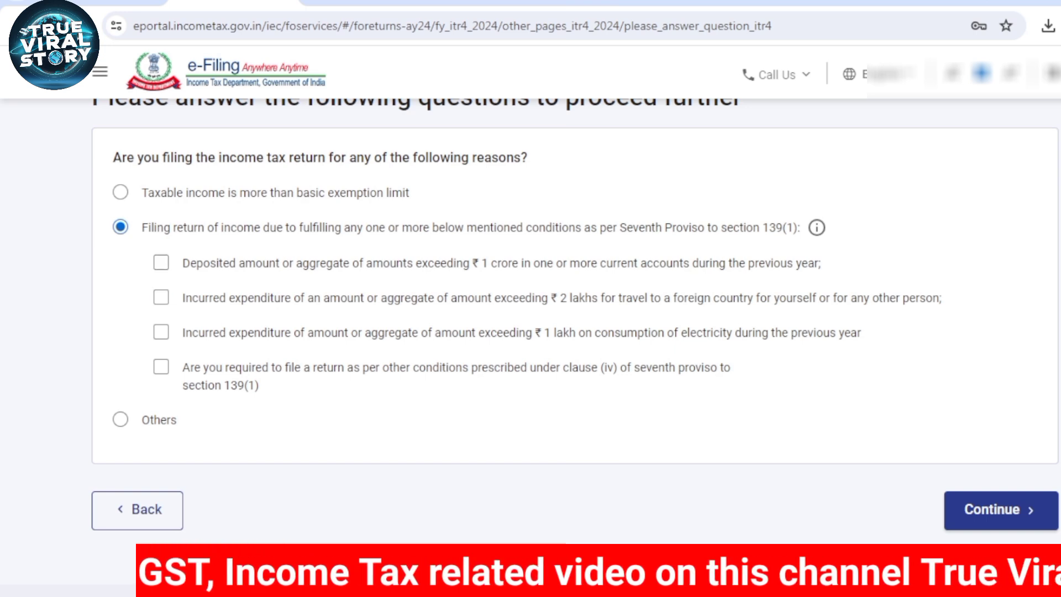
pyautogui.click(121, 420)
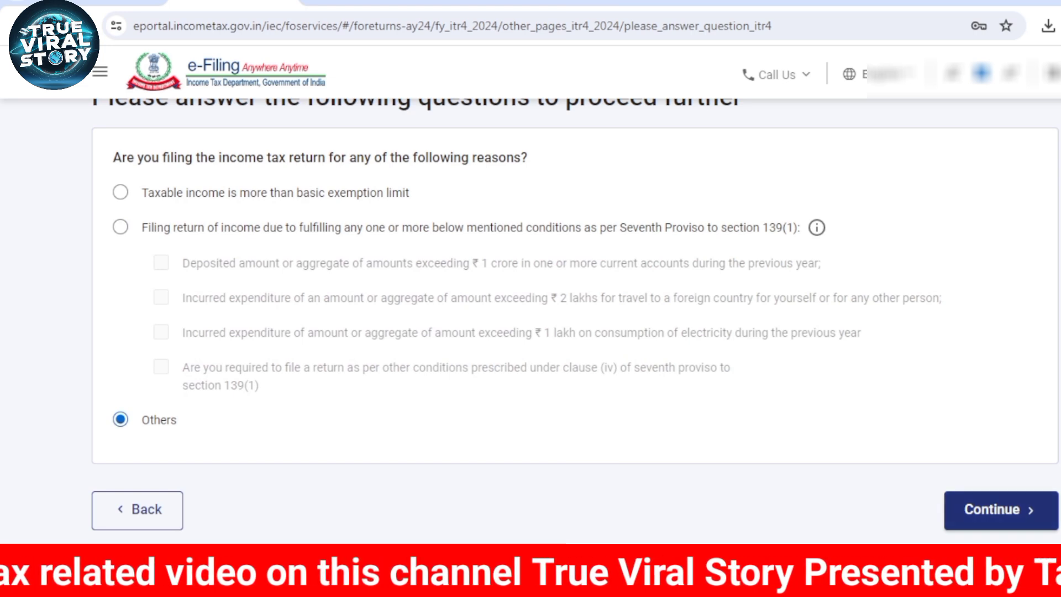
# Step: Continue to the ITR-4 Return Summary and acknowledge the notice about pre-filled data
pyautogui.click(1001, 510)
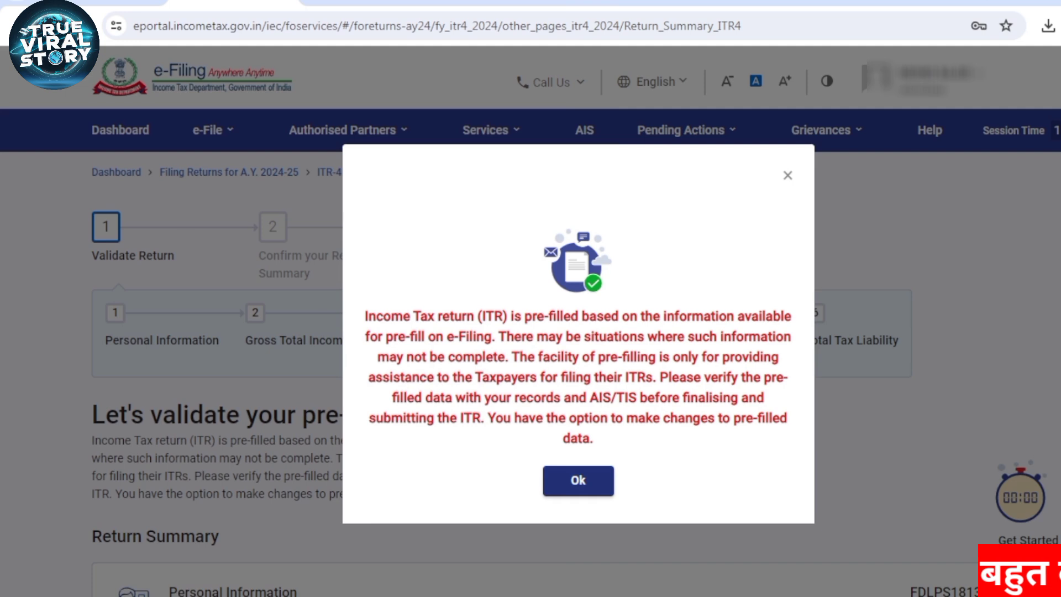
pyautogui.click(578, 480)
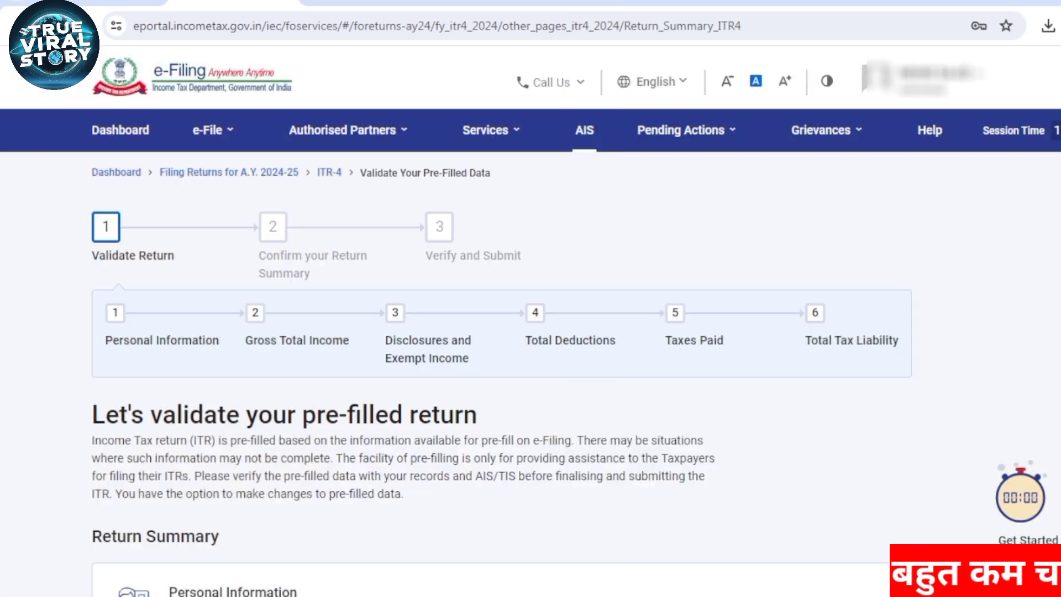
pyautogui.scroll(-4, 531, 332)
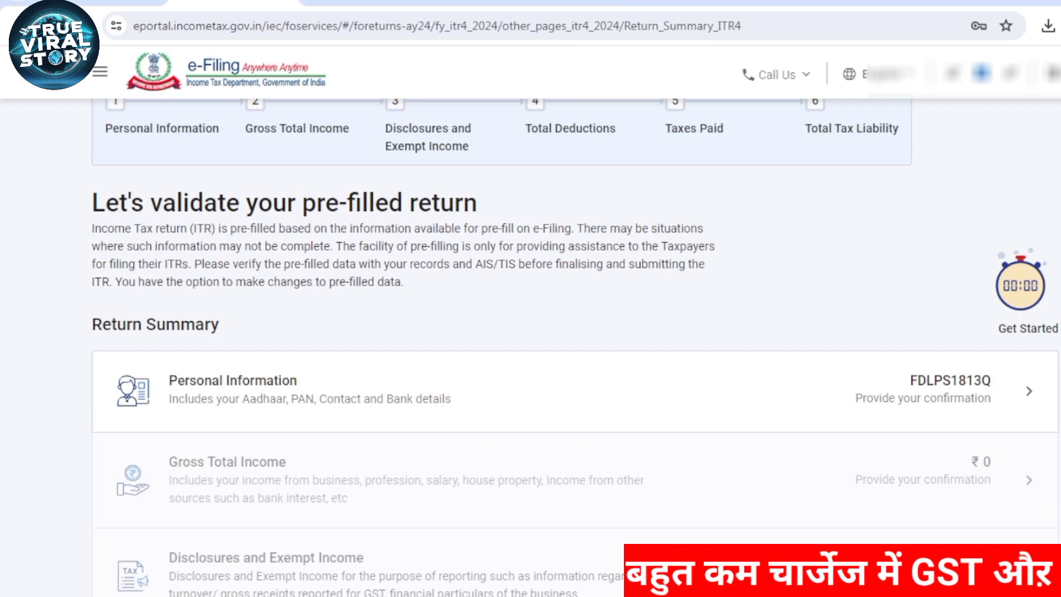
# Step: Examine the Return Summary sections from Personal Information through Total Tax Liability
pyautogui.tripleClick(284, 203)
pyautogui.click(284, 202)
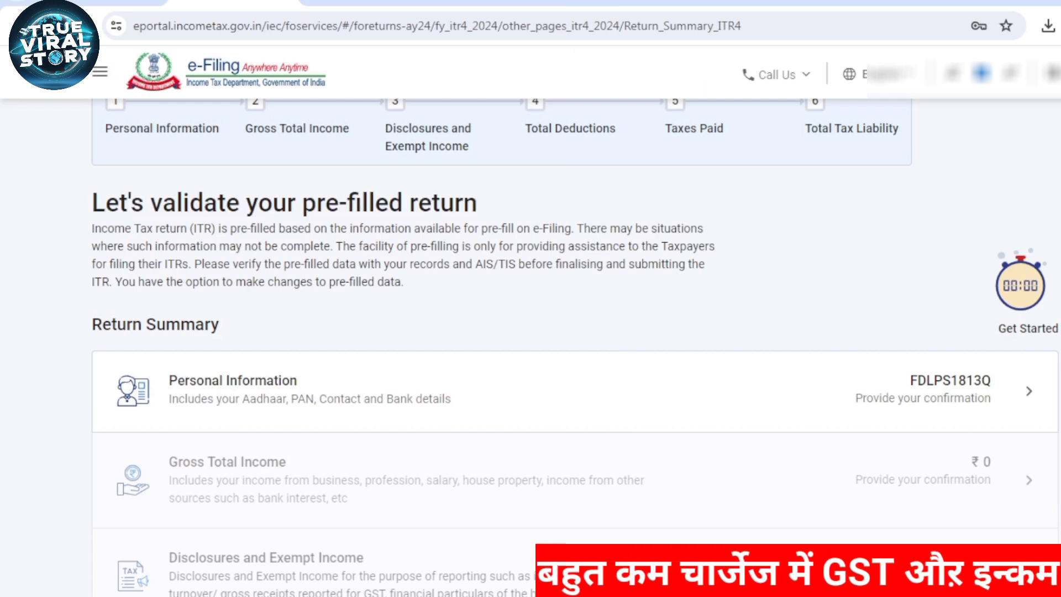
pyautogui.scroll(-3, 531, 332)
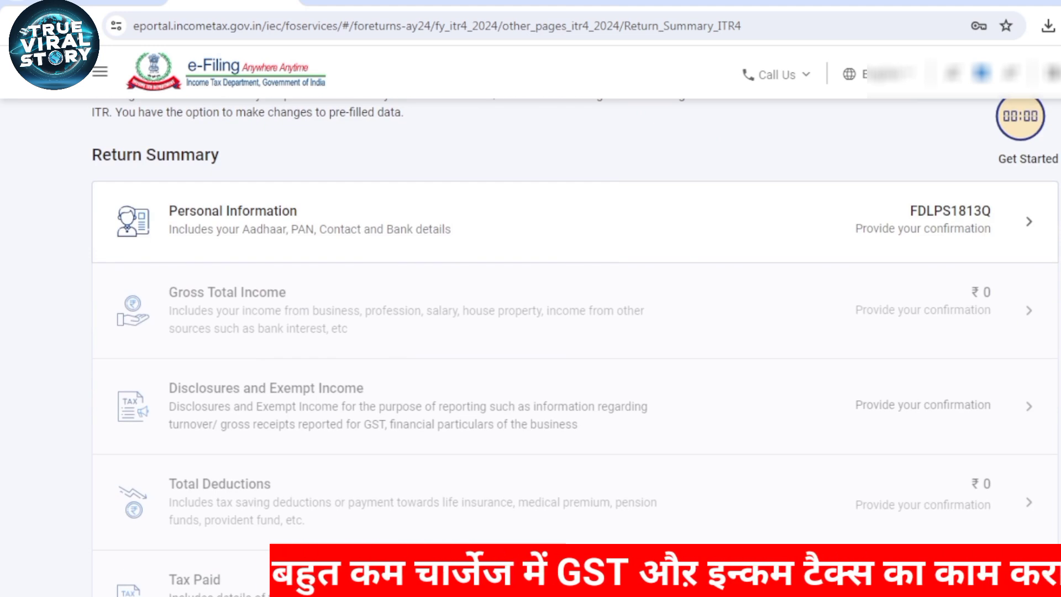
pyautogui.scroll(-2, 575, 347)
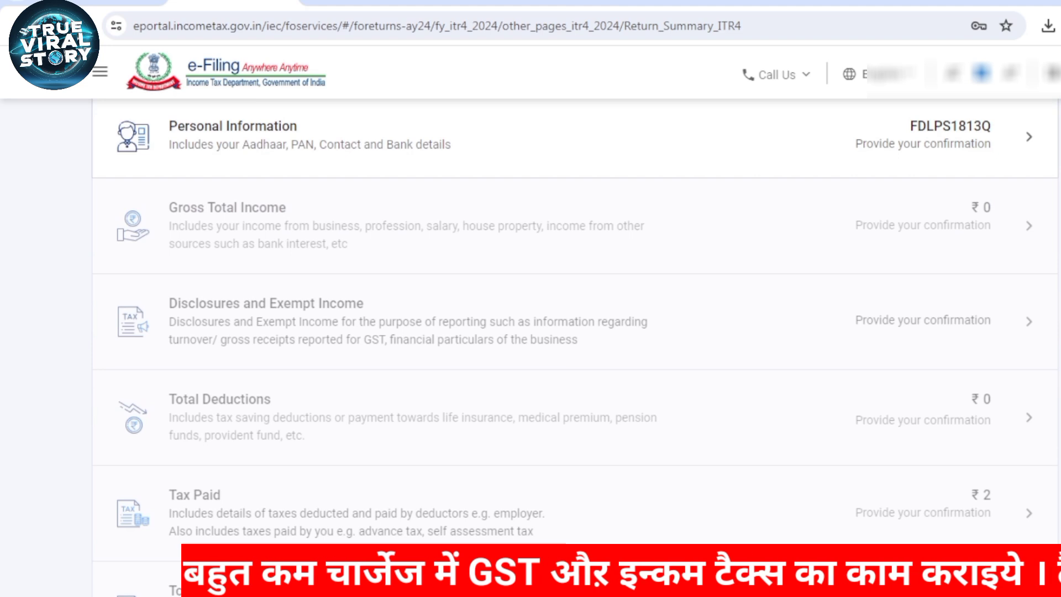
pyautogui.scroll(-3, 575, 325)
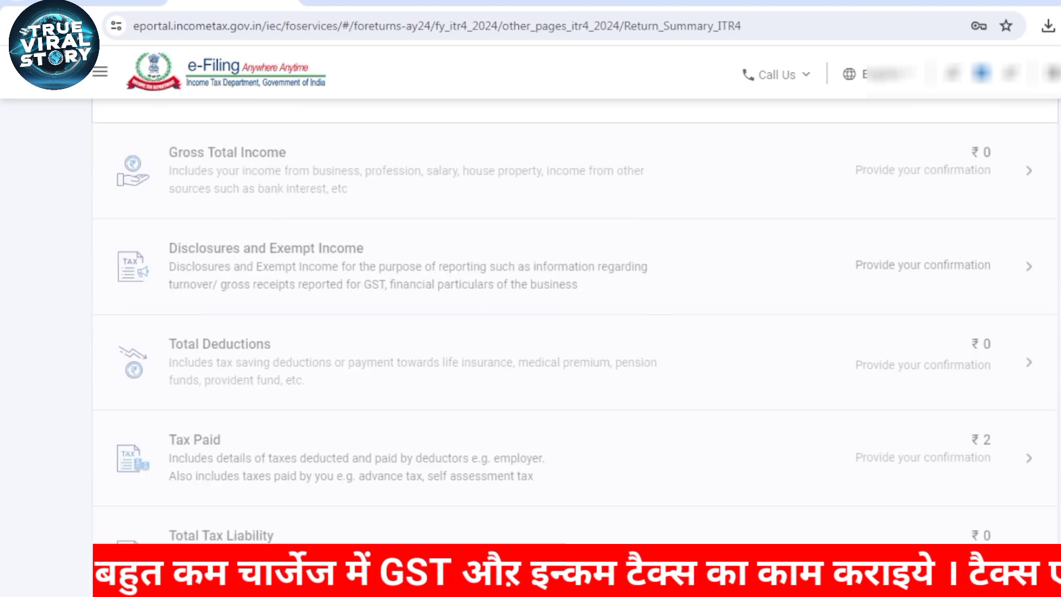
pyautogui.scroll(1, 574, 325)
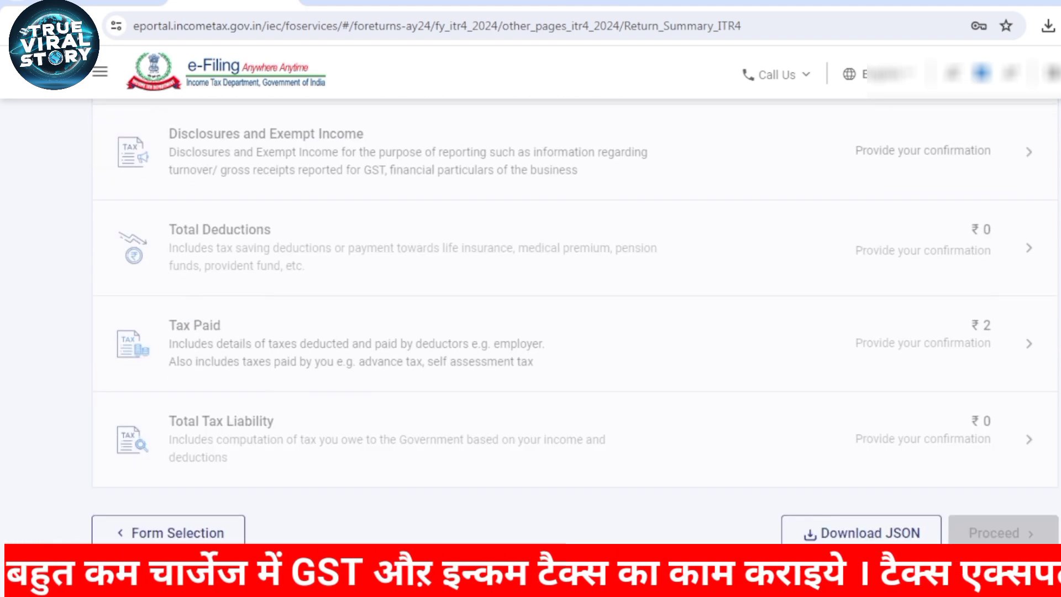
pyautogui.scroll(8, 574, 325)
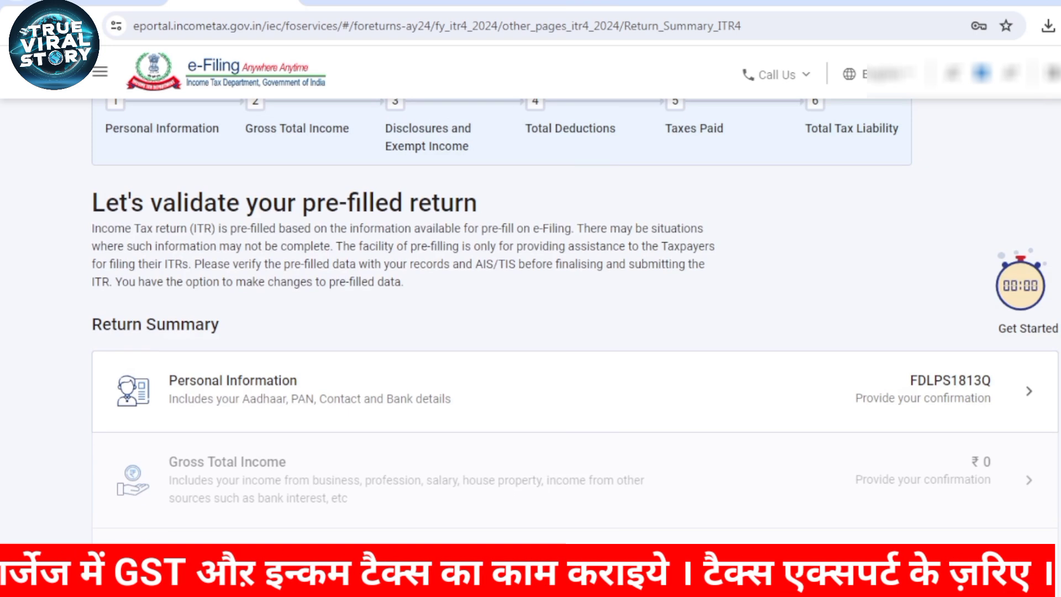
# Step: Open the Personal Information section of the return and review the Profile and Contact details
pyautogui.click(574, 391)
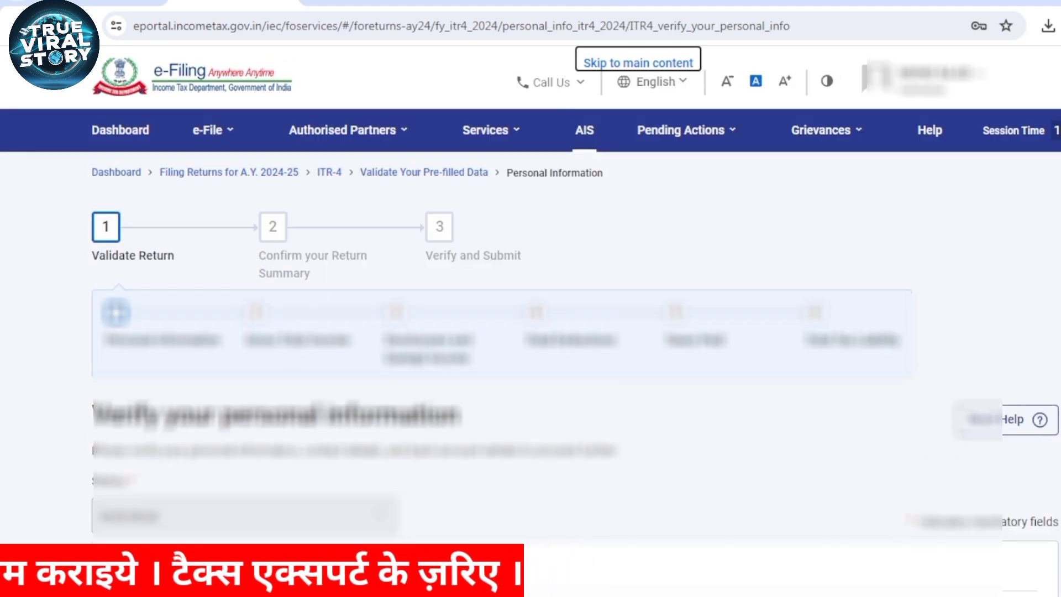
pyautogui.scroll(-4, 531, 348)
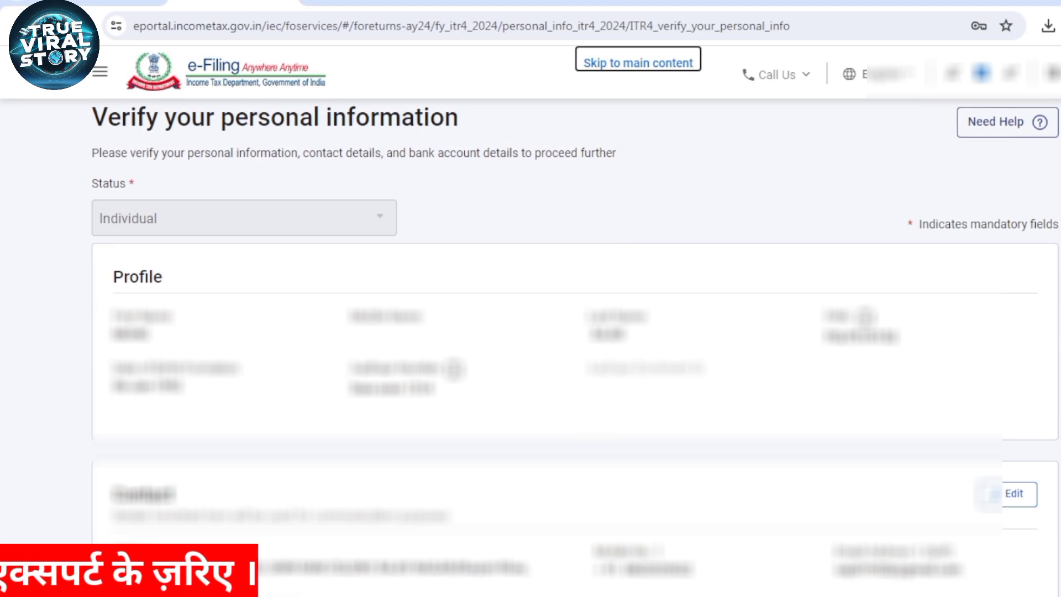
pyautogui.scroll(-2, 530, 348)
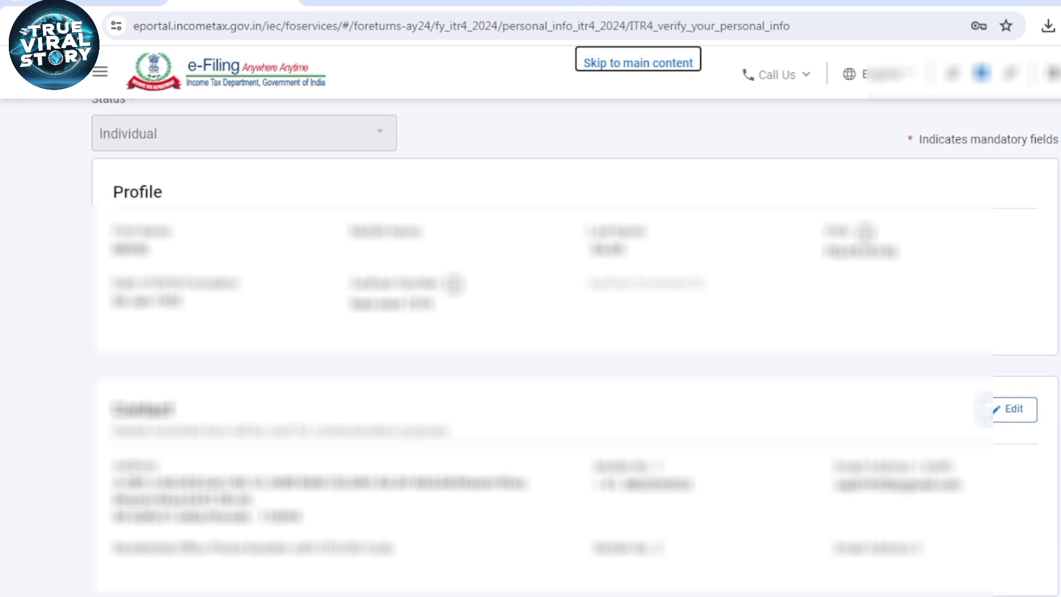
pyautogui.scroll(-2, 531, 348)
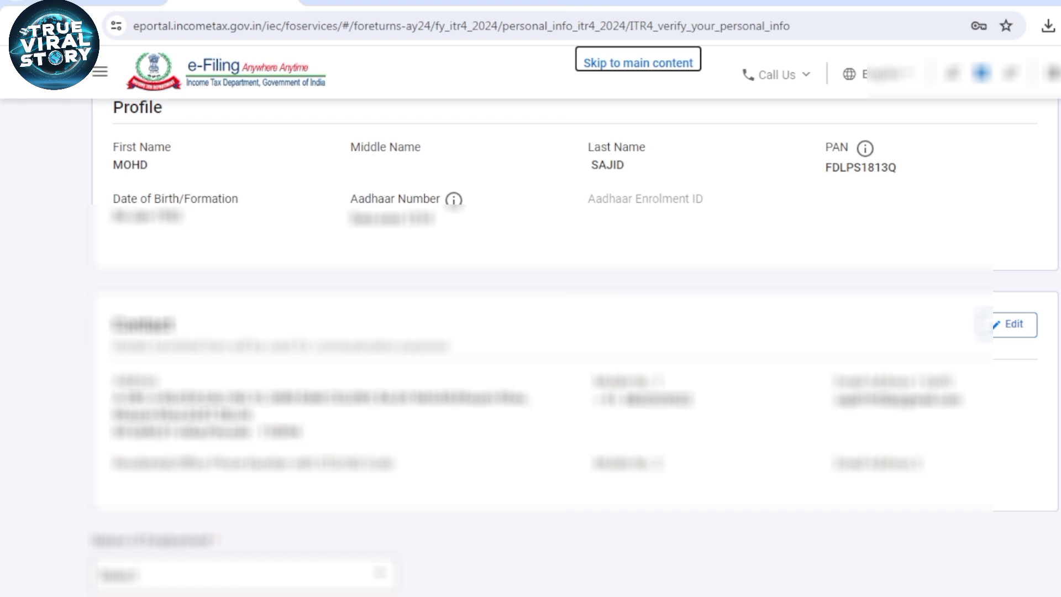
pyautogui.scroll(2, 574, 349)
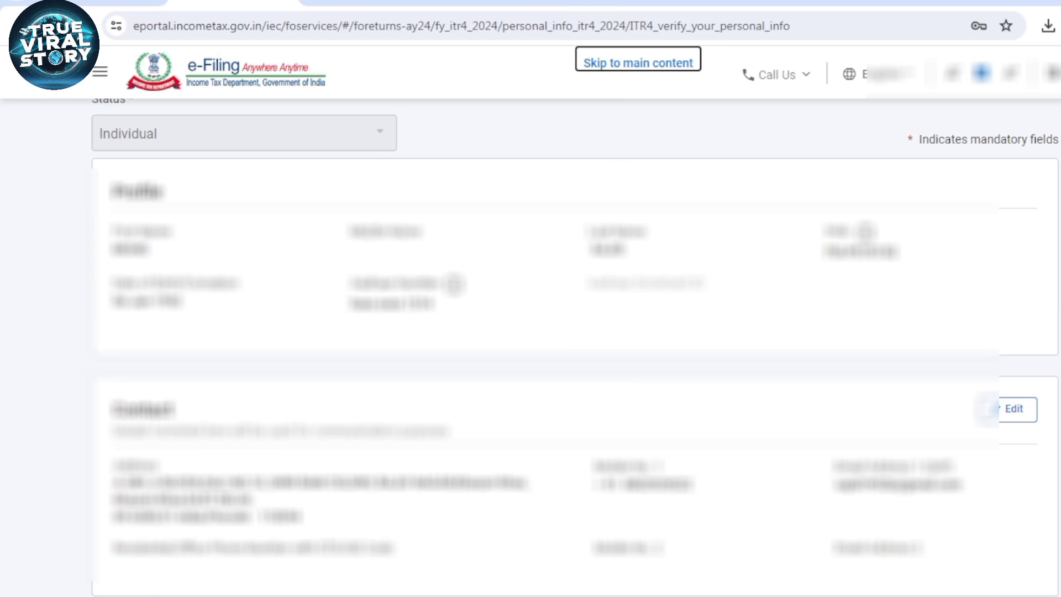
pyautogui.scroll(-3, 575, 348)
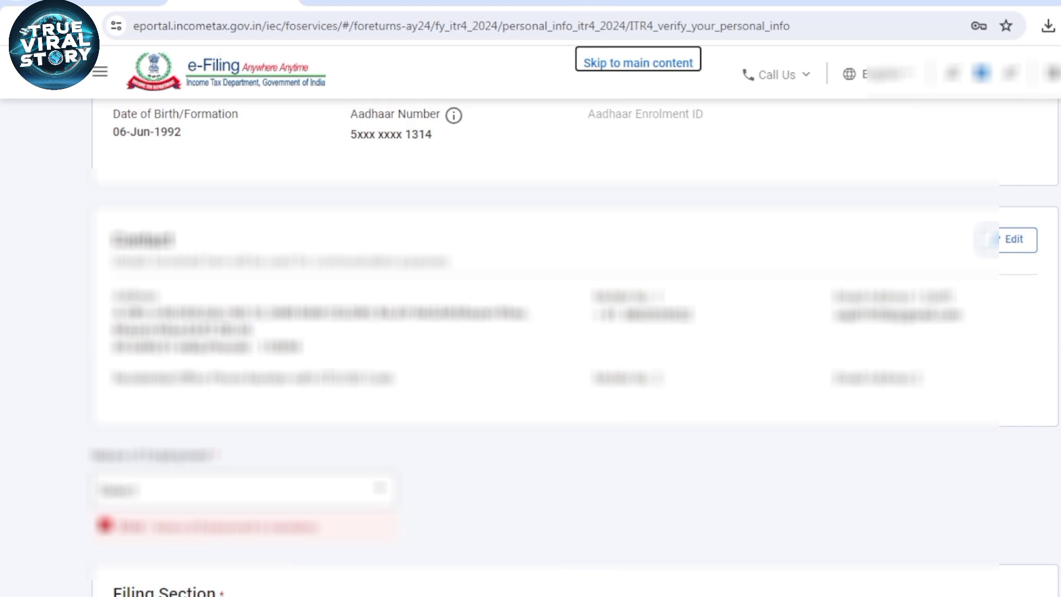
# Step: Edit the contact details, replace the primary email address with the new one, and save them
pyautogui.click(1007, 240)
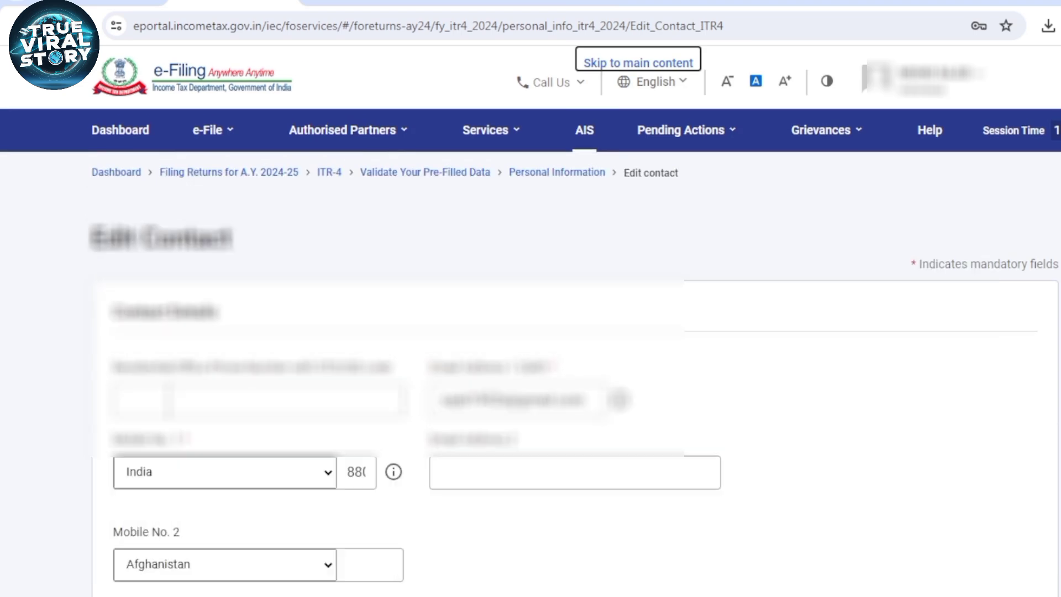
pyautogui.scroll(-3, 530, 331)
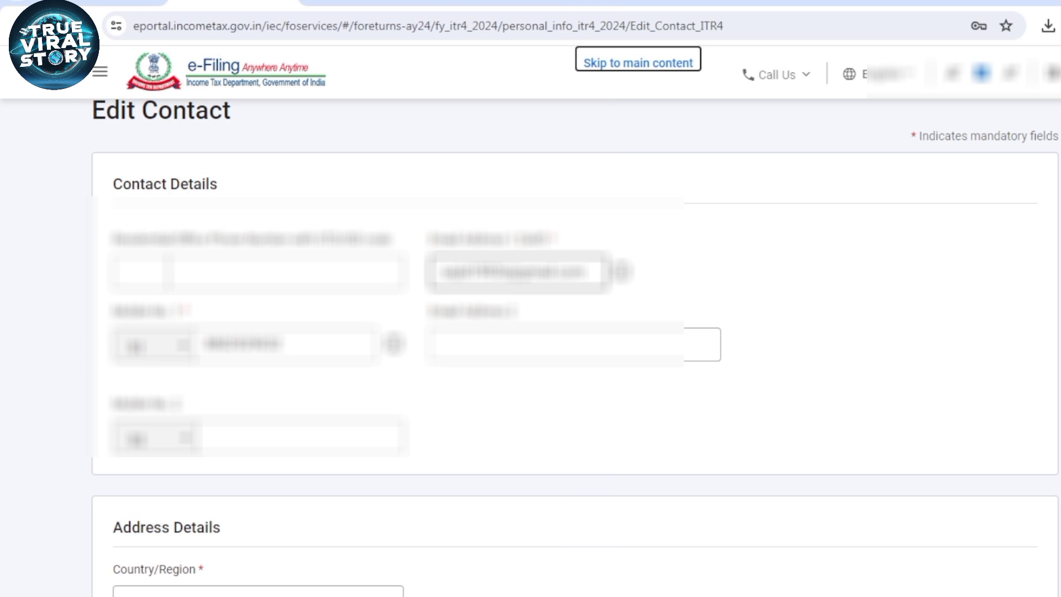
pyautogui.click(508, 271)
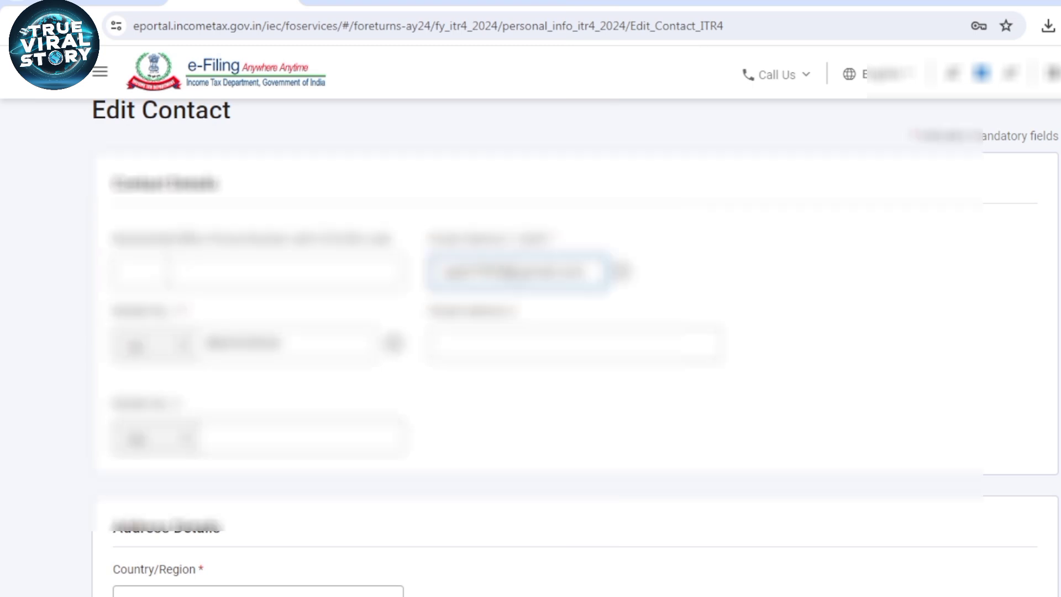
pyautogui.press('BackSpace')
pyautogui.press('BackSpace')
pyautogui.press('BackSpace')
pyautogui.press('BackSpace')
pyautogui.press('BackSpace')
pyautogui.press('BackSpace')
pyautogui.press('BackSpace')
pyautogui.press('BackSpace')
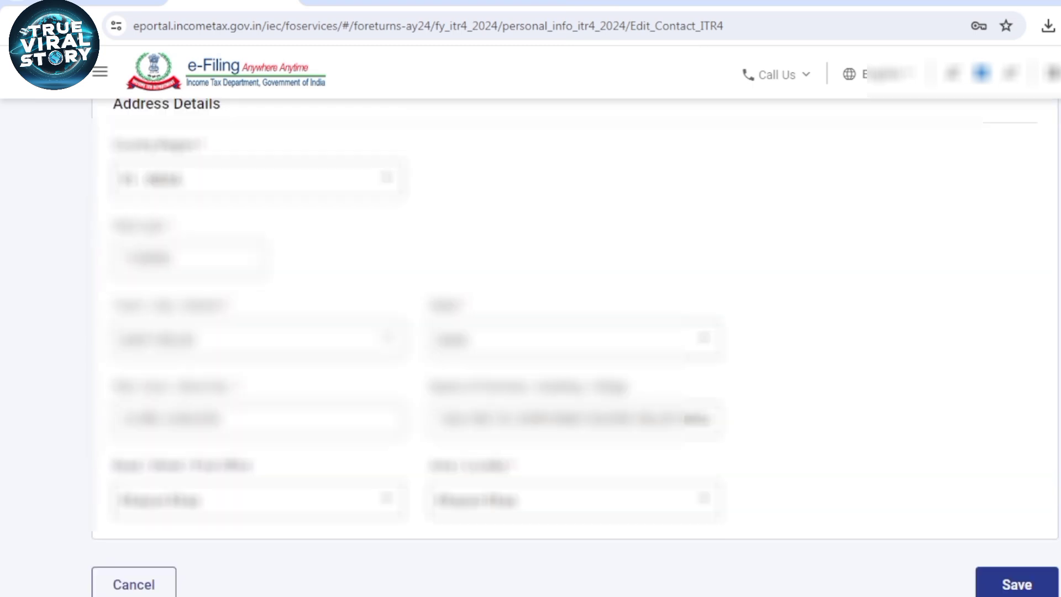
pyautogui.scroll(-3, 531, 332)
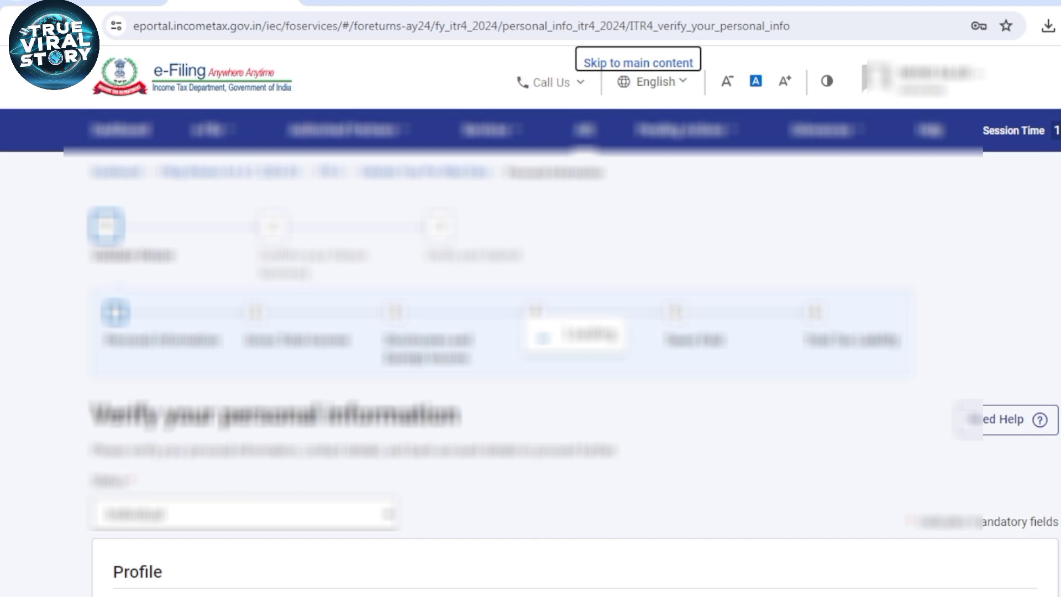
# Step: Set the Nature of Employment to Others in the personal information
pyautogui.scroll(-4, 530, 331)
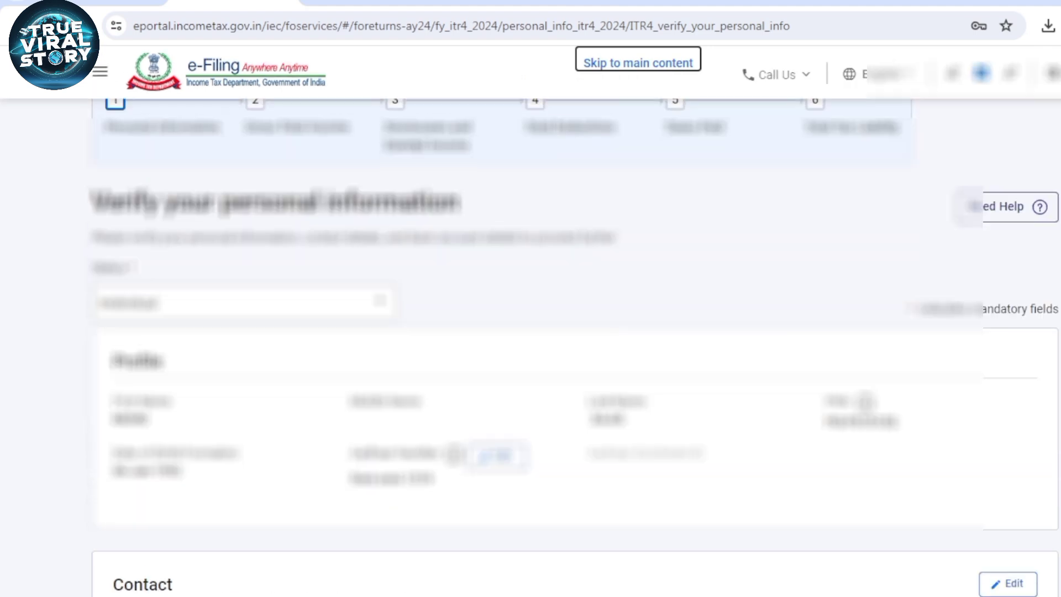
pyautogui.scroll(-3, 530, 331)
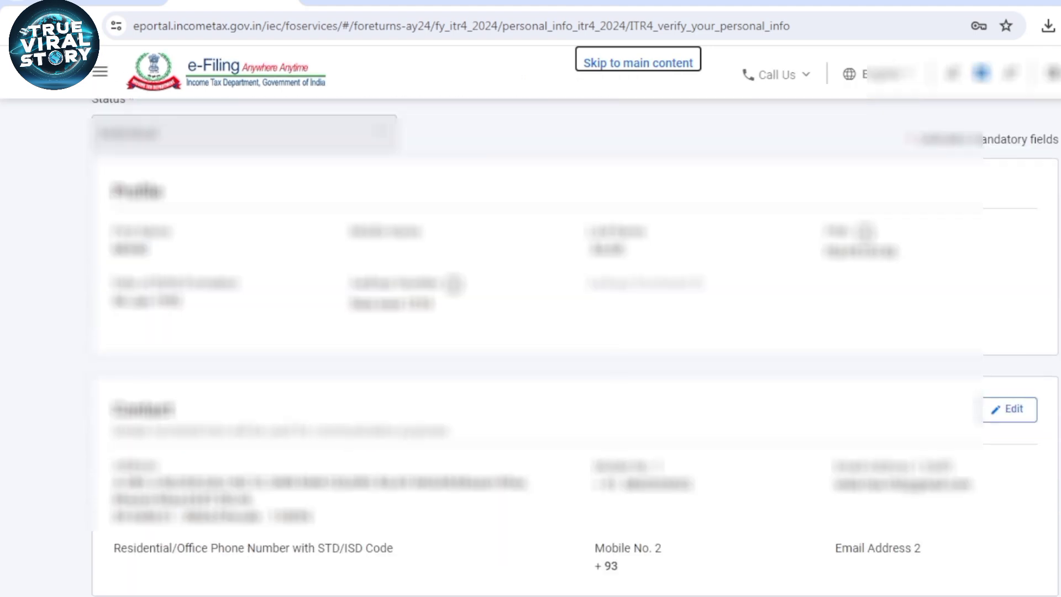
pyautogui.scroll(-5, 531, 331)
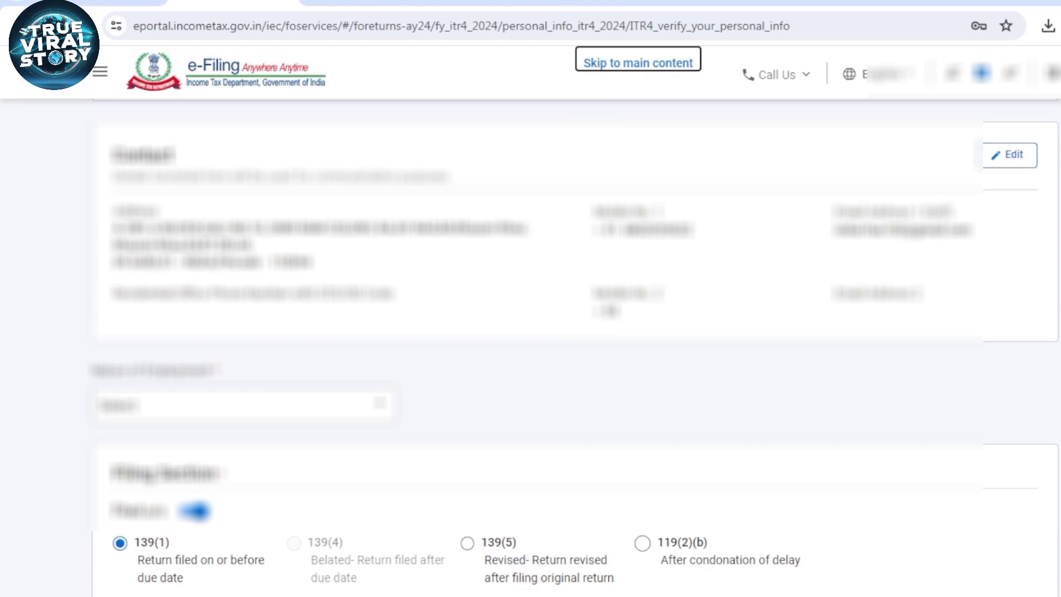
pyautogui.scroll(-3, 530, 332)
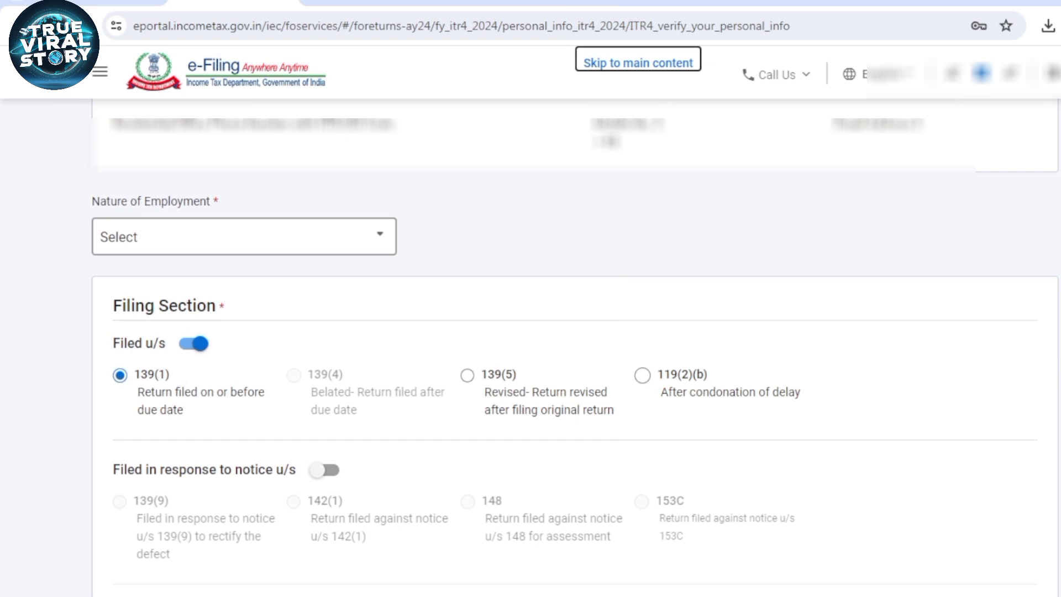
pyautogui.click(243, 236)
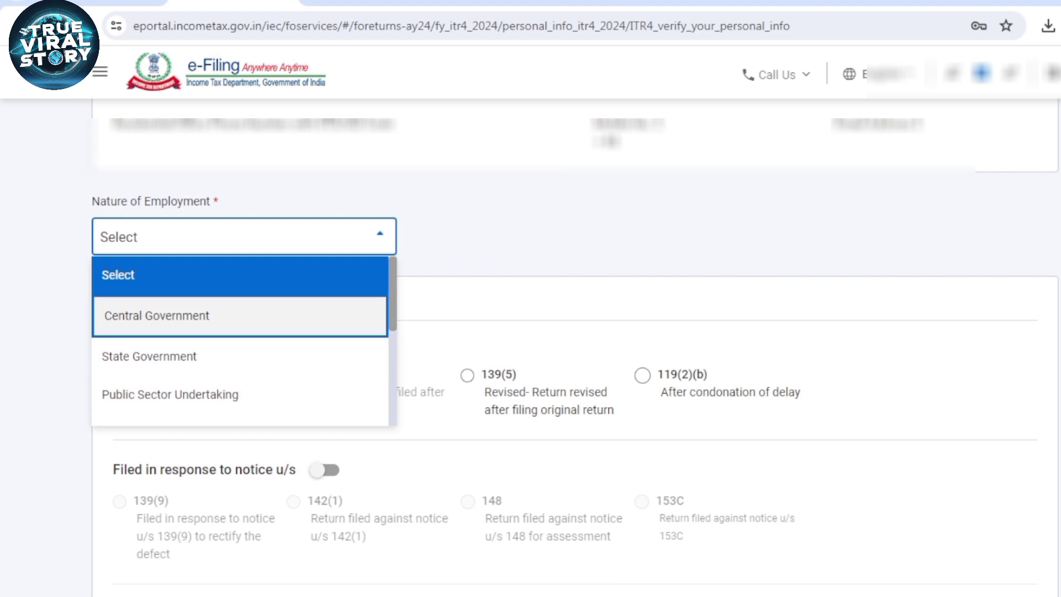
pyautogui.scroll(-5, 240, 340)
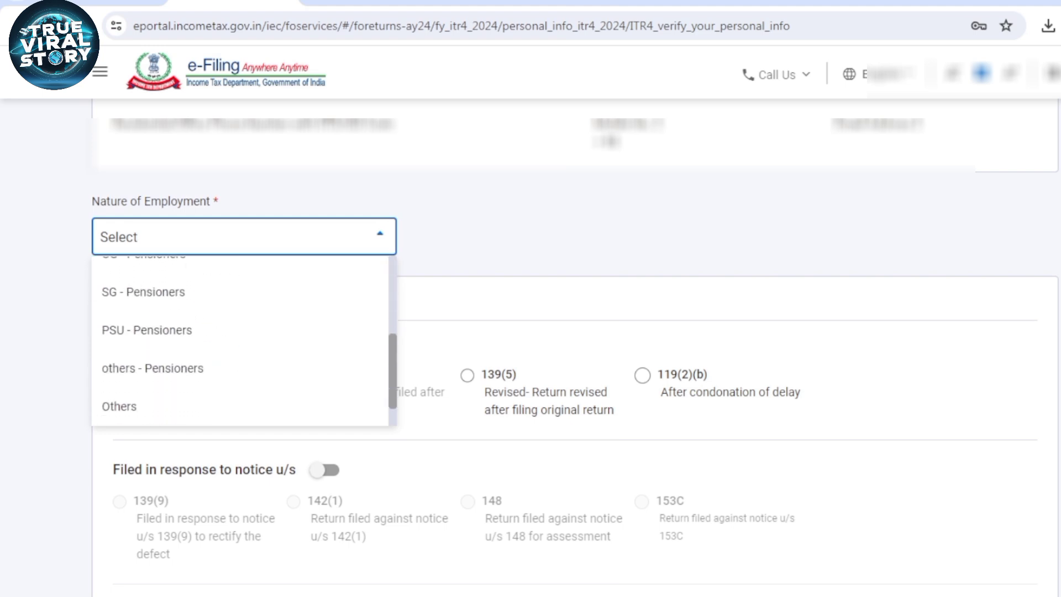
pyautogui.scroll(-1, 241, 340)
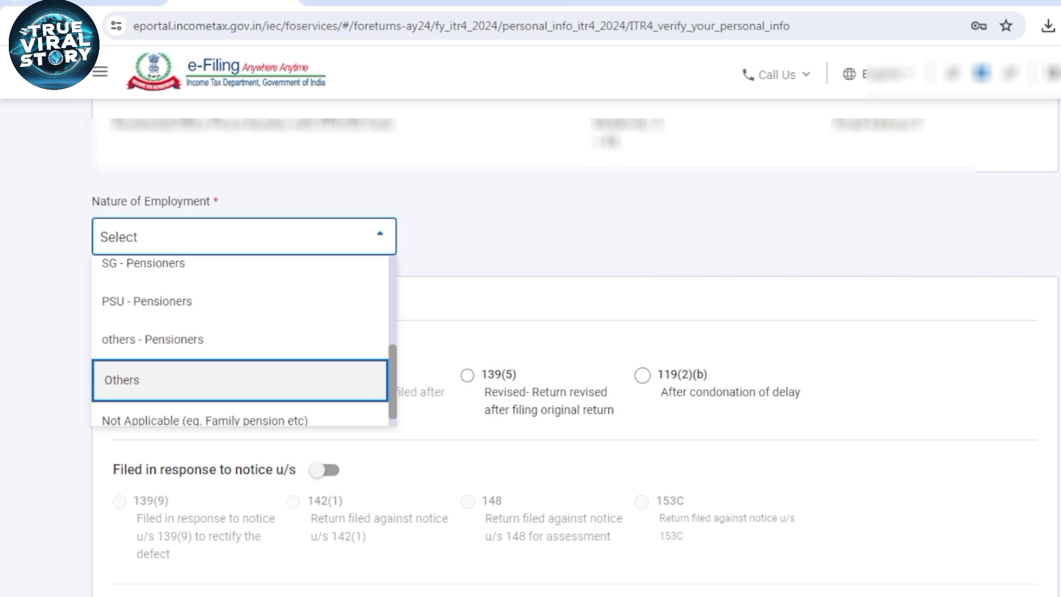
pyautogui.click(240, 381)
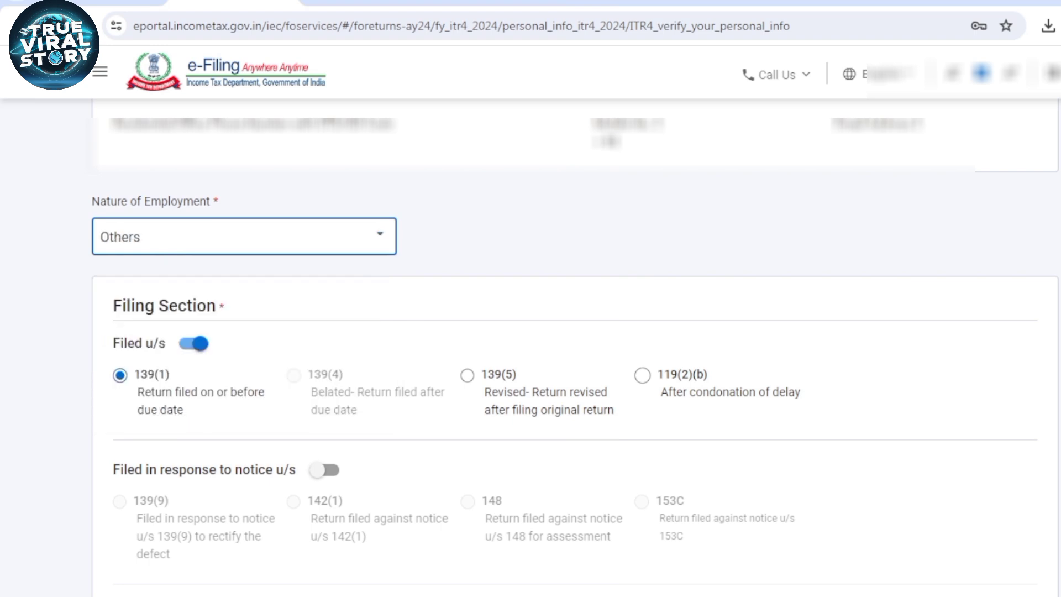
pyautogui.click(531, 232)
# Step: Examine the Filing Section options, the response-to-notice fields and the section 115BAC(6) question on opting out of the new tax regime
pyautogui.scroll(-2, 530, 342)
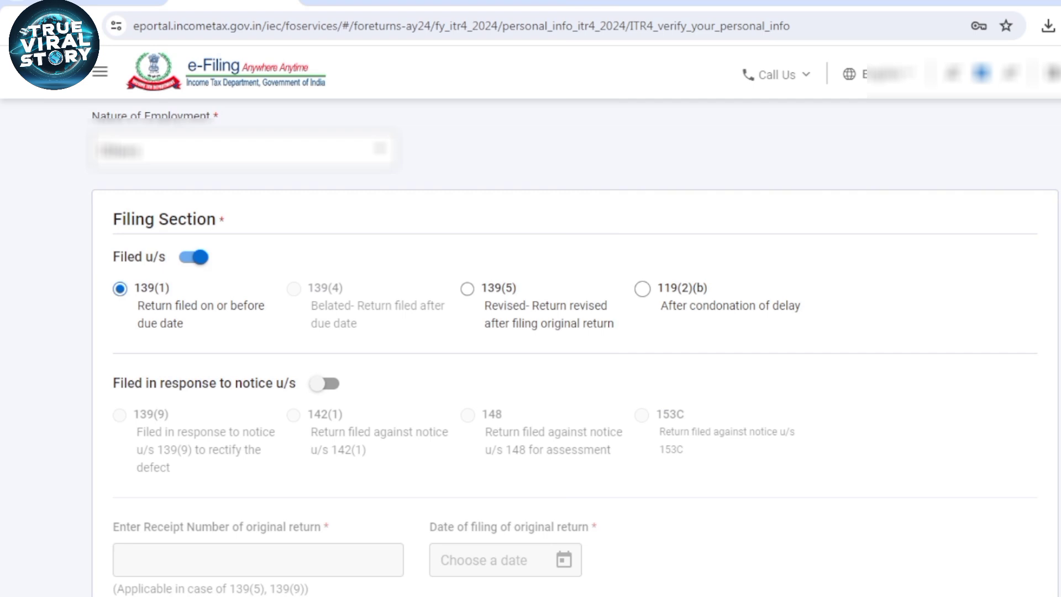
pyautogui.scroll(-2, 531, 343)
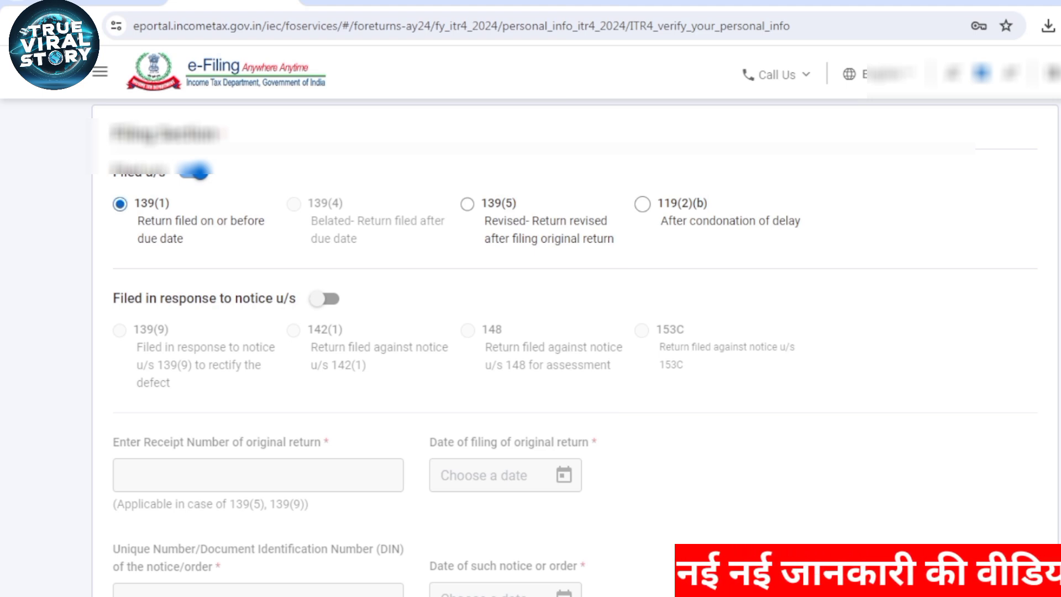
pyautogui.moveTo(173, 299); pyautogui.dragTo(232, 299)
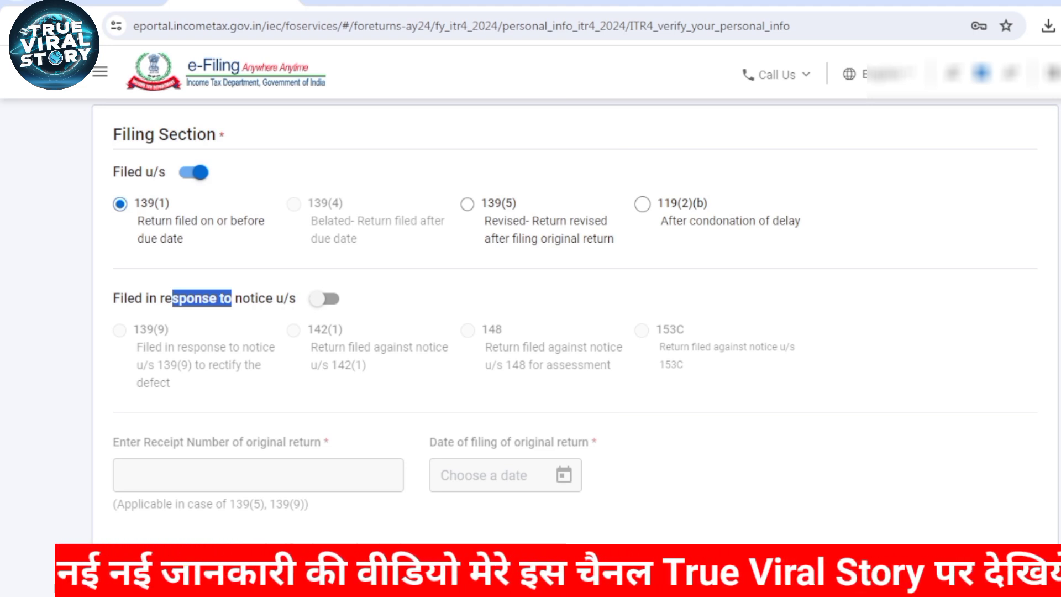
pyautogui.scroll(-6, 575, 315)
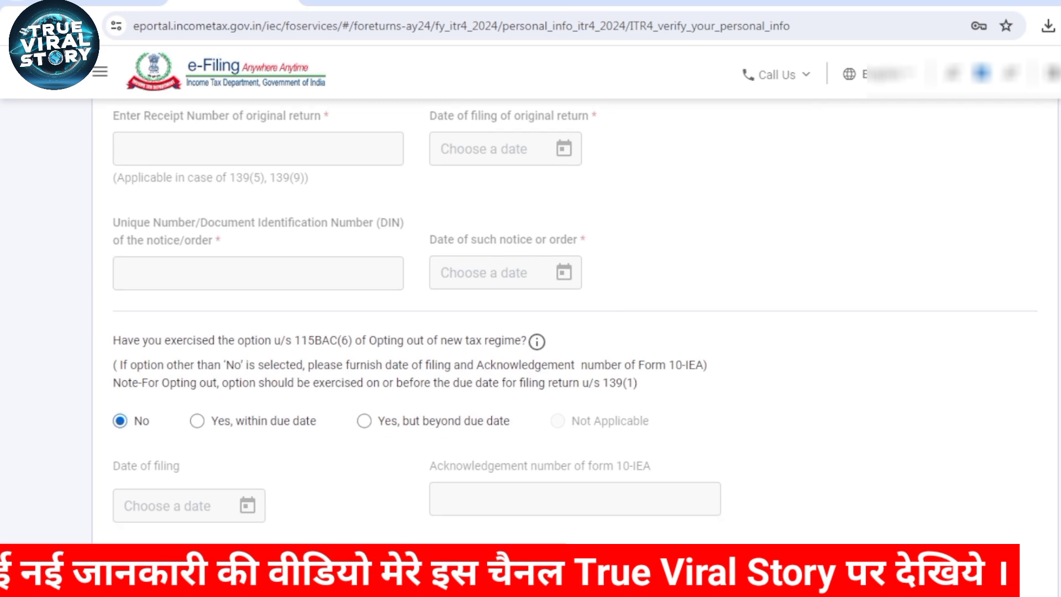
pyautogui.scroll(-3, 575, 315)
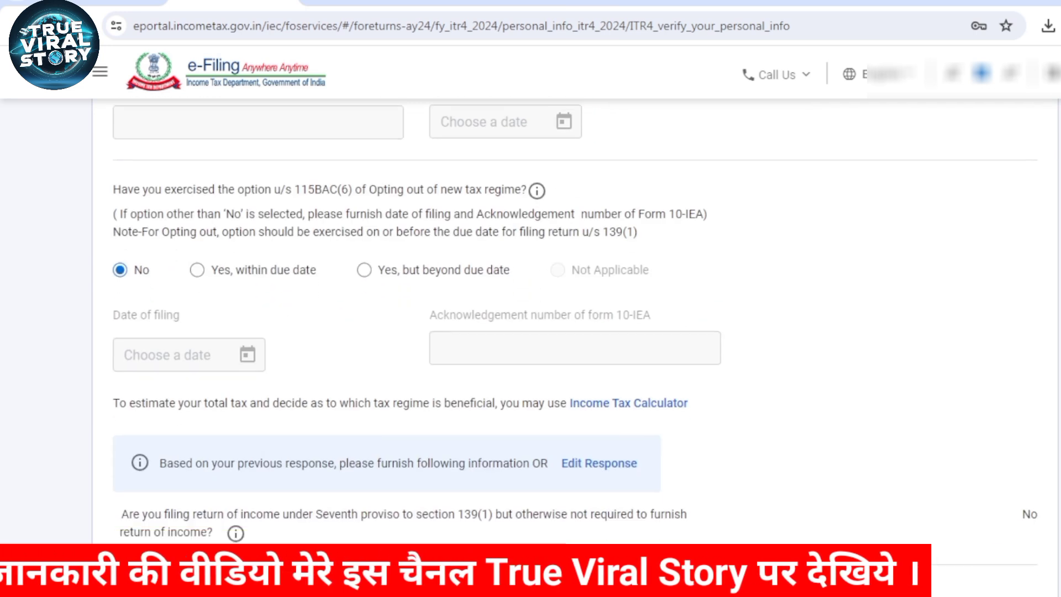
pyautogui.scroll(5, 575, 315)
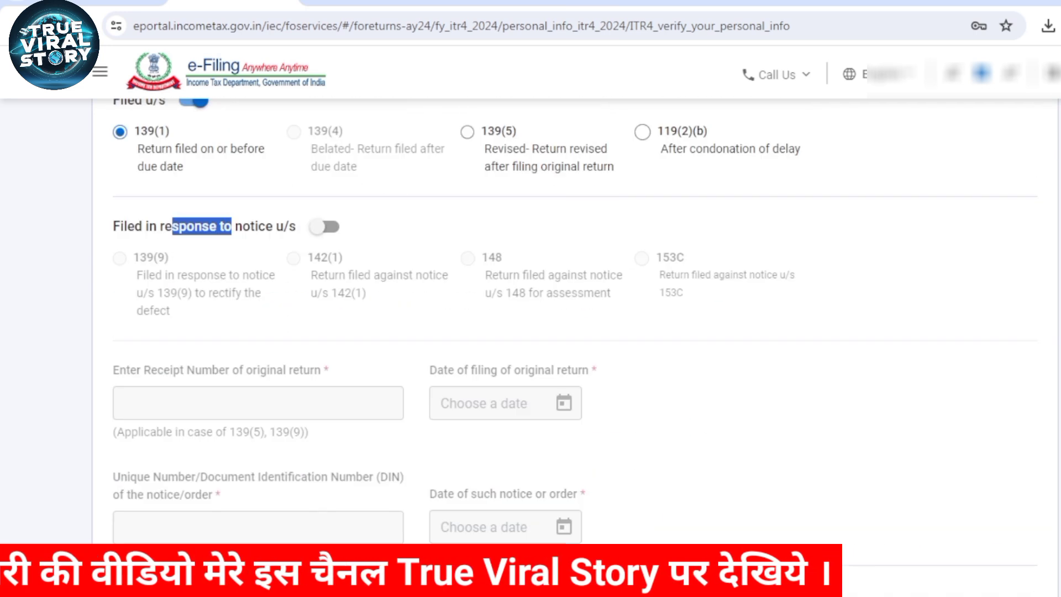
pyautogui.scroll(-7, 575, 315)
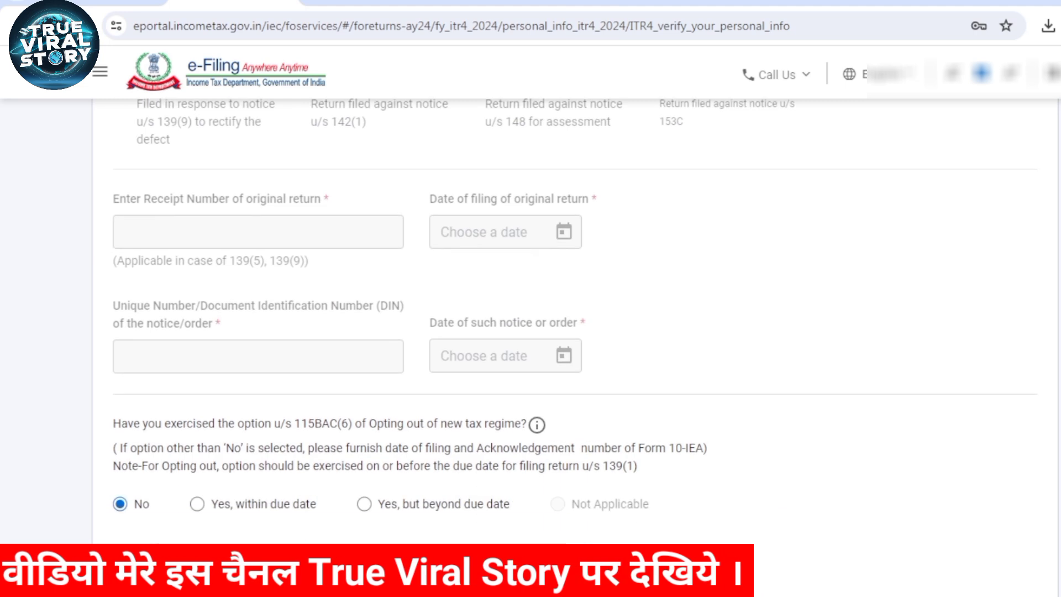
# Step: Answer No to whether the return is being filed by a representative assessee
pyautogui.scroll(-1, 575, 315)
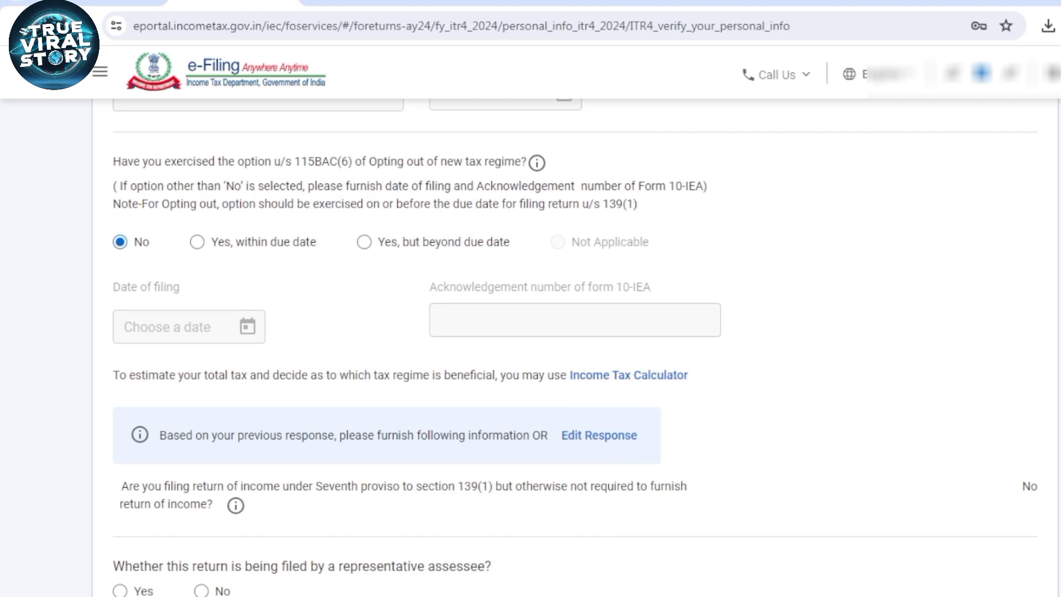
pyautogui.scroll(-2, 575, 332)
pyautogui.scroll(-3, 574, 347)
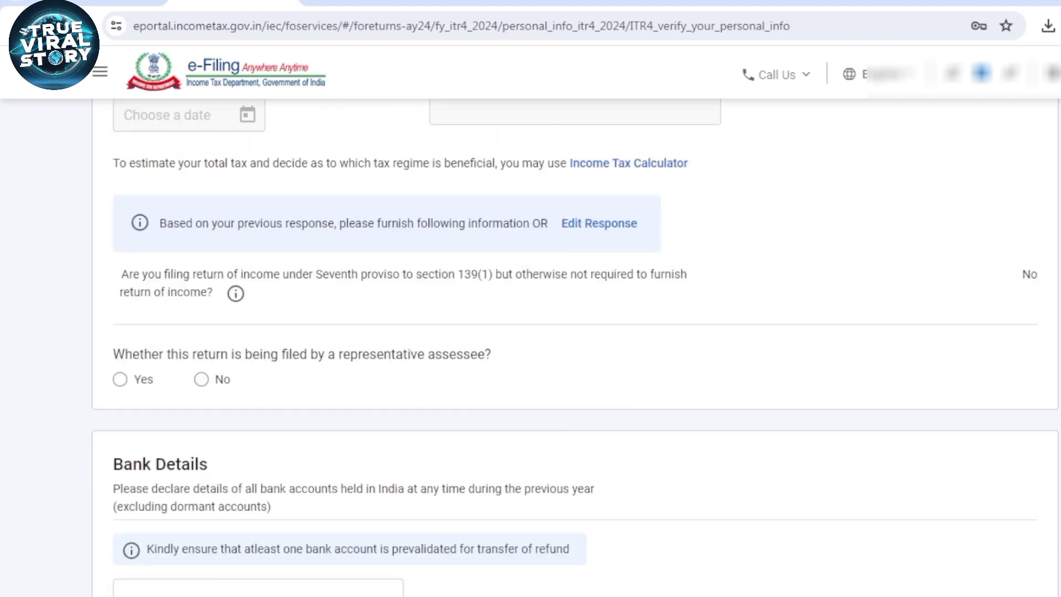
pyautogui.scroll(-2, 574, 347)
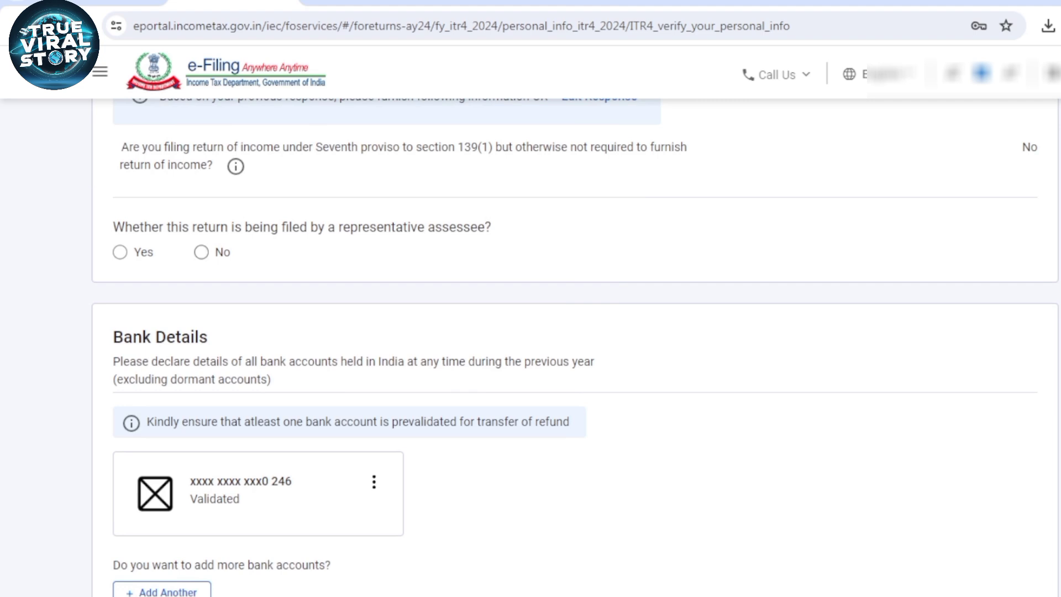
pyautogui.click(201, 252)
# Step: Review the declared bank account under Bank Details and confirm the Personal Information section
pyautogui.scroll(-3, 576, 347)
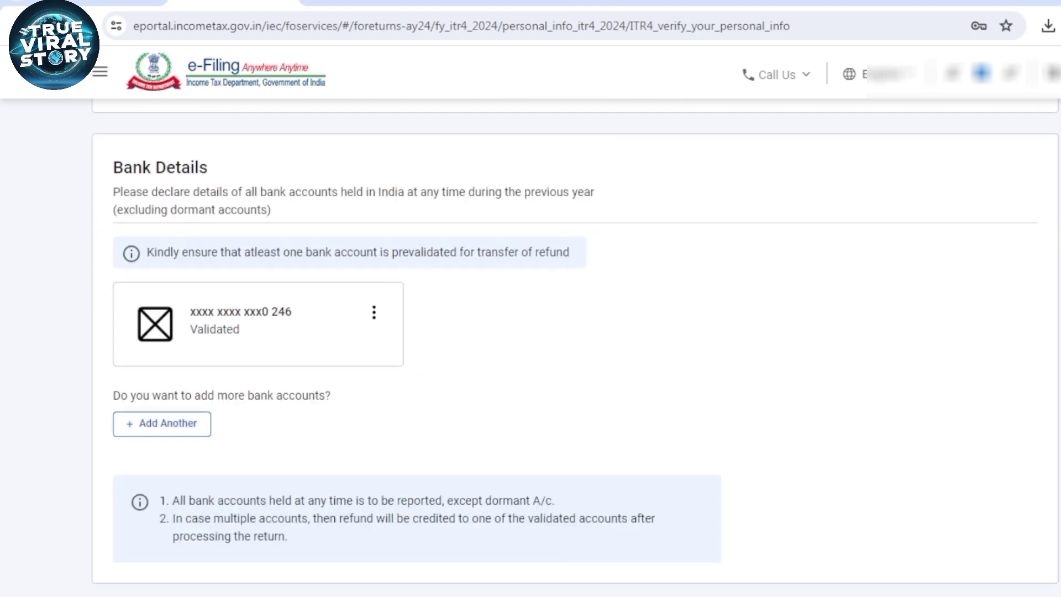
pyautogui.moveTo(123, 167); pyautogui.dragTo(208, 166)
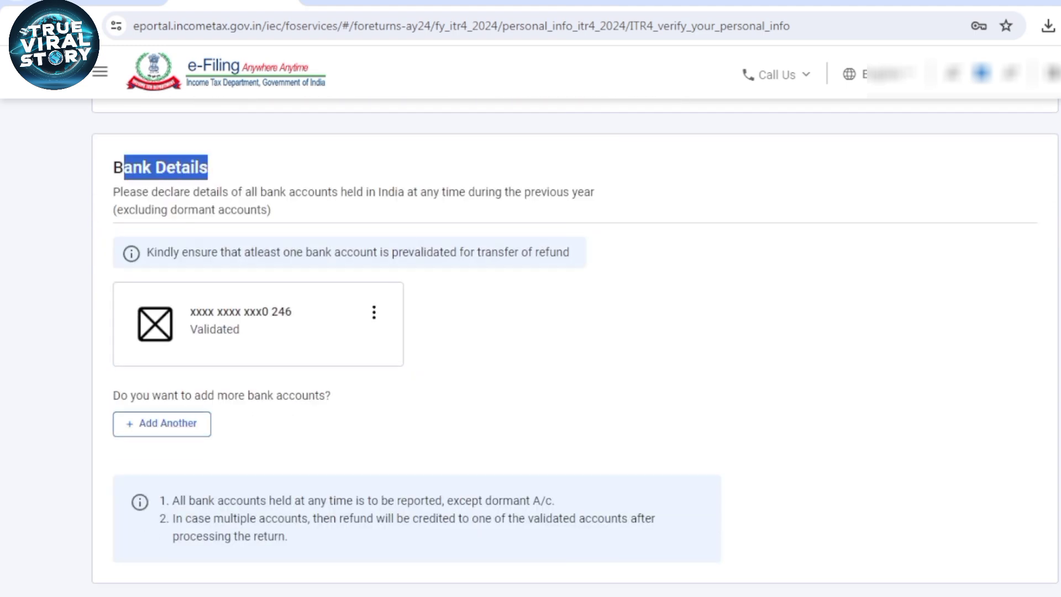
pyautogui.click(221, 168)
pyautogui.moveTo(113, 192); pyautogui.dragTo(302, 192)
pyautogui.click(303, 192)
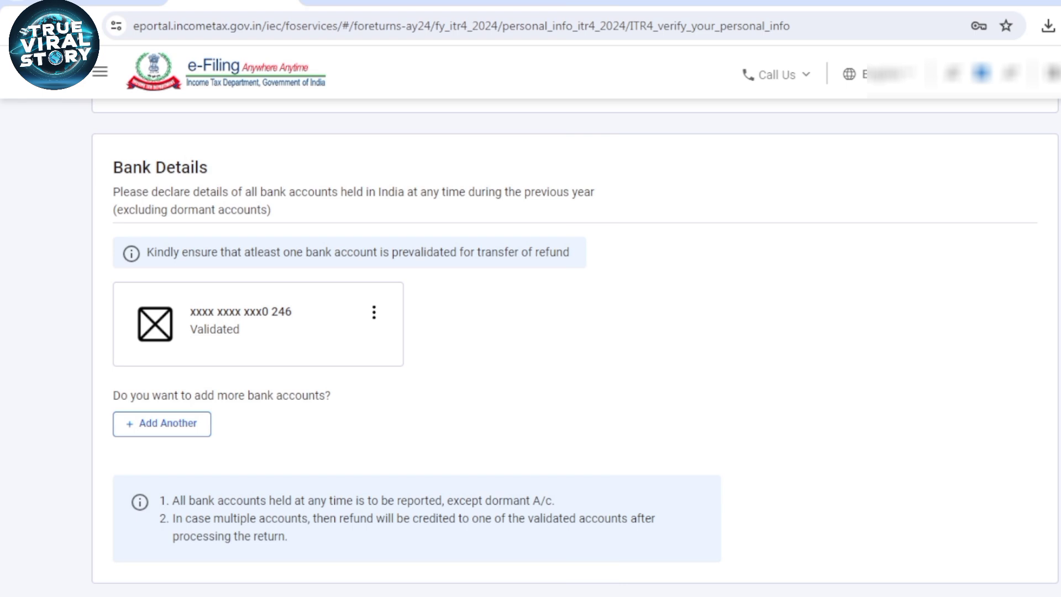
pyautogui.moveTo(197, 329); pyautogui.dragTo(292, 312)
pyautogui.click(240, 330)
pyautogui.click(292, 312)
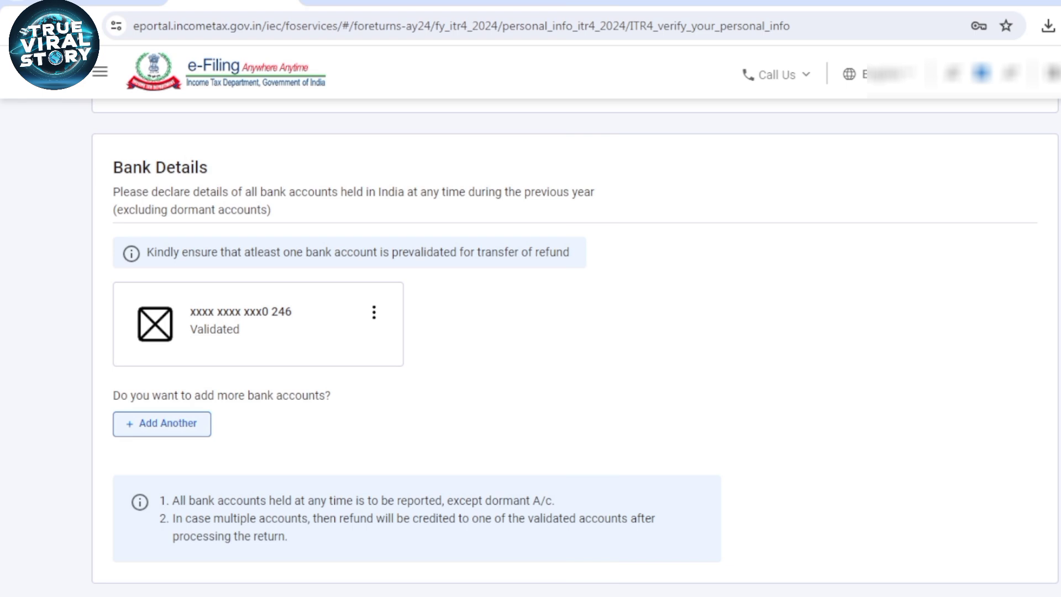
pyautogui.scroll(-3, 530, 332)
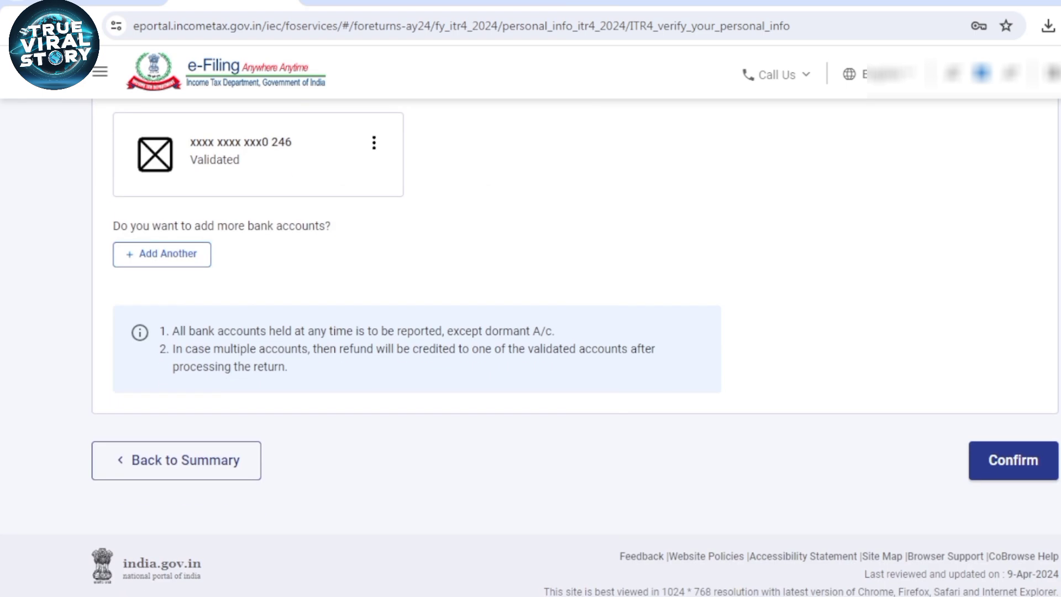
pyautogui.click(1013, 460)
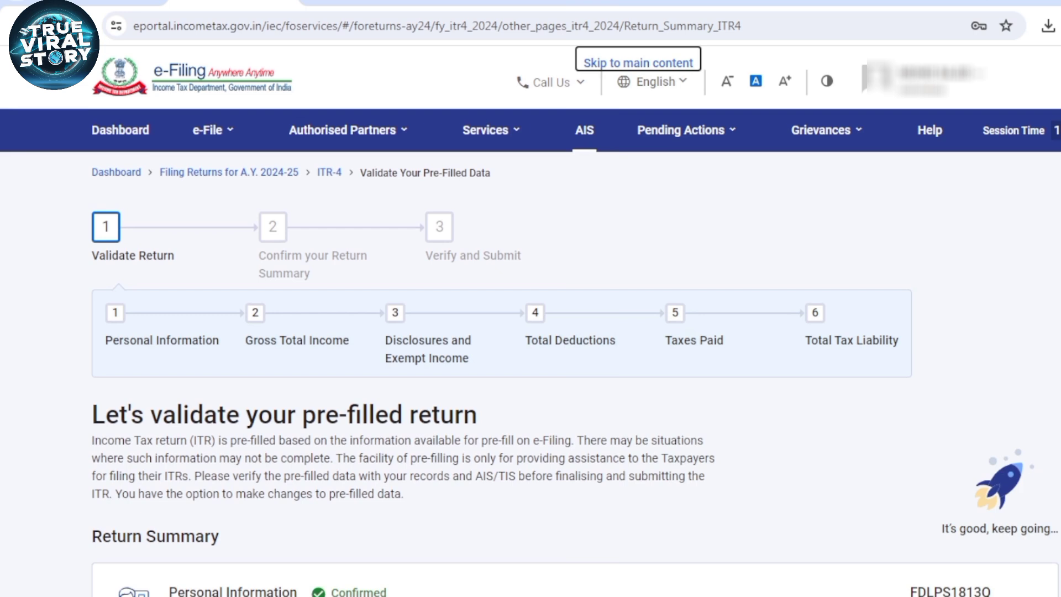
# Step: Open the Gross Total Income section and continue past the Salary Exemption questions without answering them
pyautogui.scroll(-4, 530, 331)
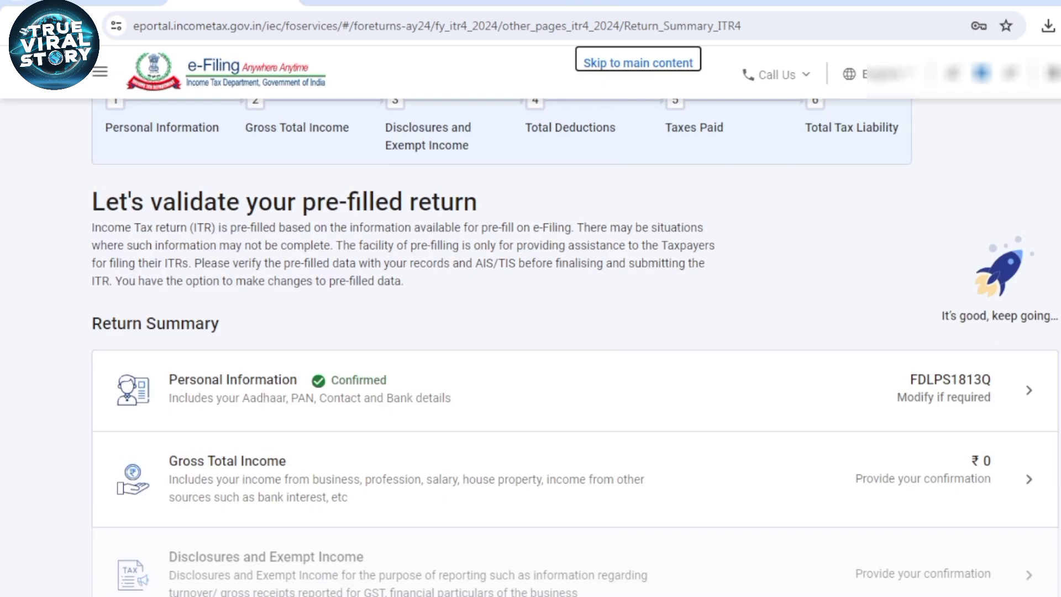
pyautogui.scroll(-3, 576, 347)
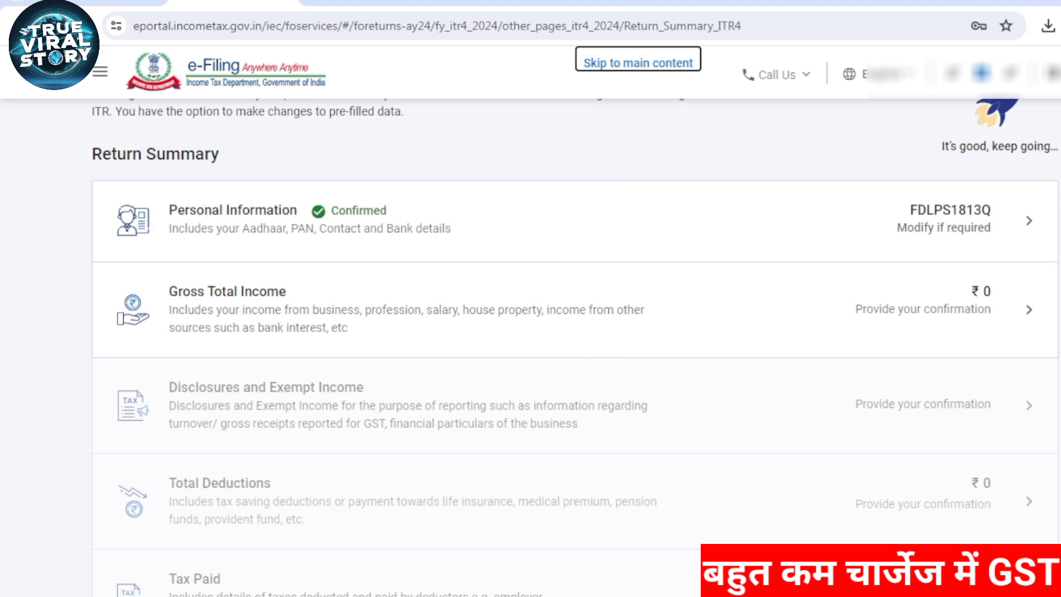
pyautogui.click(575, 309)
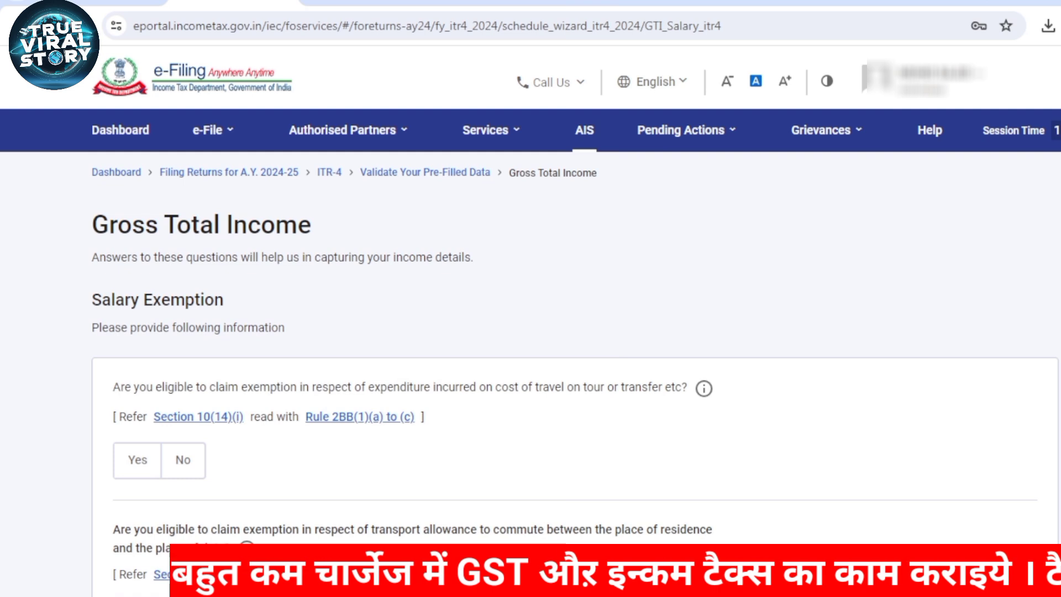
pyautogui.scroll(-2, 531, 331)
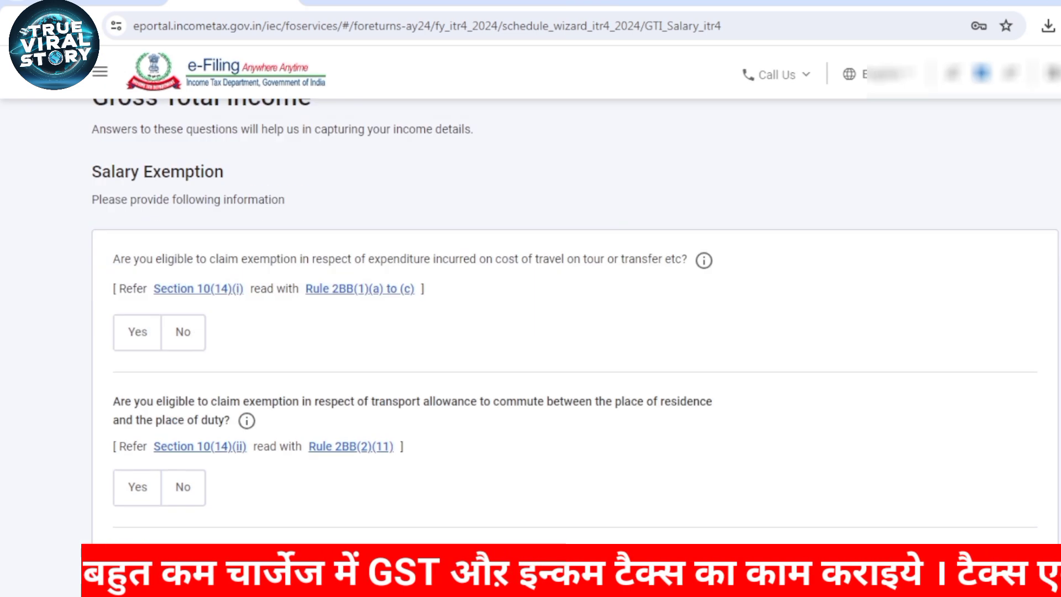
pyautogui.tripleClick(158, 171)
pyautogui.scroll(-3, 530, 332)
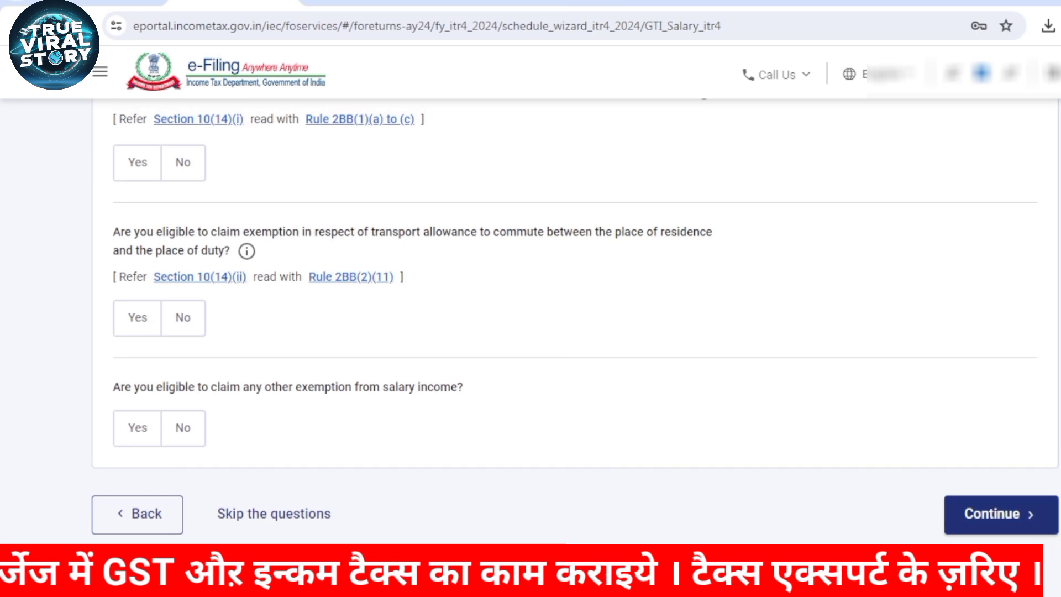
pyautogui.click(994, 513)
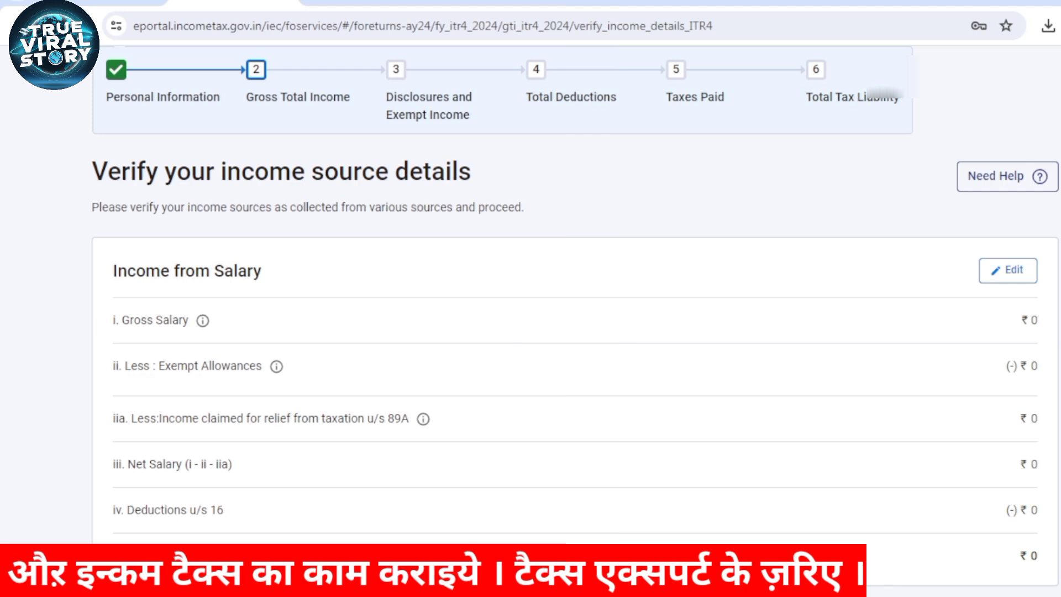
# Step: Examine the Income from Salary and Income from House Property entries in the income source details
pyautogui.scroll(-8, 575, 343)
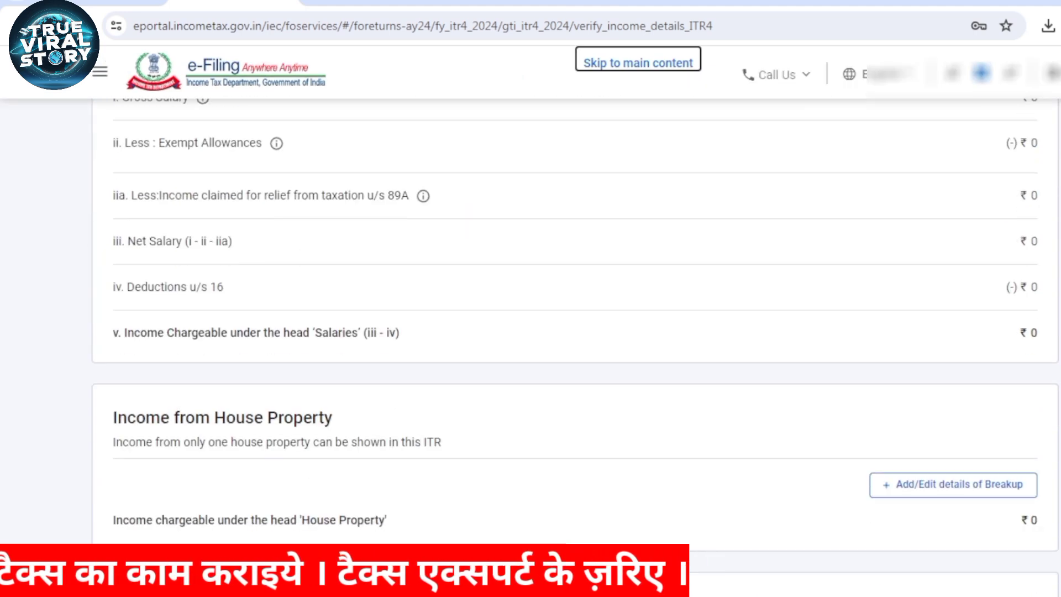
pyautogui.scroll(-3, 575, 343)
pyautogui.scroll(8, 574, 343)
pyautogui.scroll(1, 575, 343)
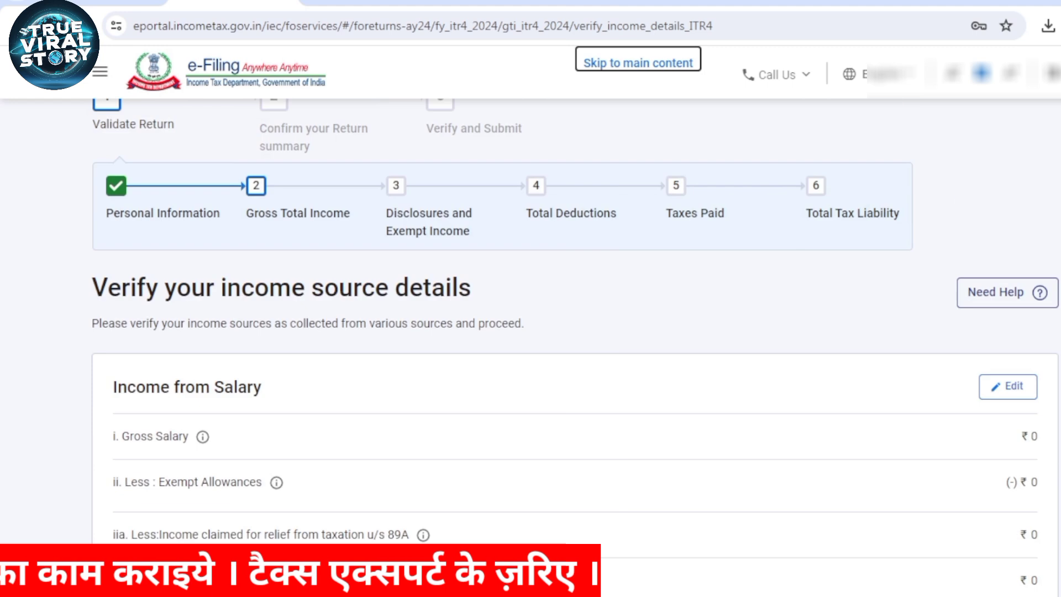
pyautogui.moveTo(145, 386); pyautogui.dragTo(262, 387)
pyautogui.scroll(-3, 575, 342)
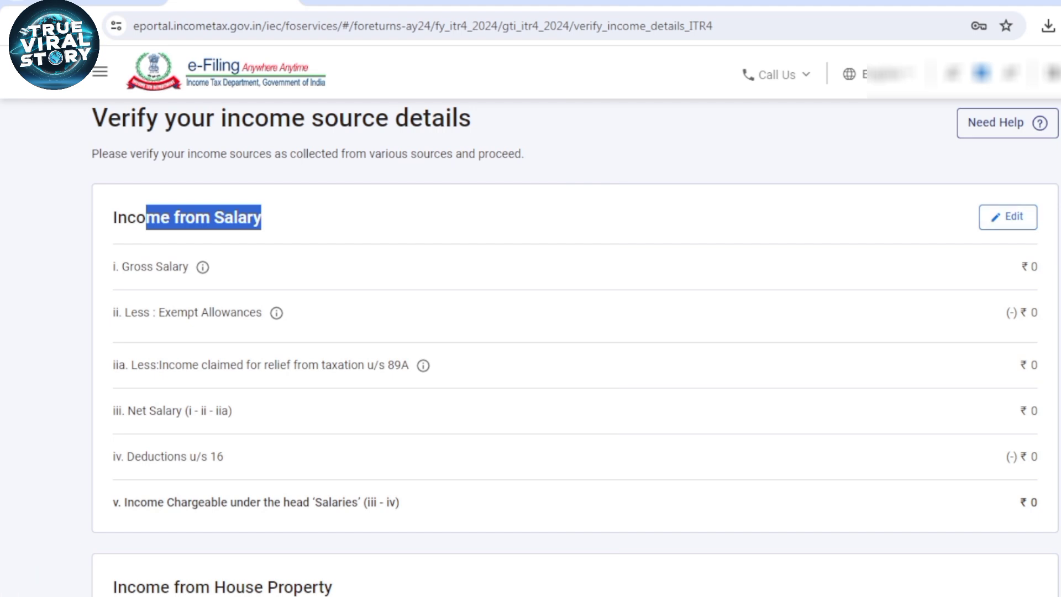
pyautogui.scroll(-5, 575, 343)
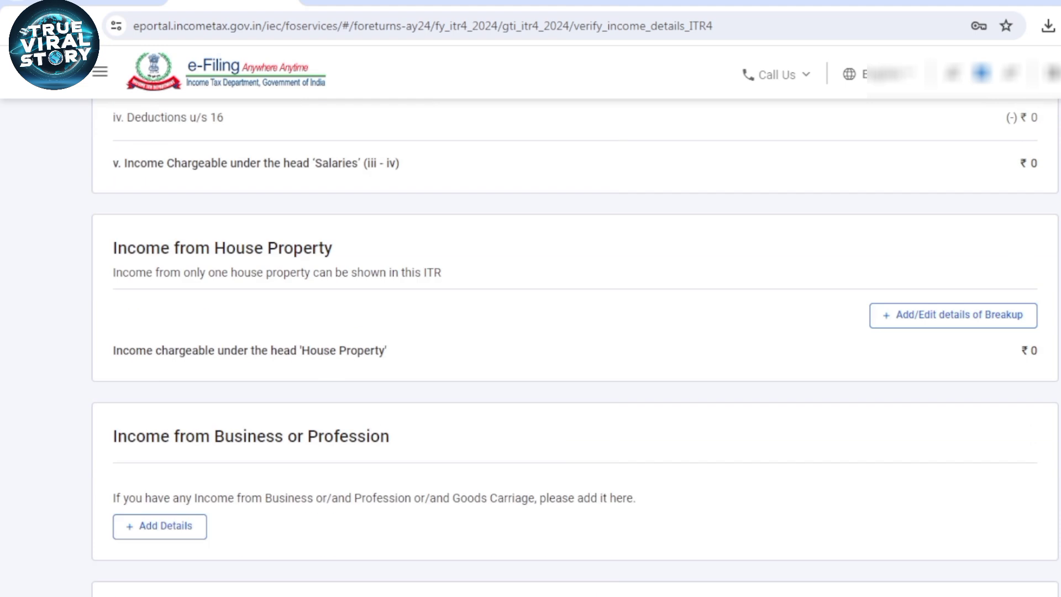
pyautogui.moveTo(113, 248); pyautogui.dragTo(319, 248)
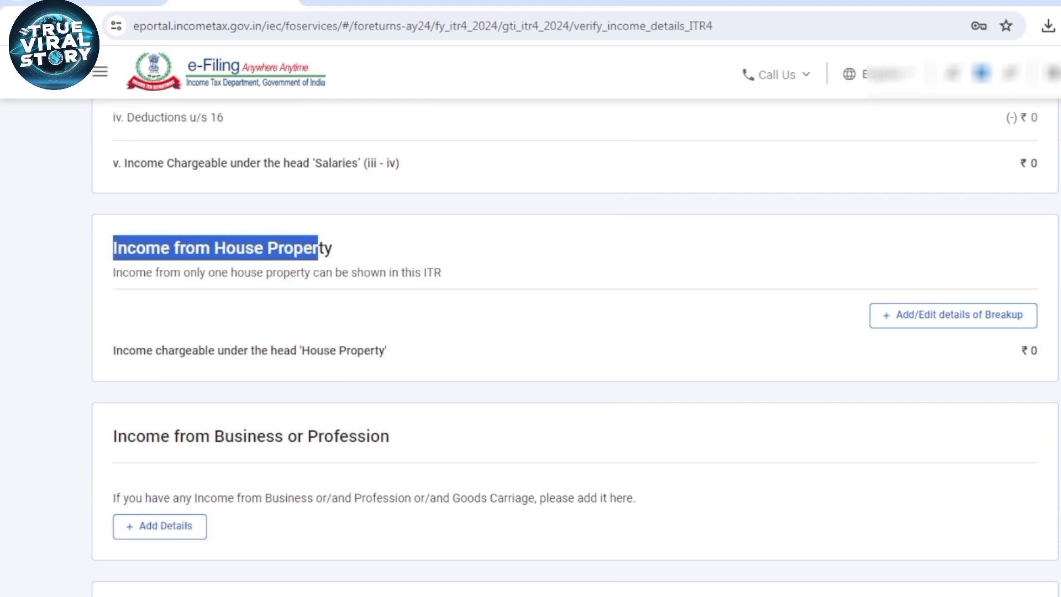
pyautogui.click(319, 248)
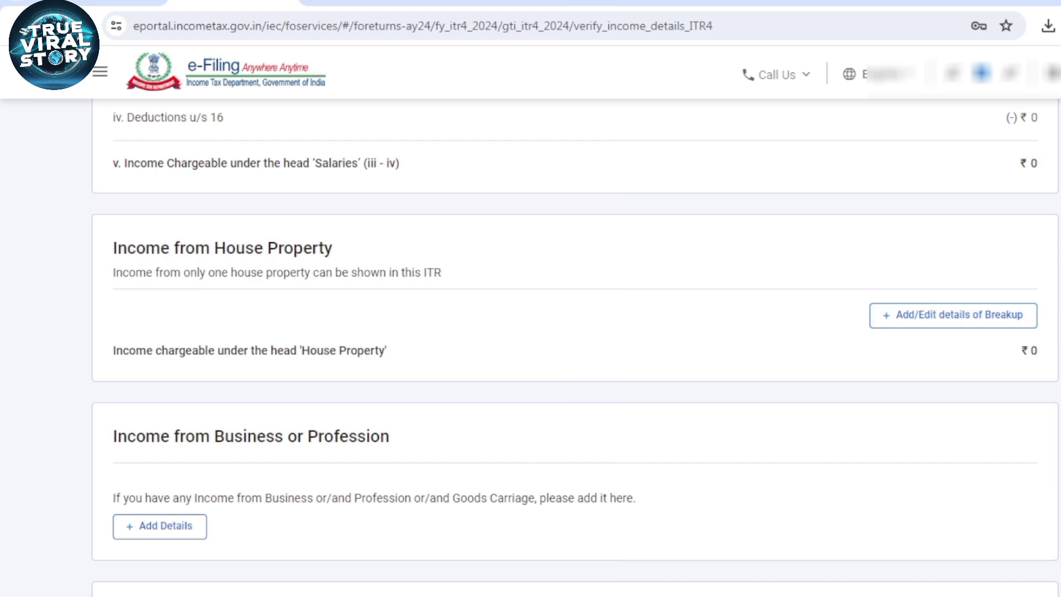
# Step: Review the Income from Business or Profession section and open the form for adding its details
pyautogui.scroll(-3, 574, 348)
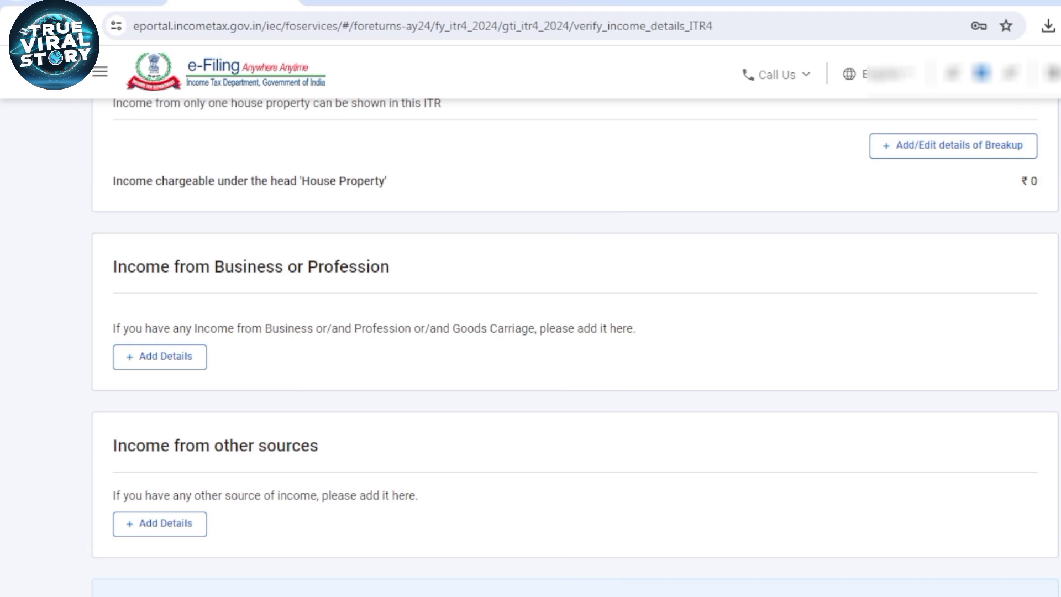
pyautogui.moveTo(126, 268); pyautogui.dragTo(392, 267)
pyautogui.click(396, 268)
pyautogui.moveTo(195, 266); pyautogui.dragTo(266, 266)
pyautogui.scroll(-3, 166, 271)
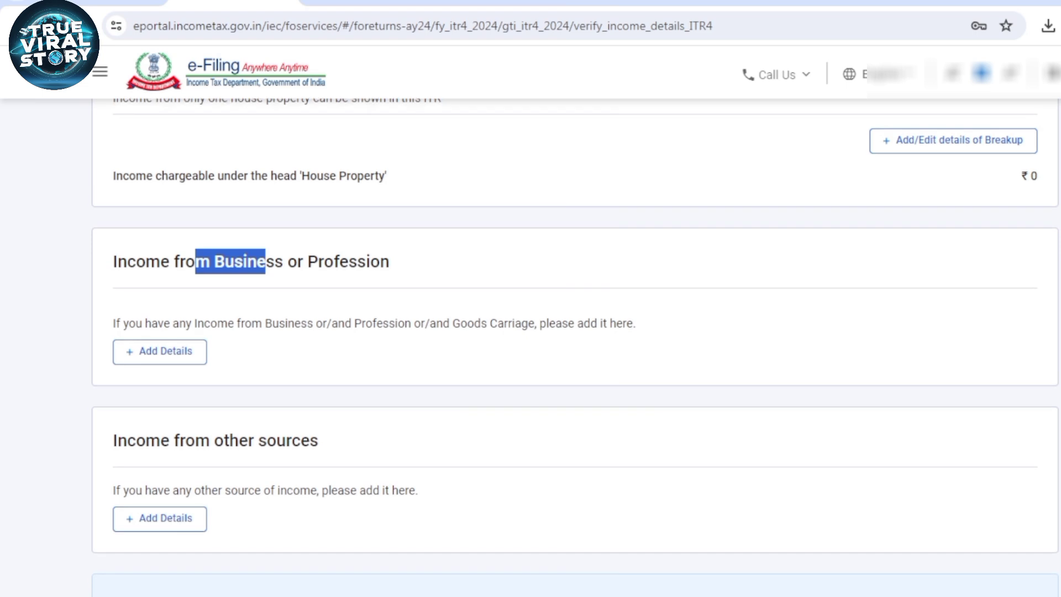
pyautogui.scroll(2, 166, 271)
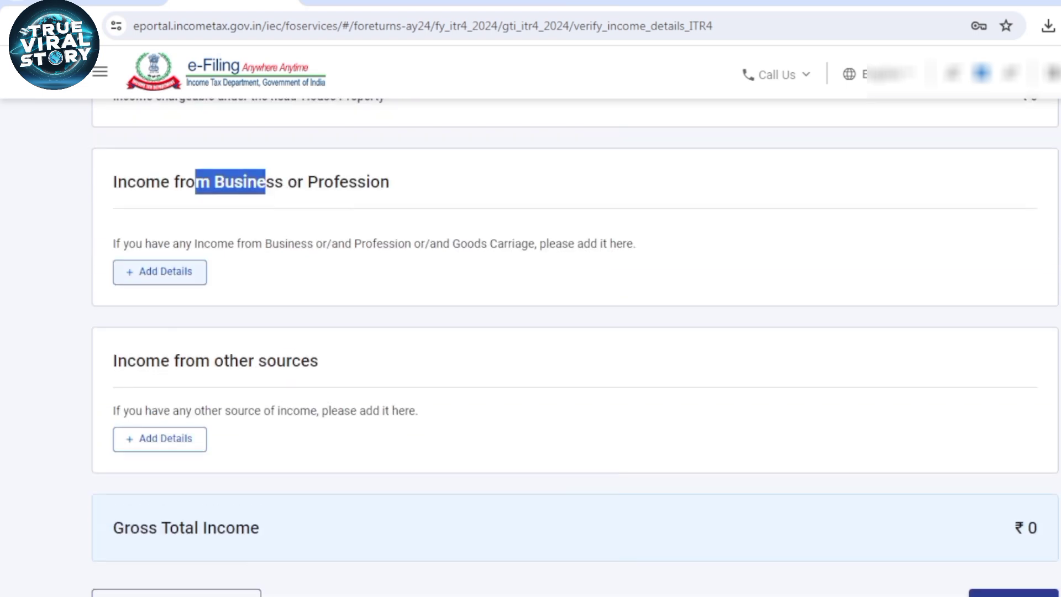
pyautogui.click(160, 271)
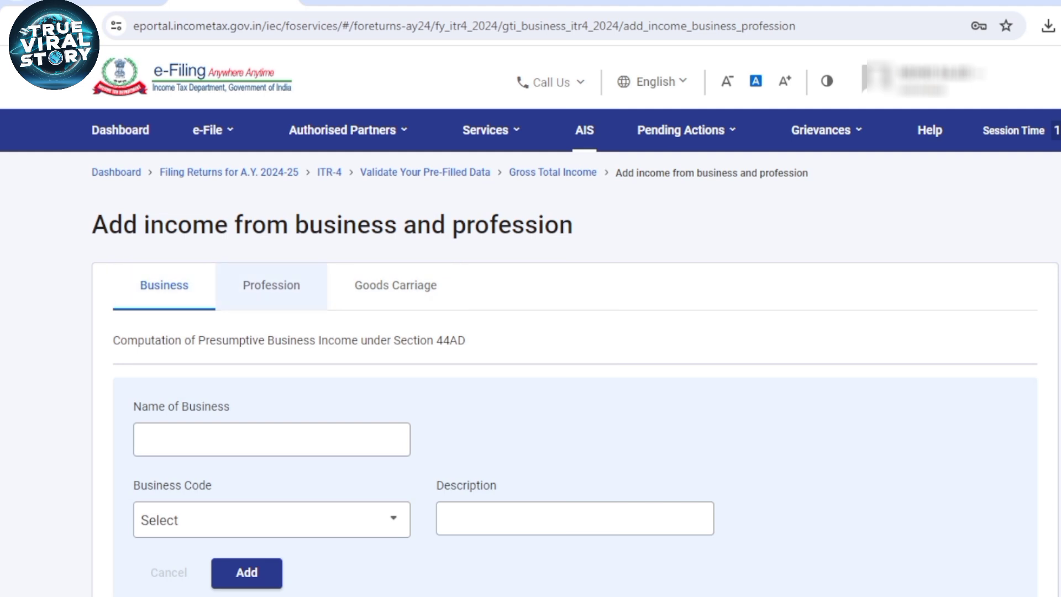
# Step: Enter the name of the business for the presumptive business income under Section 44AD
pyautogui.scroll(-3, 531, 354)
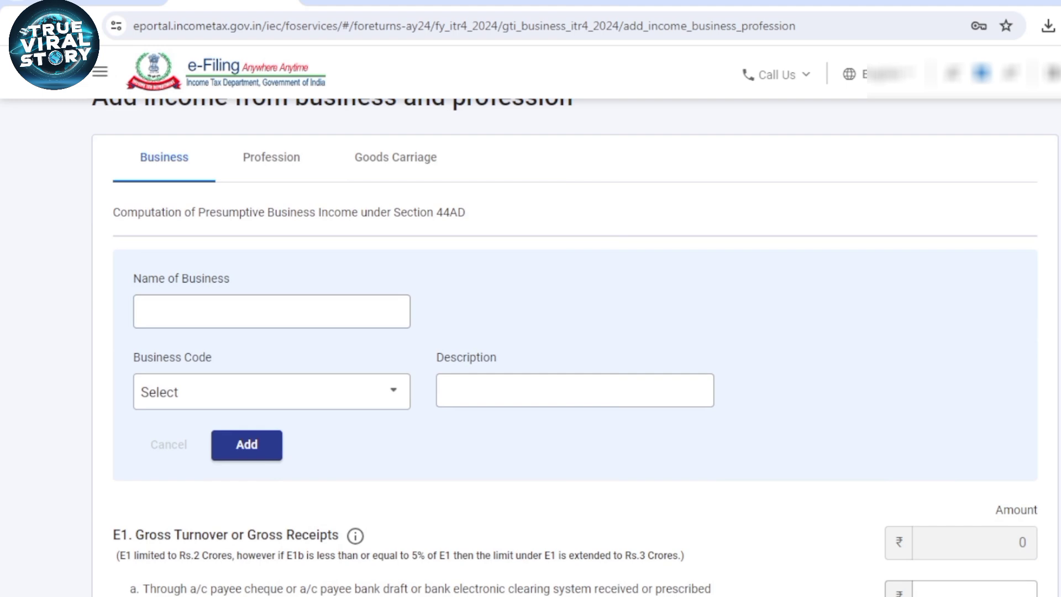
pyautogui.click(272, 311)
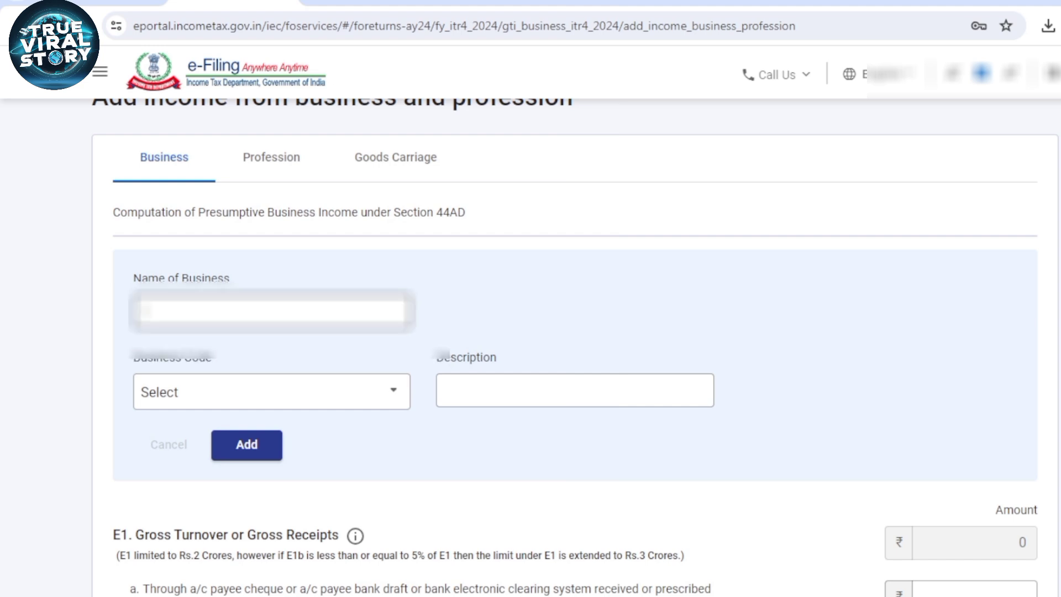
pyautogui.write('BOOK STALL')
pyautogui.press('Tab')
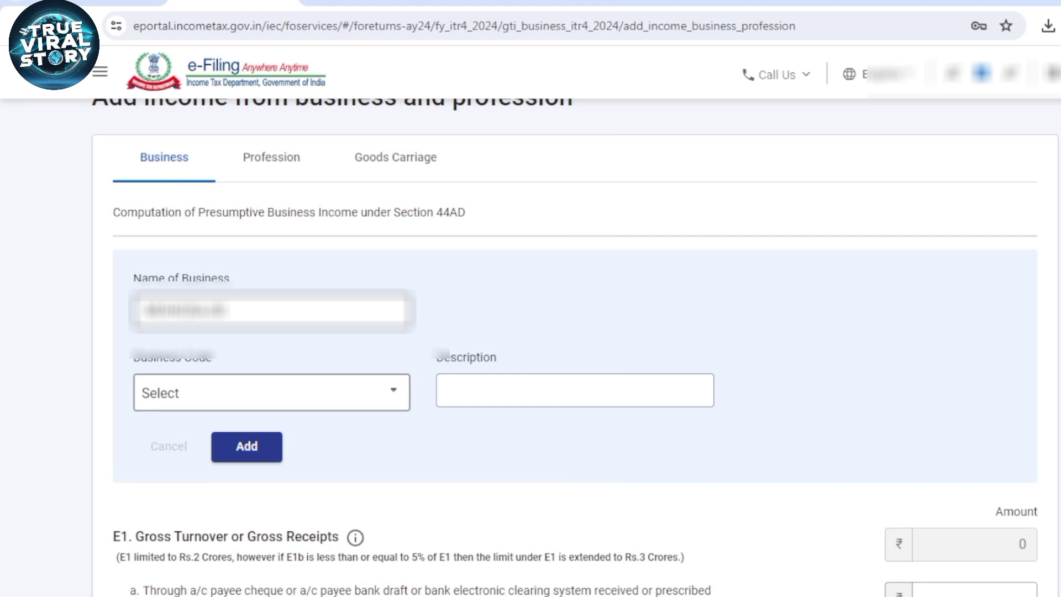
pyautogui.scroll(-2, 575, 348)
pyautogui.scroll(1, 575, 347)
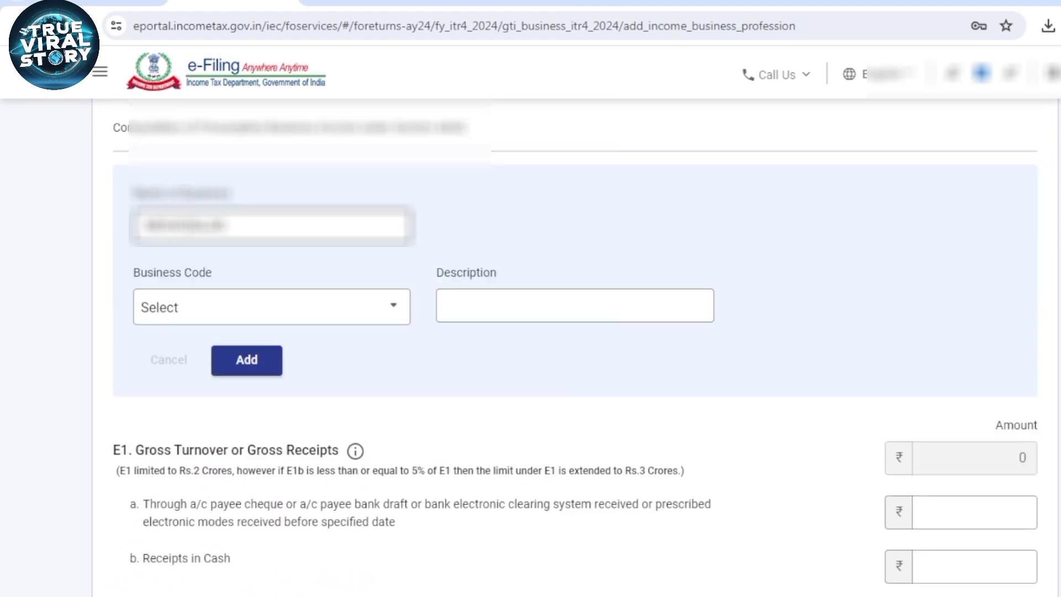
# Step: Set the Business Code to 09028-Retail sale of other products n.e.c and add the business without a description
pyautogui.click(271, 307)
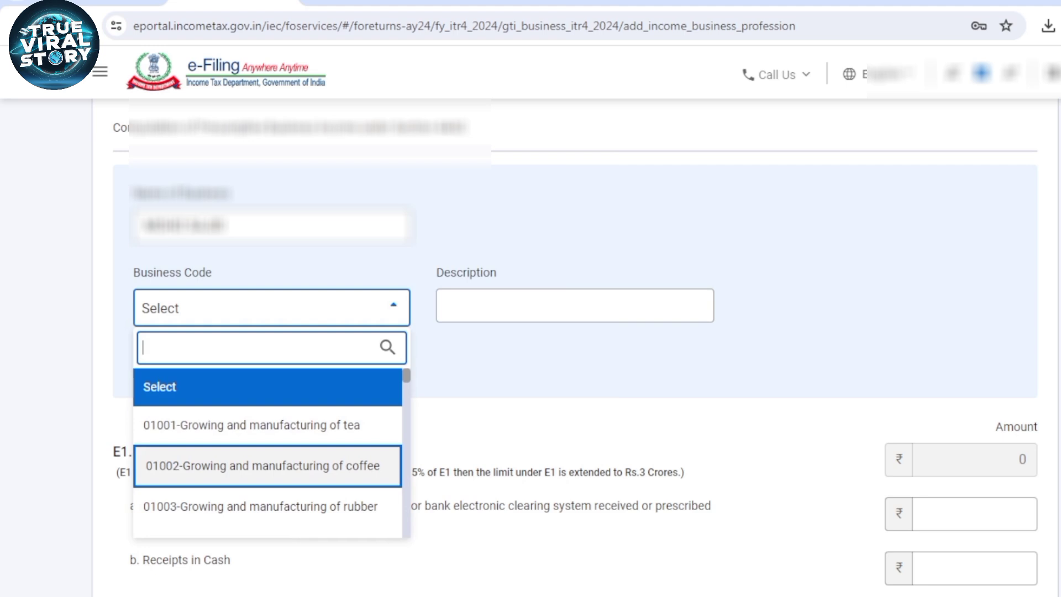
pyautogui.scroll(-20, 267, 453)
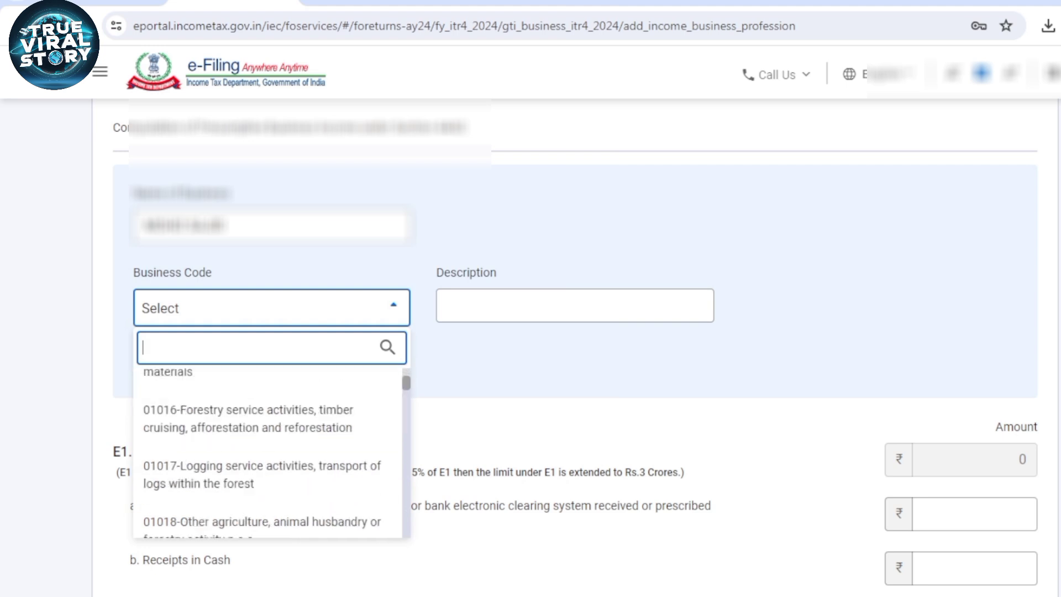
pyautogui.scroll(-20, 267, 453)
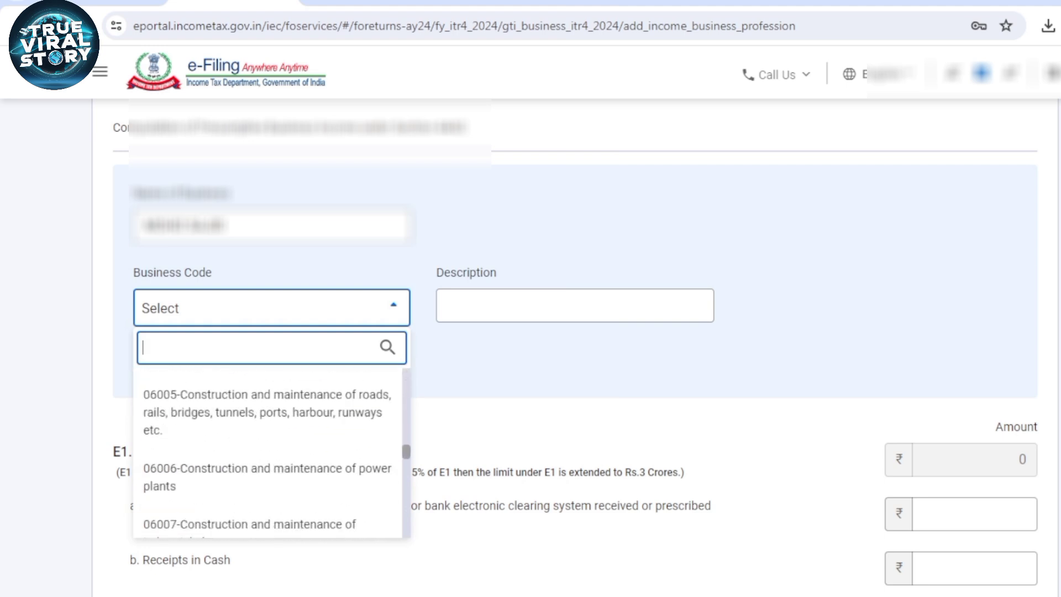
pyautogui.click(267, 460)
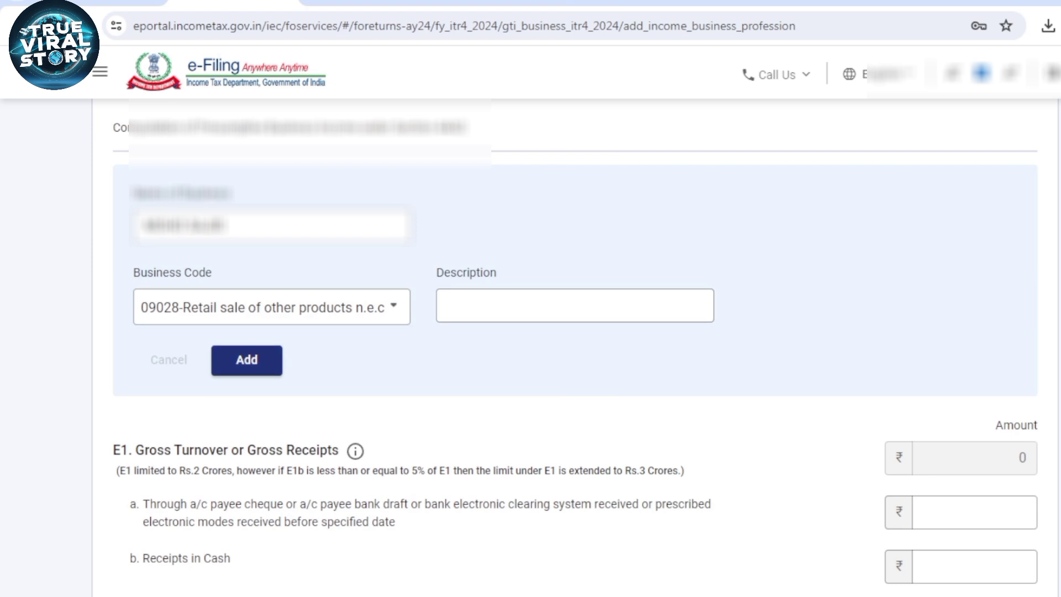
pyautogui.click(246, 360)
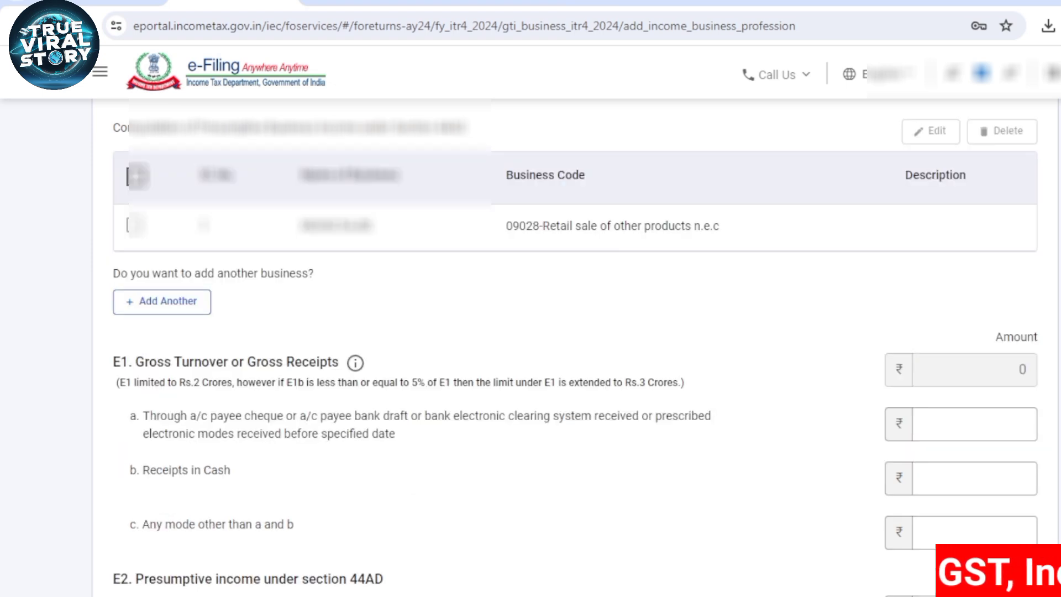
pyautogui.scroll(-2, 575, 331)
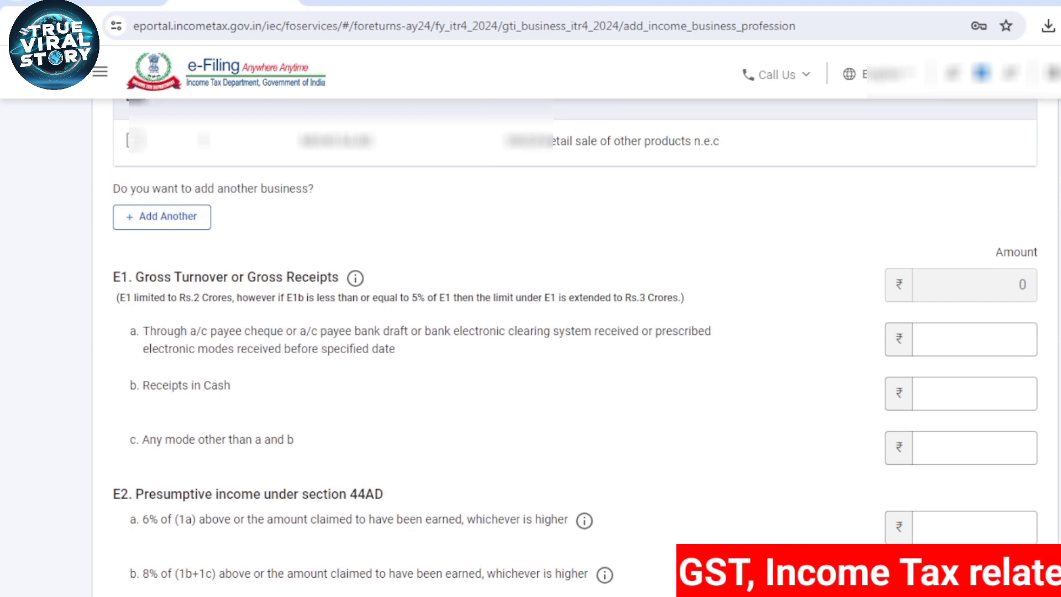
# Step: Enter the gross turnover amount under E1 as received through any mode other than a and b
pyautogui.moveTo(157, 277); pyautogui.dragTo(319, 275)
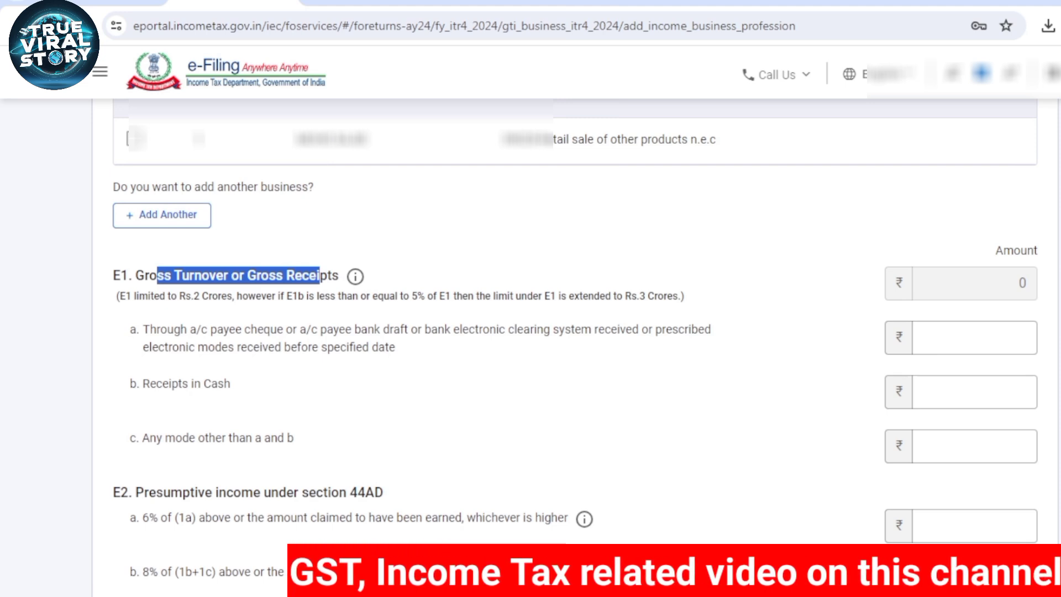
pyautogui.click(974, 392)
pyautogui.doubleClick(165, 383)
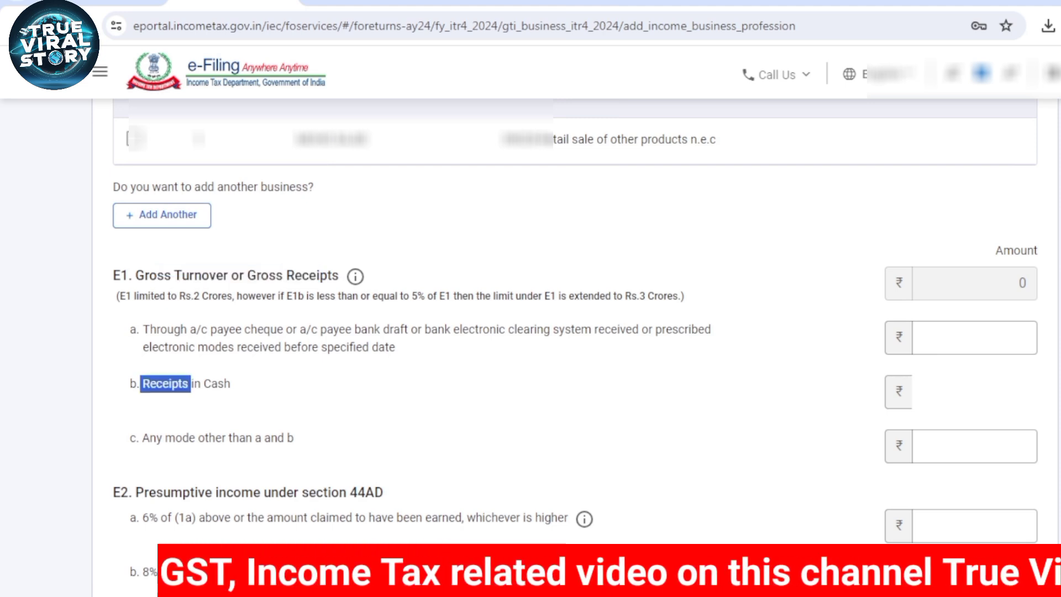
pyautogui.click(975, 447)
pyautogui.moveTo(156, 438); pyautogui.dragTo(261, 438)
pyautogui.scroll(-1, 575, 332)
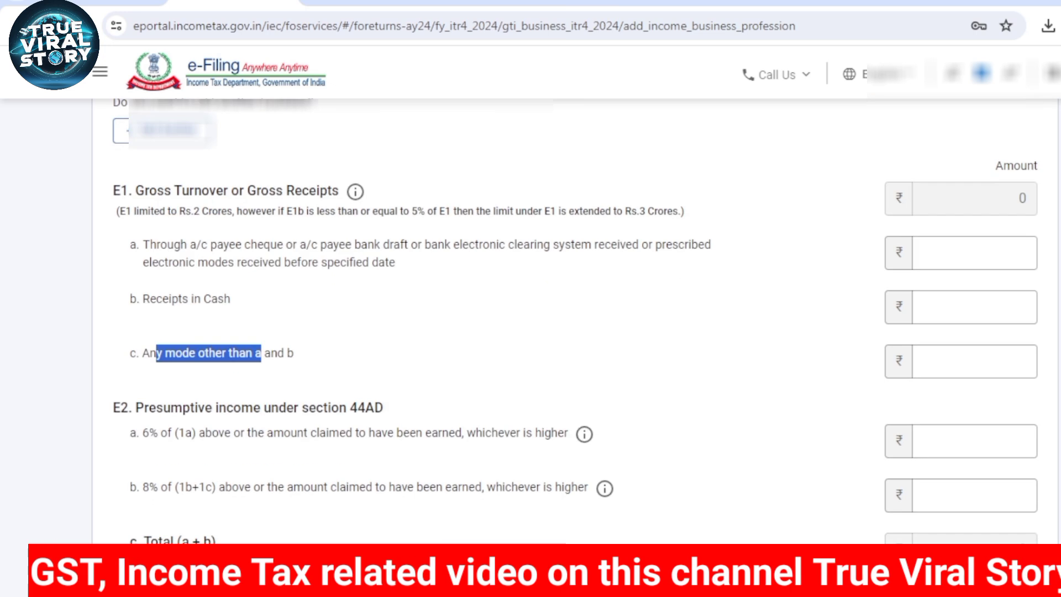
pyautogui.click(974, 362)
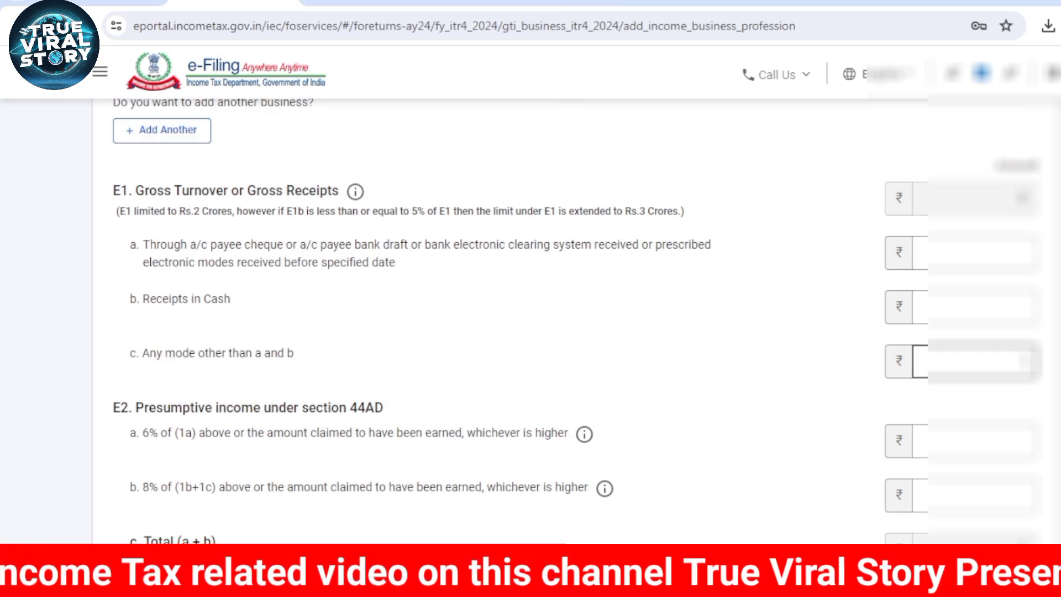
pyautogui.hotkey('ctrl', 'v')
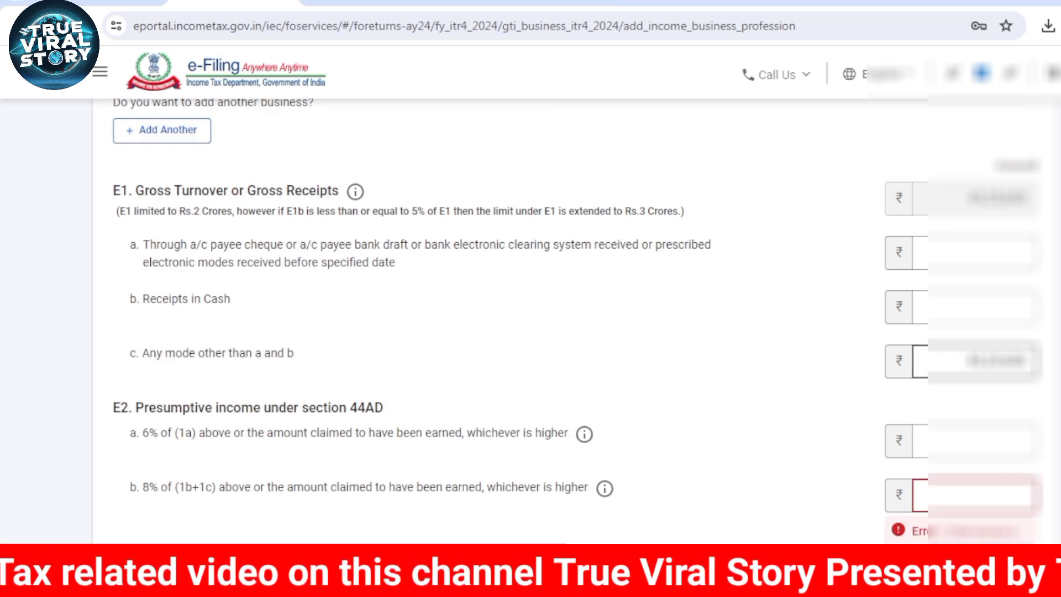
# Step: Enter 6,85,200 as the 8% presumptive income under Section 44AD and add the business income details
pyautogui.click(974, 496)
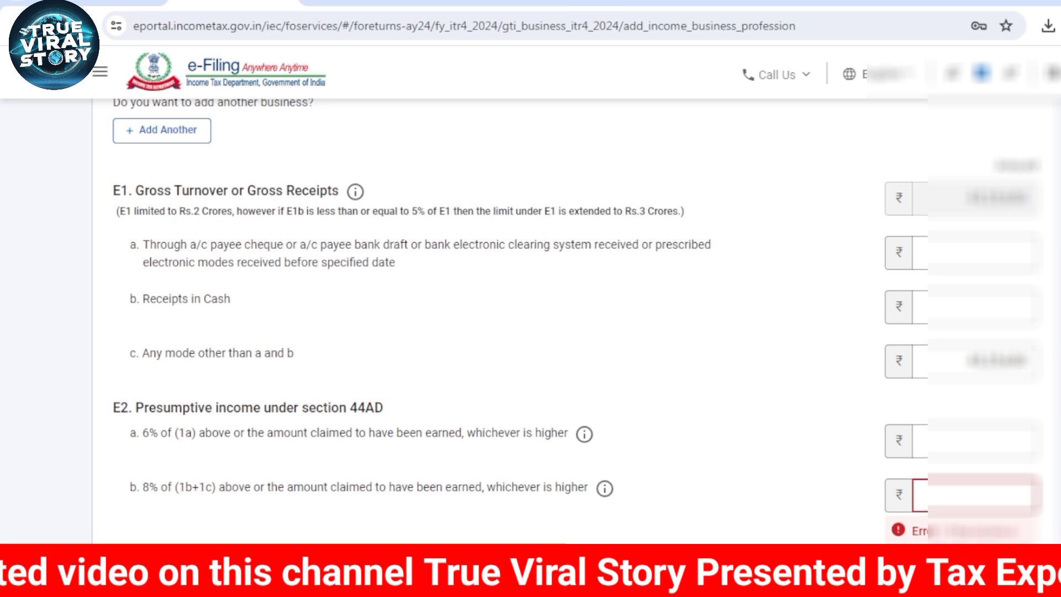
pyautogui.scroll(-3, 553, 315)
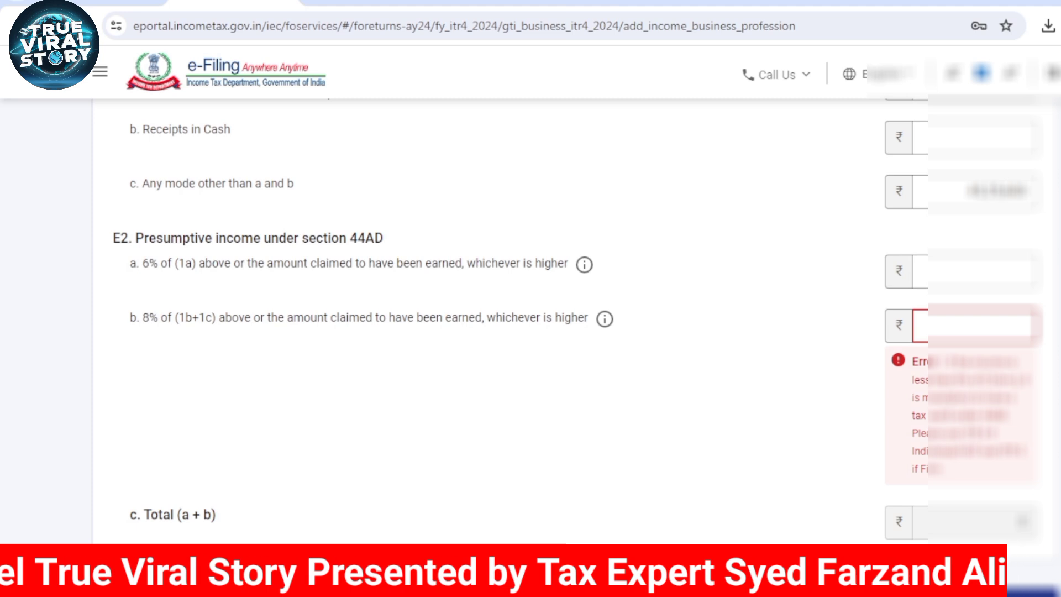
pyautogui.moveTo(291, 263); pyautogui.dragTo(403, 263)
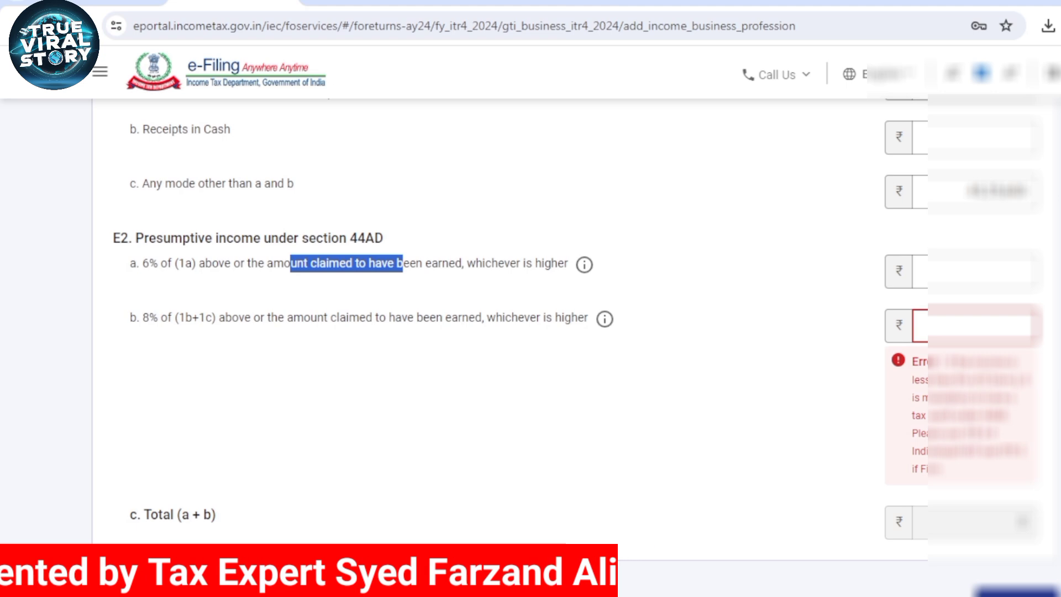
pyautogui.moveTo(149, 317); pyautogui.dragTo(243, 318)
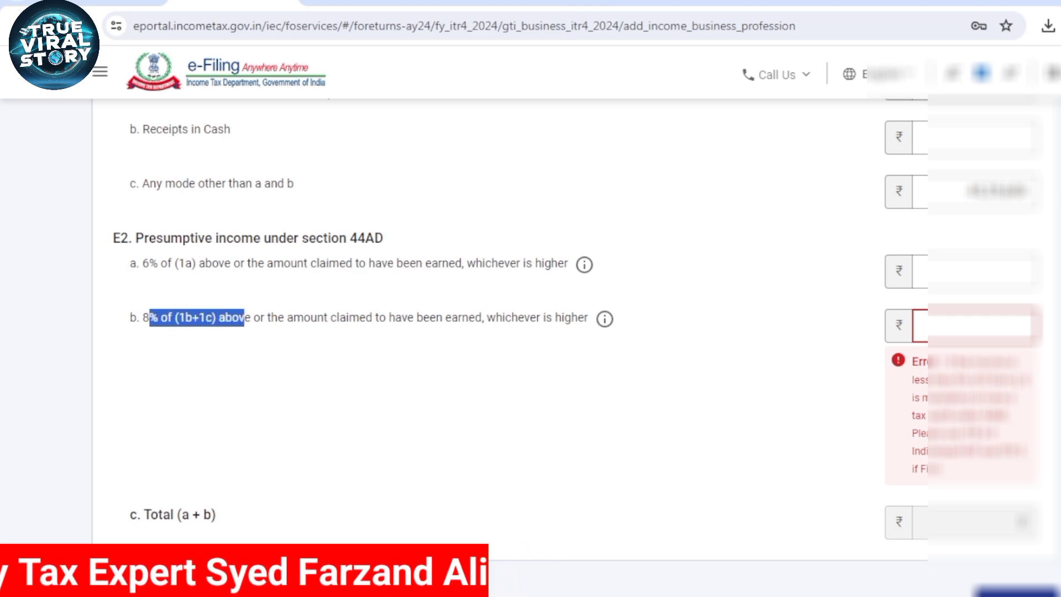
pyautogui.click(972, 326)
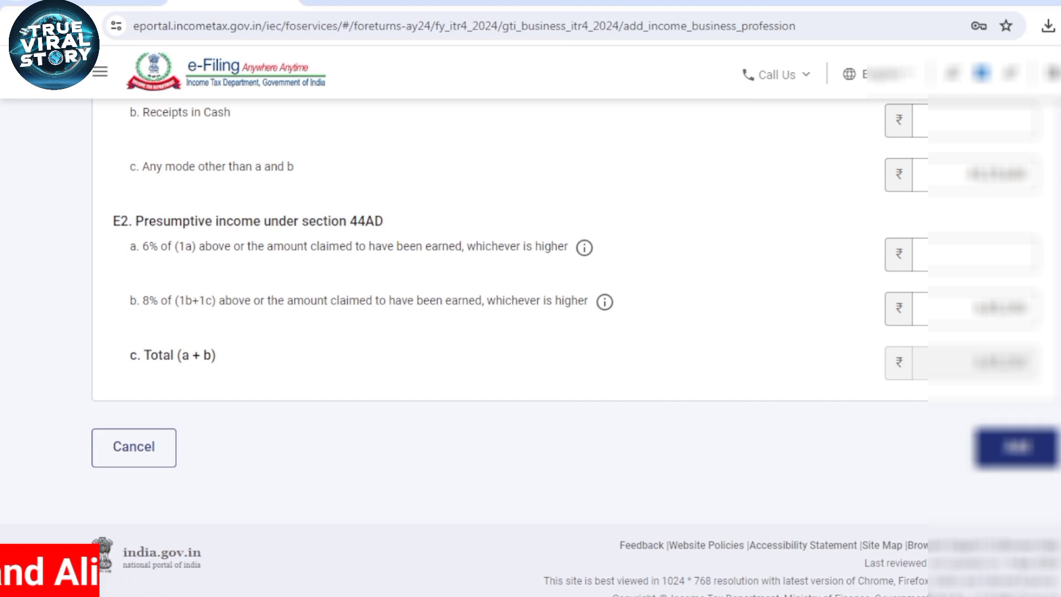
pyautogui.click(1017, 447)
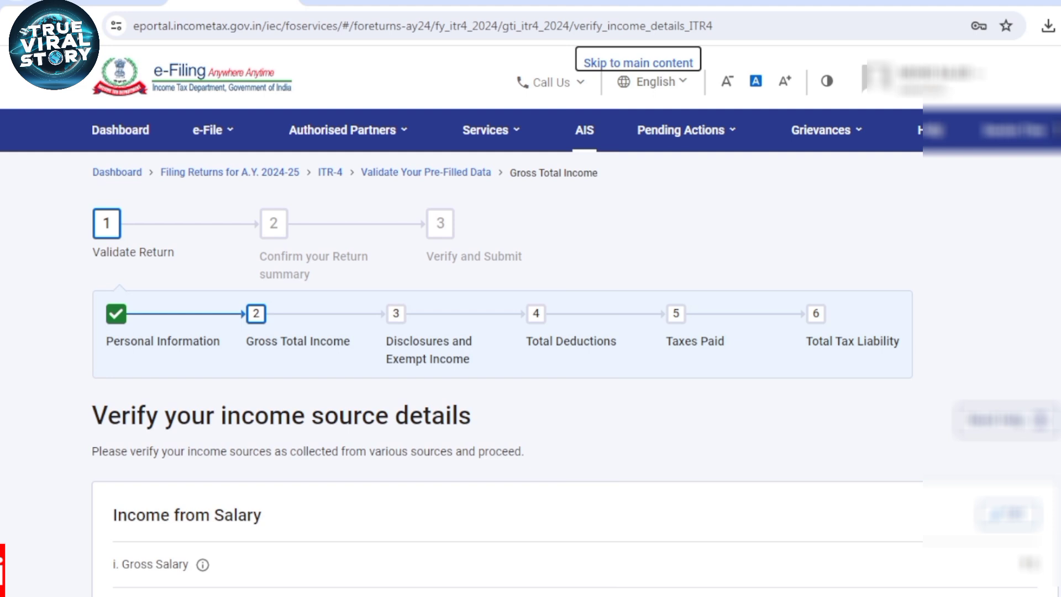
# Step: Review the income source details through to Gross Total Income and open the form for adding income from other sources
pyautogui.scroll(-5, 530, 376)
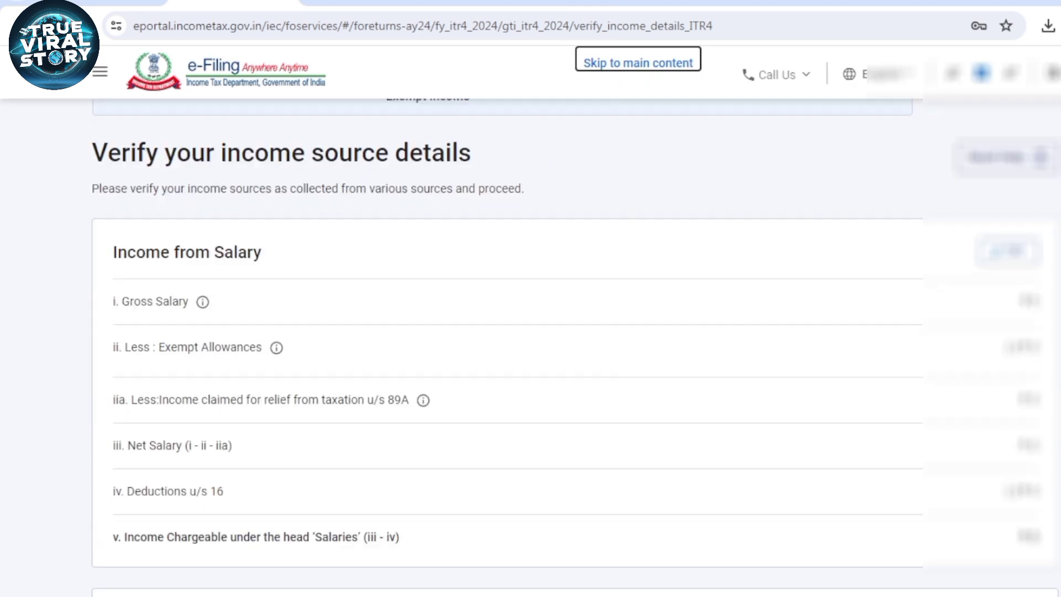
pyautogui.scroll(-7, 530, 347)
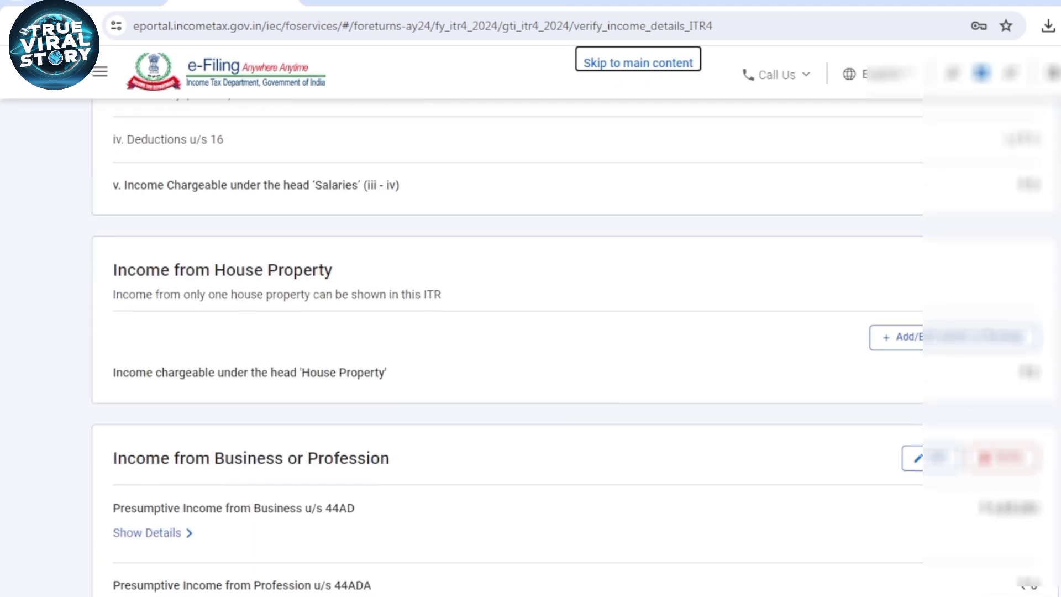
pyautogui.scroll(-1, 530, 348)
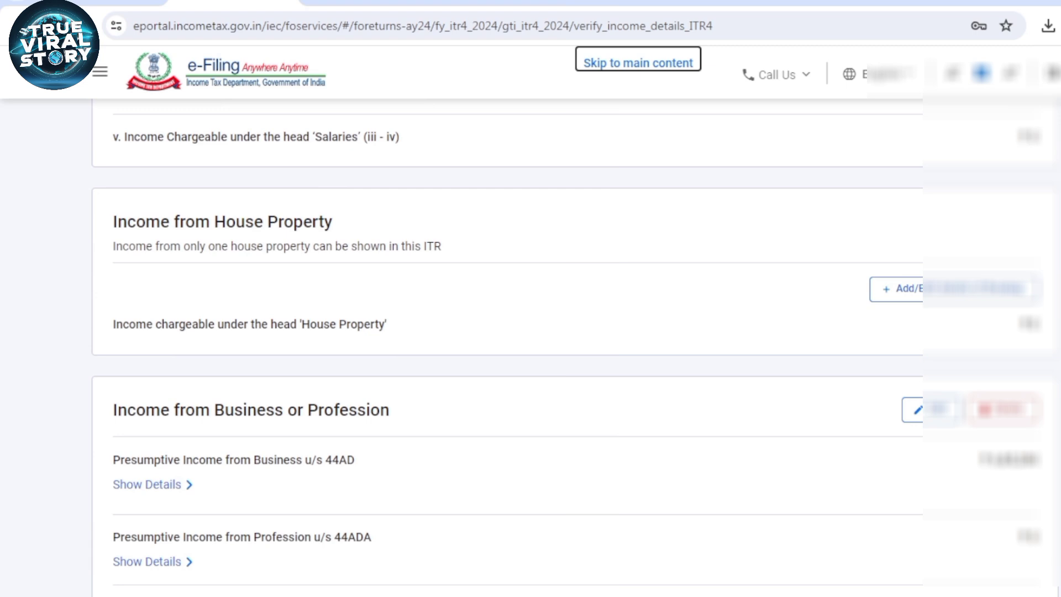
pyautogui.scroll(-4, 530, 339)
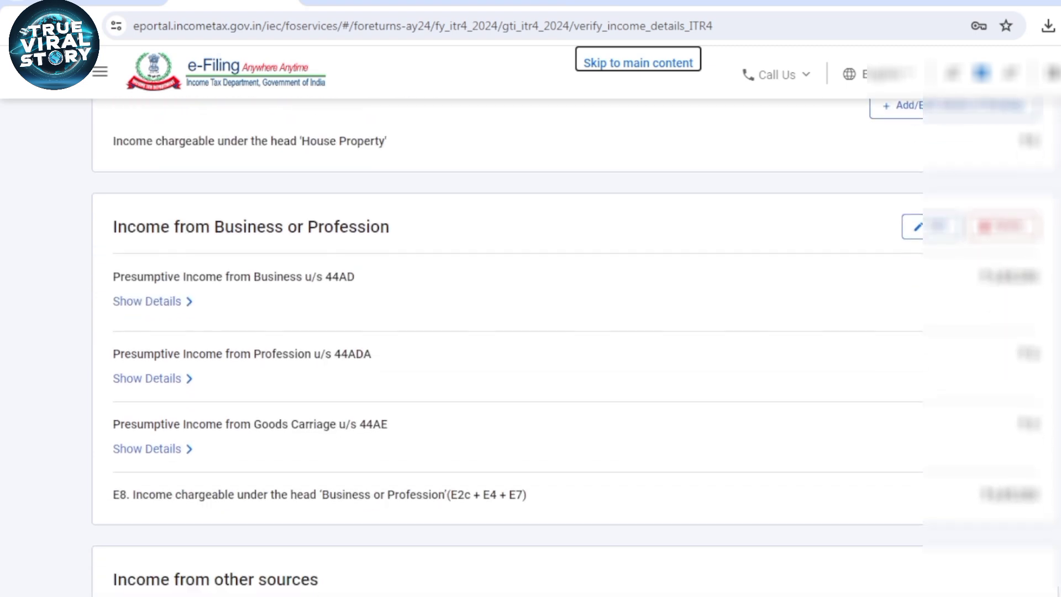
pyautogui.scroll(-1, 530, 348)
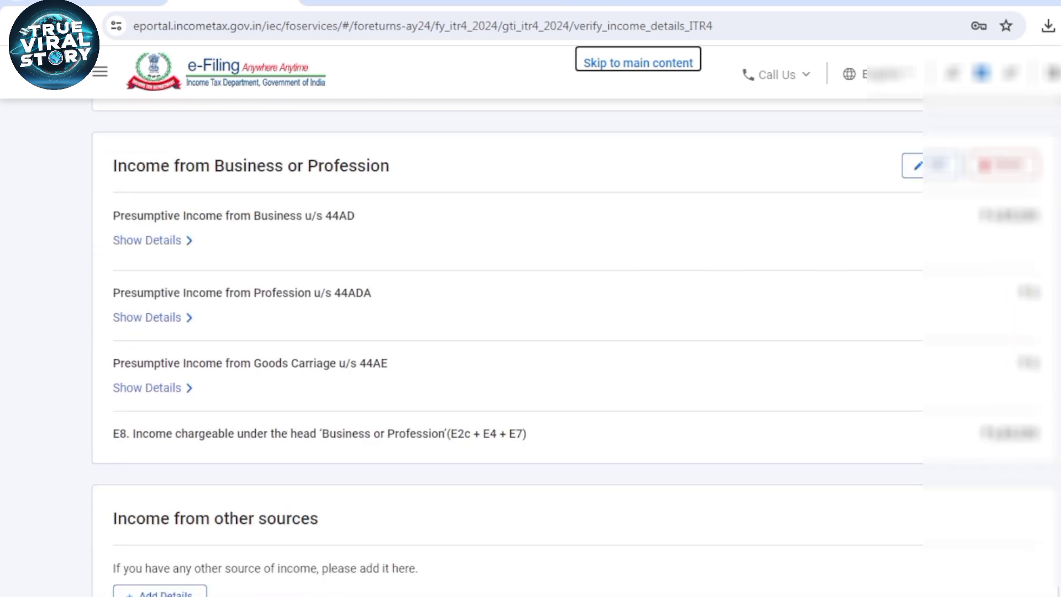
pyautogui.scroll(-2, 530, 348)
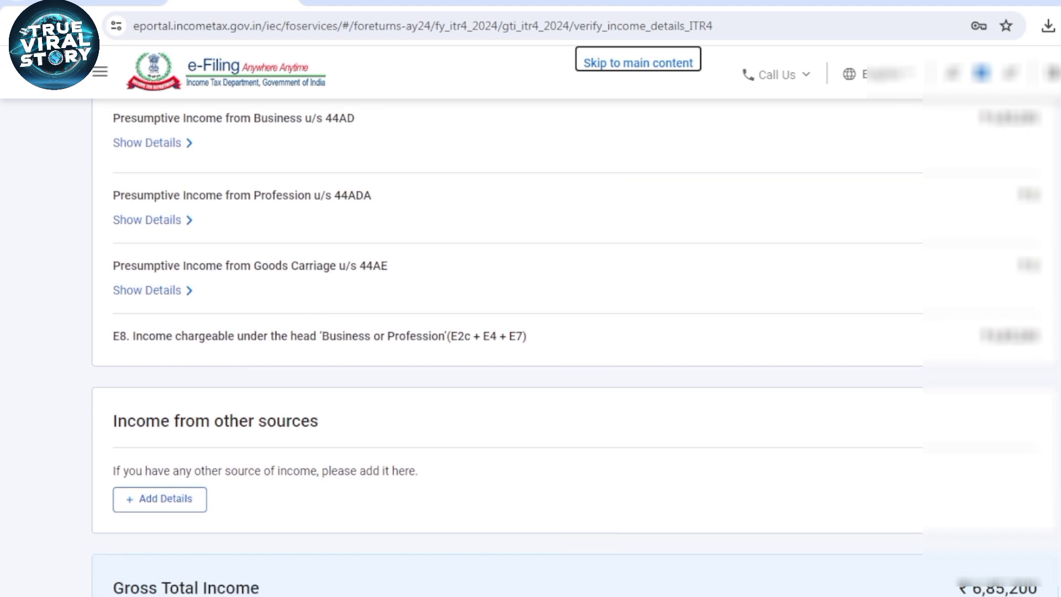
pyautogui.scroll(-4, 530, 348)
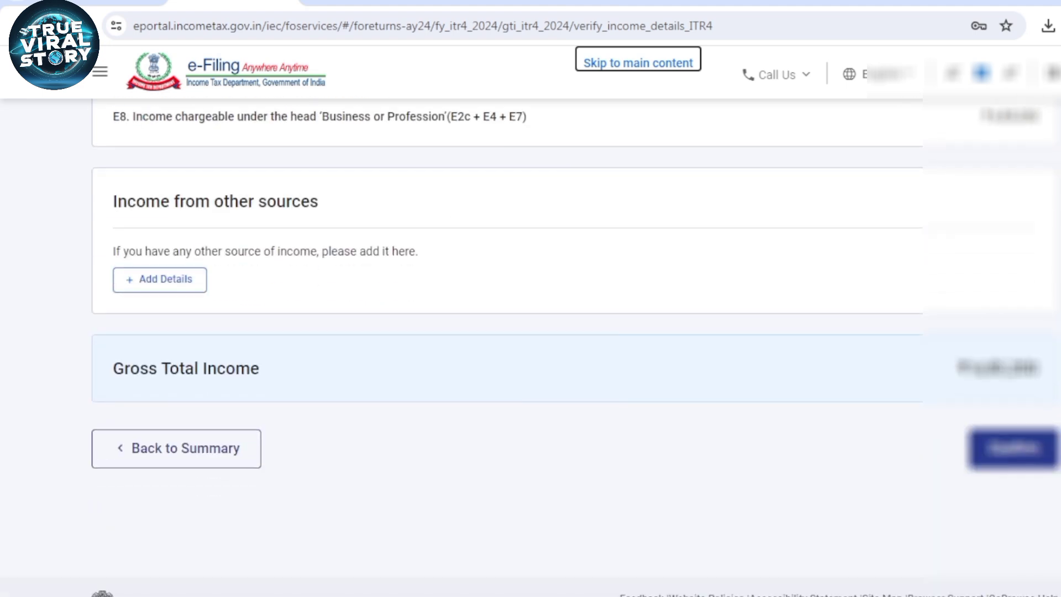
pyautogui.click(160, 279)
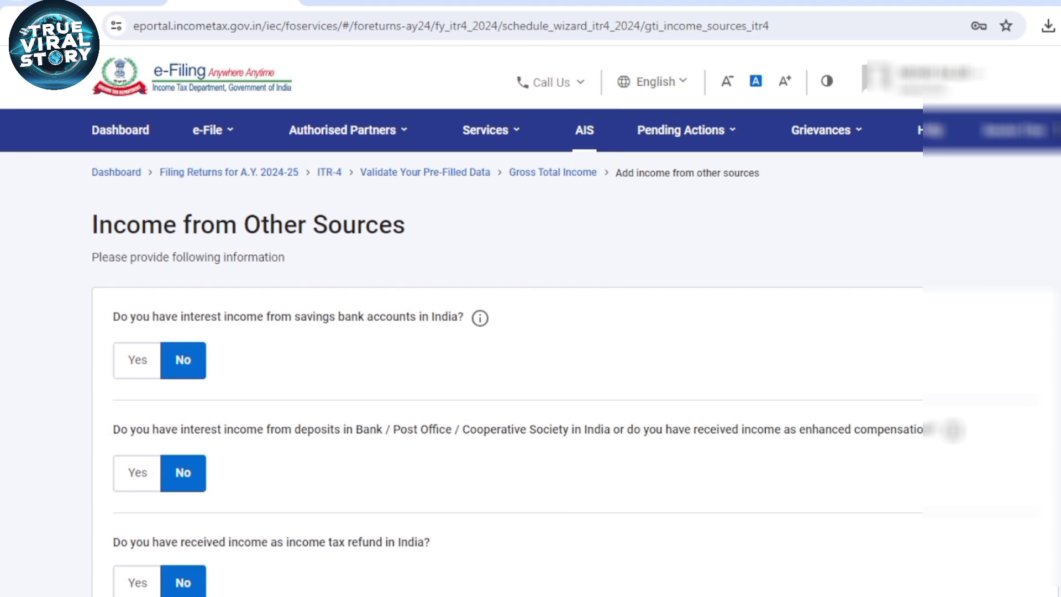
# Step: Declare interest income of 1,296 from savings bank accounts in India
pyautogui.moveTo(307, 317); pyautogui.dragTo(435, 317)
pyautogui.click(137, 360)
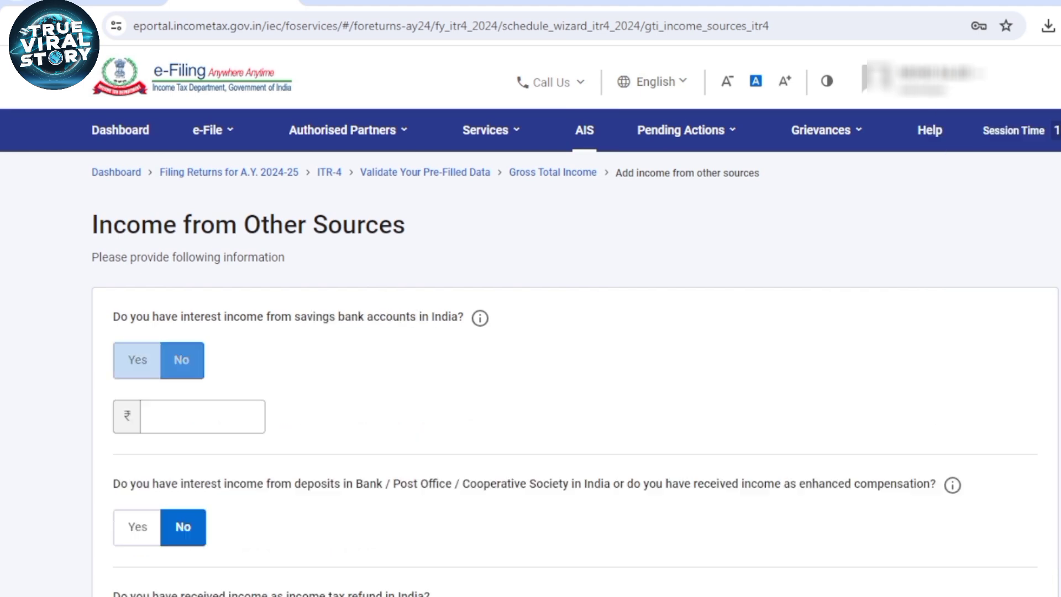
pyautogui.click(203, 417)
pyautogui.write('1296')
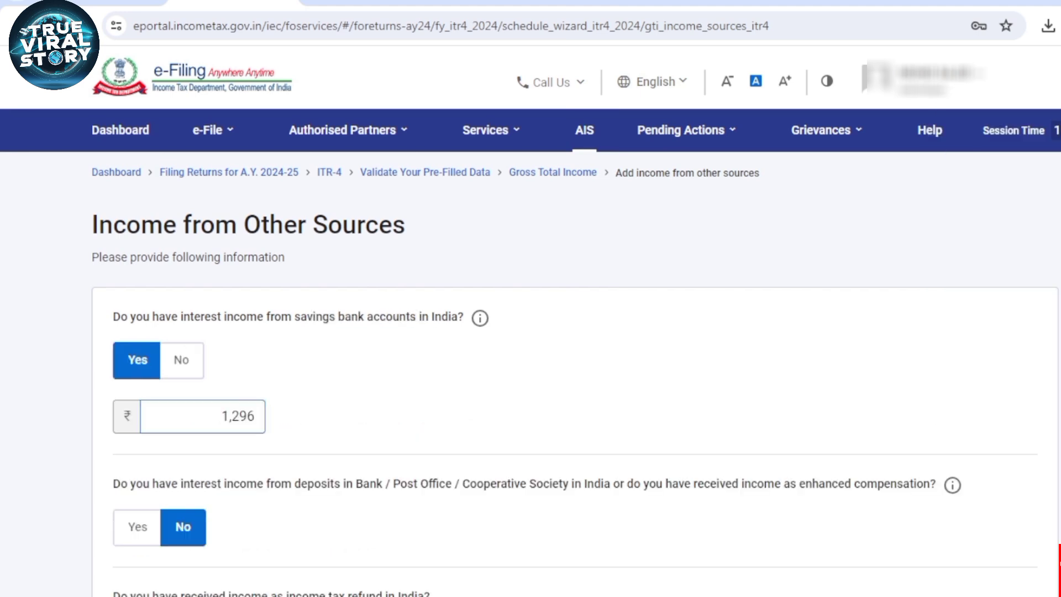
# Step: Declare an amount of any other income with the description DEEMED INCOME, and continue with the remaining questions answered No
pyautogui.scroll(-4, 530, 332)
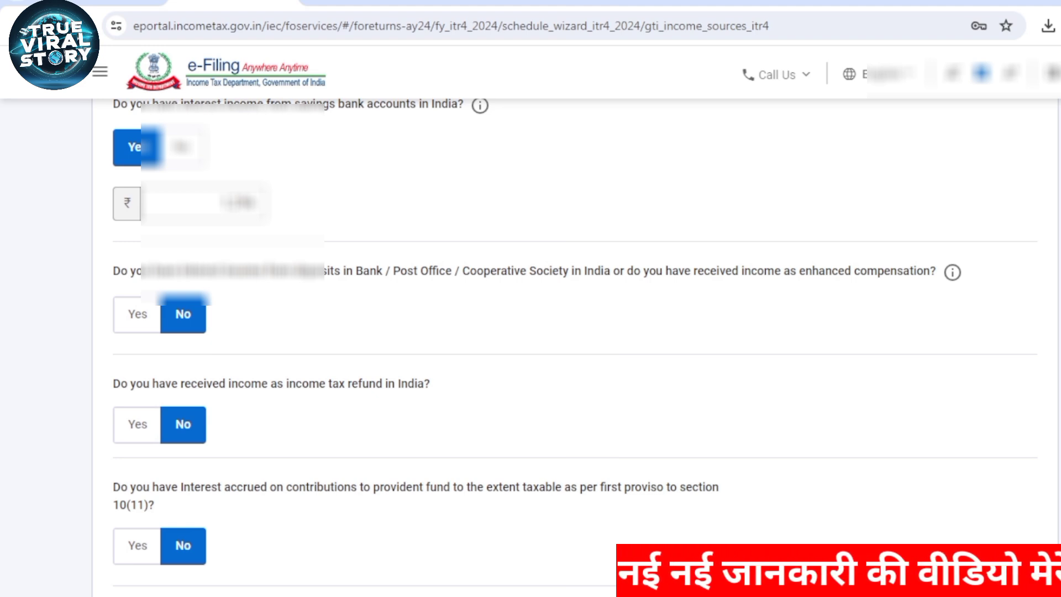
pyautogui.scroll(-1, 574, 343)
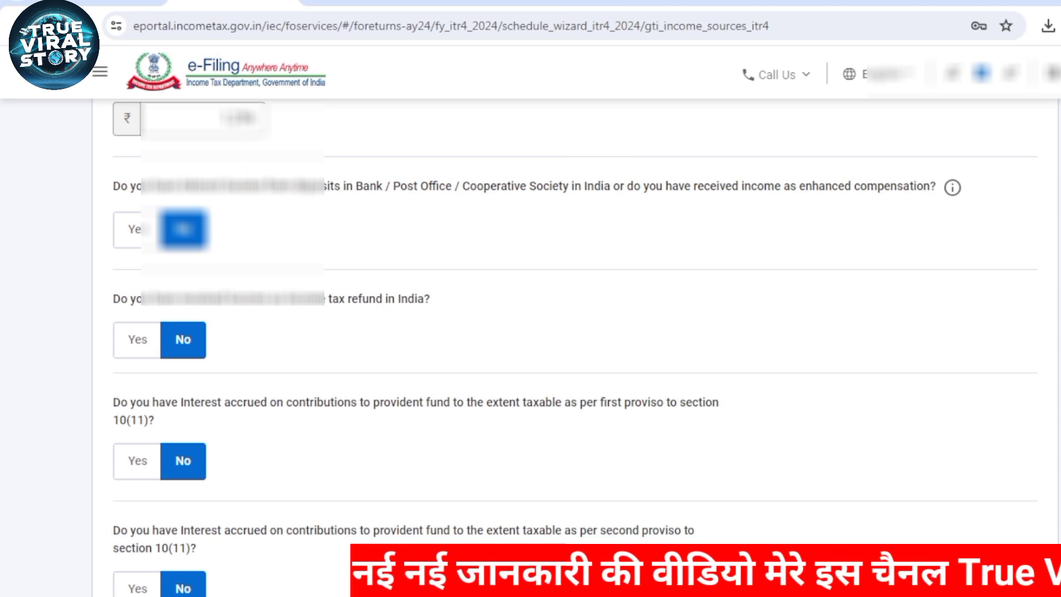
pyautogui.scroll(-1, 574, 342)
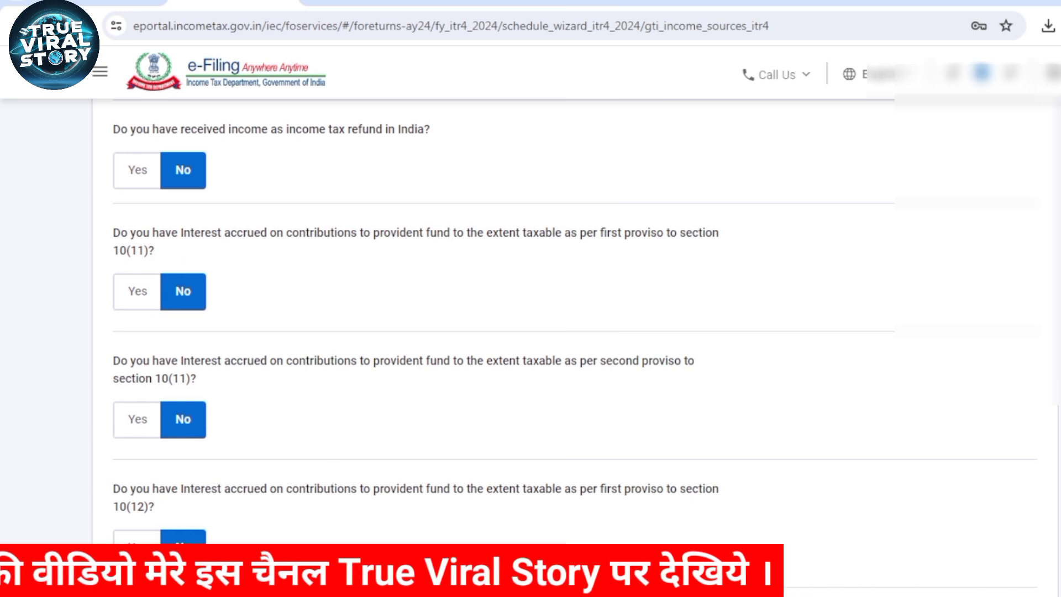
pyautogui.scroll(-2, 531, 320)
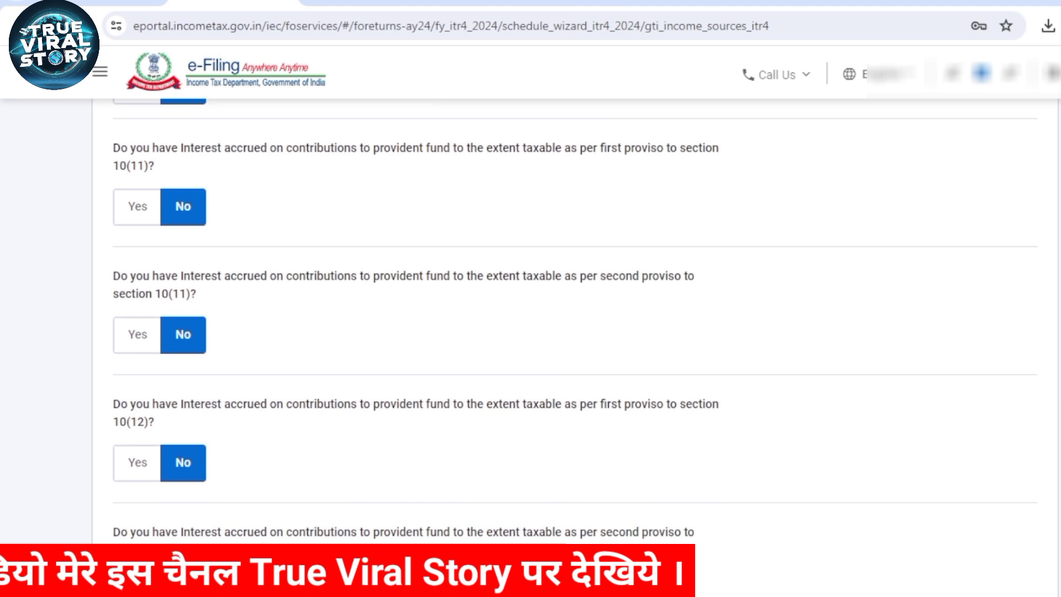
pyautogui.scroll(-2, 530, 320)
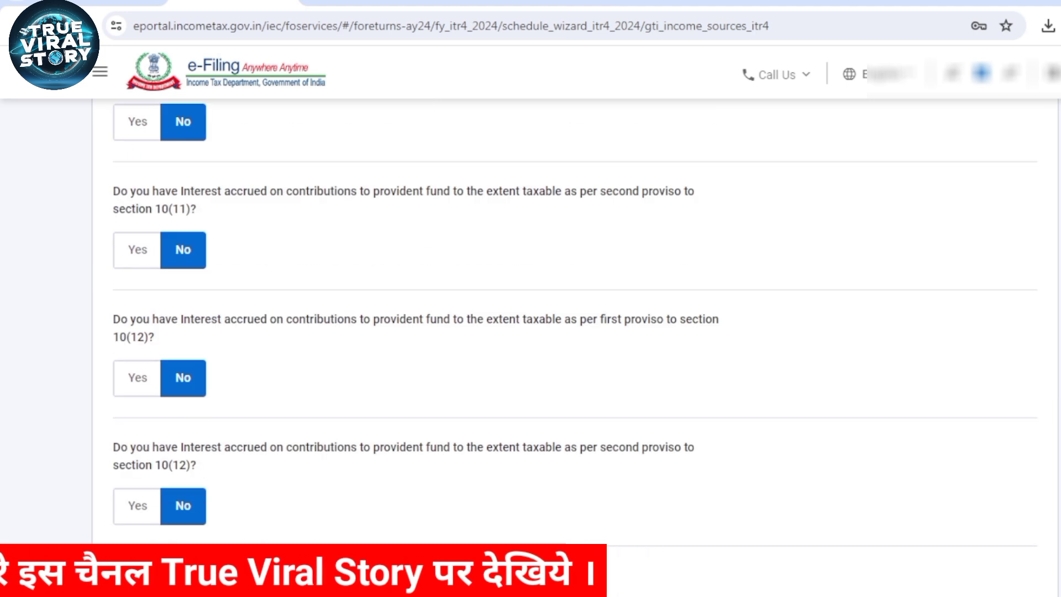
pyautogui.scroll(-4, 531, 321)
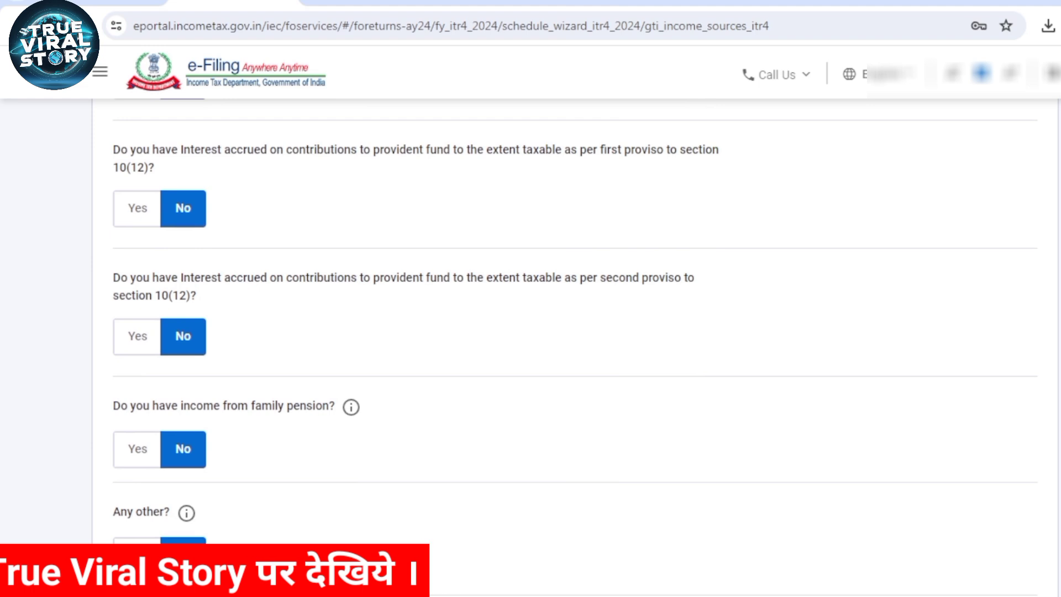
pyautogui.scroll(-4, 531, 321)
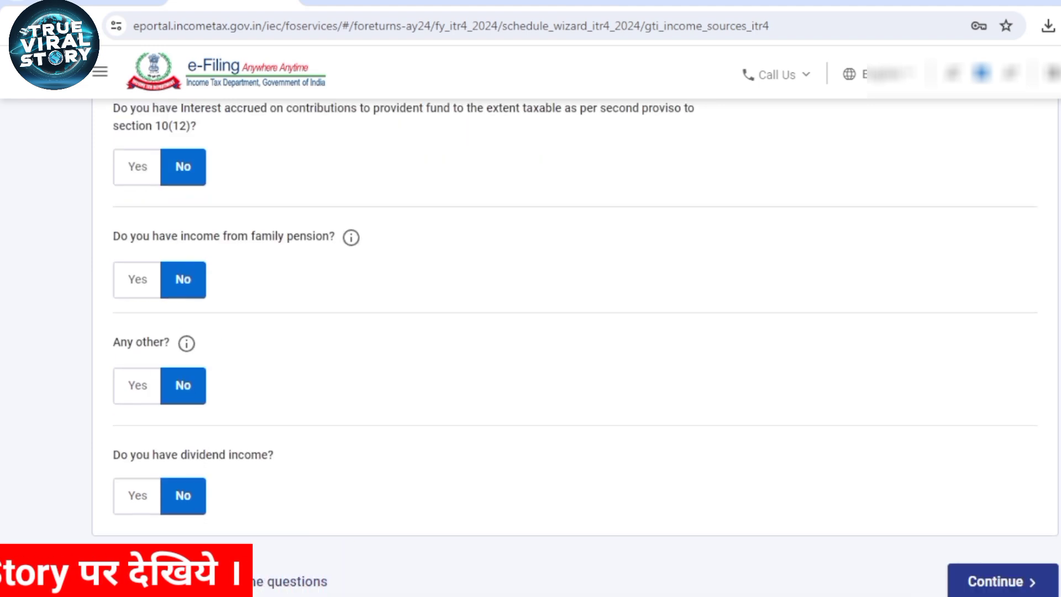
pyautogui.scroll(-2, 530, 320)
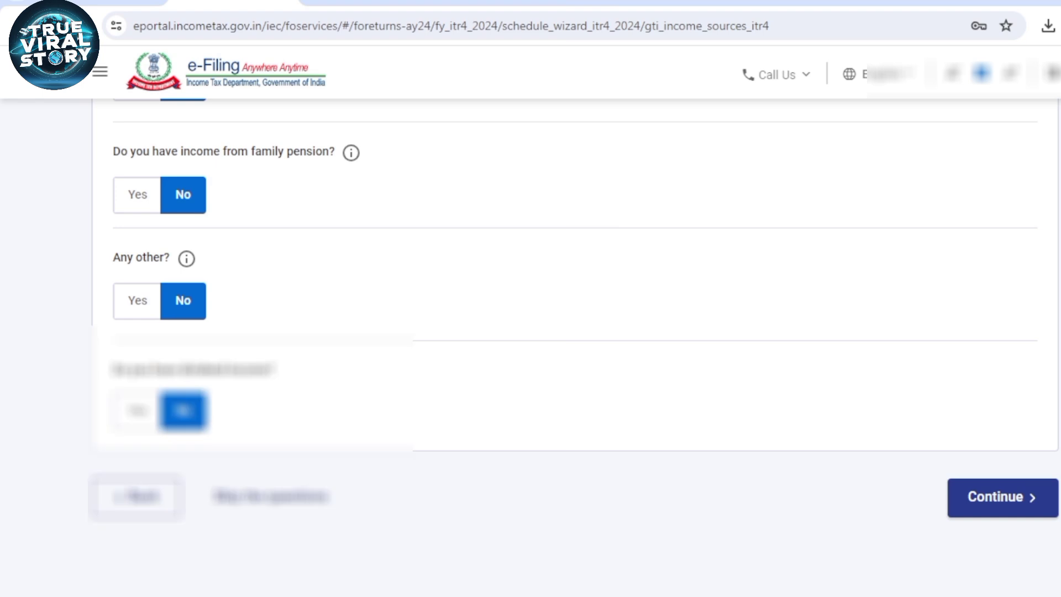
pyautogui.click(137, 301)
pyautogui.click(200, 356)
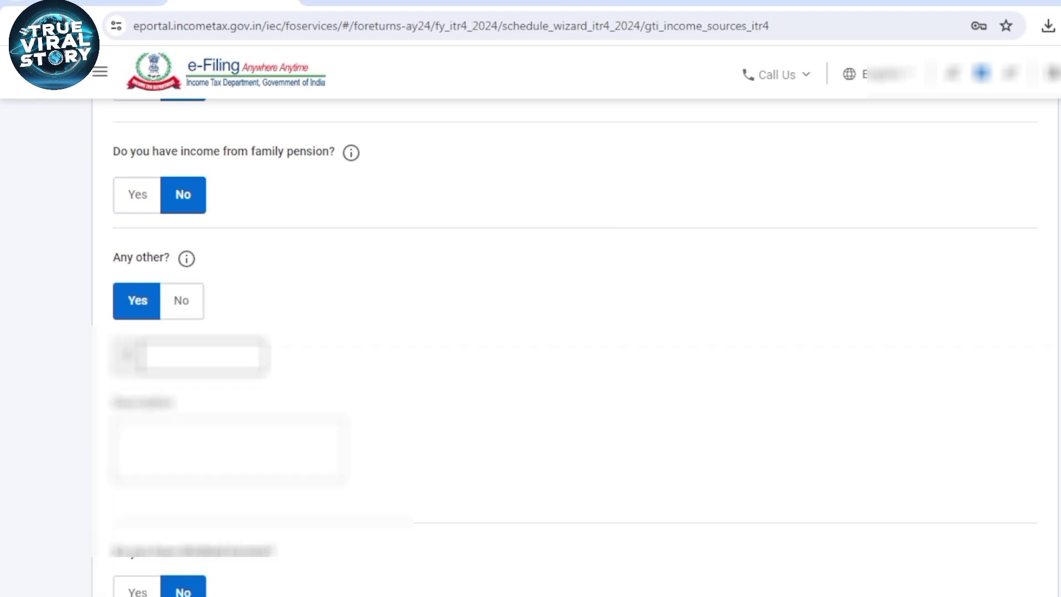
pyautogui.write('500')
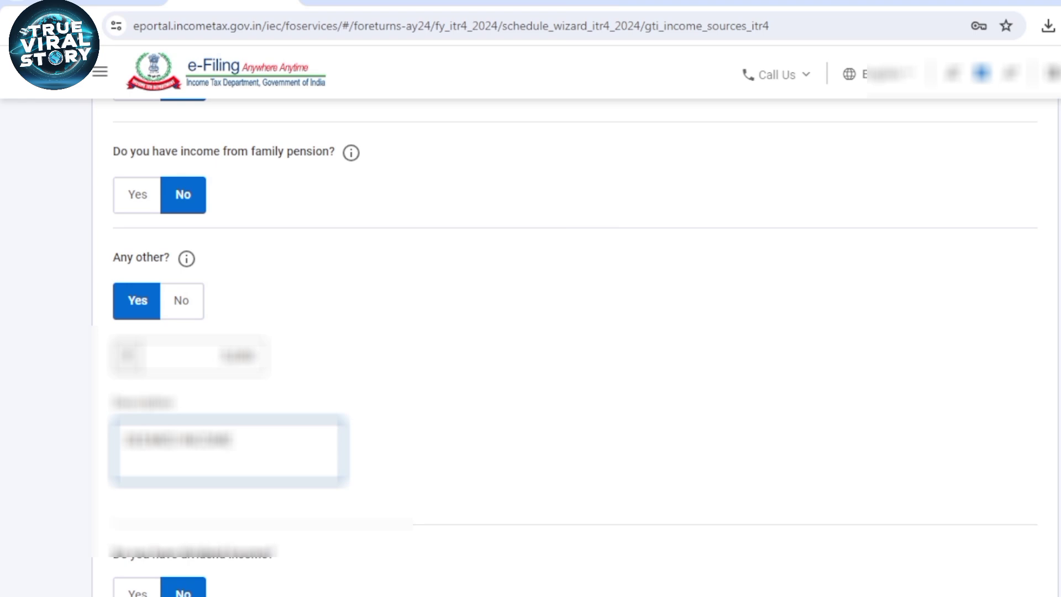
pyautogui.scroll(-5, 574, 348)
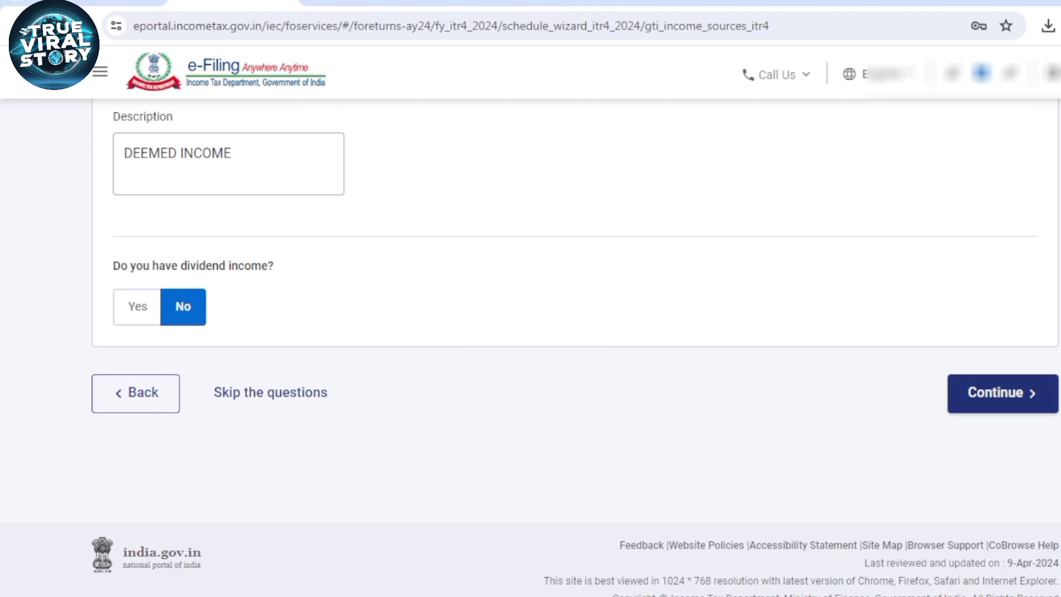
pyautogui.click(1002, 394)
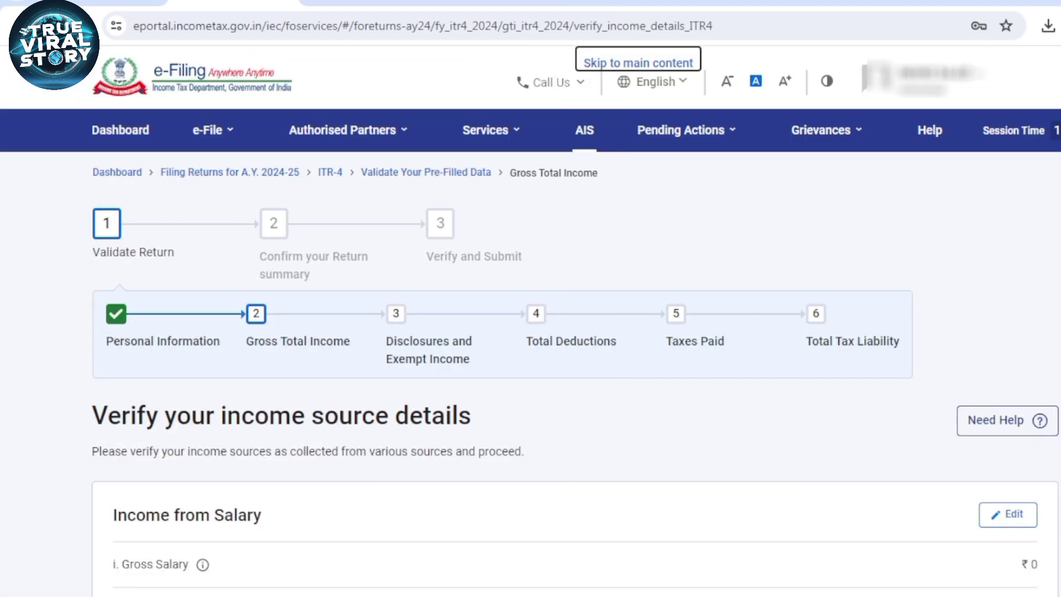
# Step: Review the salary, house property, business and other-source income details, and confirm the Gross Total Income section
pyautogui.scroll(-10, 531, 331)
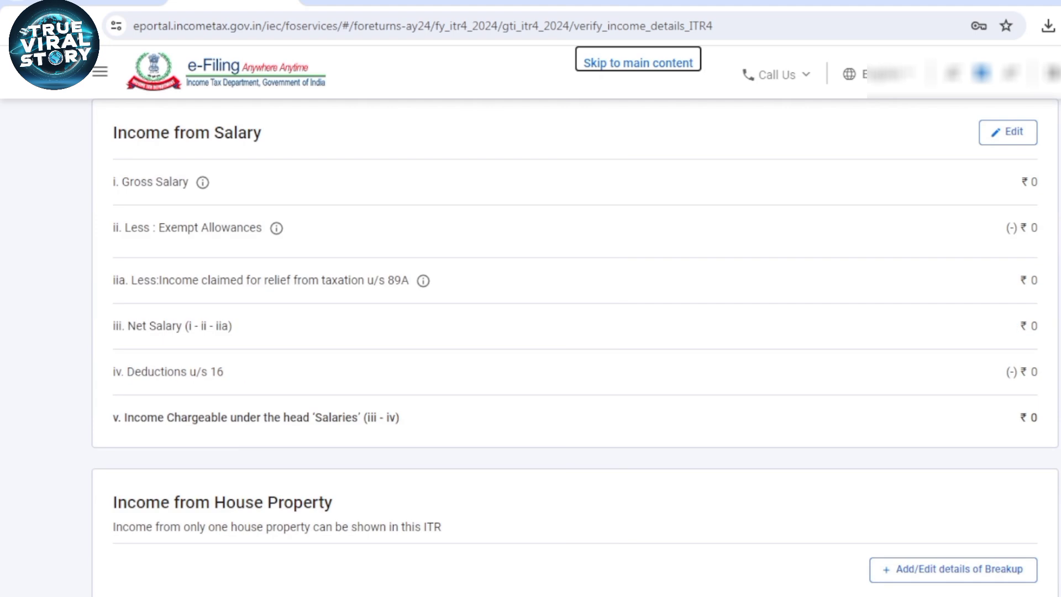
pyautogui.scroll(-5, 530, 331)
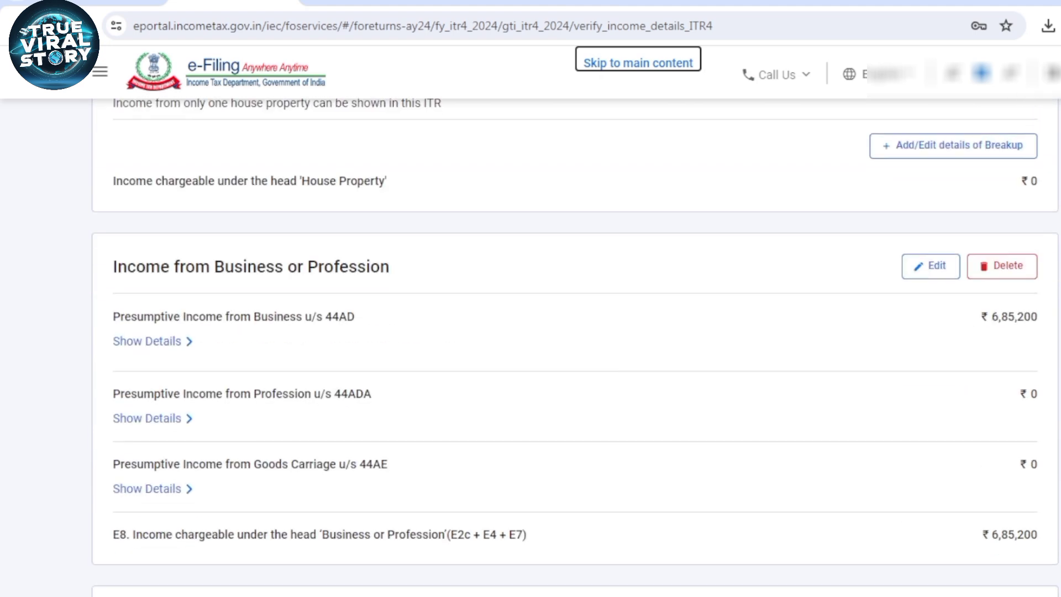
pyautogui.moveTo(981, 317); pyautogui.dragTo(1008, 317)
pyautogui.scroll(-3, 1008, 317)
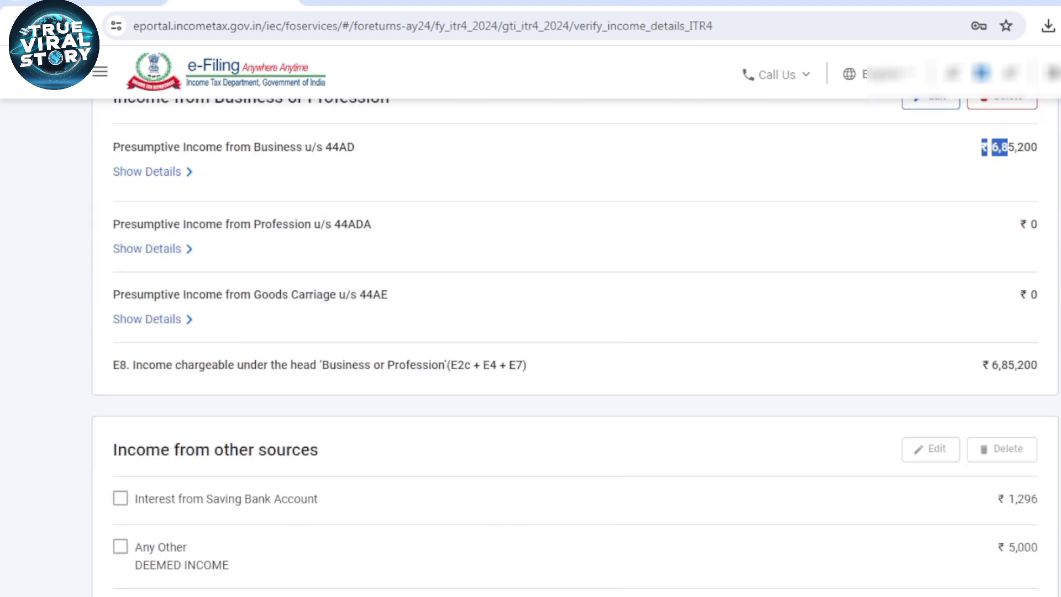
pyautogui.scroll(-10, 530, 345)
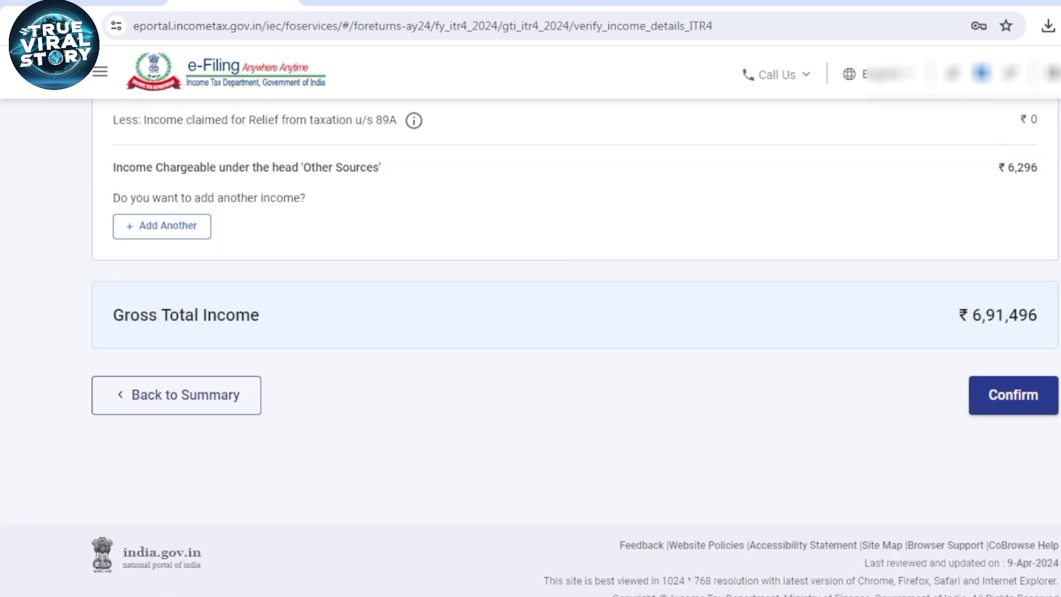
pyautogui.scroll(5, 530, 331)
pyautogui.scroll(-5, 531, 331)
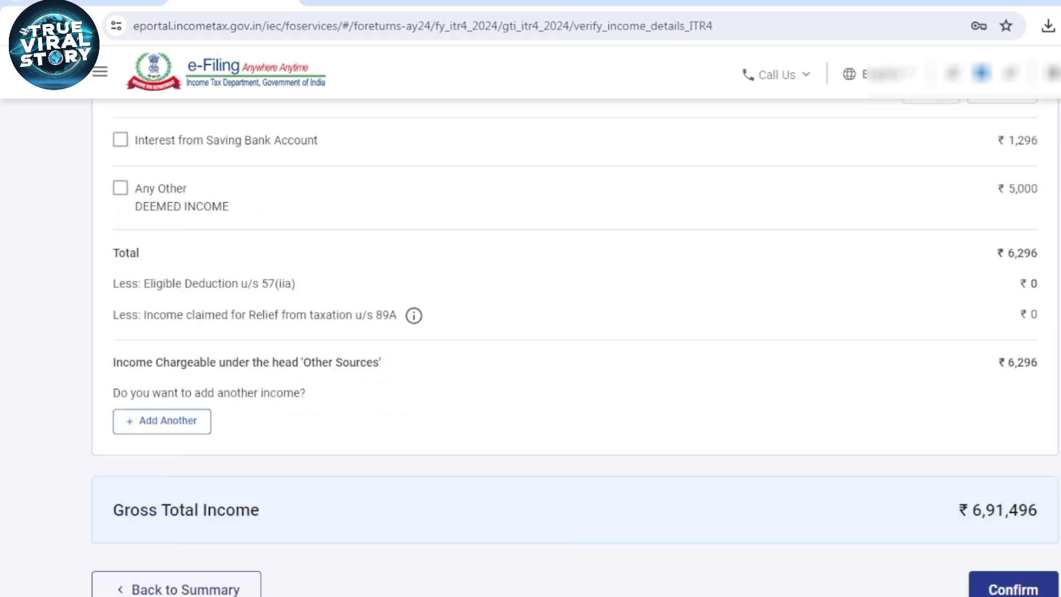
pyautogui.click(1014, 395)
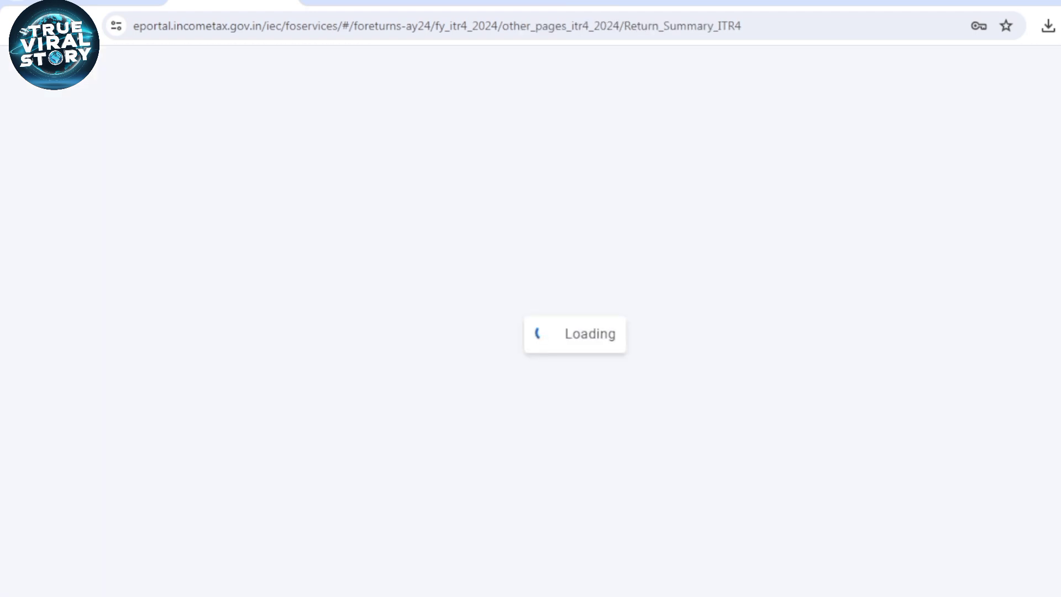
# Step: Open the Disclosures and Exempt Income section and start adding the mandatory Financial Particulars of the business
pyautogui.scroll(-8, 575, 348)
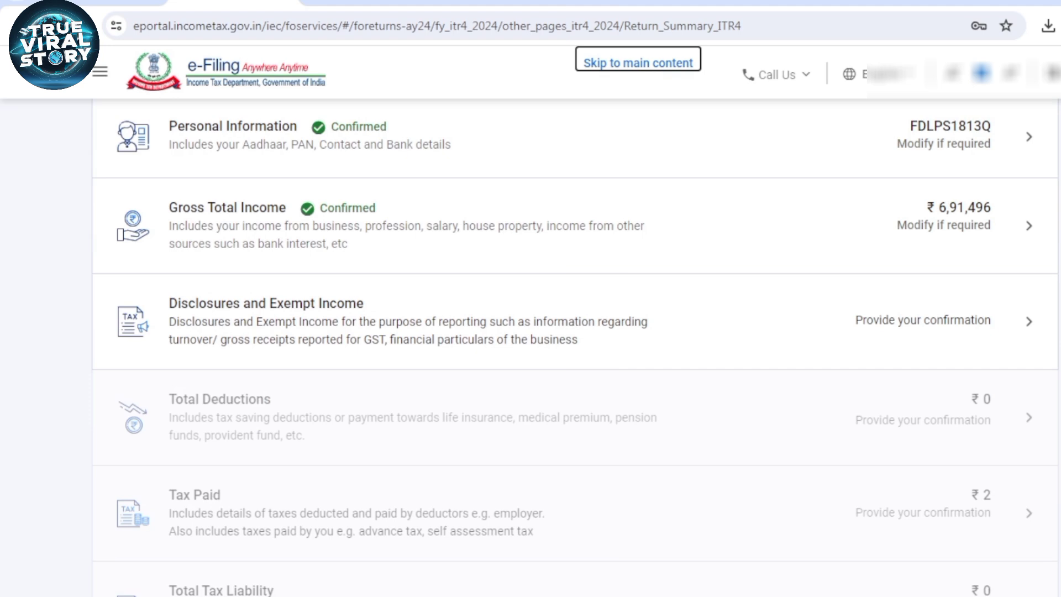
pyautogui.click(575, 322)
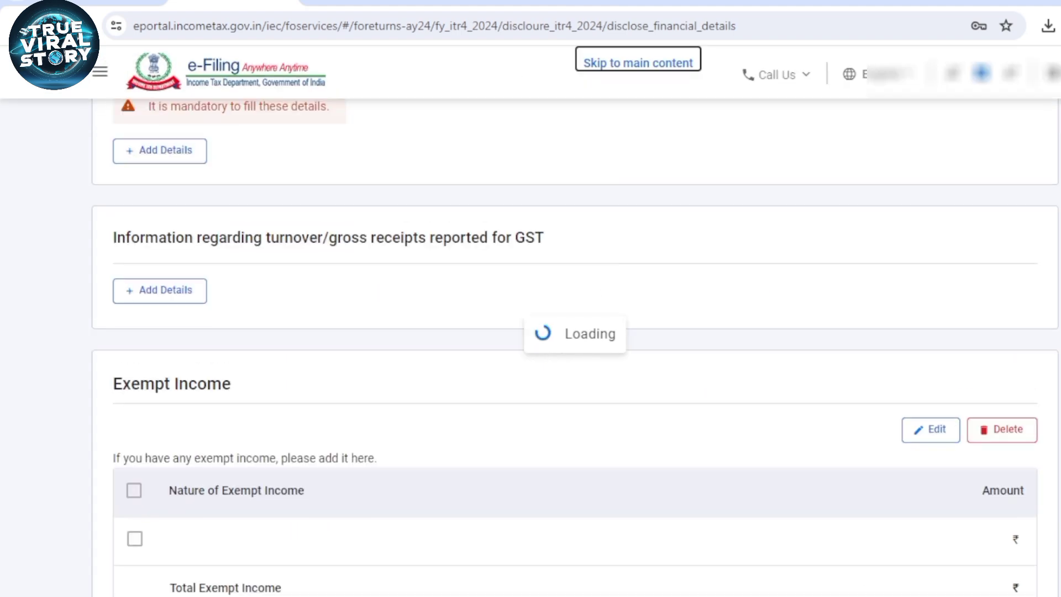
pyautogui.scroll(-4, 531, 331)
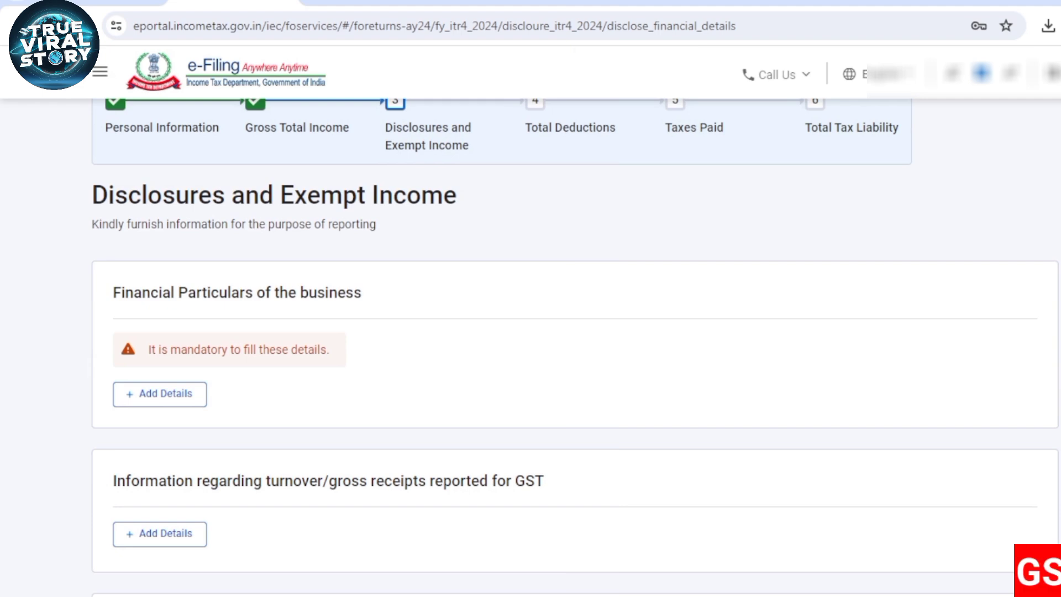
pyautogui.moveTo(148, 349); pyautogui.dragTo(329, 349)
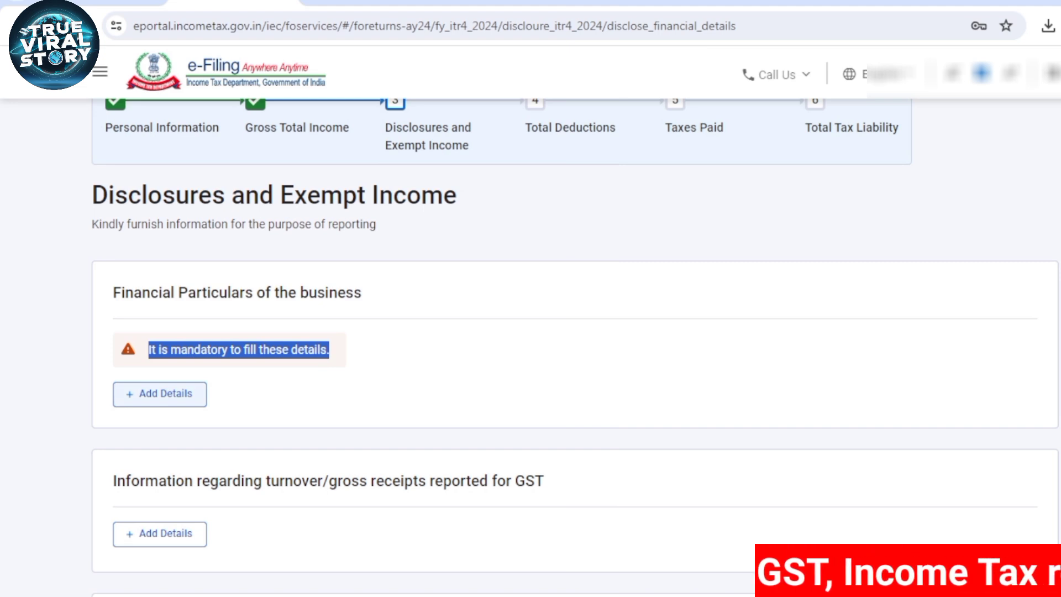
pyautogui.click(160, 393)
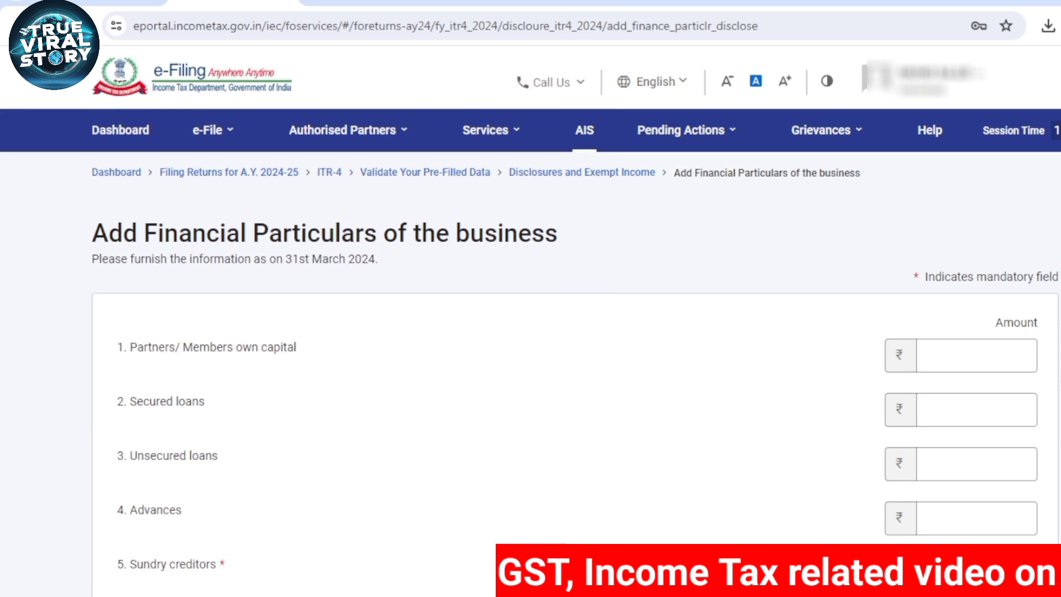
# Step: Examine the capital and liability fields of the financial particulars, from partners' own capital through total capital and liabilities
pyautogui.scroll(-3, 530, 360)
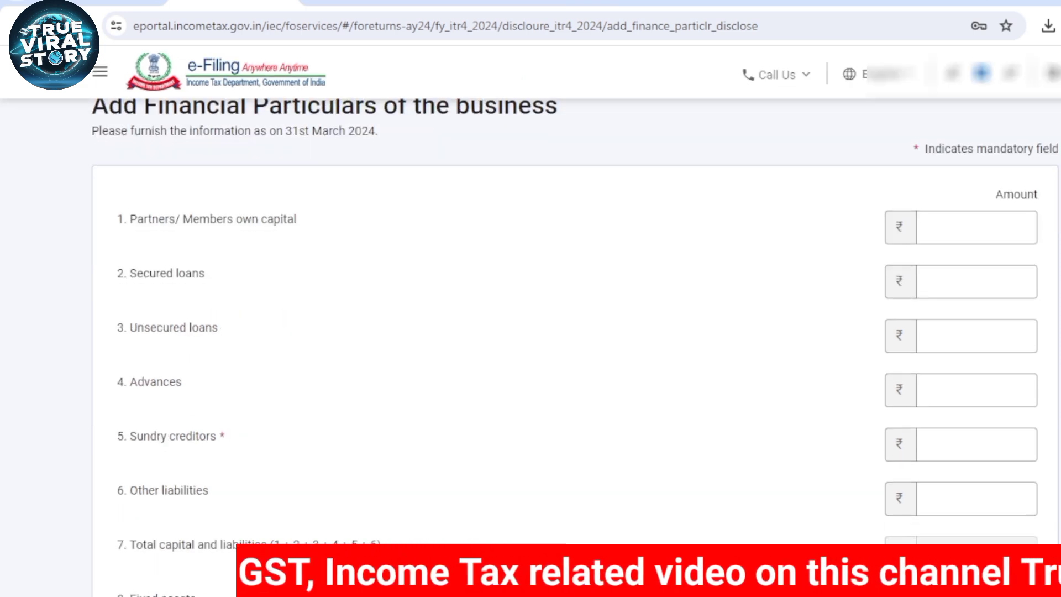
pyautogui.click(977, 227)
pyautogui.moveTo(199, 219); pyautogui.dragTo(226, 219)
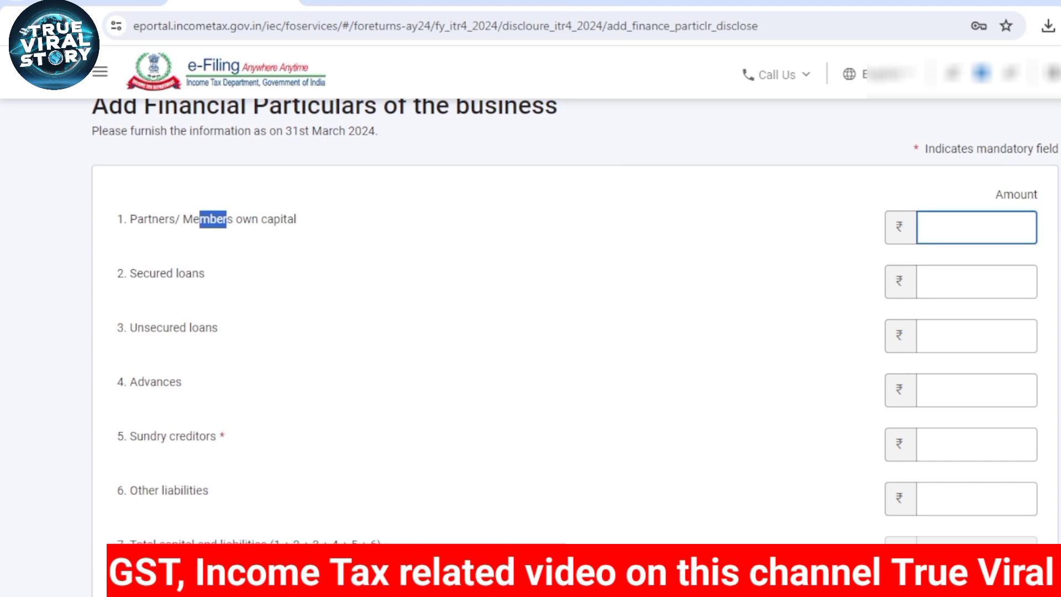
pyautogui.moveTo(117, 274); pyautogui.dragTo(205, 274)
pyautogui.click(168, 327)
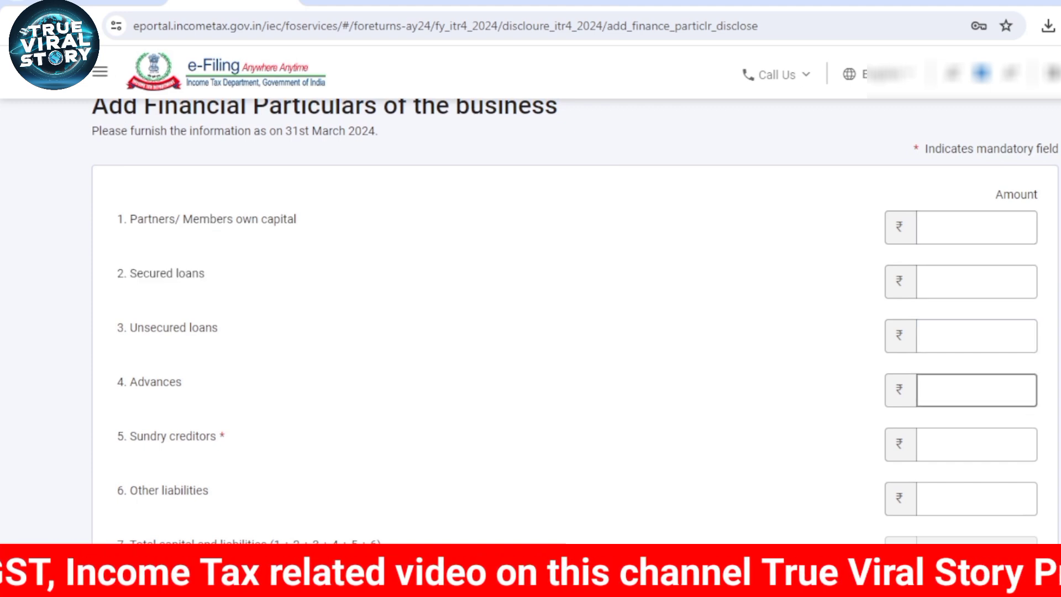
pyautogui.moveTo(117, 382); pyautogui.dragTo(182, 381)
pyautogui.click(166, 436)
pyautogui.moveTo(117, 436); pyautogui.dragTo(225, 436)
pyautogui.scroll(-2, 531, 332)
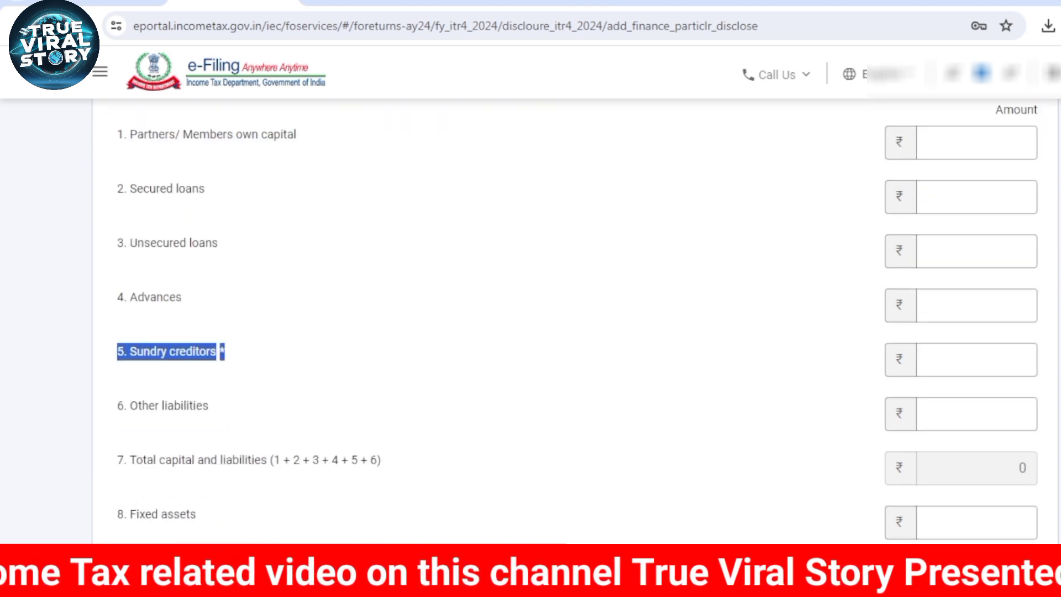
pyautogui.click(166, 406)
pyautogui.click(166, 460)
pyautogui.scroll(-2, 166, 459)
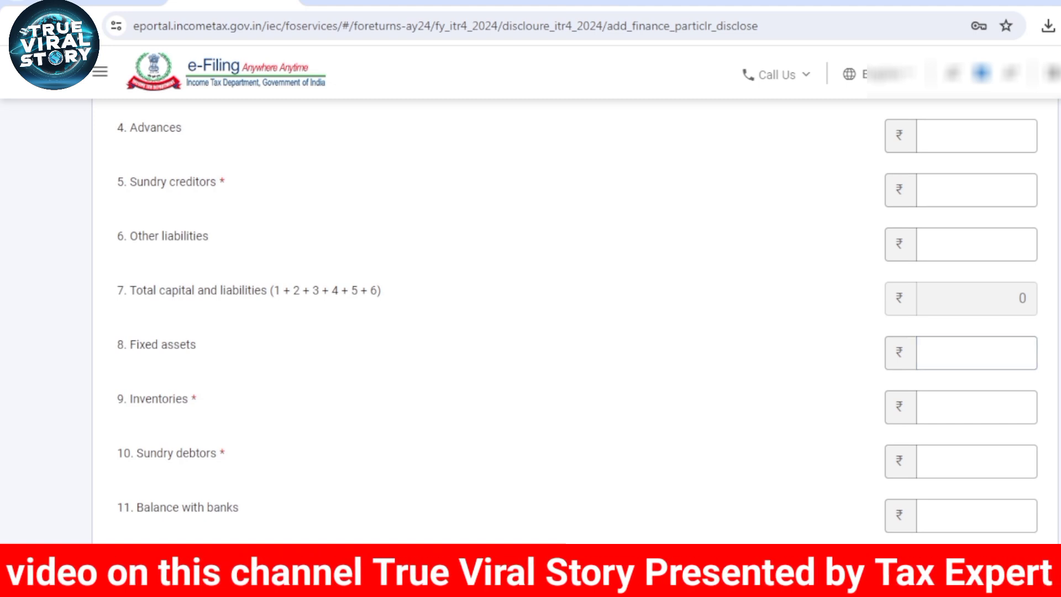
# Step: Examine the asset fields of the financial particulars, including sundry debtors, bank balance, cash-in-hand, loans and advances, and other assets
pyautogui.moveTo(117, 453); pyautogui.dragTo(218, 454)
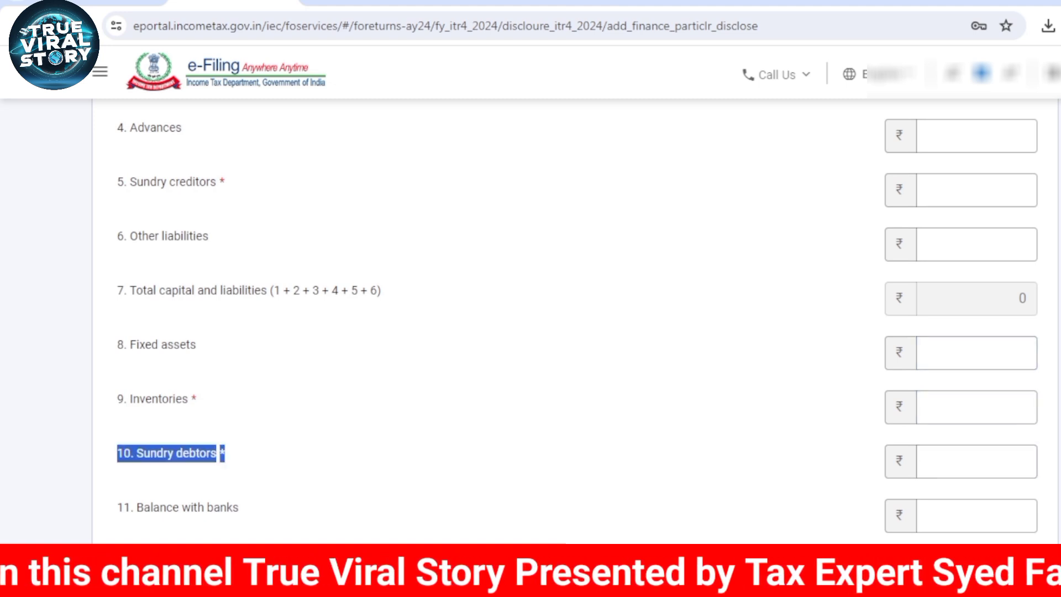
pyautogui.click(171, 507)
pyautogui.scroll(-1, 171, 507)
pyautogui.scroll(-1, 530, 321)
pyautogui.moveTo(118, 338); pyautogui.dragTo(213, 392)
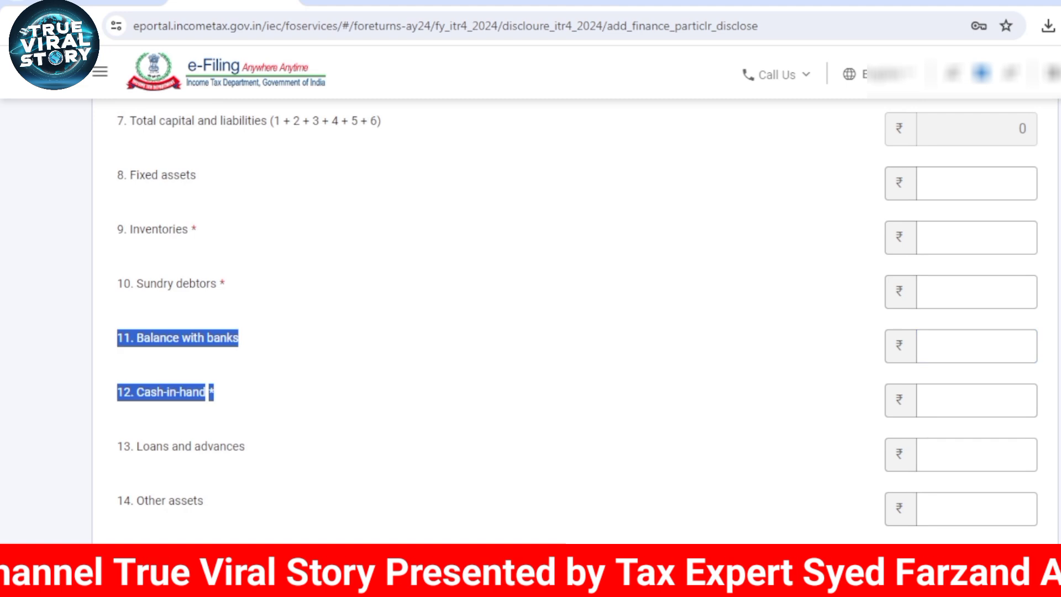
pyautogui.moveTo(117, 446); pyautogui.dragTo(244, 447)
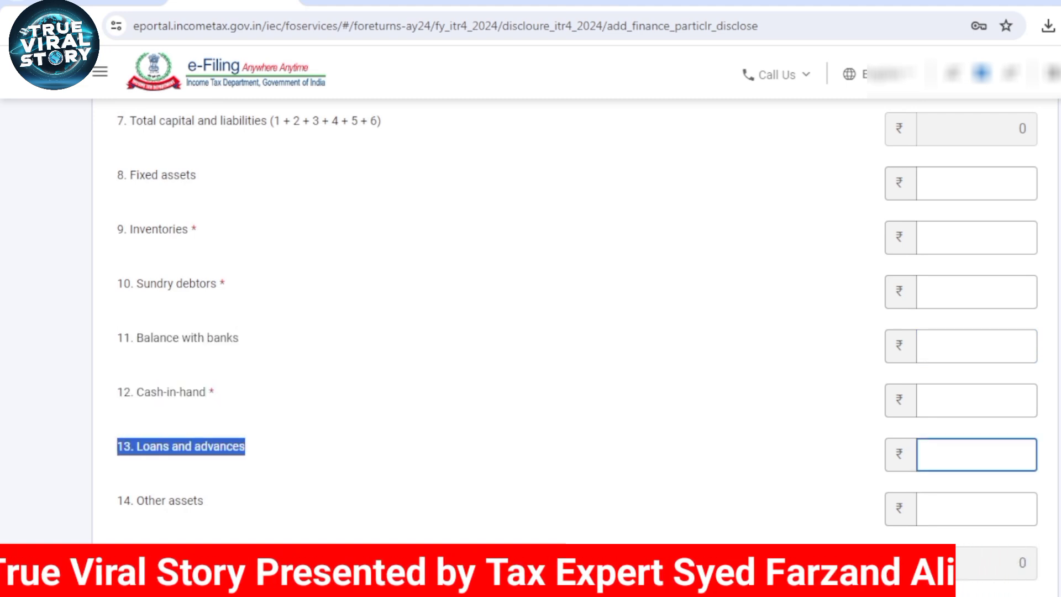
pyautogui.click(277, 449)
pyautogui.moveTo(156, 501); pyautogui.dragTo(203, 501)
pyautogui.click(265, 502)
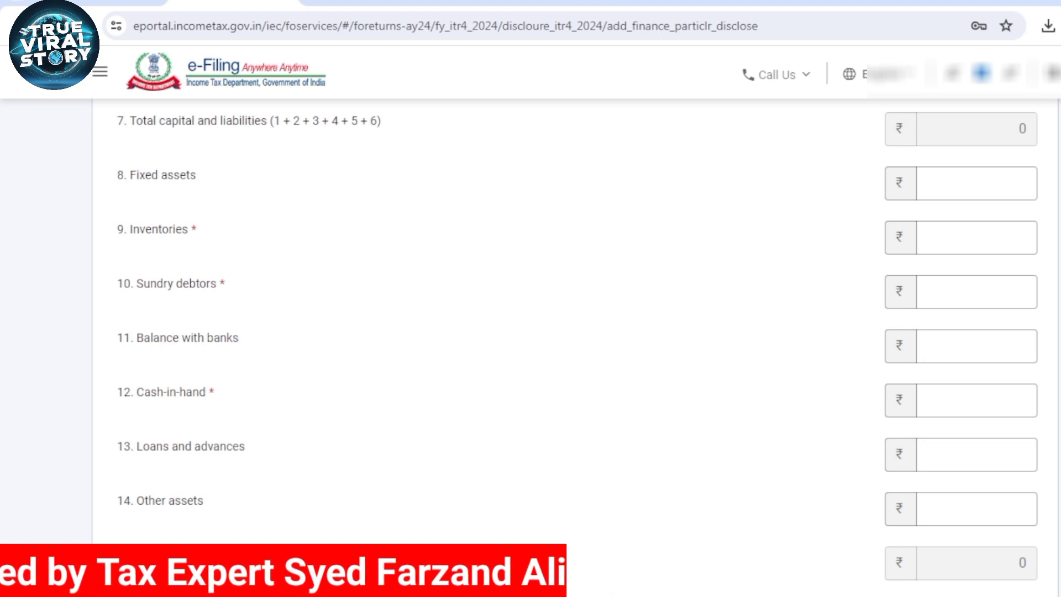
pyautogui.click(977, 292)
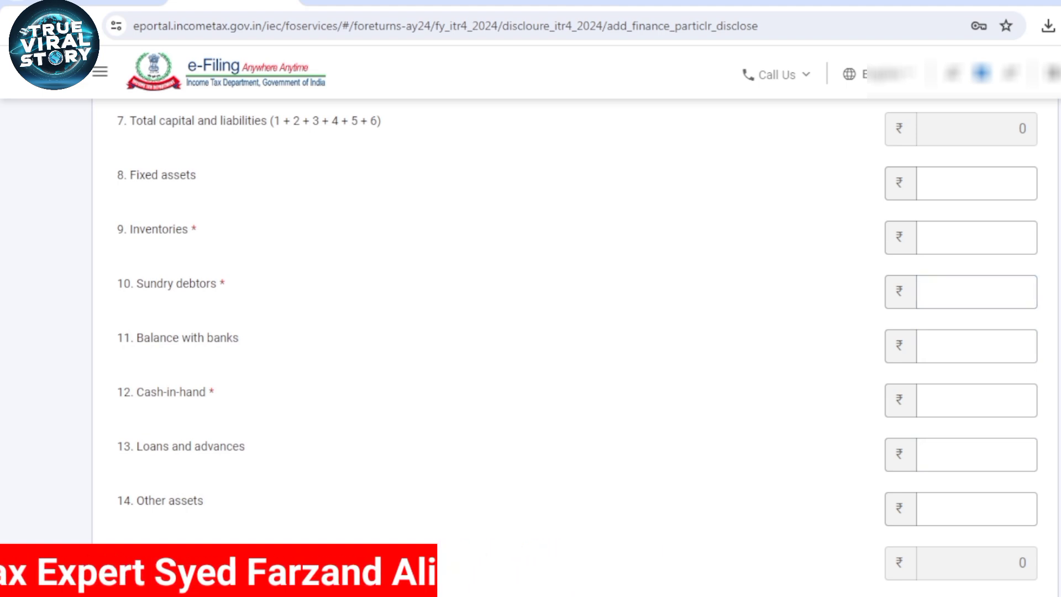
pyautogui.click(977, 401)
pyautogui.click(177, 394)
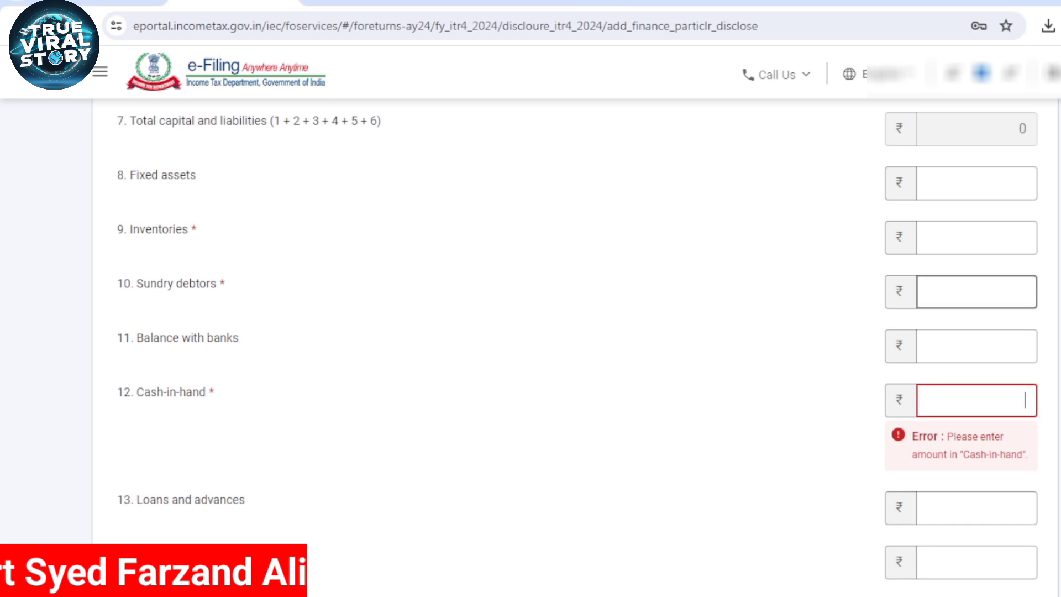
# Step: Enter 0 for both sundry creditors and inventories in the financial particulars of the business
pyautogui.scroll(2, 577, 347)
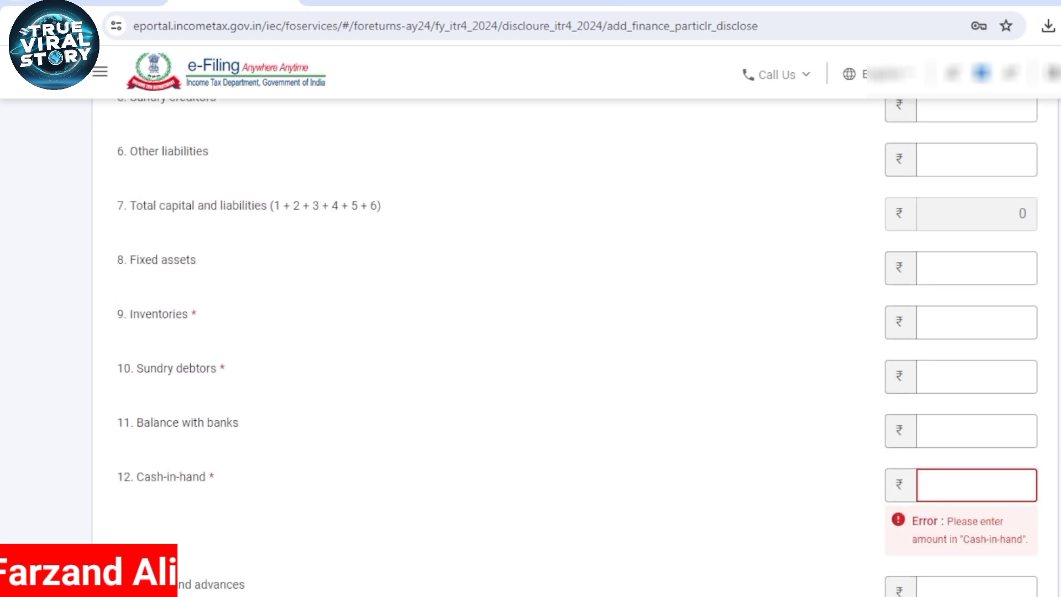
pyautogui.scroll(4, 577, 347)
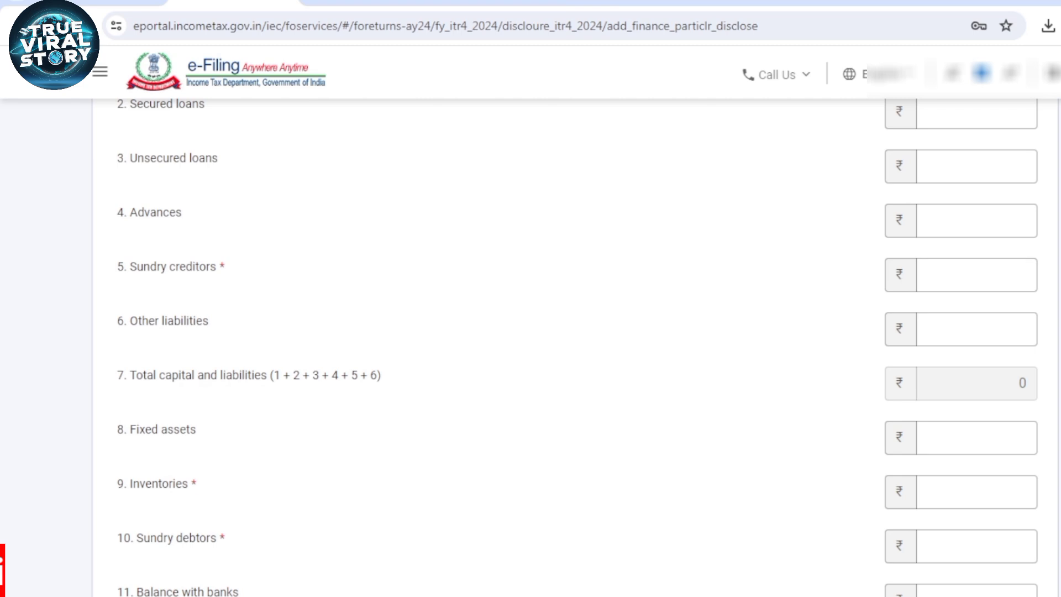
pyautogui.click(976, 275)
pyautogui.write('0')
pyautogui.scroll(-2, 530, 332)
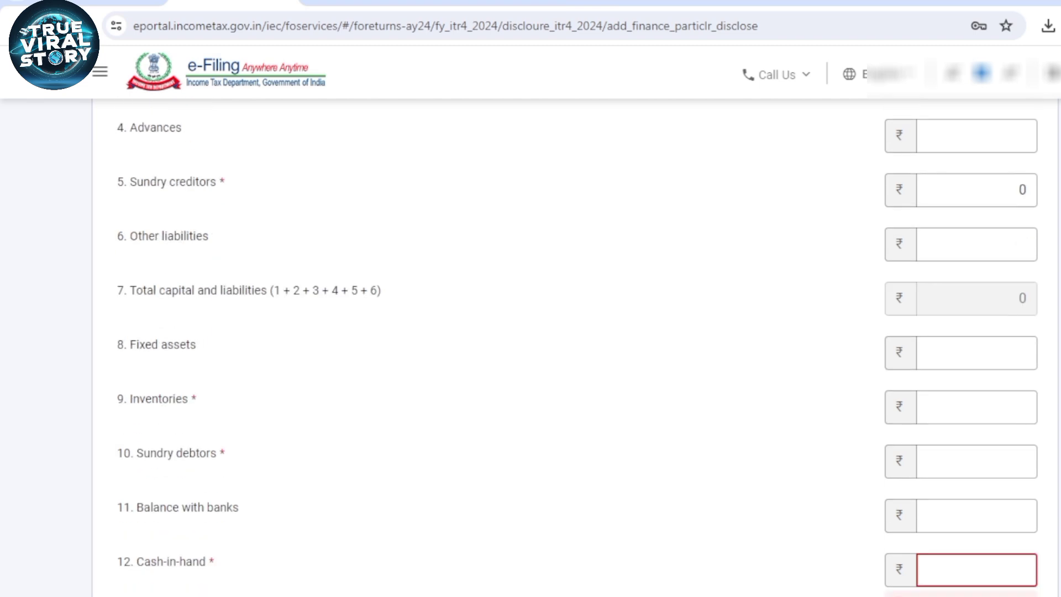
pyautogui.click(977, 408)
pyautogui.write('0')
pyautogui.scroll(-2, 531, 332)
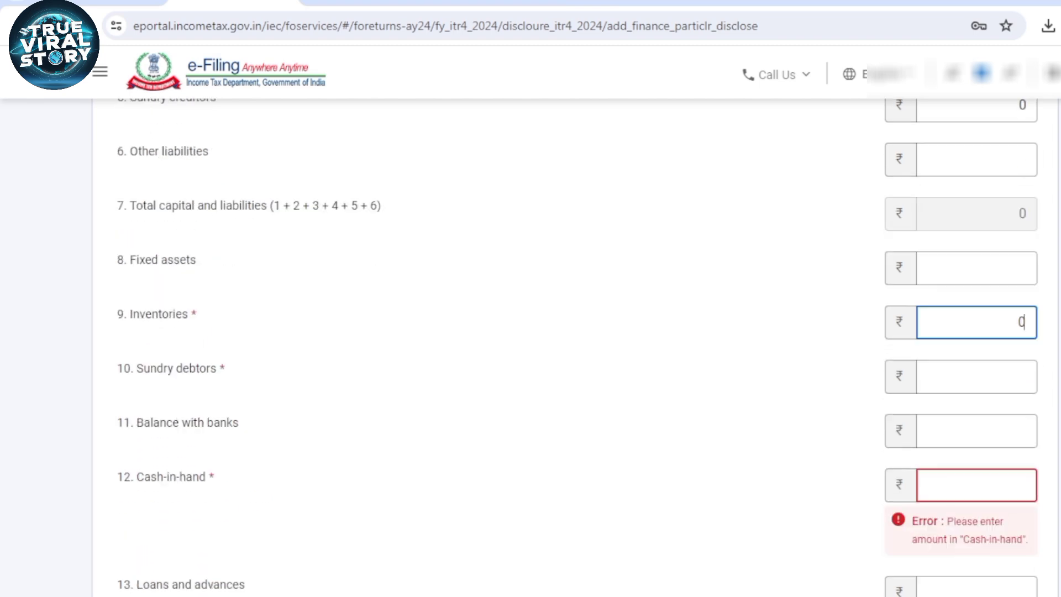
# Step: Check total capital and liabilities against total assets and add the financial particulars to the return
pyautogui.scroll(-3, 530, 332)
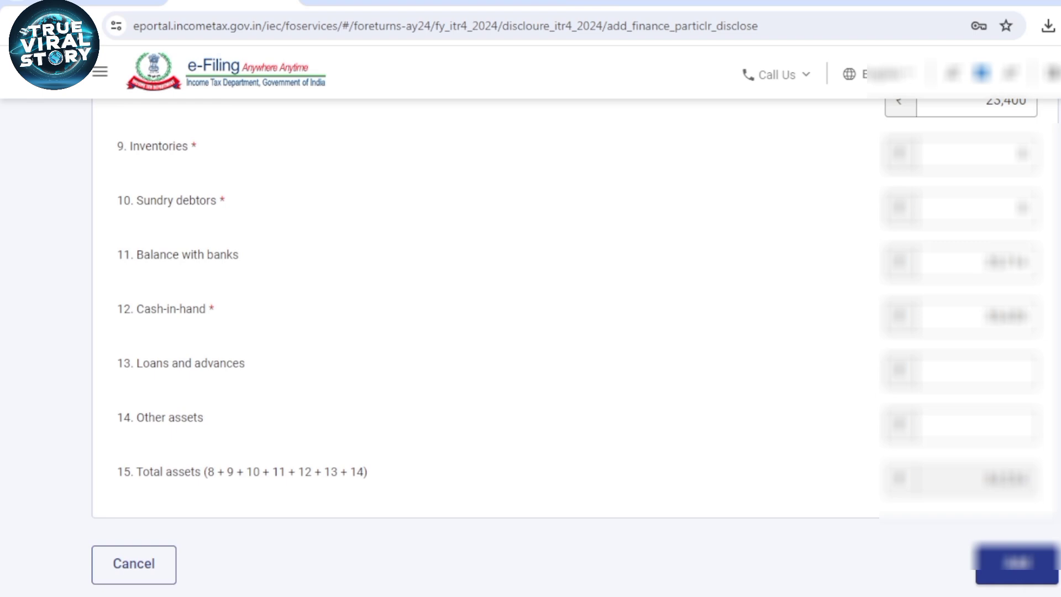
pyautogui.scroll(5, 531, 331)
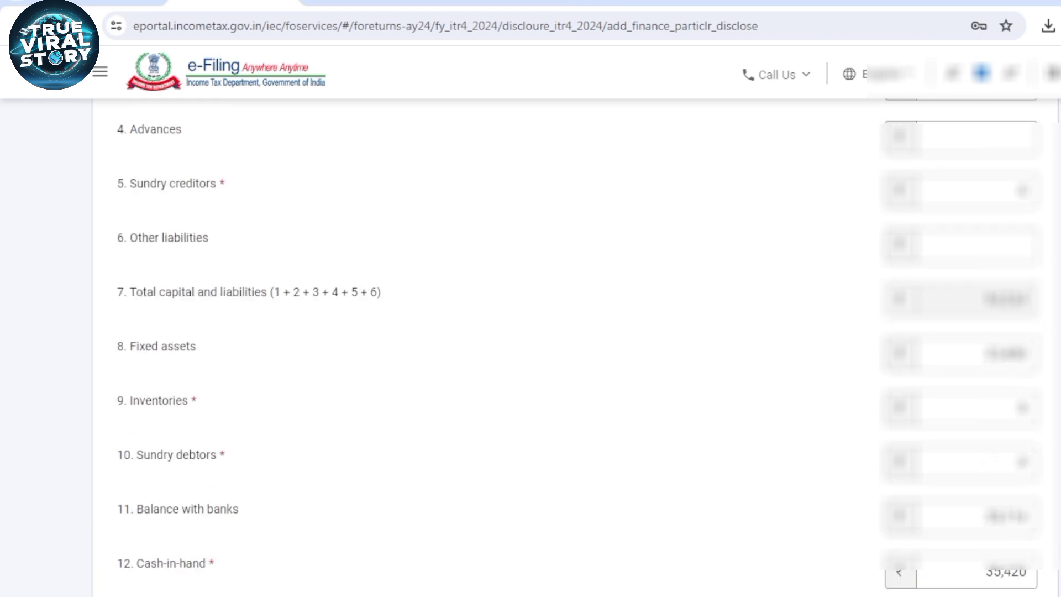
pyautogui.moveTo(117, 292); pyautogui.dragTo(381, 292)
pyautogui.doubleClick(1006, 299)
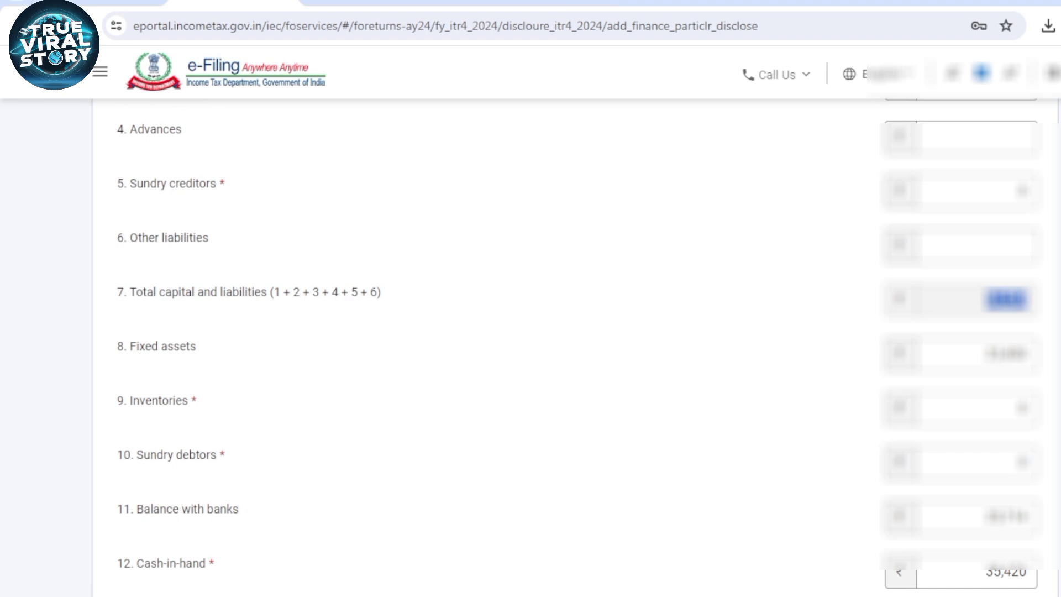
pyautogui.scroll(-8, 530, 332)
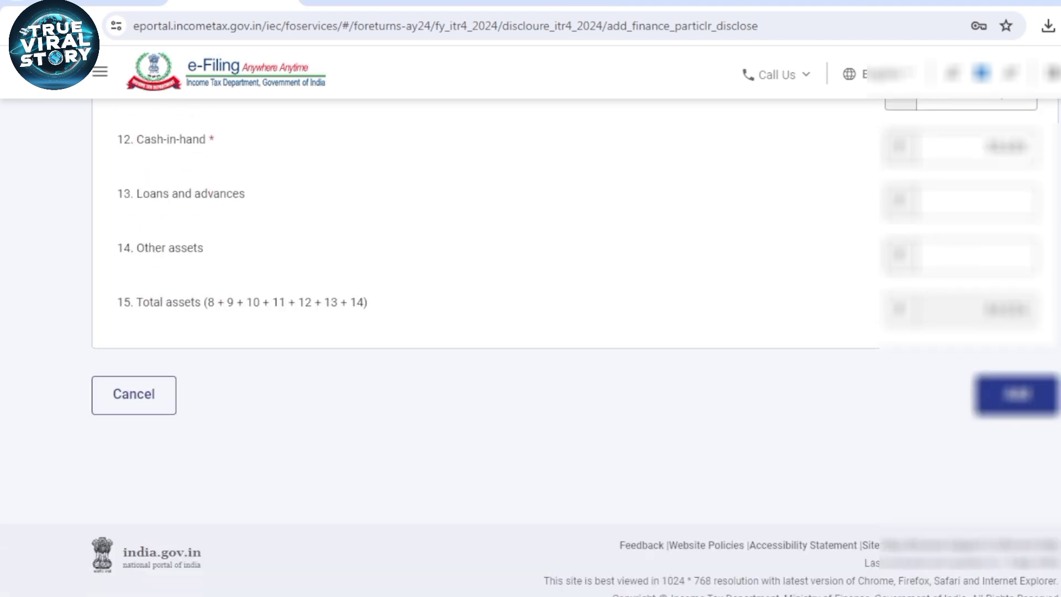
pyautogui.click(1016, 395)
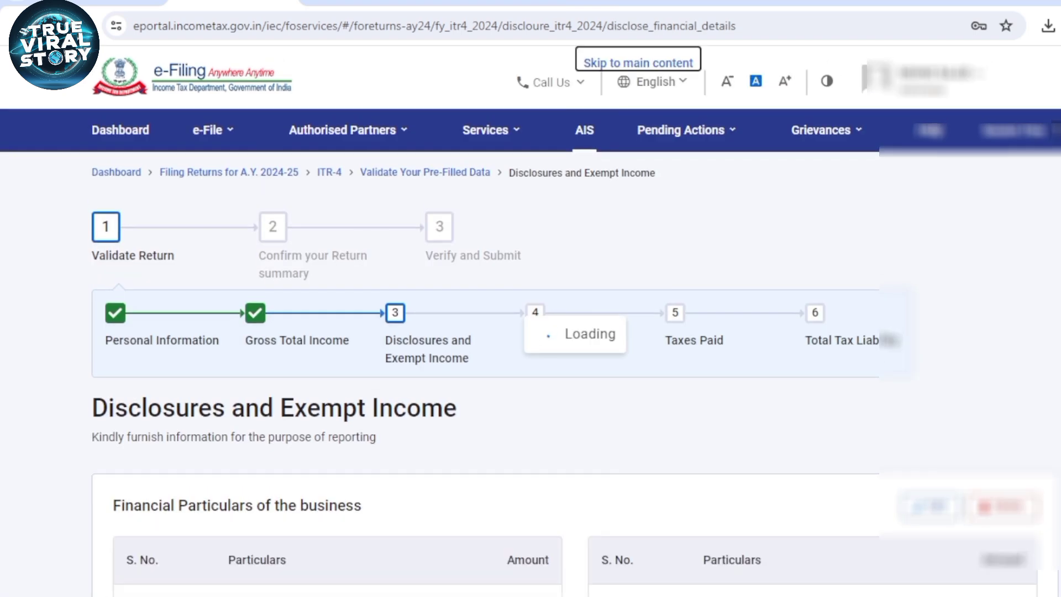
# Step: Review the GST turnover and exempt income sections and confirm Disclosures and Exempt Income without adding any details
pyautogui.scroll(-5, 531, 331)
pyautogui.scroll(-4, 531, 332)
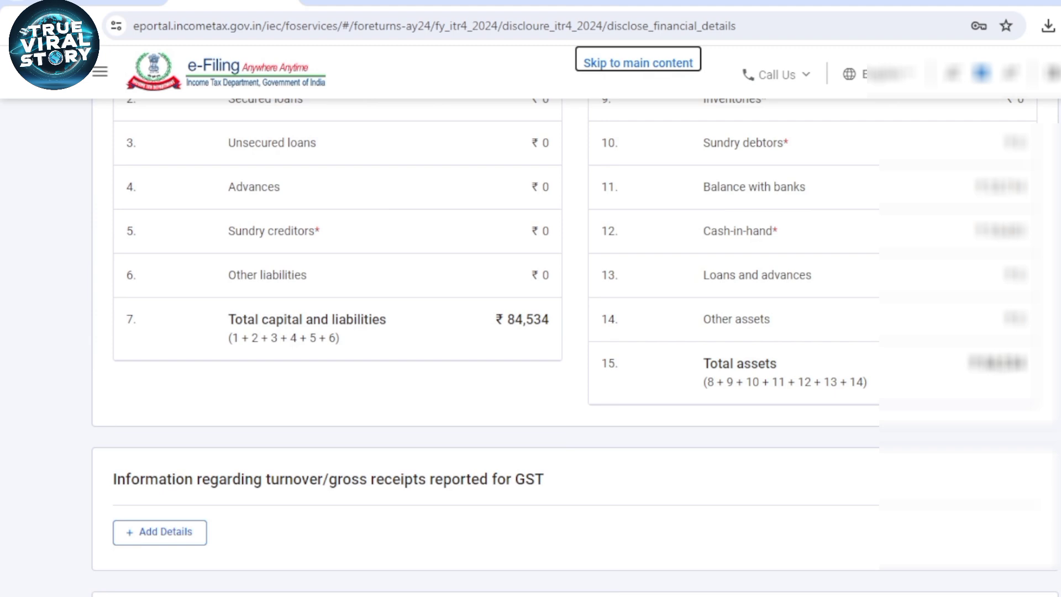
pyautogui.scroll(-6, 531, 331)
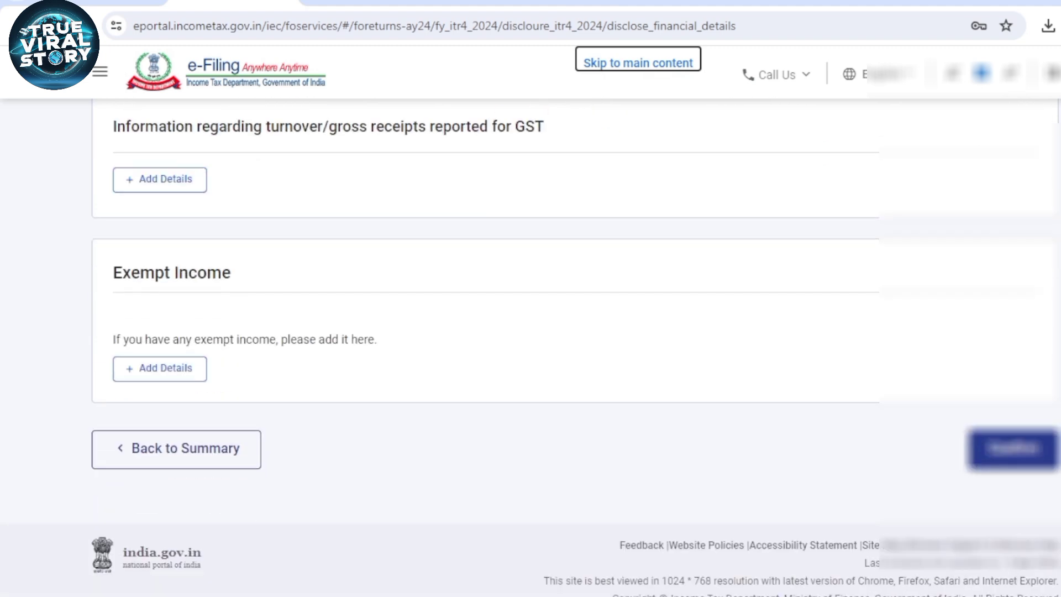
pyautogui.scroll(2, 531, 332)
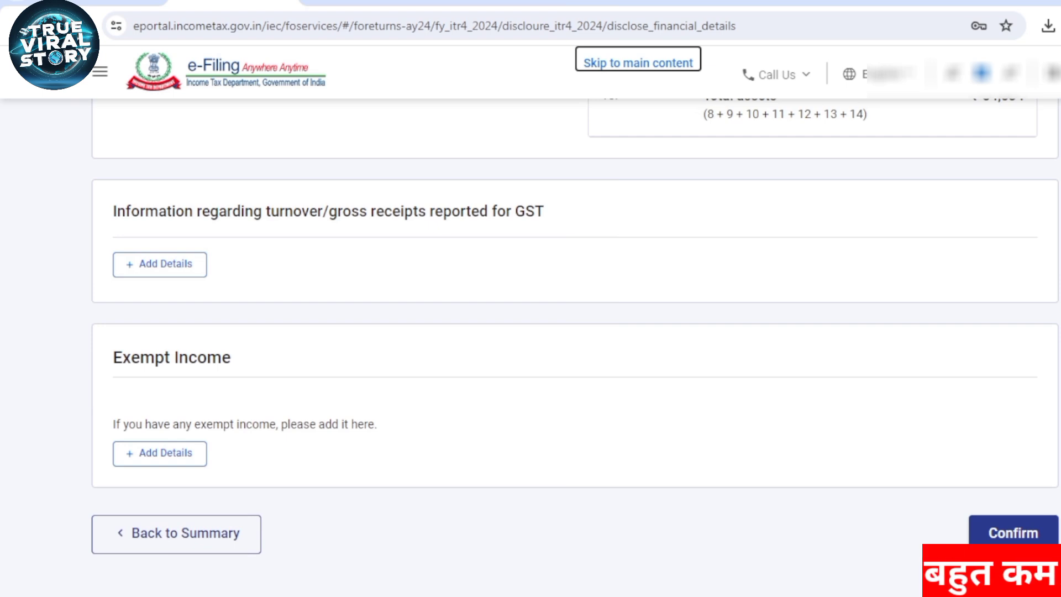
pyautogui.moveTo(430, 212); pyautogui.dragTo(545, 212)
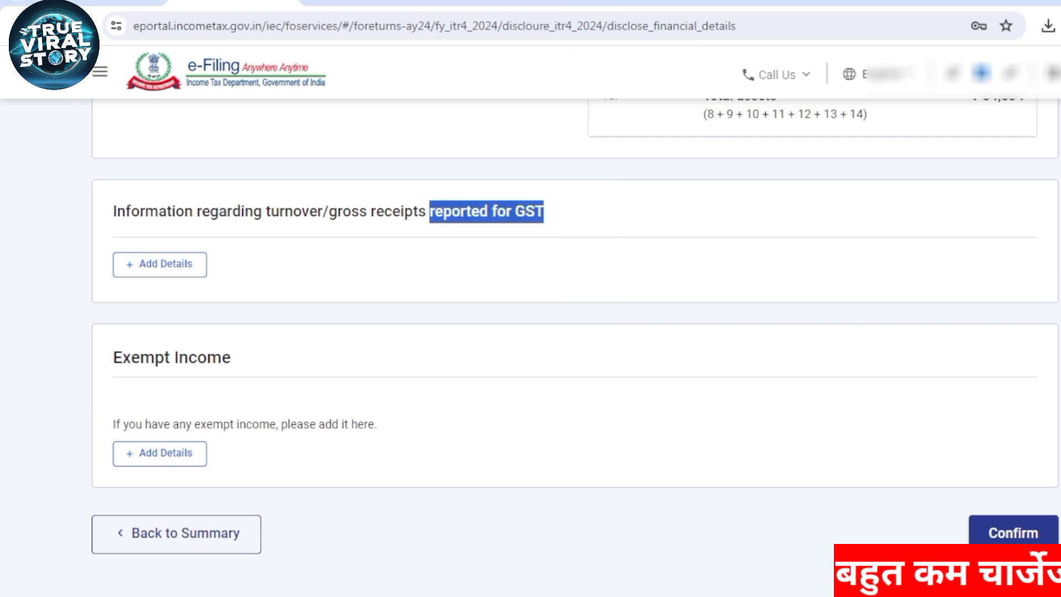
pyautogui.click(544, 212)
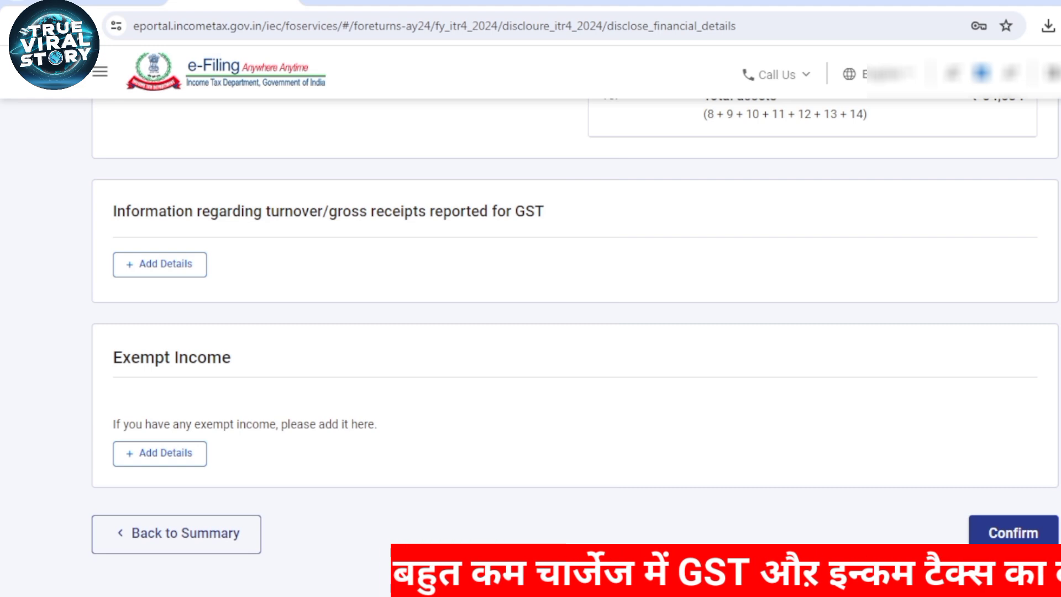
pyautogui.moveTo(122, 358); pyautogui.dragTo(232, 359)
pyautogui.click(237, 362)
pyautogui.scroll(-1, 238, 362)
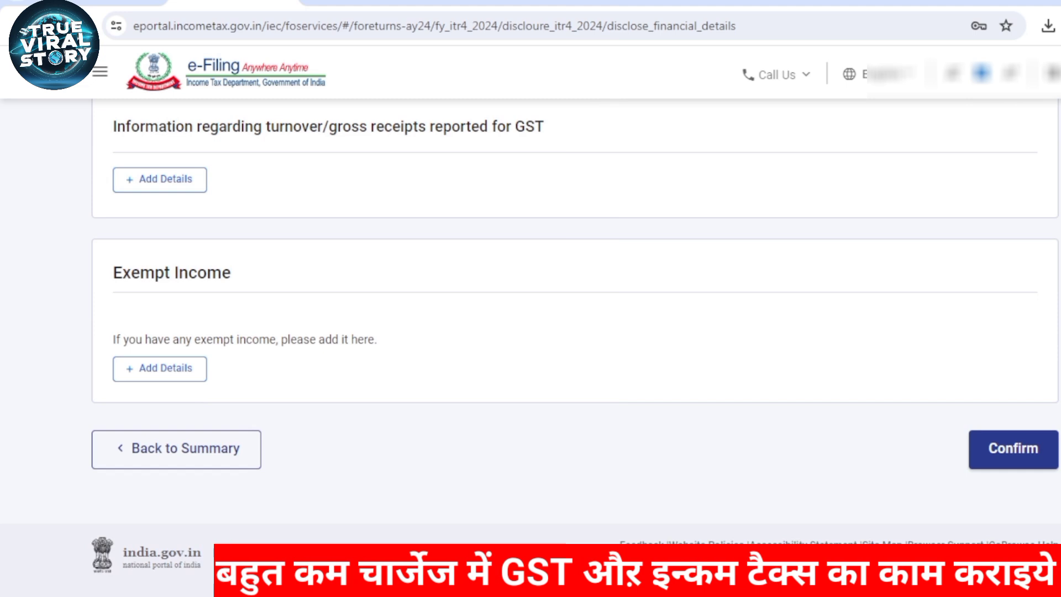
pyautogui.moveTo(122, 273); pyautogui.dragTo(232, 273)
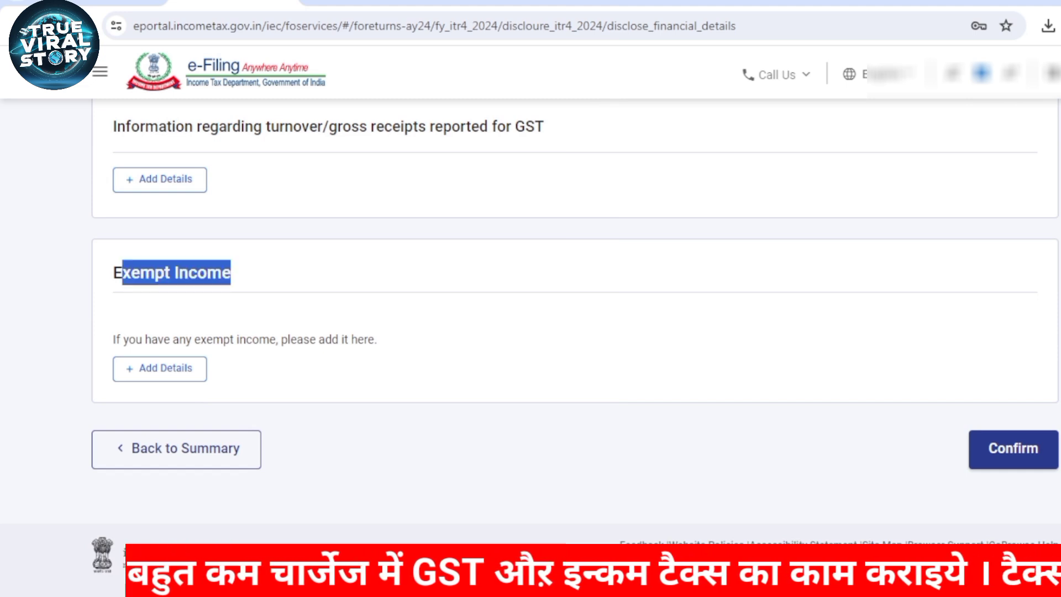
pyautogui.click(237, 276)
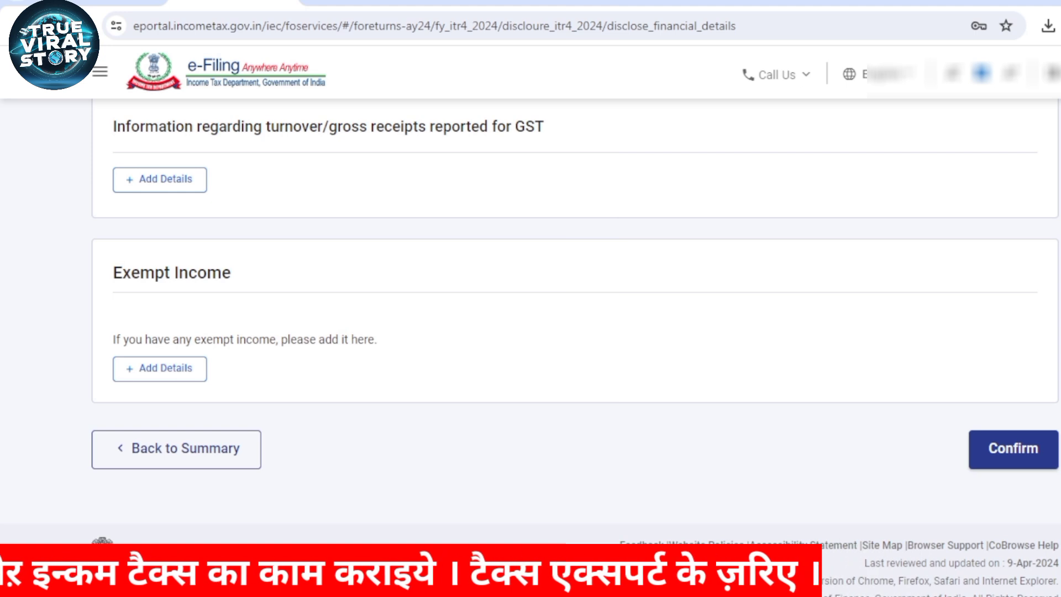
pyautogui.click(1013, 448)
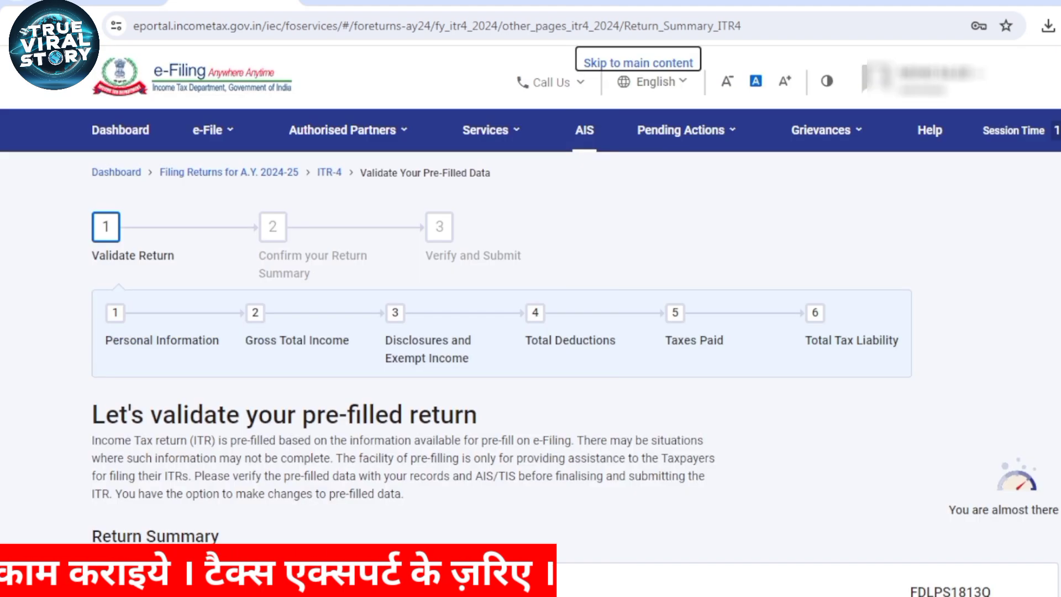
# Step: Open Total Deductions from the return summary and answer No to eligibility for the Section 80CCD(2) employer pension contribution deduction
pyautogui.scroll(-6, 531, 332)
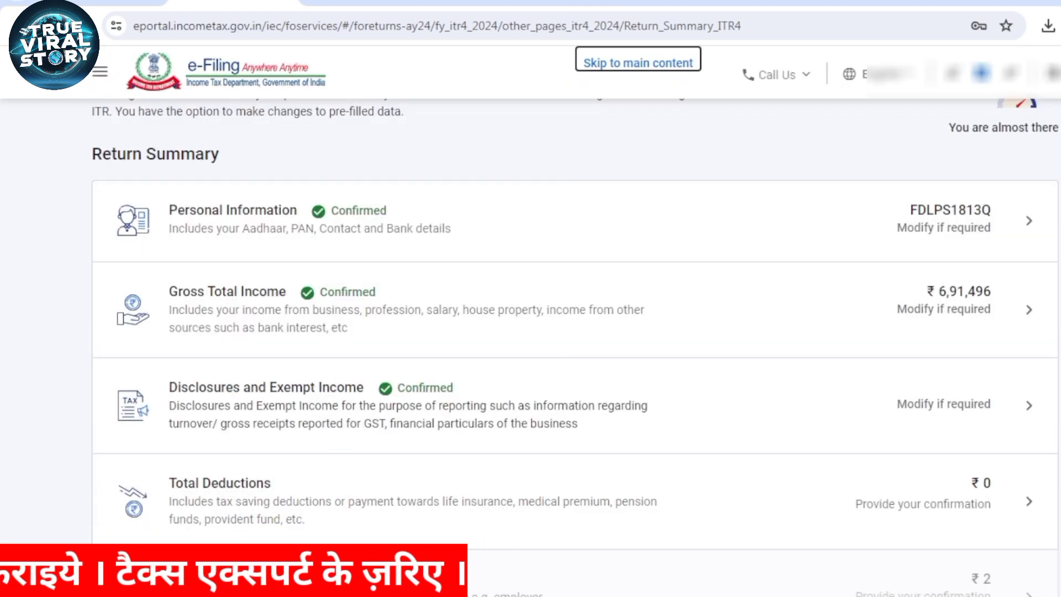
pyautogui.scroll(-1, 531, 332)
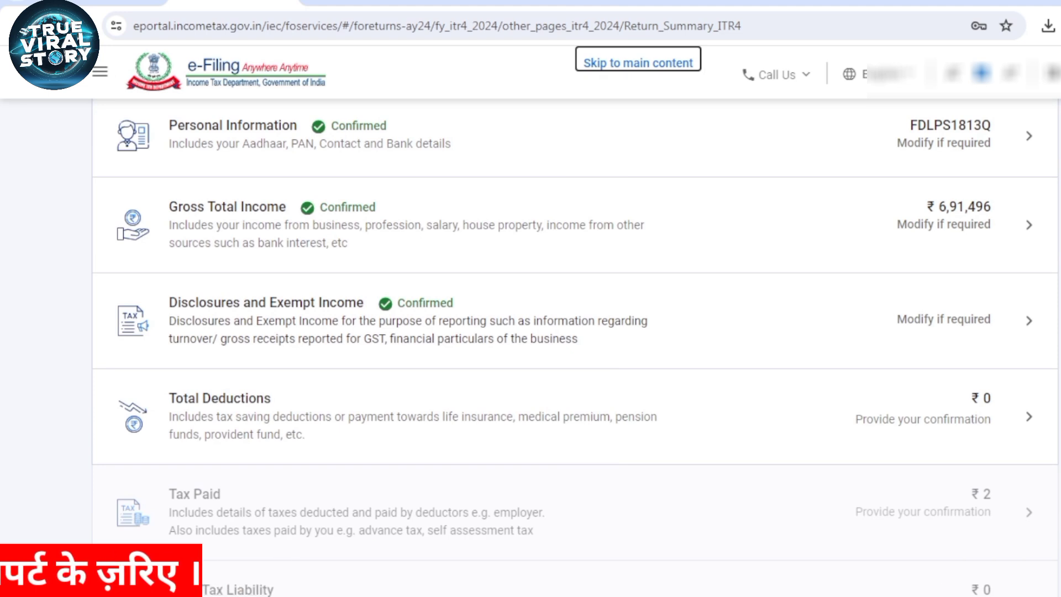
pyautogui.scroll(-1, 530, 331)
pyautogui.click(574, 331)
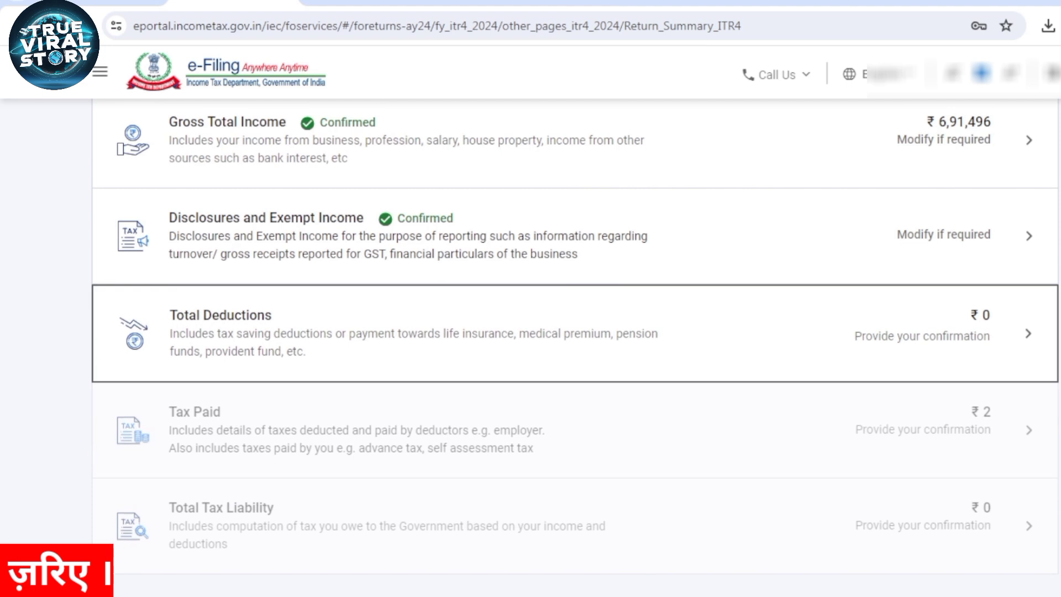
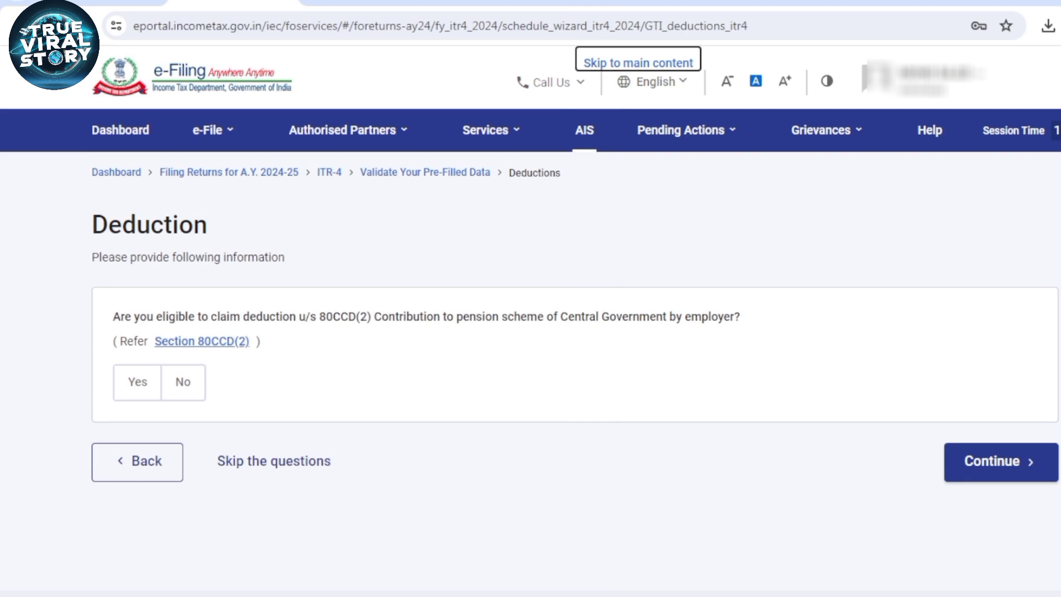
pyautogui.click(183, 381)
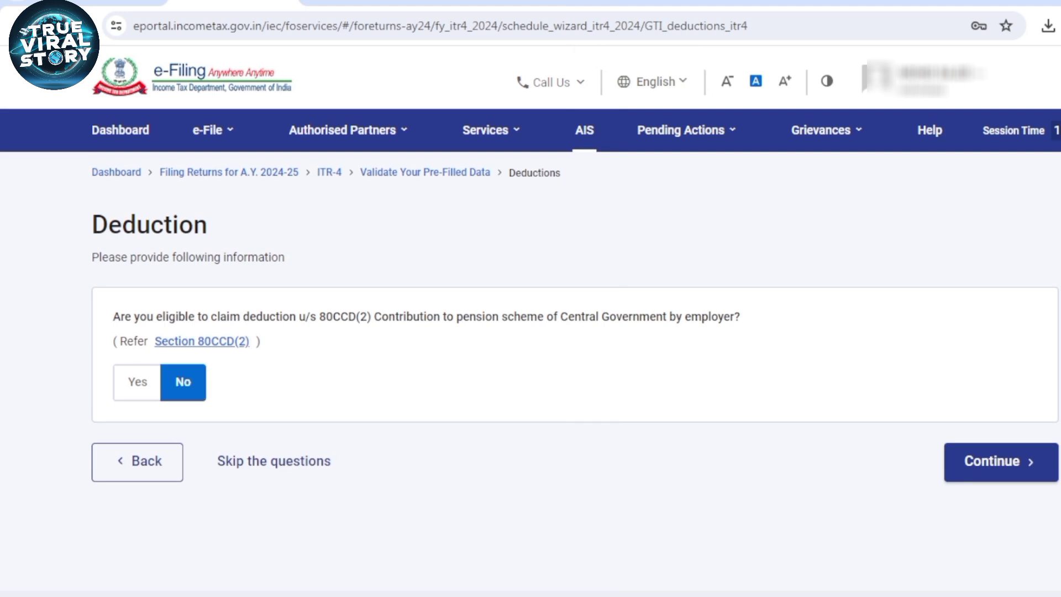
pyautogui.click(1001, 461)
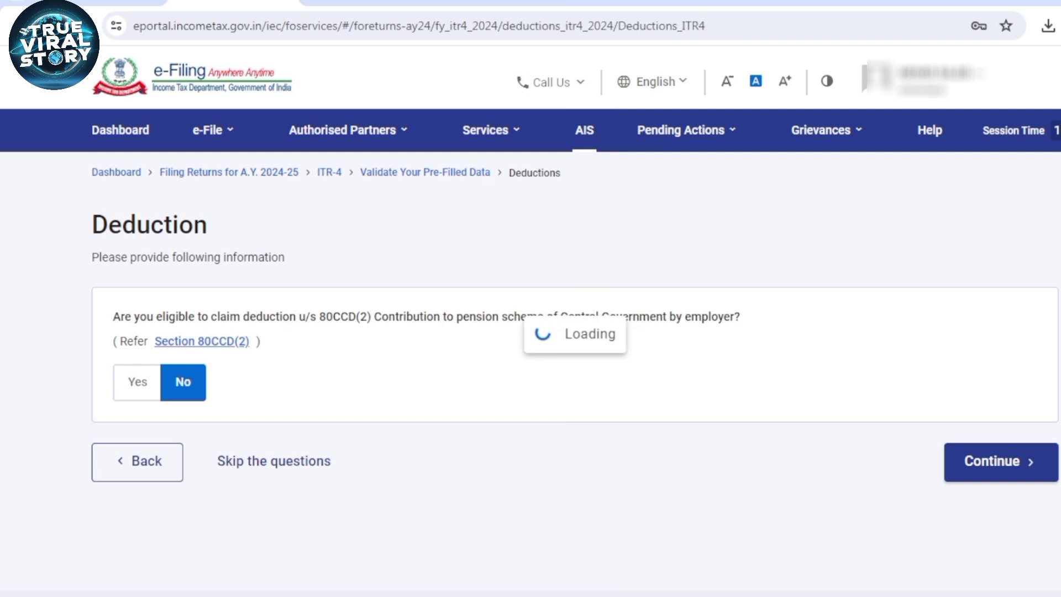
# Step: Check the available deduction claims and confirm Total Deductions without adding any claim
pyautogui.scroll(-5, 575, 348)
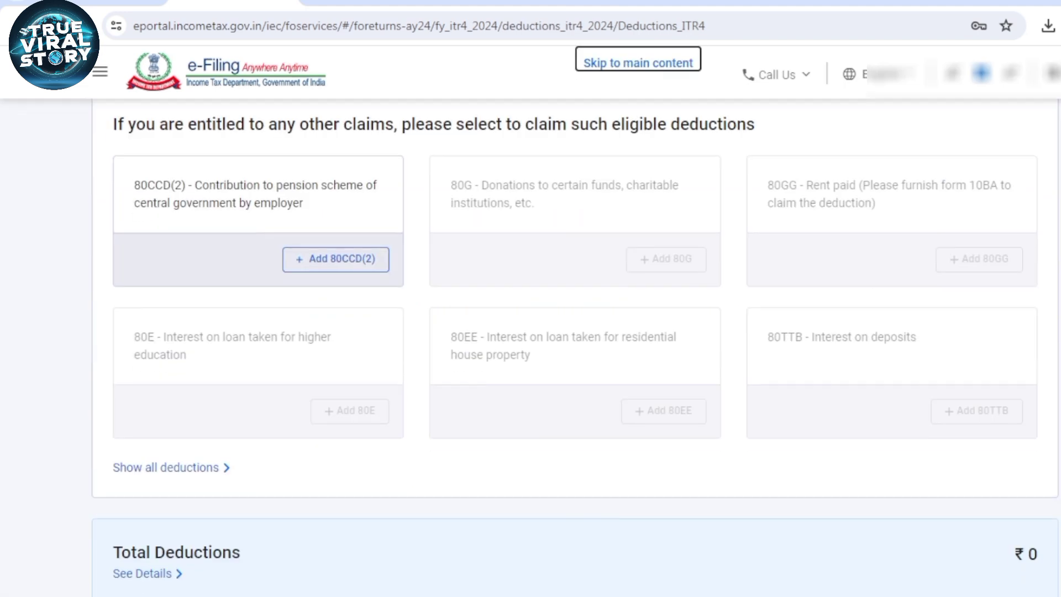
pyautogui.scroll(-4, 575, 349)
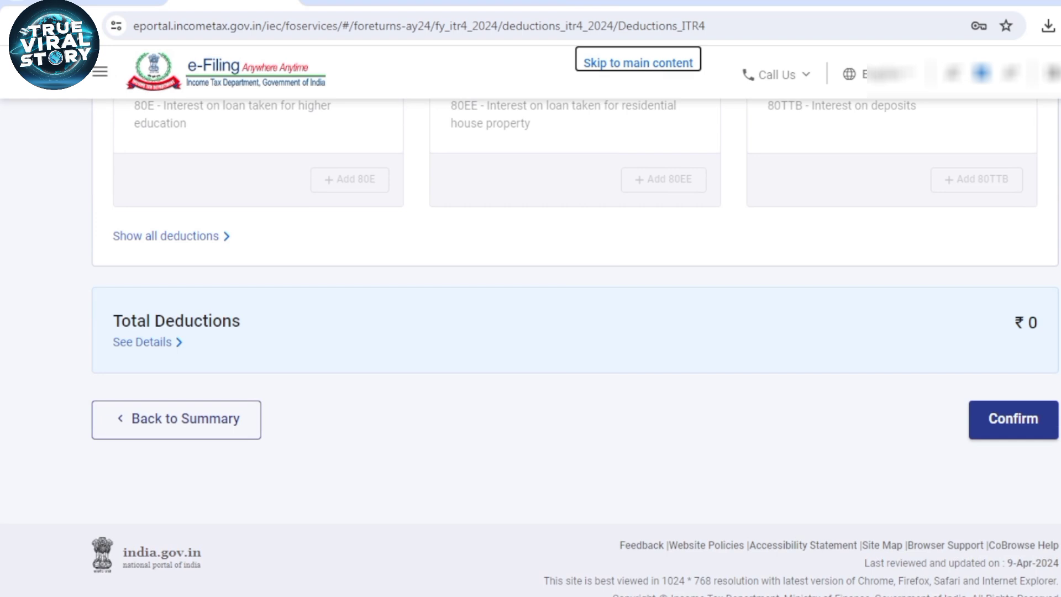
pyautogui.click(1014, 419)
pyautogui.click(1013, 419)
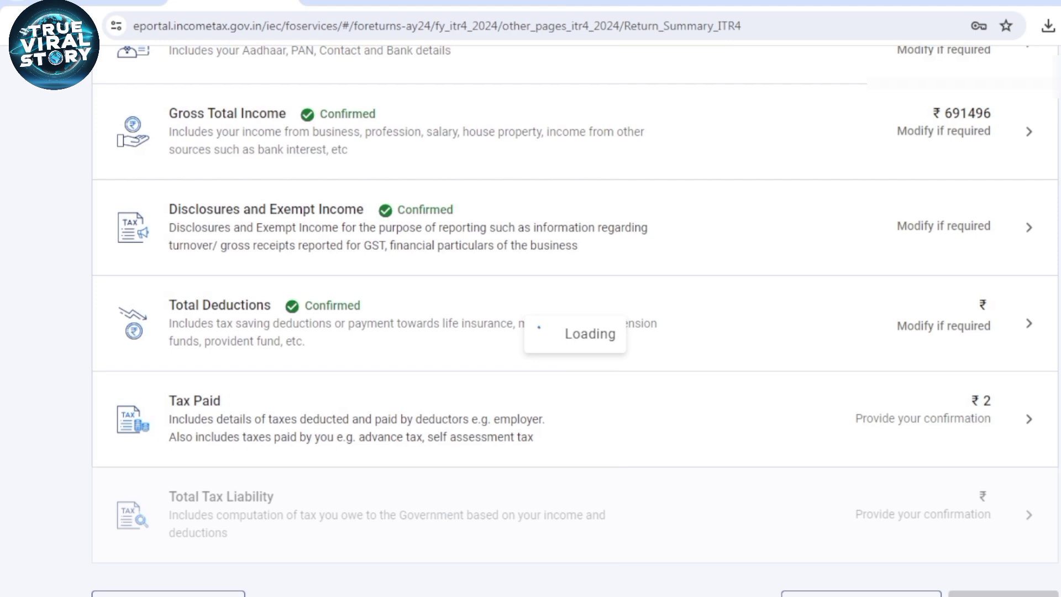
# Step: Open Tax Paid from the return summary and examine its TDS, TCS and advance tax entries, especially TDS 2(i) on income other than salary
pyautogui.scroll(-5, 530, 332)
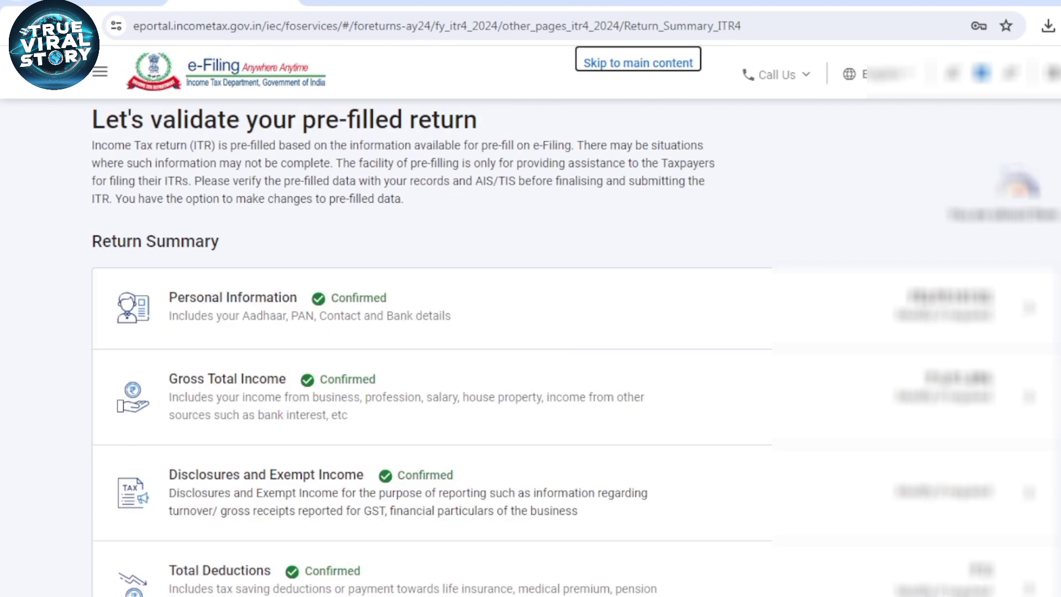
pyautogui.scroll(-5, 531, 332)
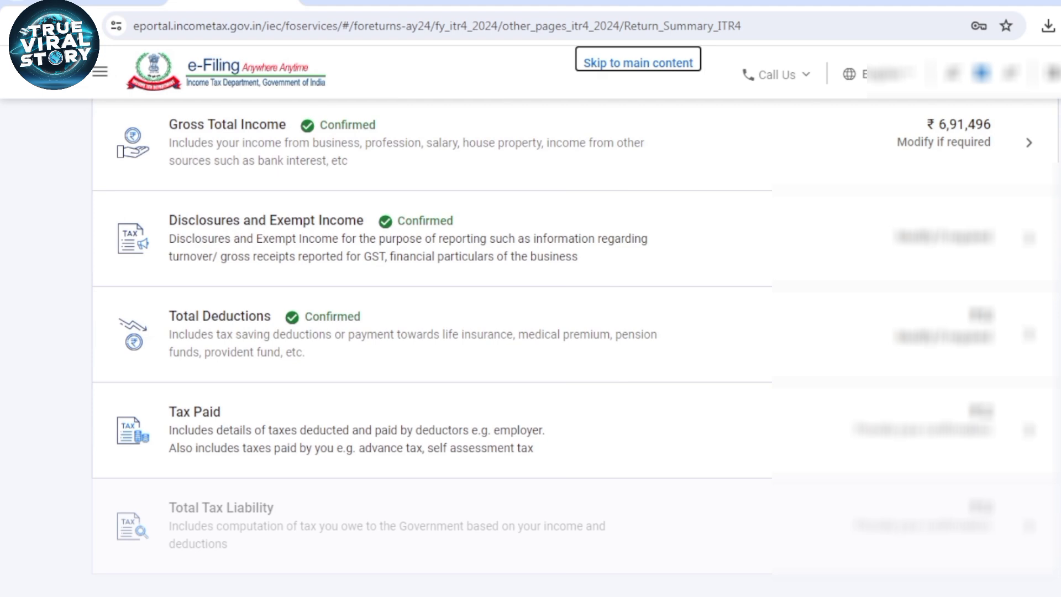
pyautogui.click(575, 430)
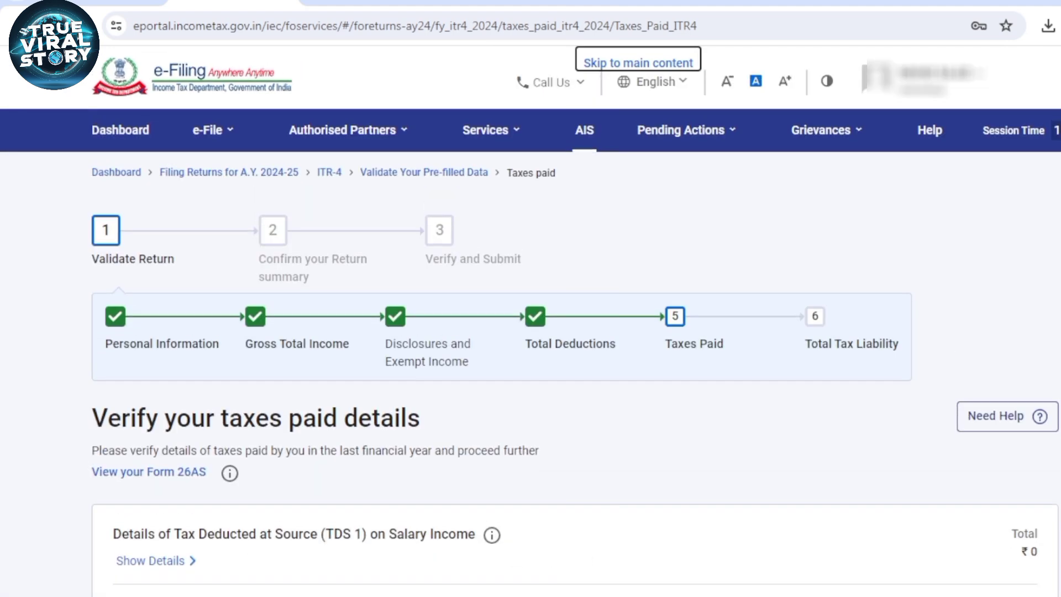
pyautogui.scroll(-7, 574, 347)
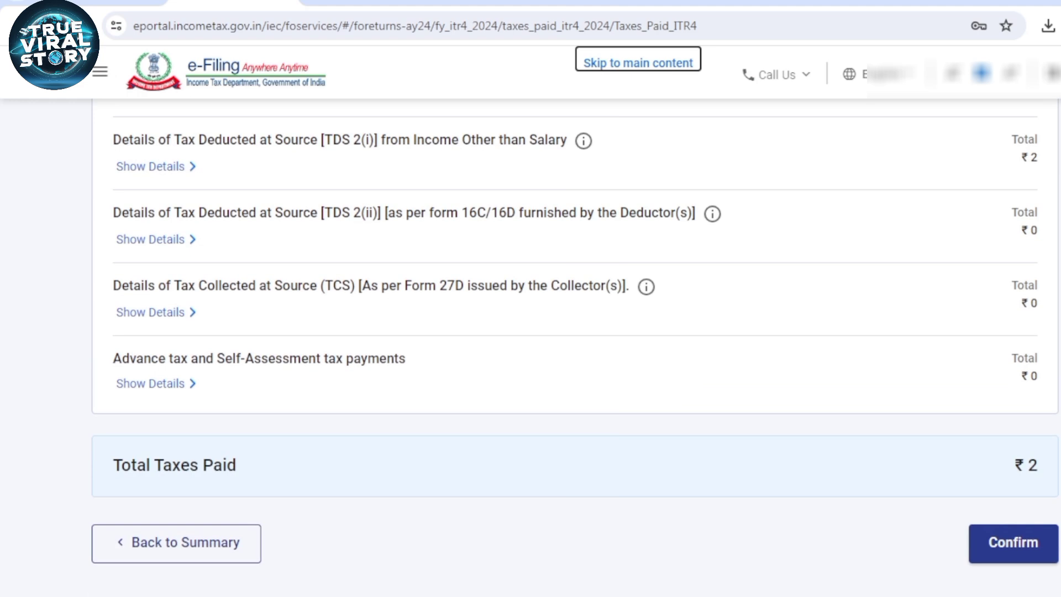
pyautogui.scroll(-2, 574, 332)
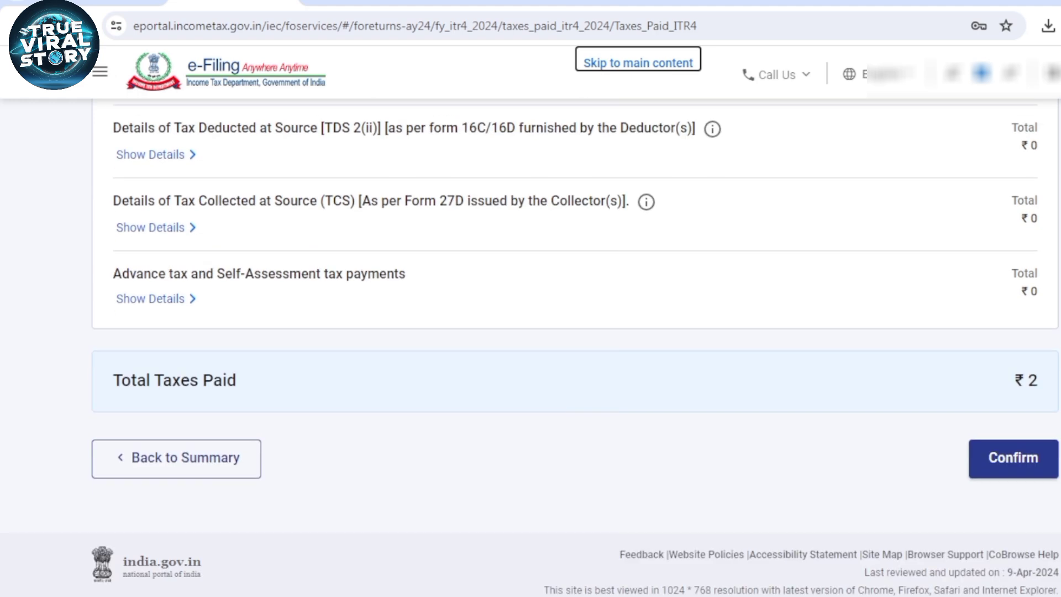
pyautogui.scroll(5, 575, 347)
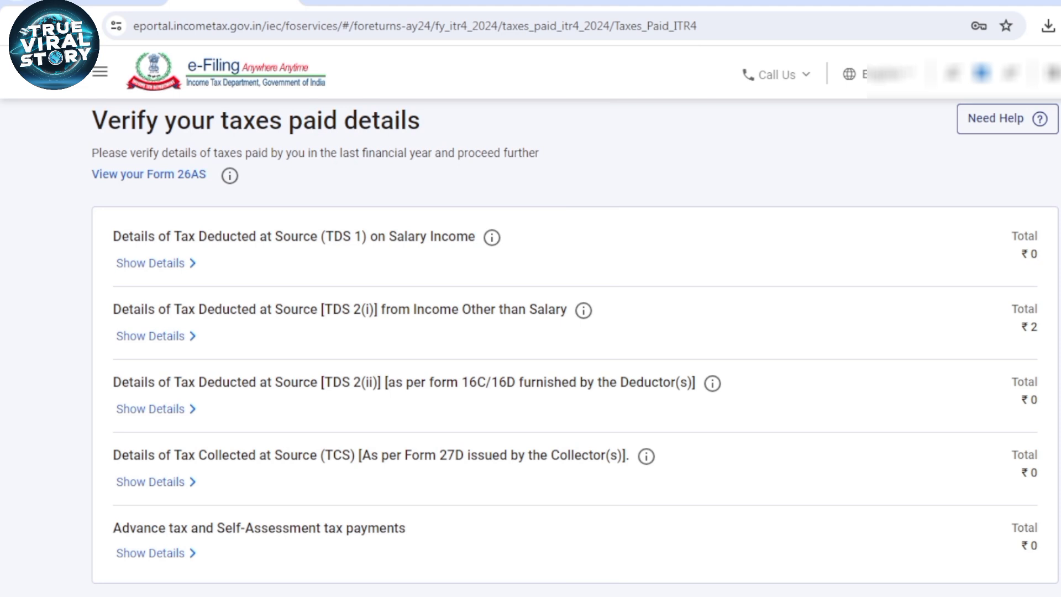
pyautogui.moveTo(196, 310); pyautogui.dragTo(484, 309)
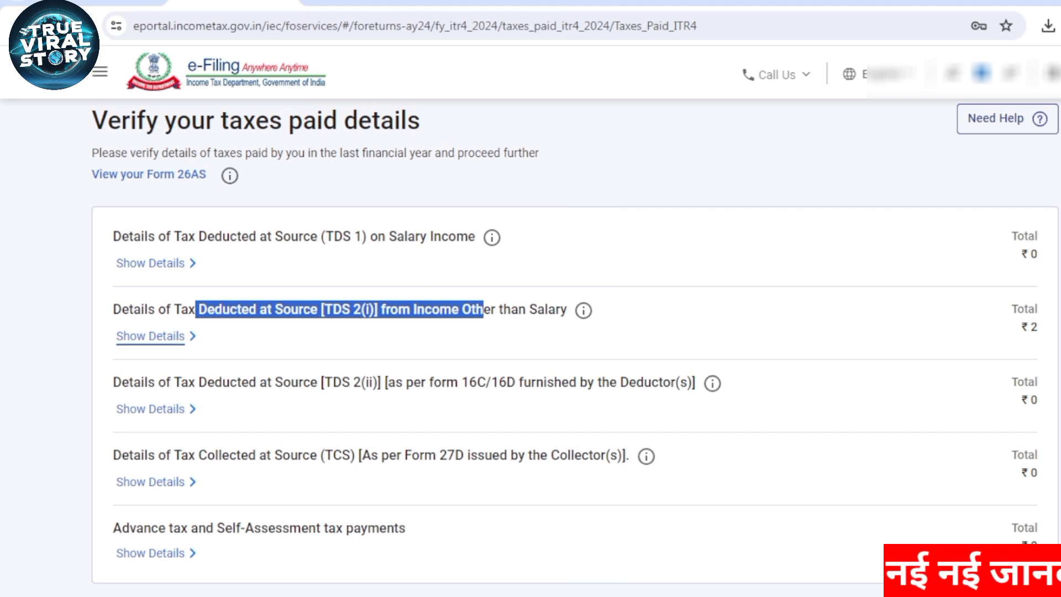
pyautogui.moveTo(112, 308); pyautogui.dragTo(186, 336)
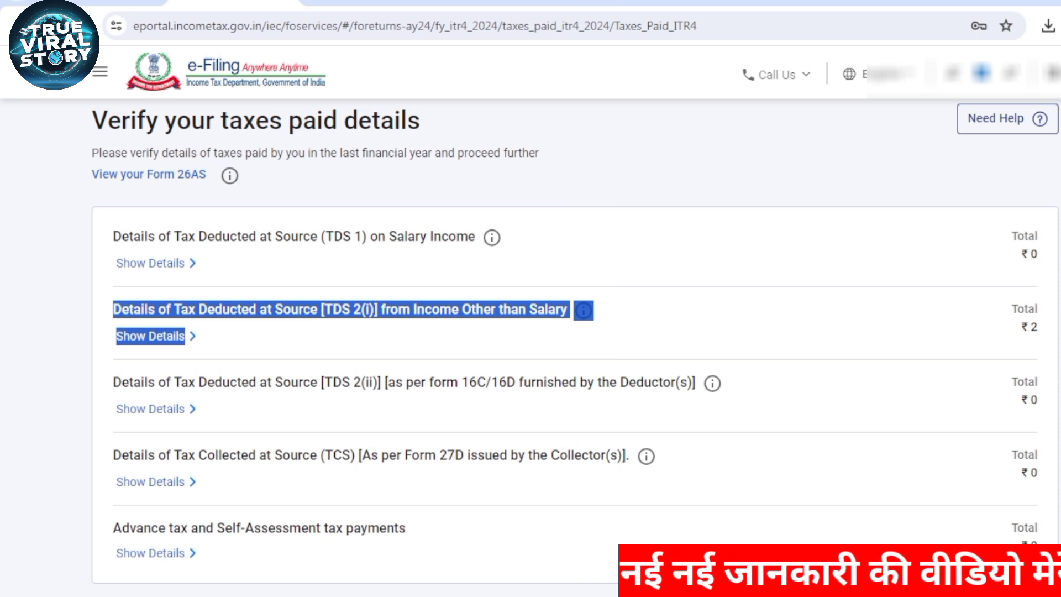
# Step: Show the details of advance tax and self-assessment tax payments and confirm the taxes paid without adding another entry
pyautogui.scroll(-2, 575, 347)
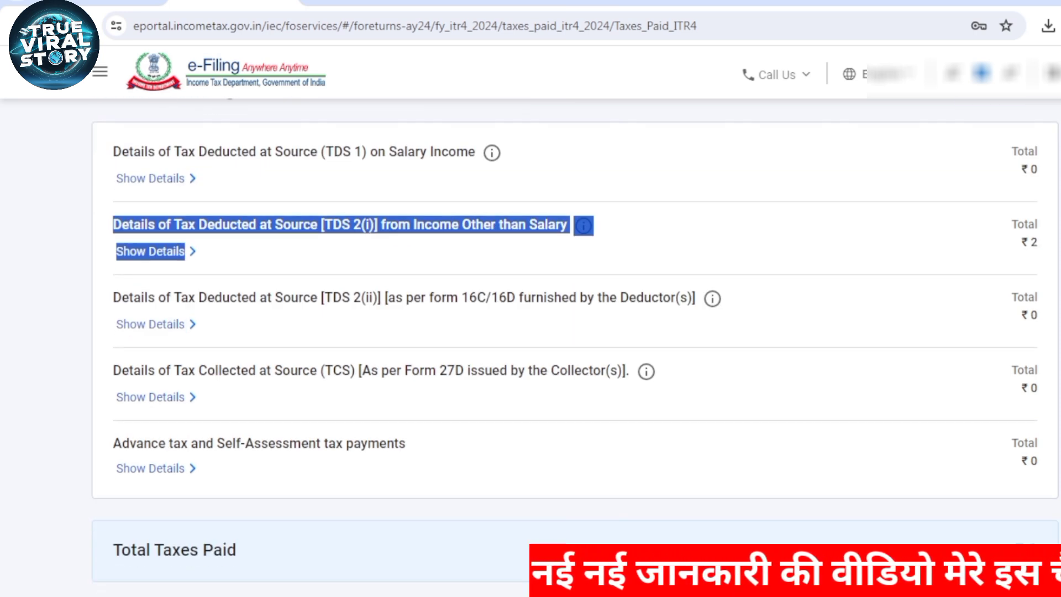
pyautogui.moveTo(121, 443)
pyautogui.mouseDown()
pyautogui.moveTo(186, 468)
pyautogui.moveTo(113, 444)
pyautogui.mouseUp()
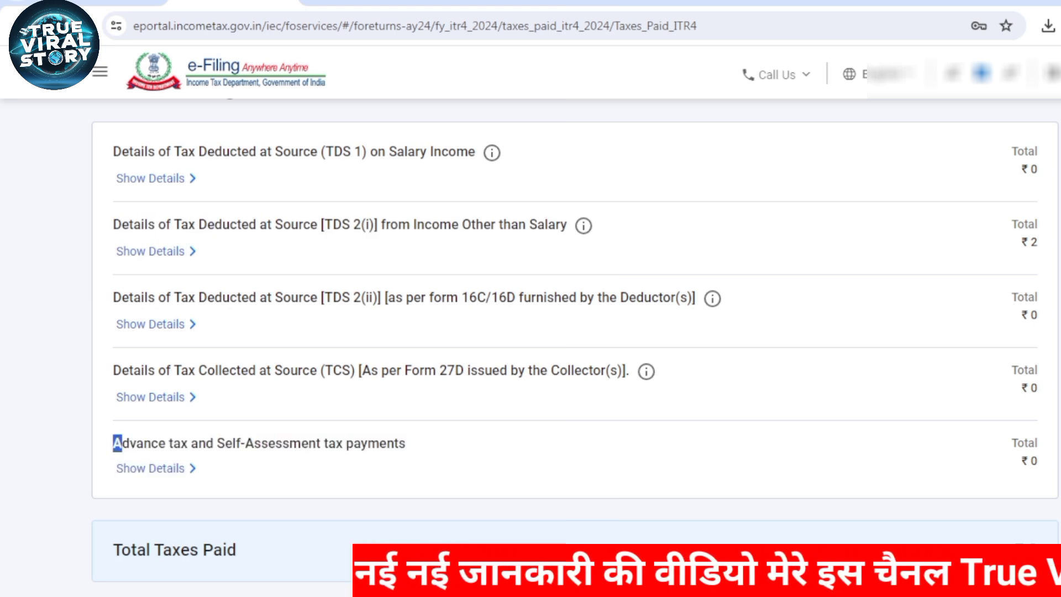
pyautogui.click(115, 443)
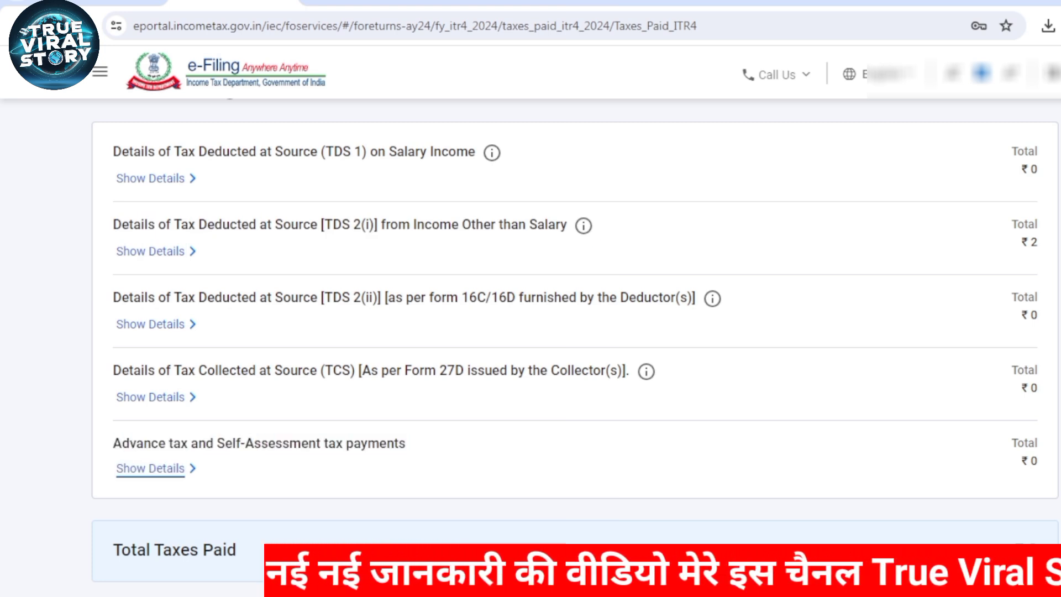
pyautogui.click(150, 468)
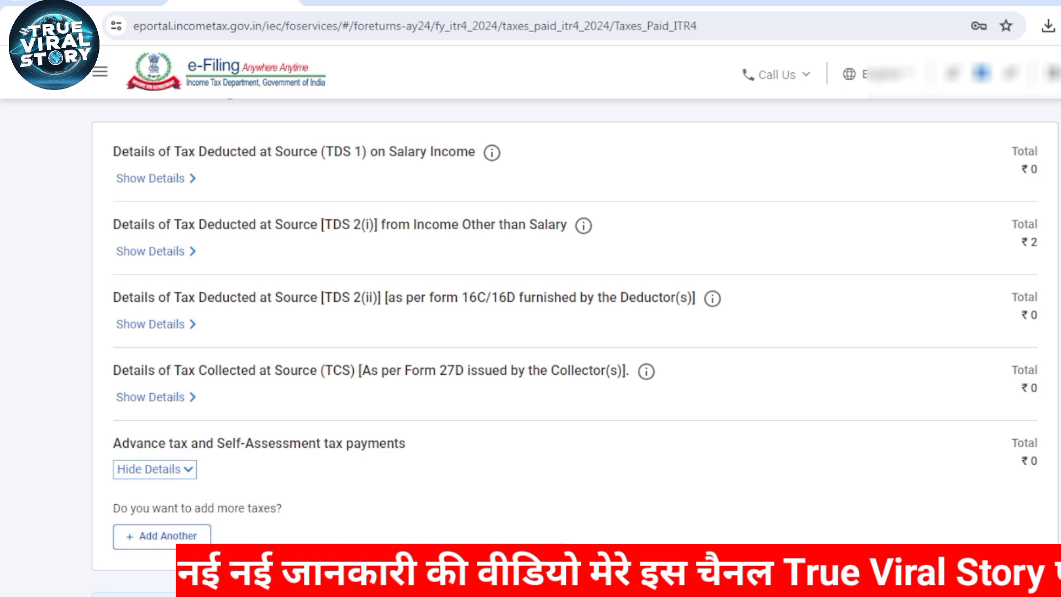
pyautogui.scroll(-3, 531, 331)
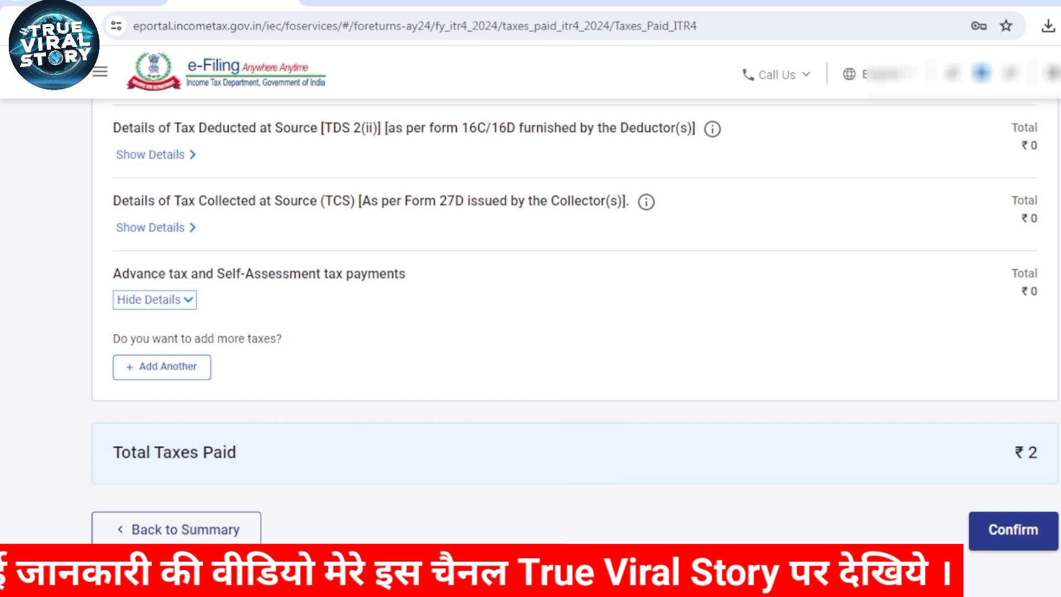
pyautogui.click(1013, 530)
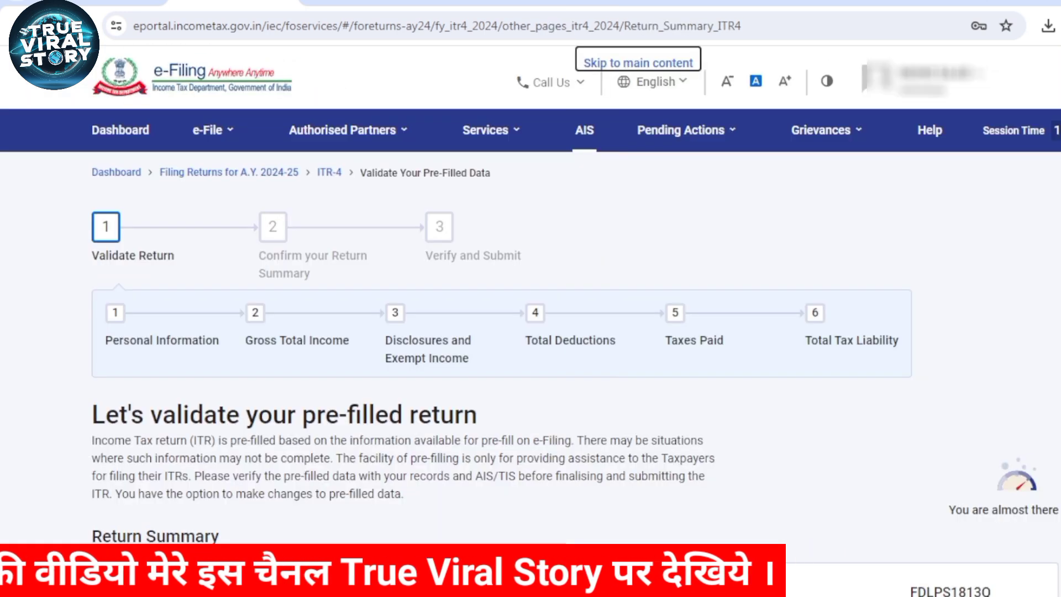
# Step: Open Total Tax Liability from the return summary and examine the Computation of Income section, starting with Gross Total Income
pyautogui.scroll(-10, 575, 331)
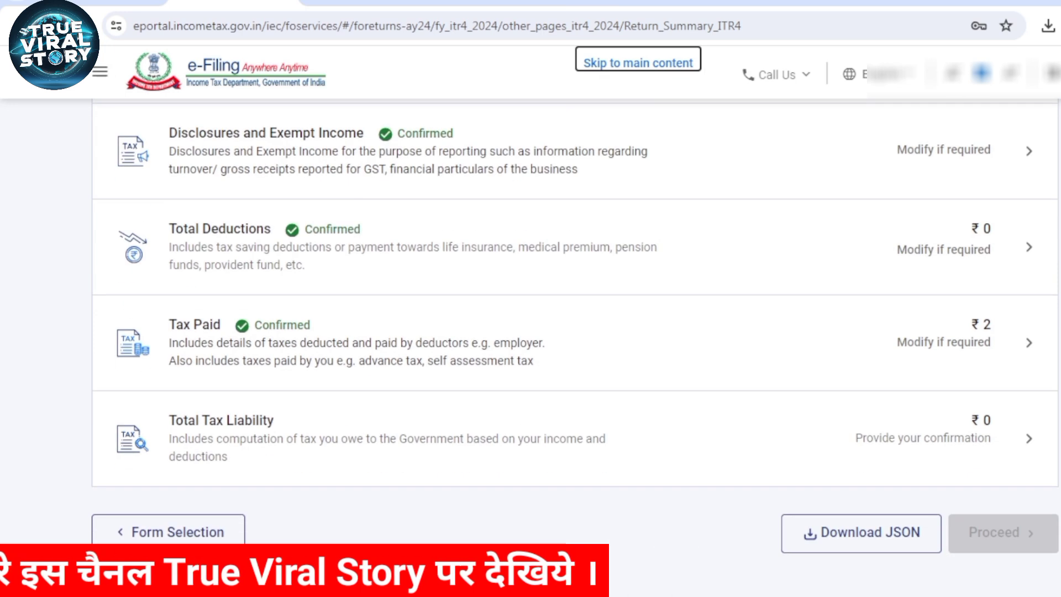
pyautogui.click(575, 438)
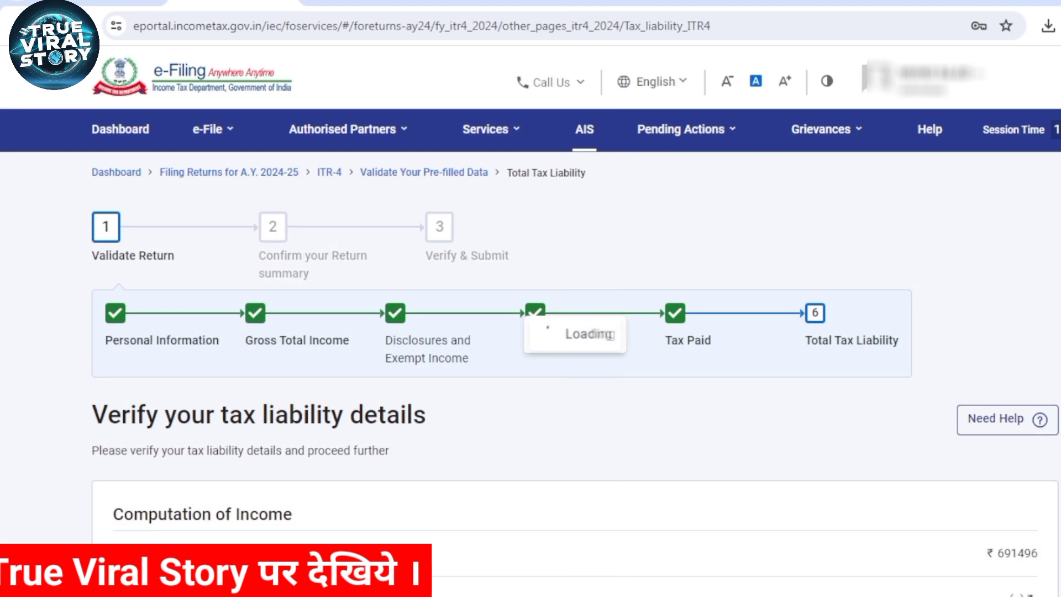
pyautogui.scroll(-6, 575, 332)
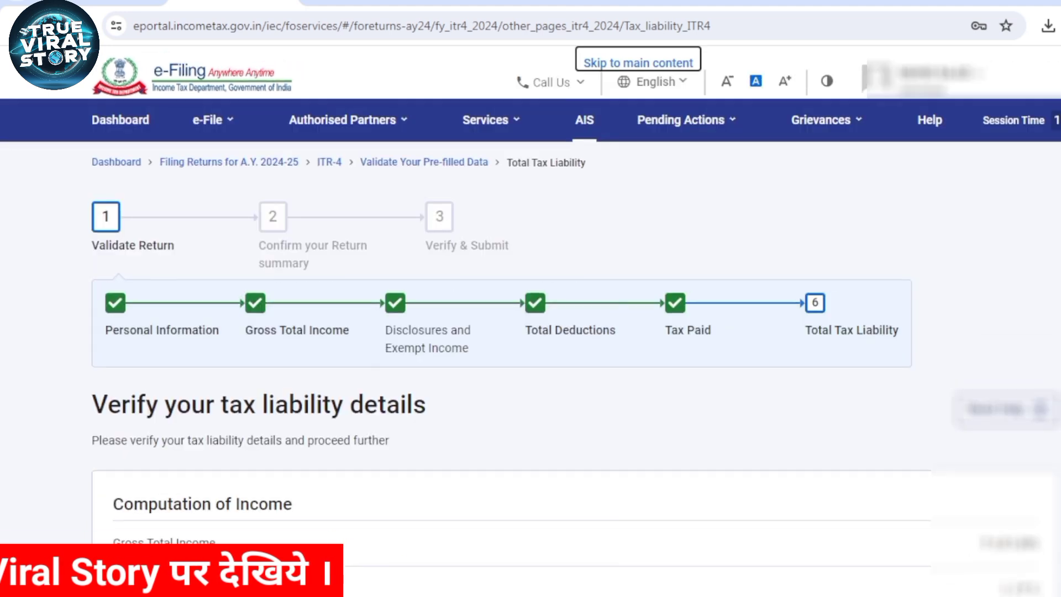
pyautogui.scroll(-5, 531, 342)
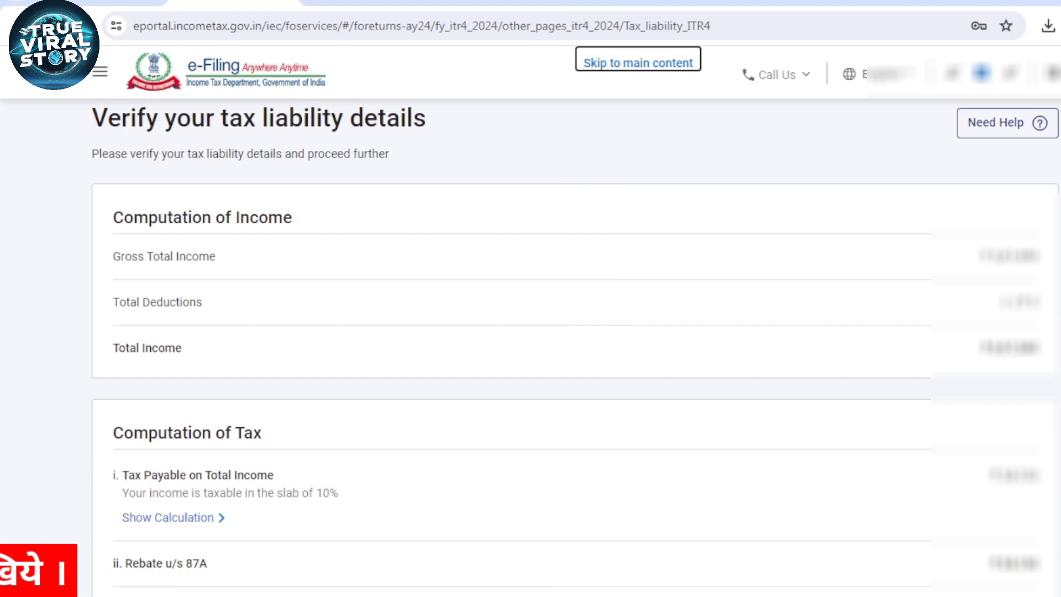
pyautogui.moveTo(114, 218); pyautogui.dragTo(292, 218)
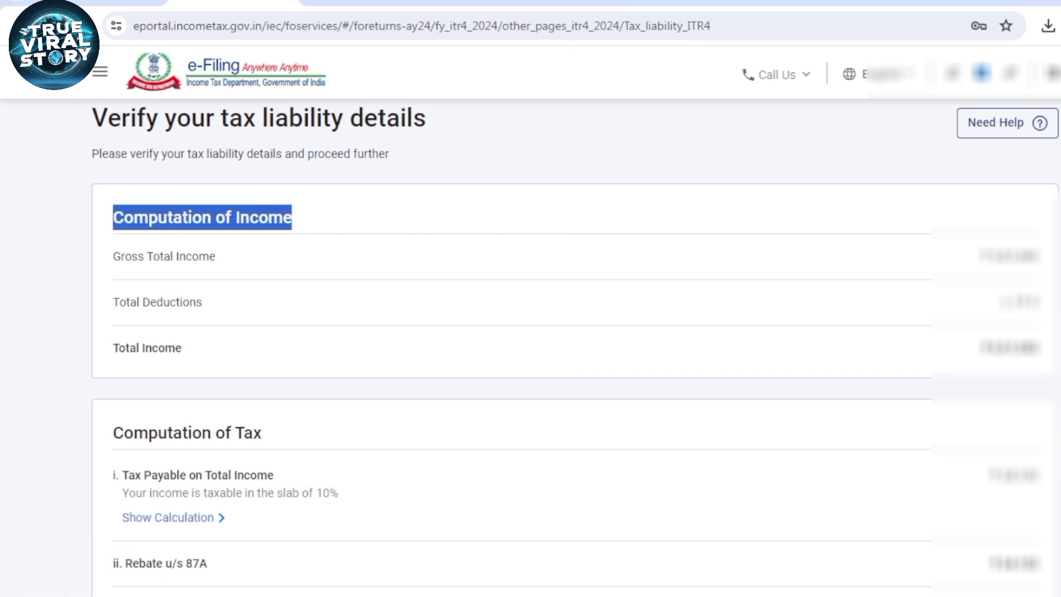
pyautogui.moveTo(144, 256); pyautogui.dragTo(1039, 257)
pyautogui.scroll(-3, 531, 342)
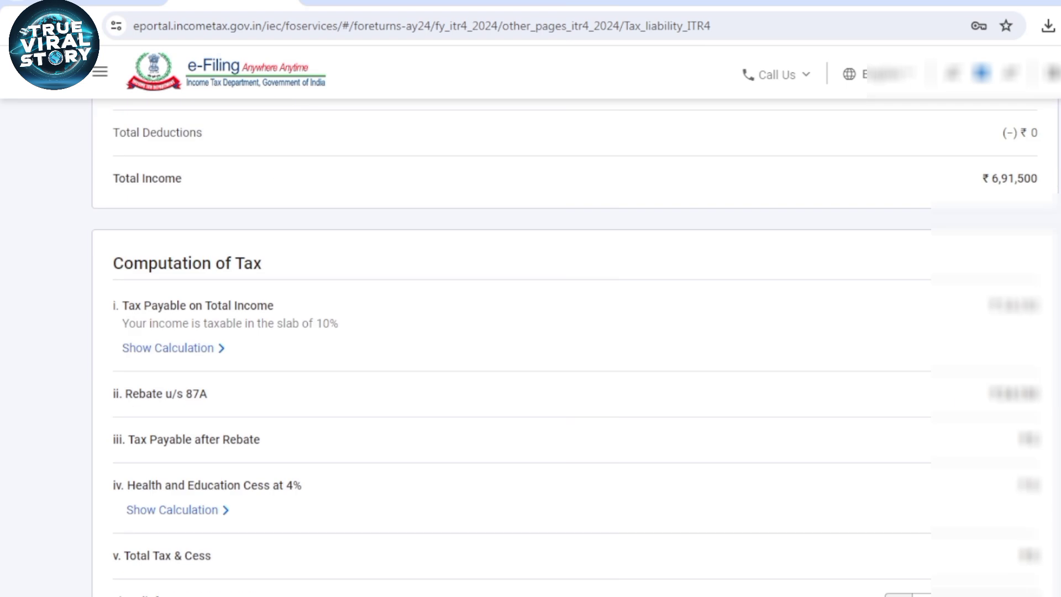
# Step: Check the Computation of Tax, including the 87A rebate, cess, interest and late fee, and confirm the total tax liability
pyautogui.moveTo(123, 263); pyautogui.dragTo(253, 263)
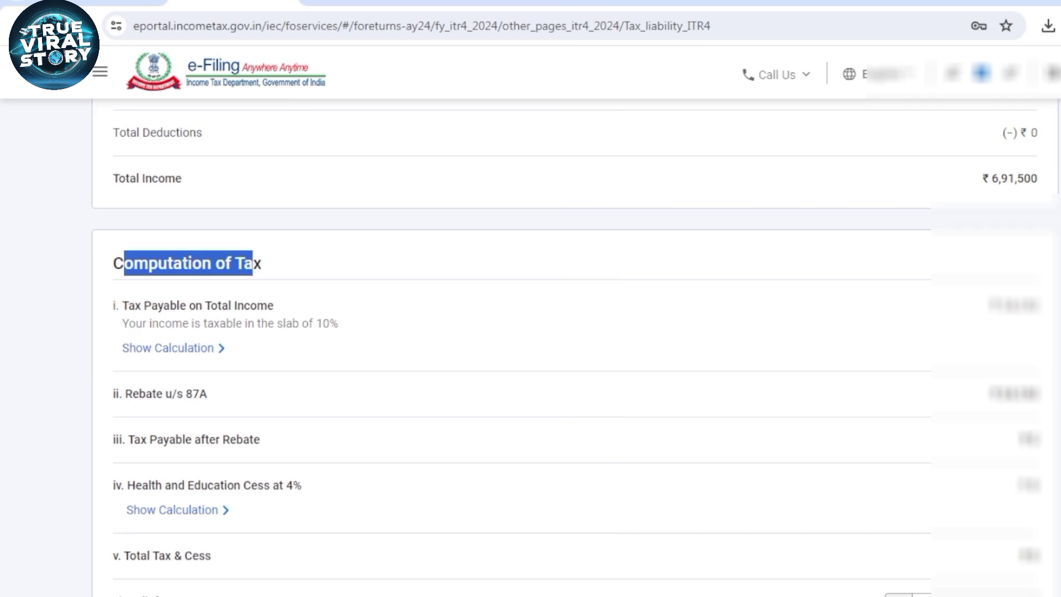
pyautogui.moveTo(135, 306); pyautogui.dragTo(250, 306)
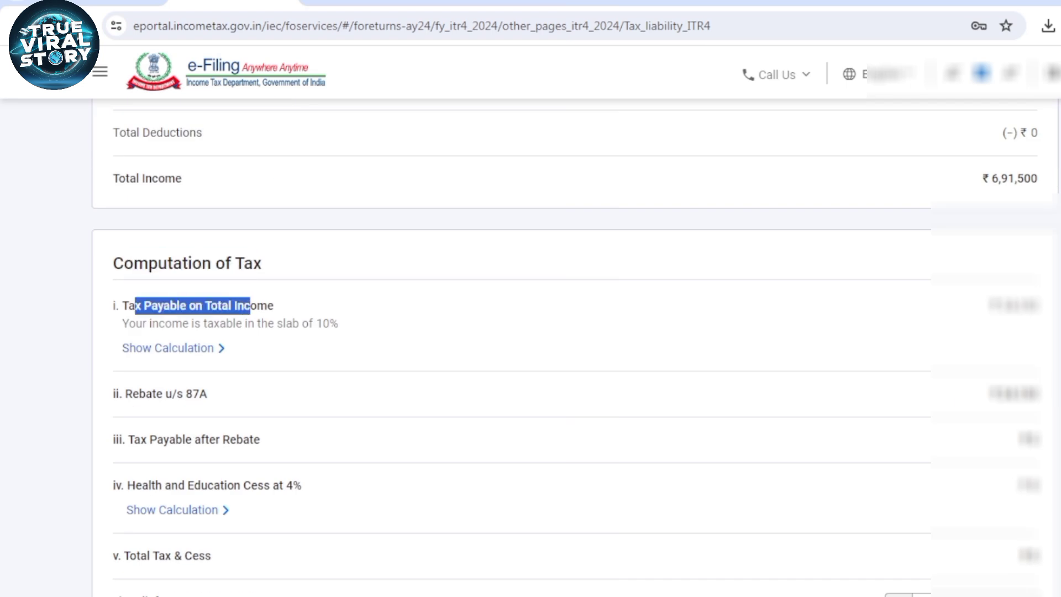
pyautogui.scroll(-2, 575, 347)
pyautogui.moveTo(140, 309); pyautogui.dragTo(200, 309)
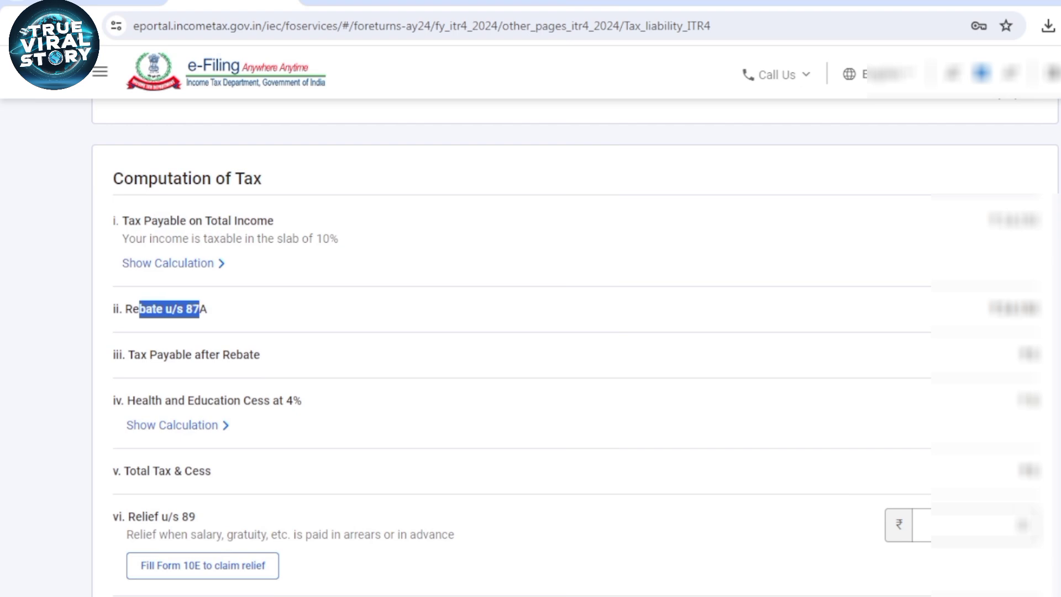
pyautogui.moveTo(185, 355); pyautogui.dragTo(261, 362)
pyautogui.click(261, 362)
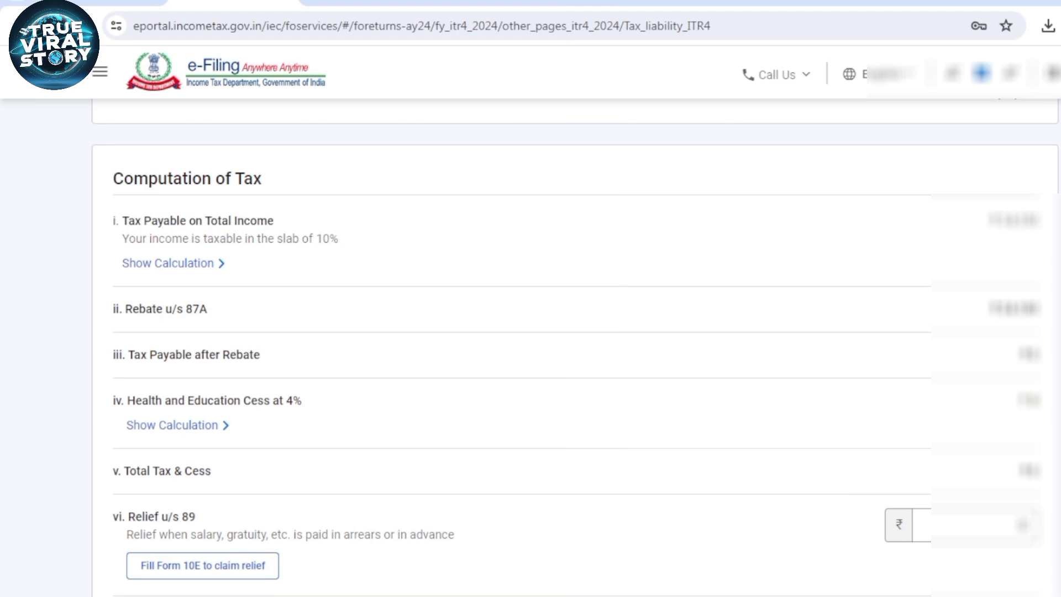
pyautogui.scroll(-7, 577, 347)
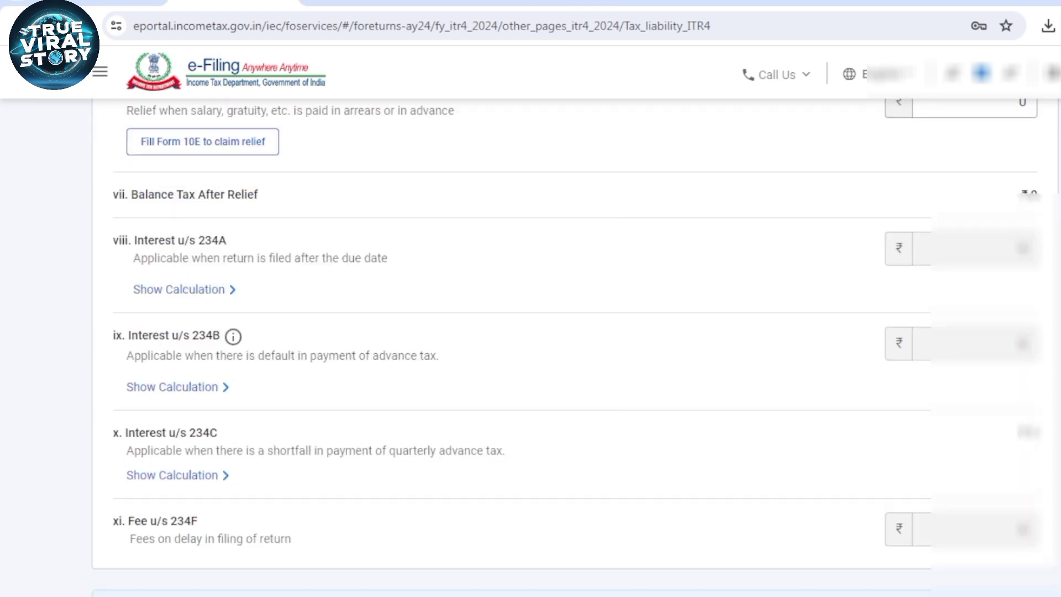
pyautogui.scroll(-4, 530, 332)
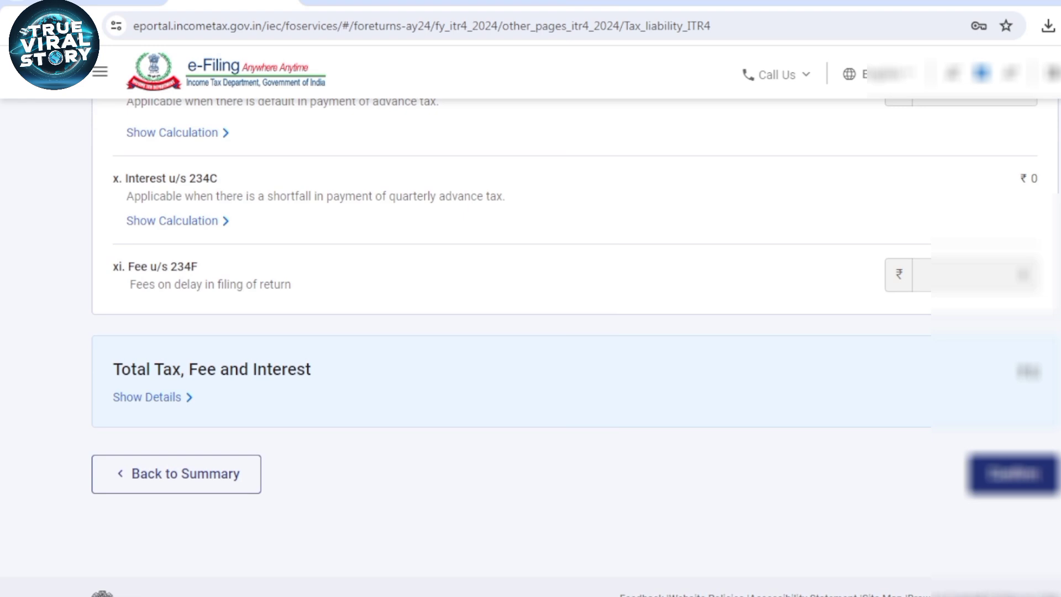
pyautogui.click(1013, 474)
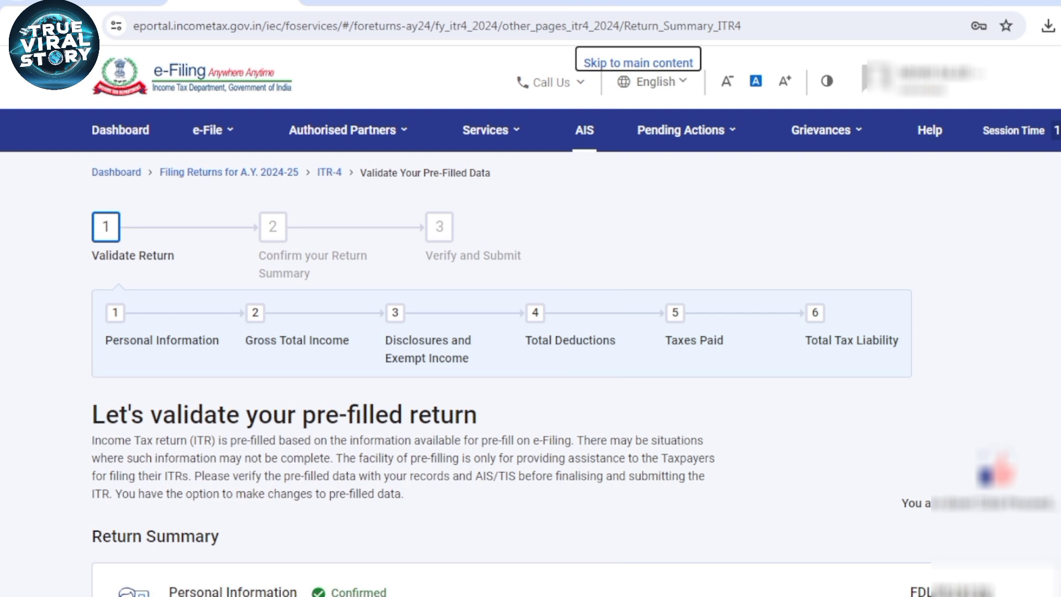
# Step: Check that every section of the return summary is confirmed and proceed to the tax summary
pyautogui.scroll(-2, 530, 354)
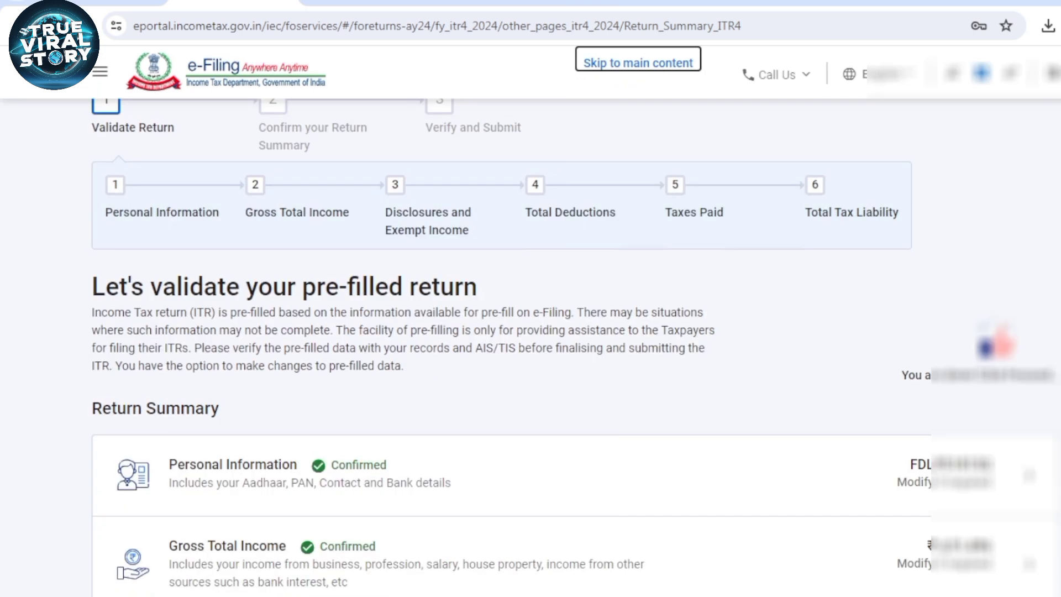
pyautogui.scroll(-4, 531, 353)
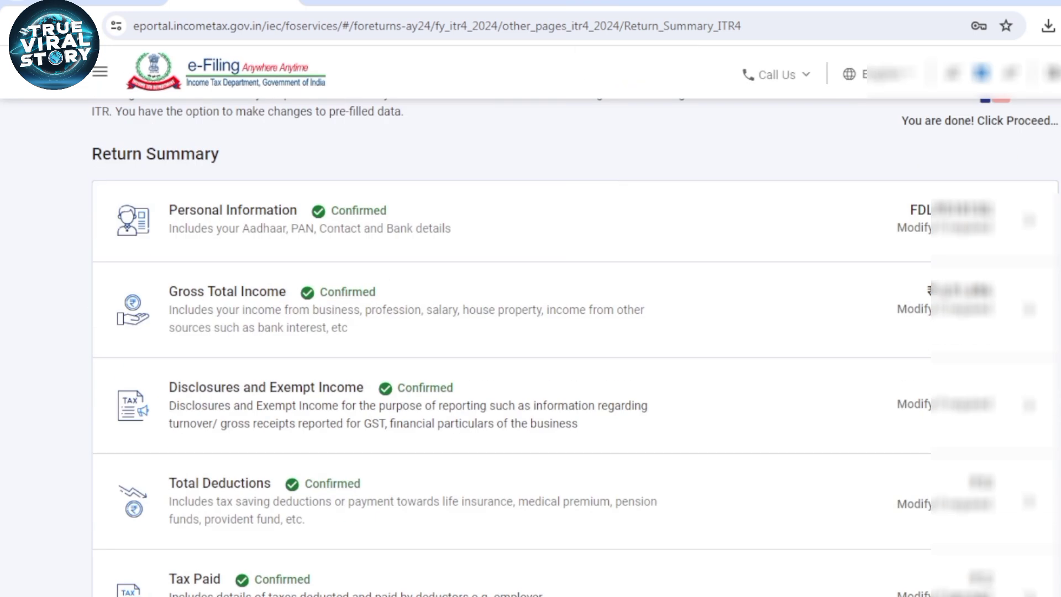
pyautogui.scroll(-6, 531, 353)
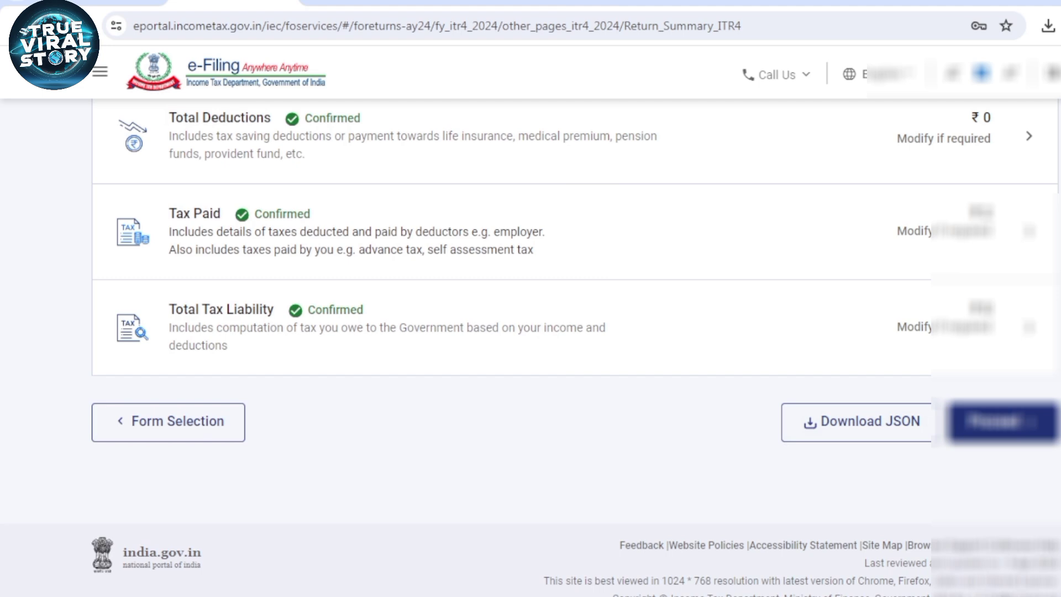
pyautogui.click(1003, 421)
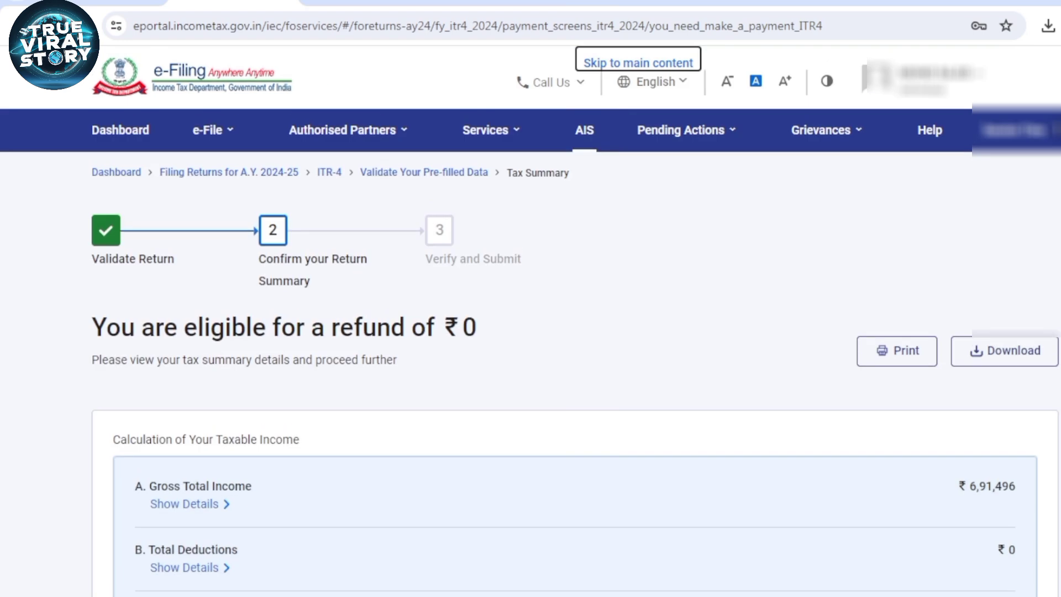
# Step: Review the refund eligibility, taxable income and tax payable in the tax summary and continue to the return preview stage
pyautogui.scroll(-2, 530, 332)
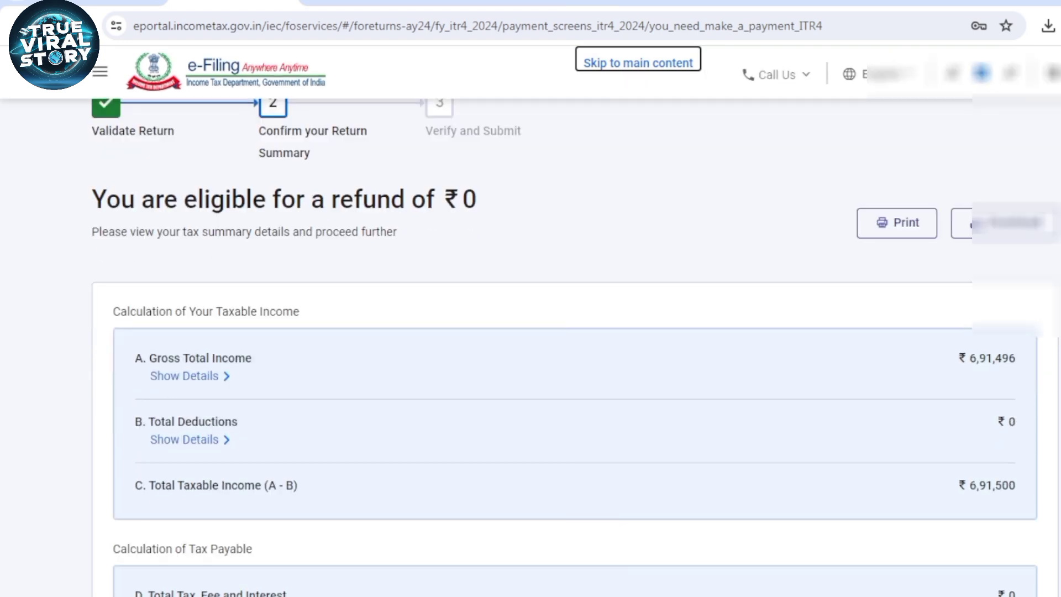
pyautogui.click(277, 199)
pyautogui.moveTo(92, 199); pyautogui.dragTo(426, 199)
pyautogui.click(426, 200)
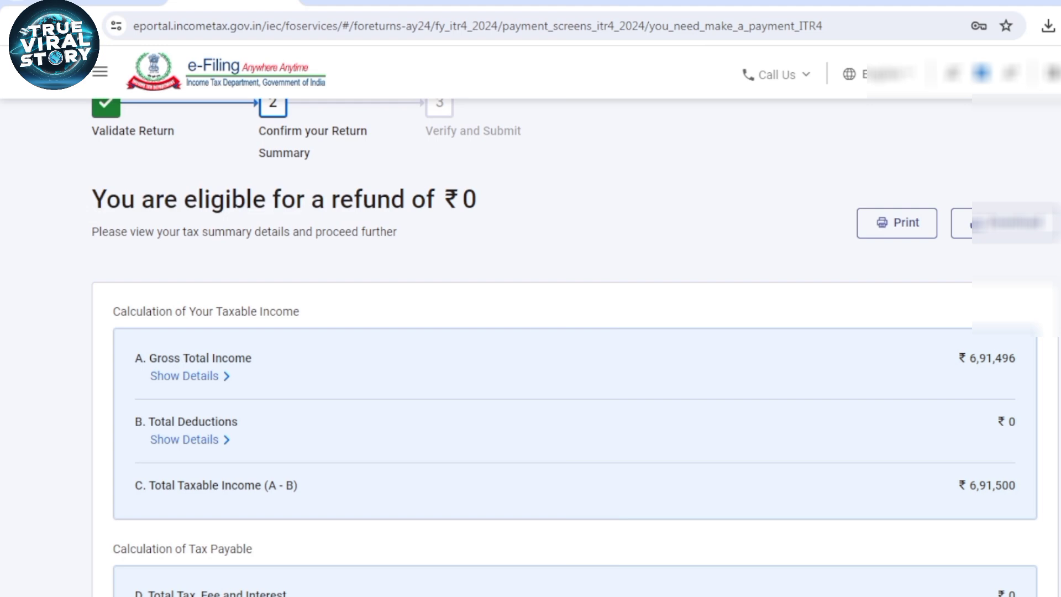
pyautogui.moveTo(92, 200); pyautogui.dragTo(427, 200)
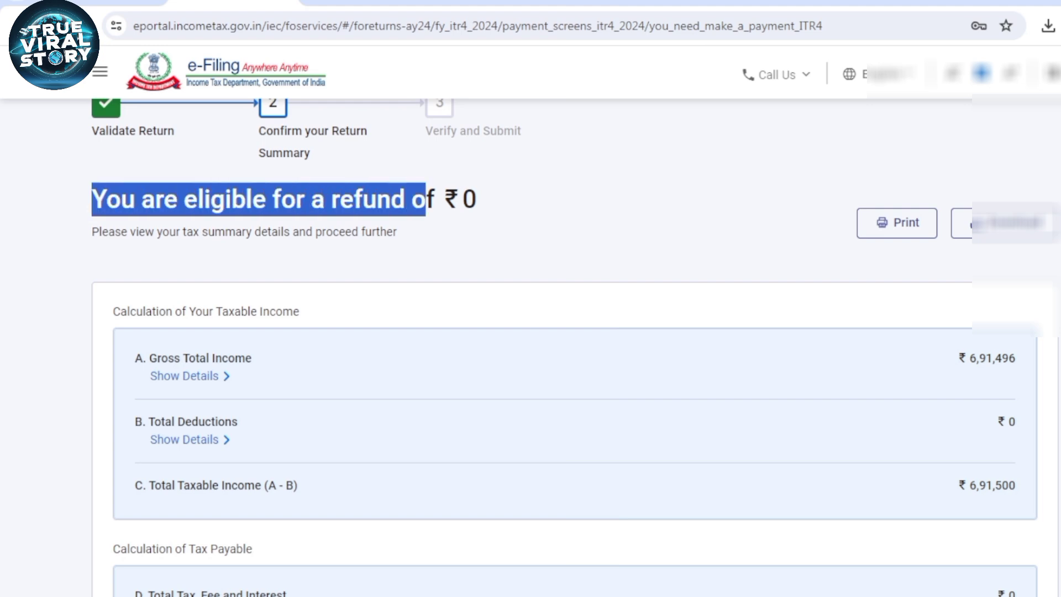
pyautogui.click(426, 200)
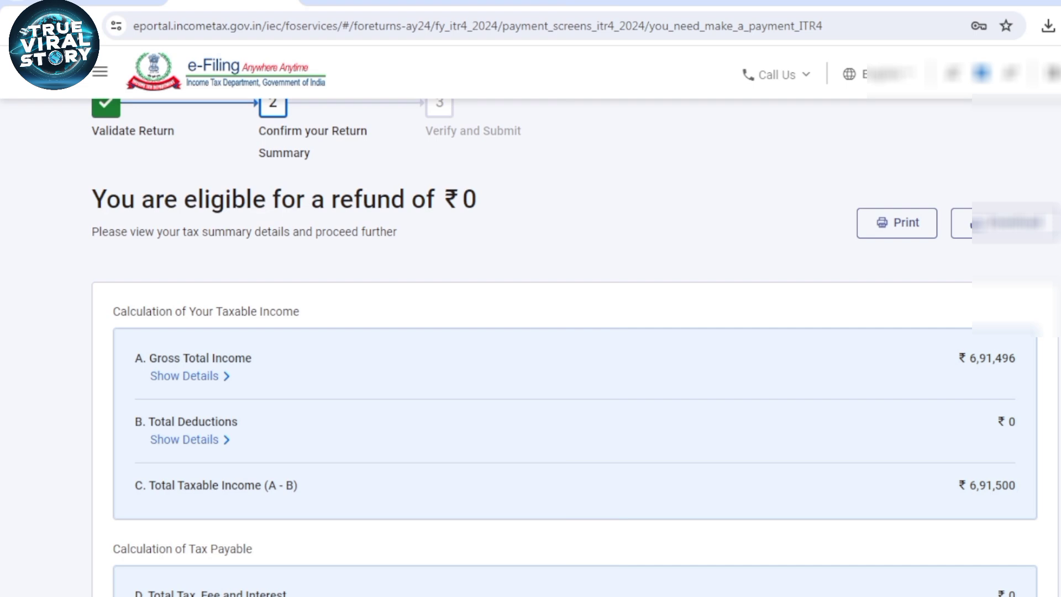
pyautogui.scroll(-8, 574, 348)
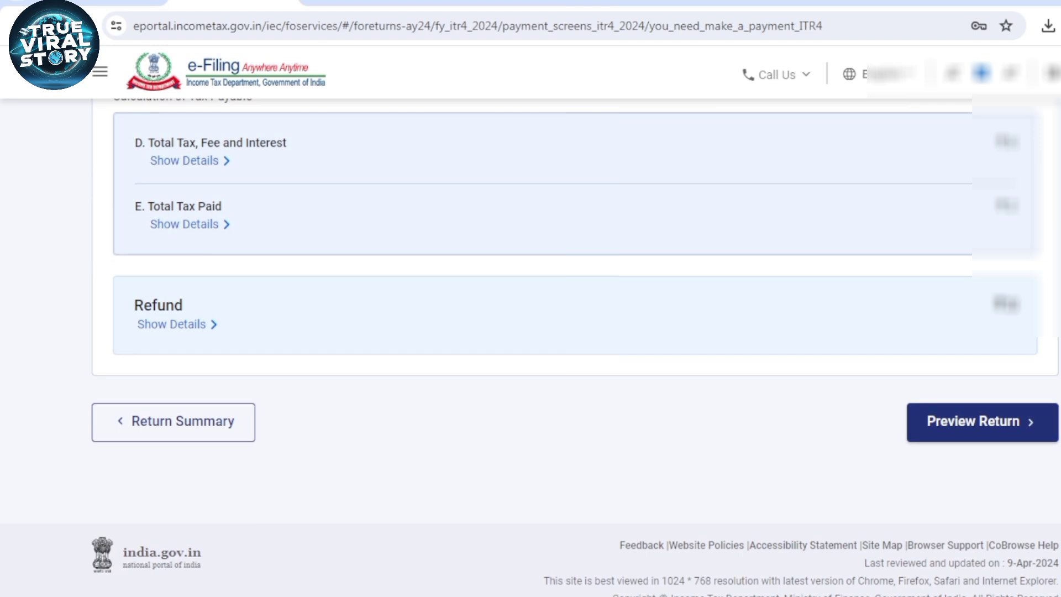
pyautogui.click(982, 422)
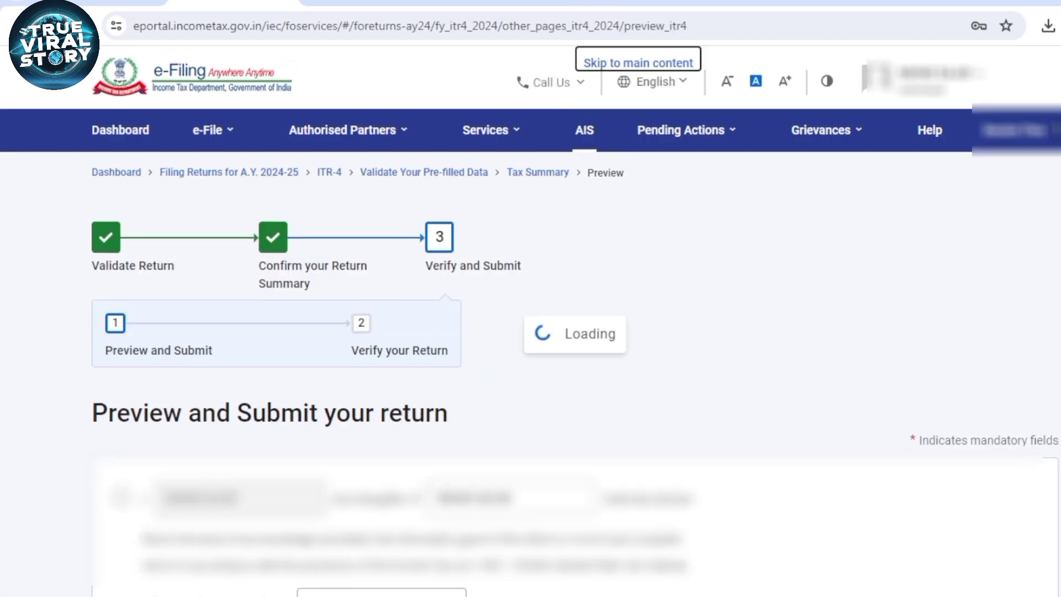
# Step: Accept the self-declaration, leave the Tax Return Preparer details blank, and proceed to the preview of the return
pyautogui.scroll(-4, 575, 348)
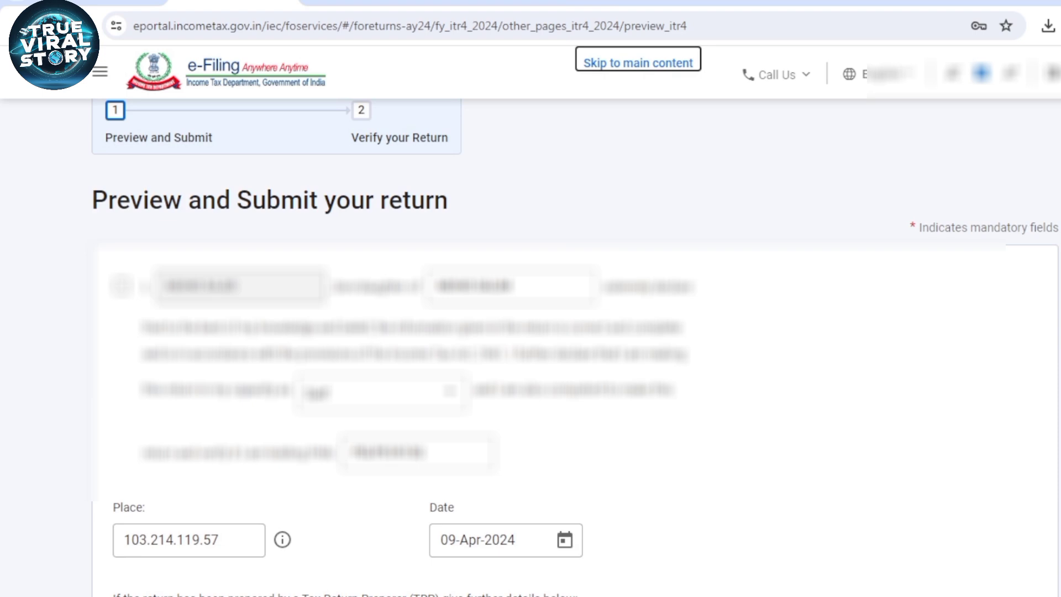
pyautogui.click(122, 286)
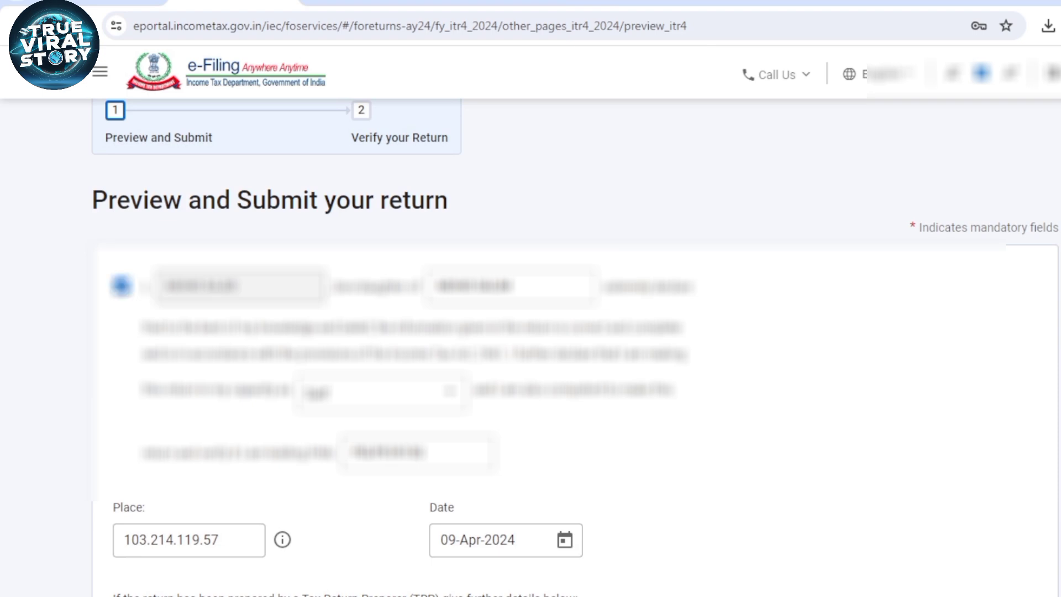
pyautogui.scroll(-2, 573, 347)
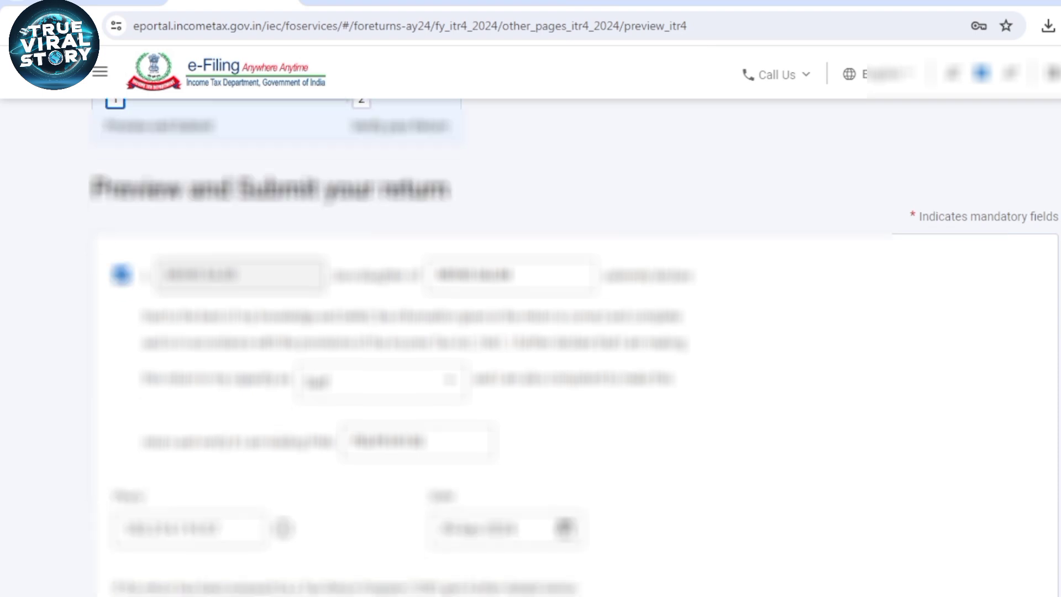
pyautogui.scroll(-4, 573, 347)
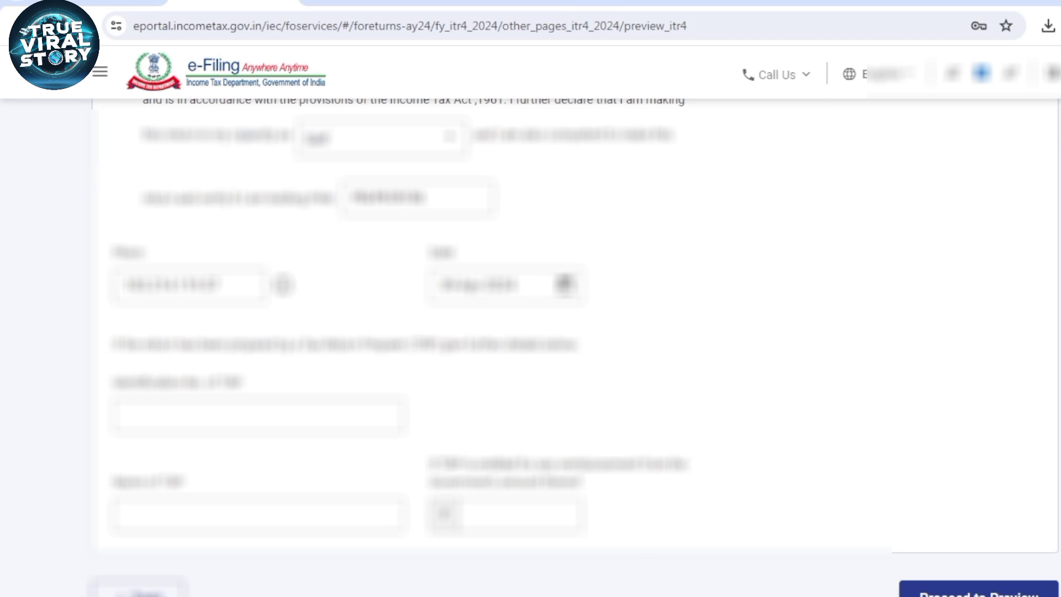
pyautogui.scroll(-2, 574, 347)
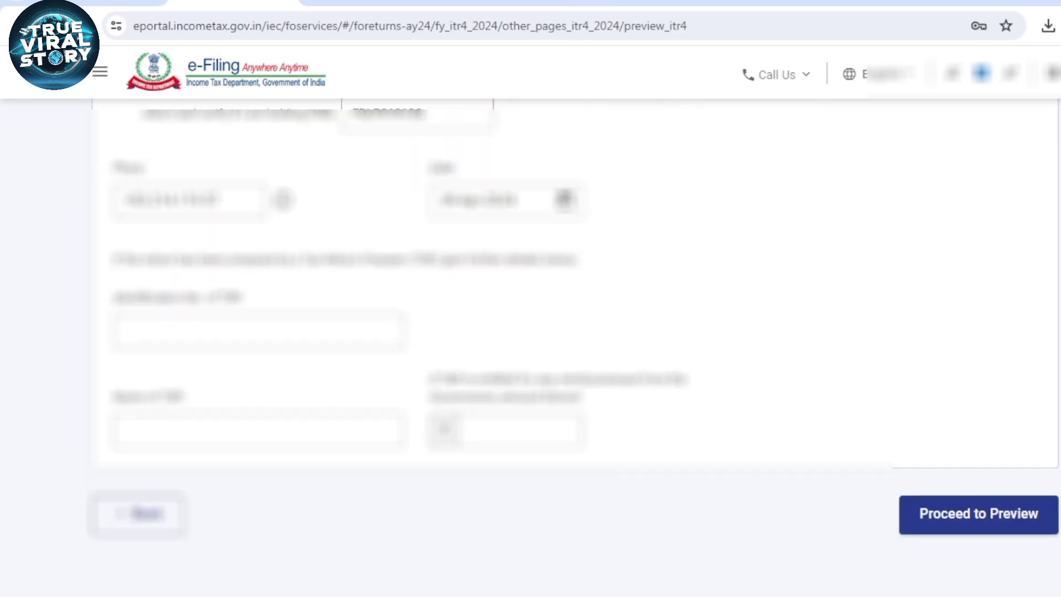
pyautogui.click(978, 514)
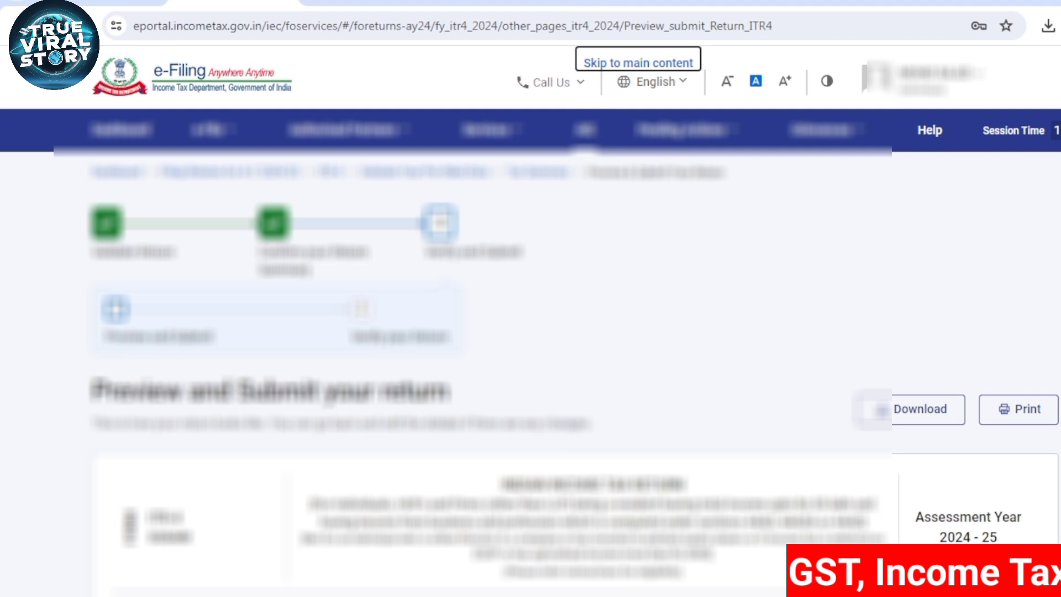
# Step: Read through the full ITR-4 preview from general information to the verification declaration and run the return's validation
pyautogui.scroll(-5, 530, 332)
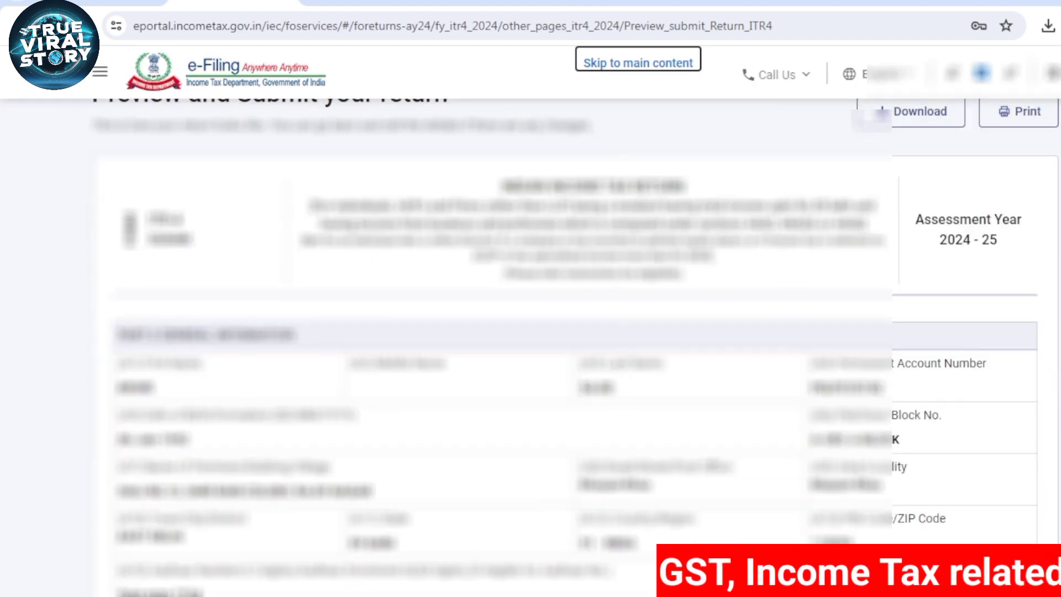
pyautogui.scroll(-3, 531, 331)
pyautogui.scroll(2, 531, 332)
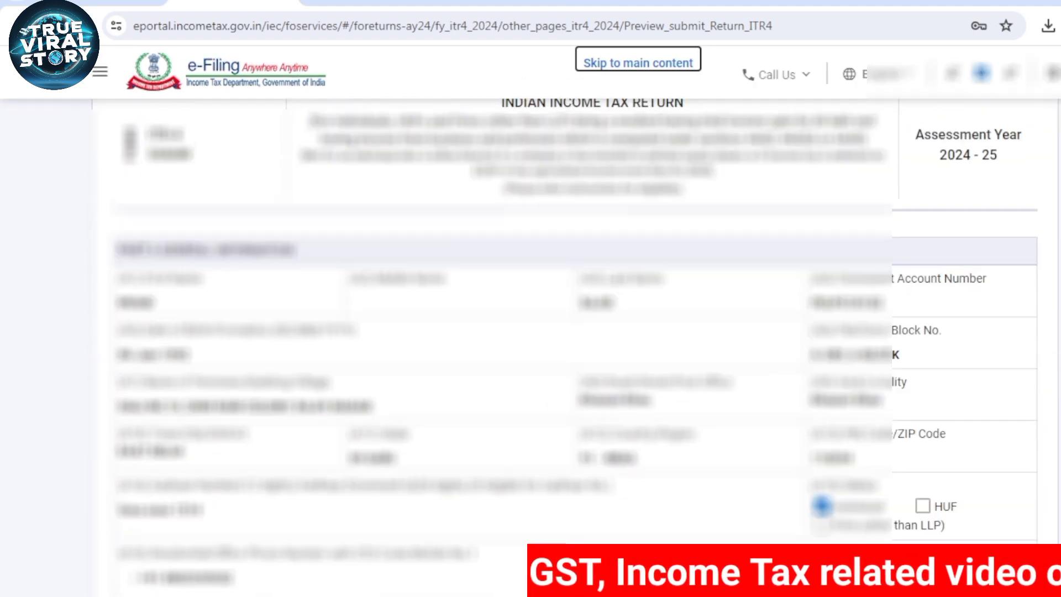
pyautogui.scroll(-15, 531, 332)
pyautogui.scroll(-2, 531, 332)
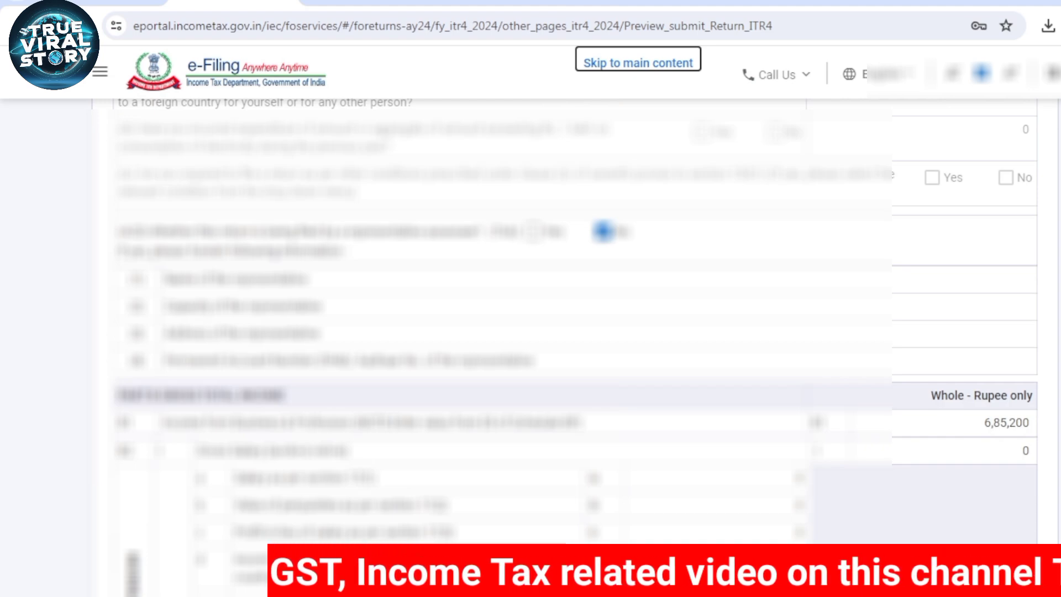
pyautogui.scroll(-20, 530, 332)
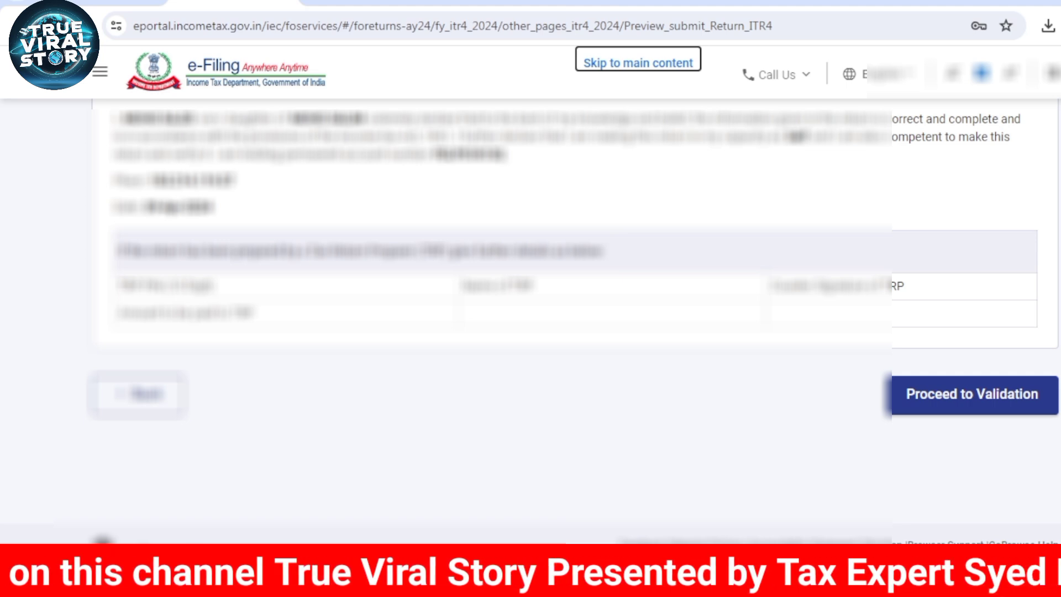
pyautogui.click(972, 394)
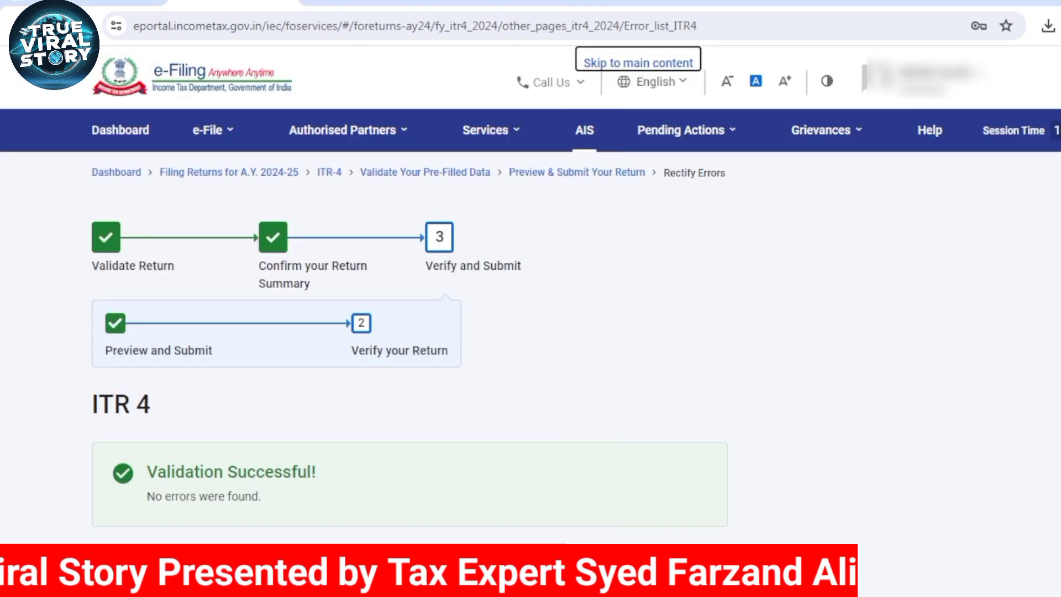
pyautogui.scroll(-3, 409, 332)
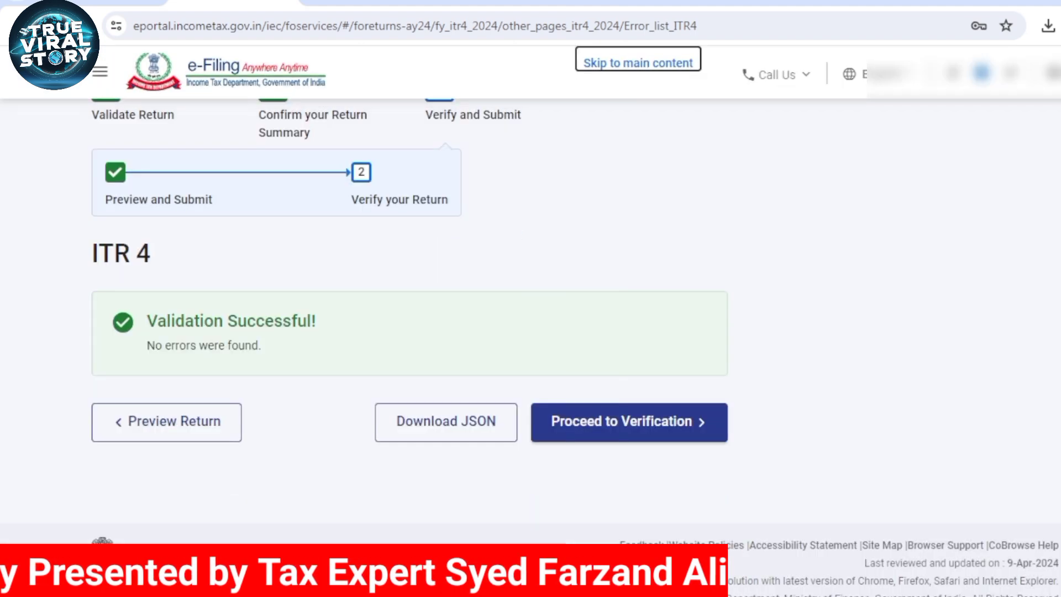
# Step: Check the ITR-4 validation result for errors and proceed to verification of the return
pyautogui.moveTo(312, 321); pyautogui.dragTo(215, 321)
pyautogui.click(263, 322)
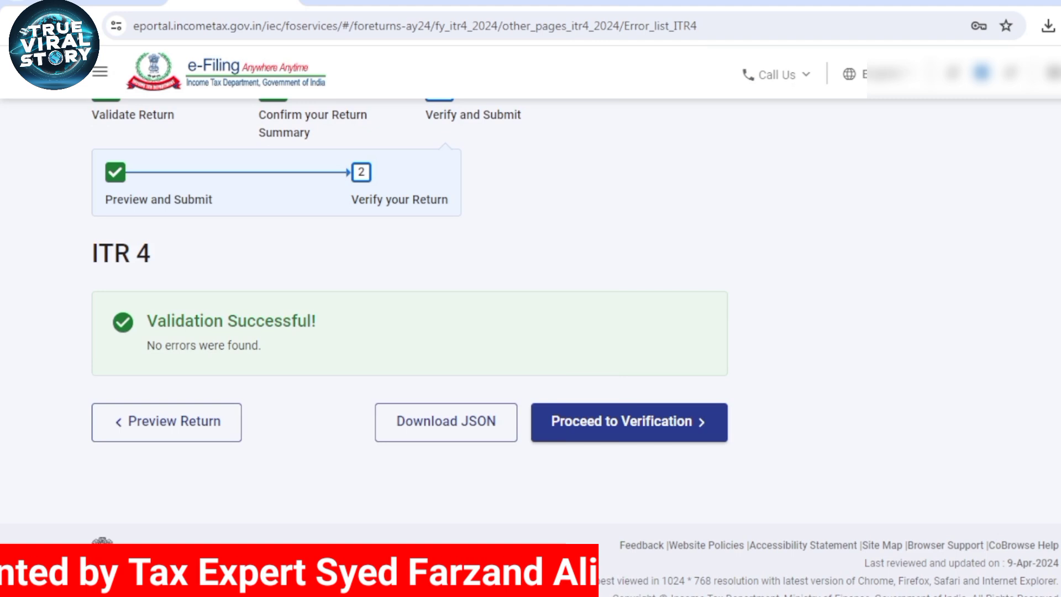
pyautogui.moveTo(155, 346)
pyautogui.mouseDown()
pyautogui.moveTo(238, 346)
pyautogui.moveTo(146, 346)
pyautogui.mouseUp()
pyautogui.click(243, 347)
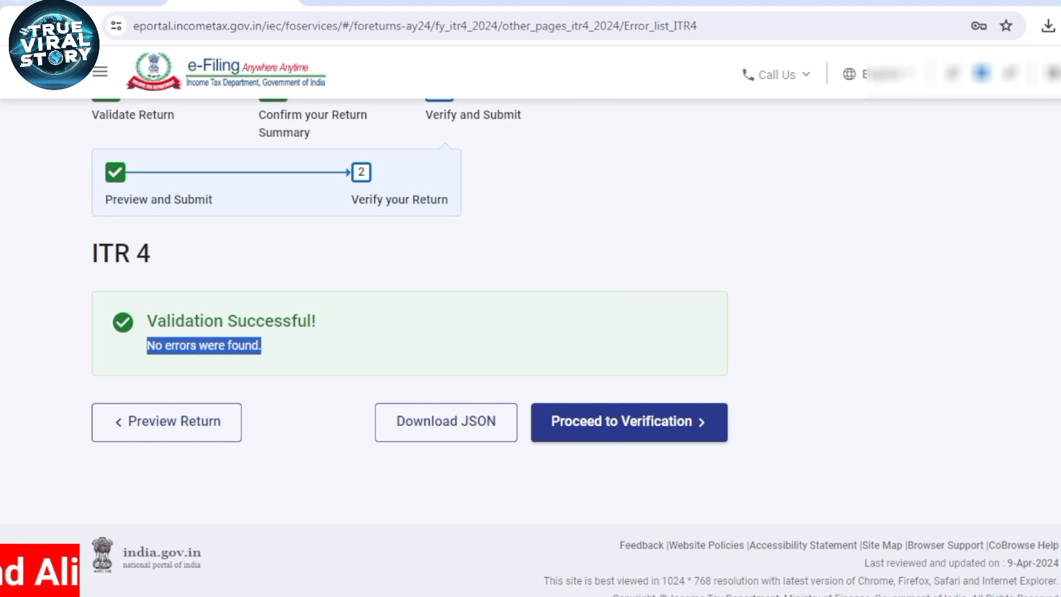
pyautogui.click(204, 346)
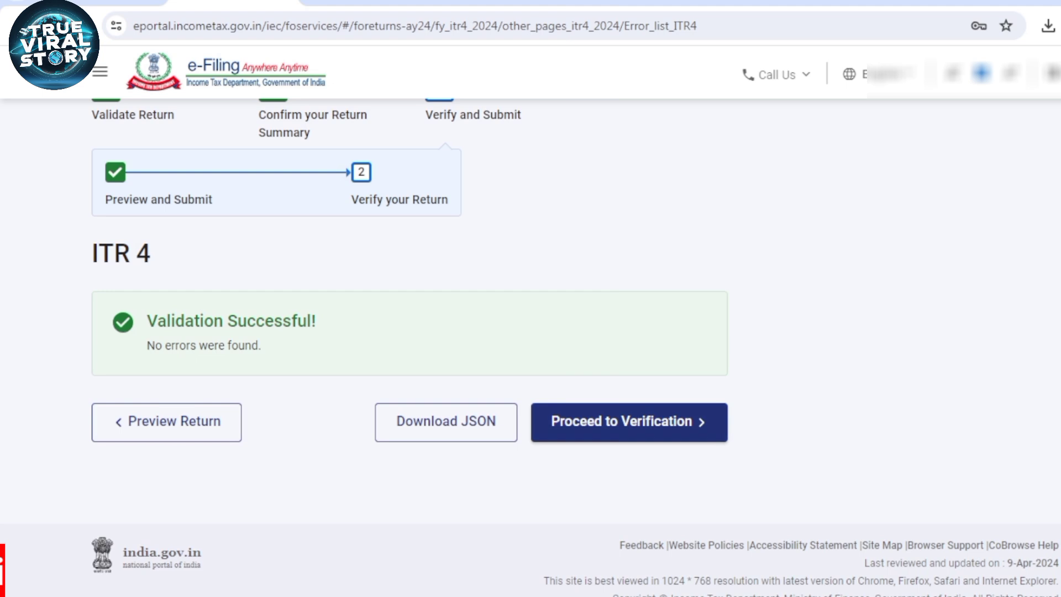
pyautogui.click(628, 422)
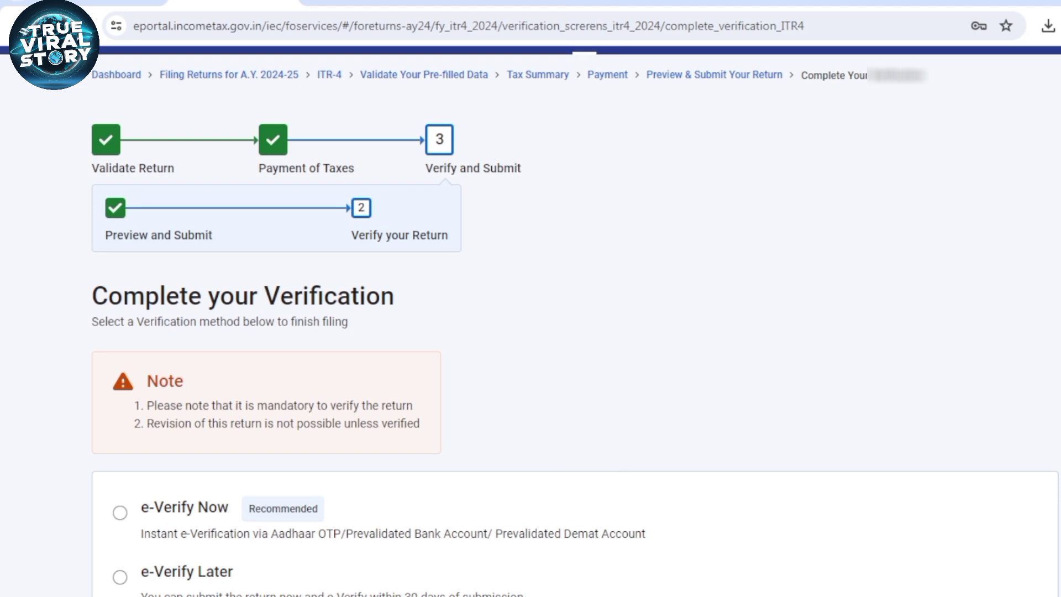
# Step: Read the mandatory verification note and compare the e-Verify Now, e-Verify Later and Verify via ITR-V options
pyautogui.scroll(-4, 530, 354)
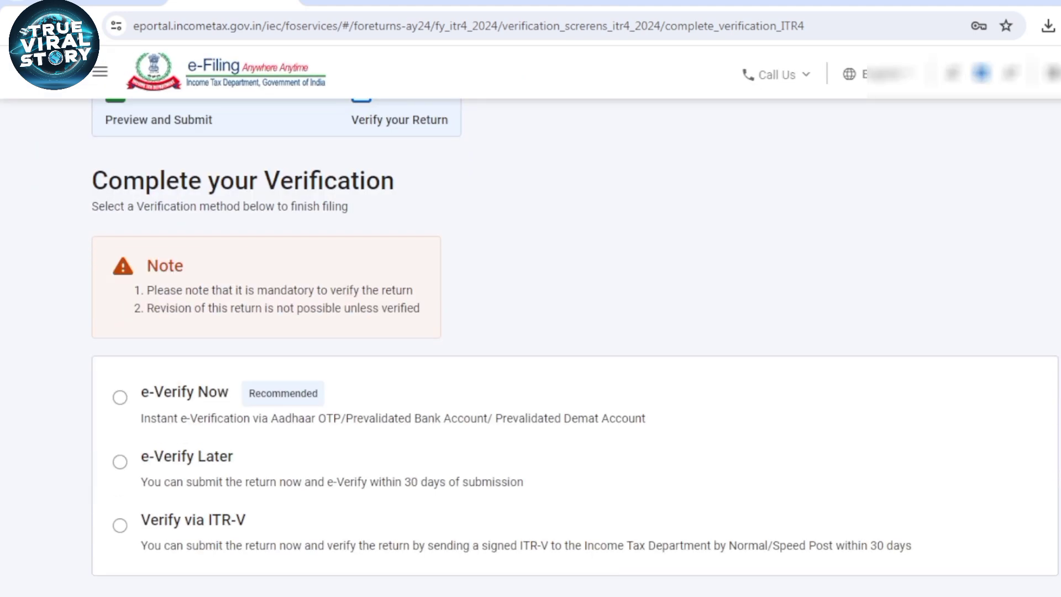
pyautogui.scroll(-3, 530, 354)
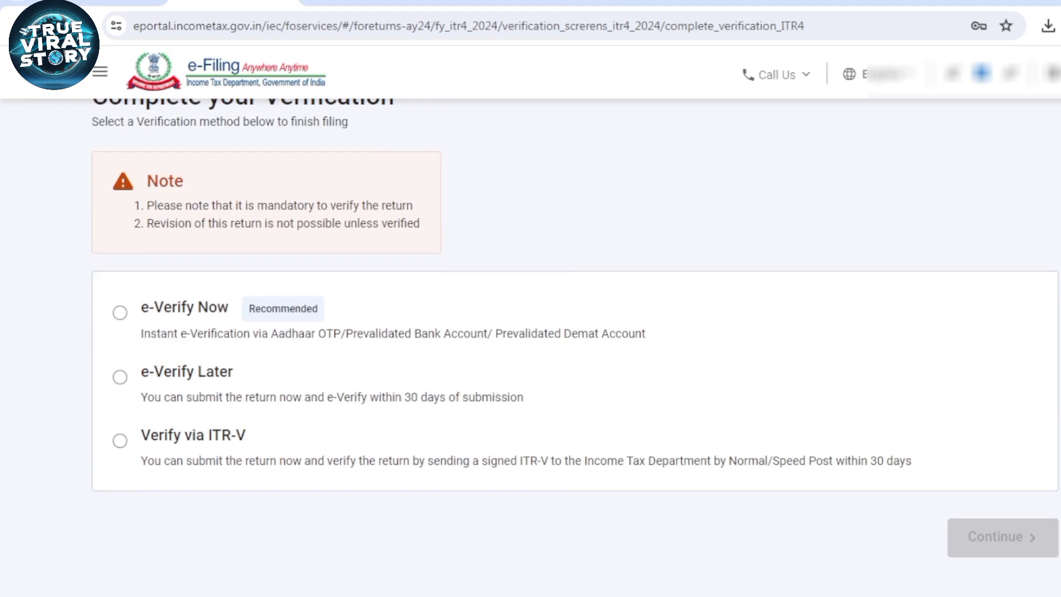
pyautogui.scroll(2, 530, 354)
pyautogui.moveTo(333, 398); pyautogui.dragTo(493, 397)
pyautogui.click(493, 397)
pyautogui.moveTo(154, 397); pyautogui.dragTo(401, 398)
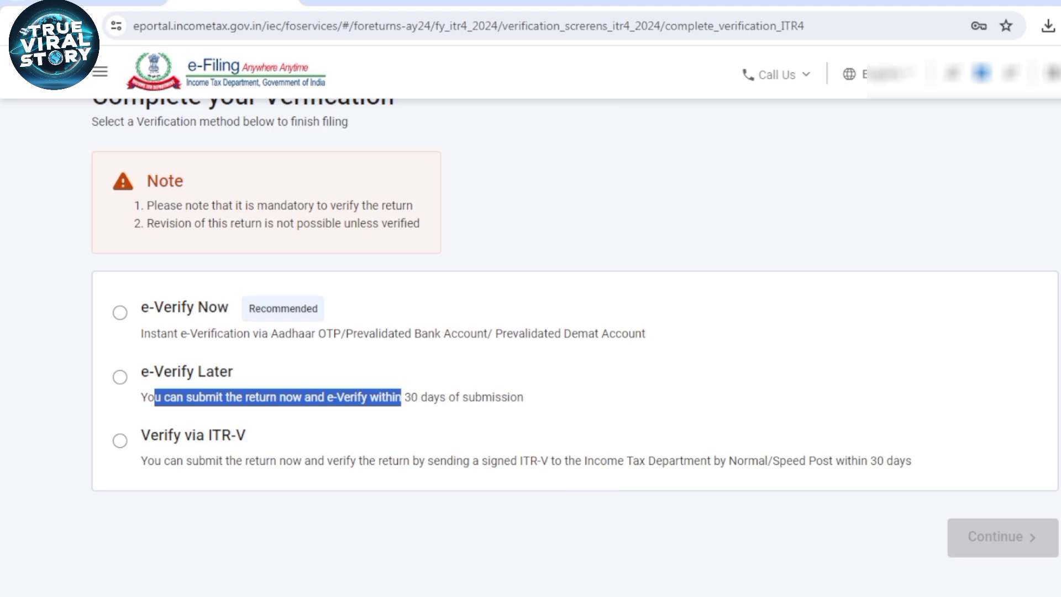
pyautogui.moveTo(183, 460); pyautogui.dragTo(255, 460)
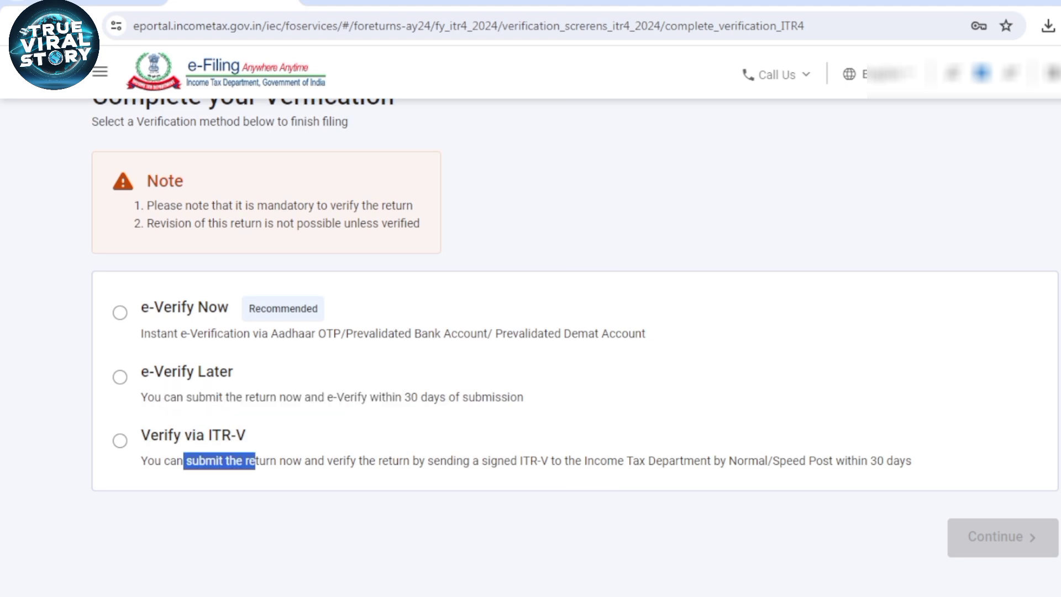
pyautogui.click(256, 461)
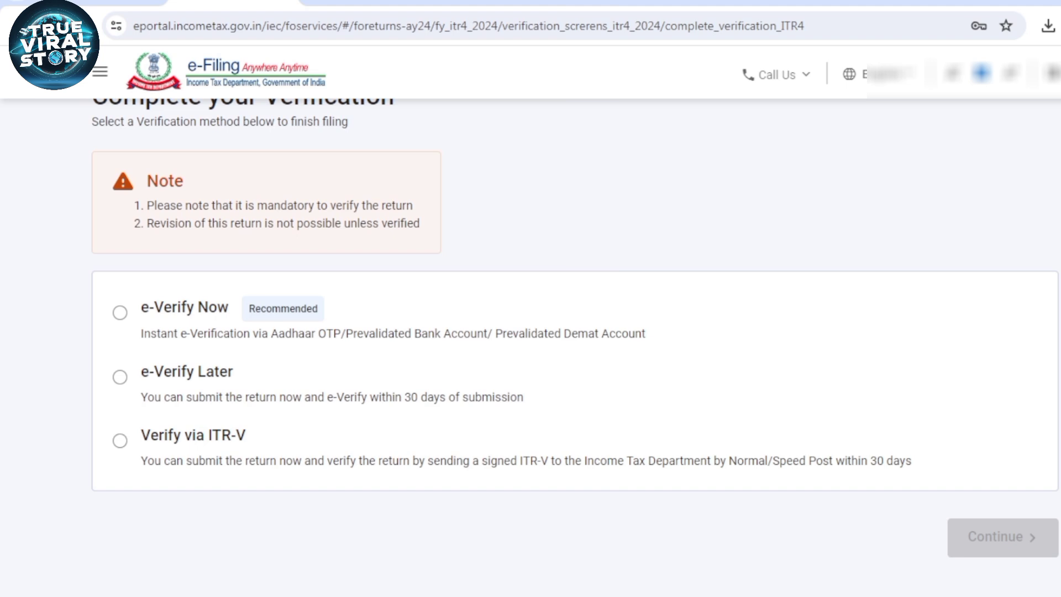
# Step: Choose e-Verify Later, accept the notice about verifying within 30 days, and submit the return
pyautogui.click(120, 377)
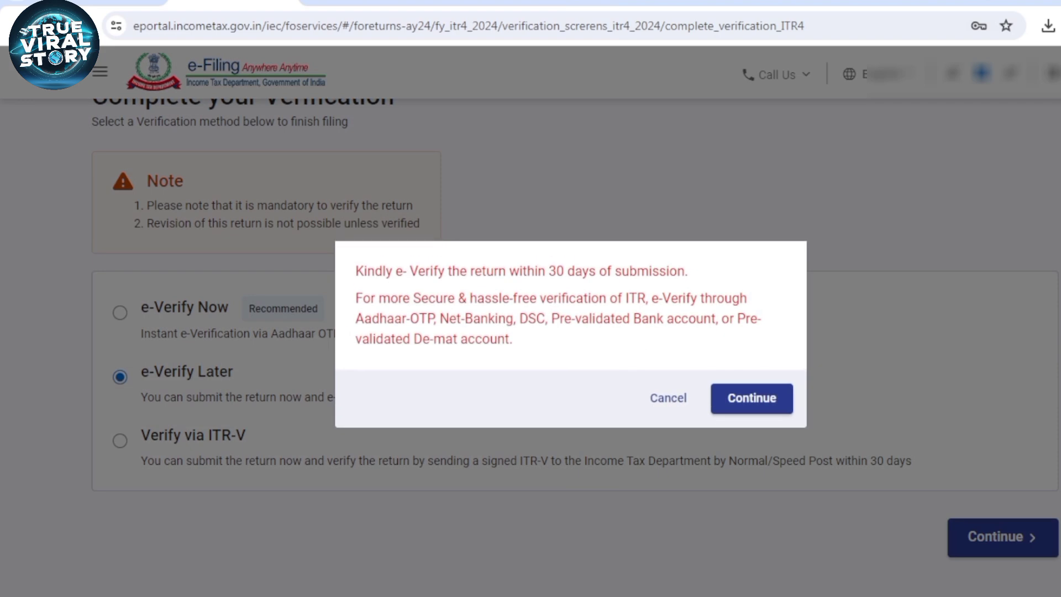
pyautogui.moveTo(535, 271); pyautogui.dragTo(677, 271)
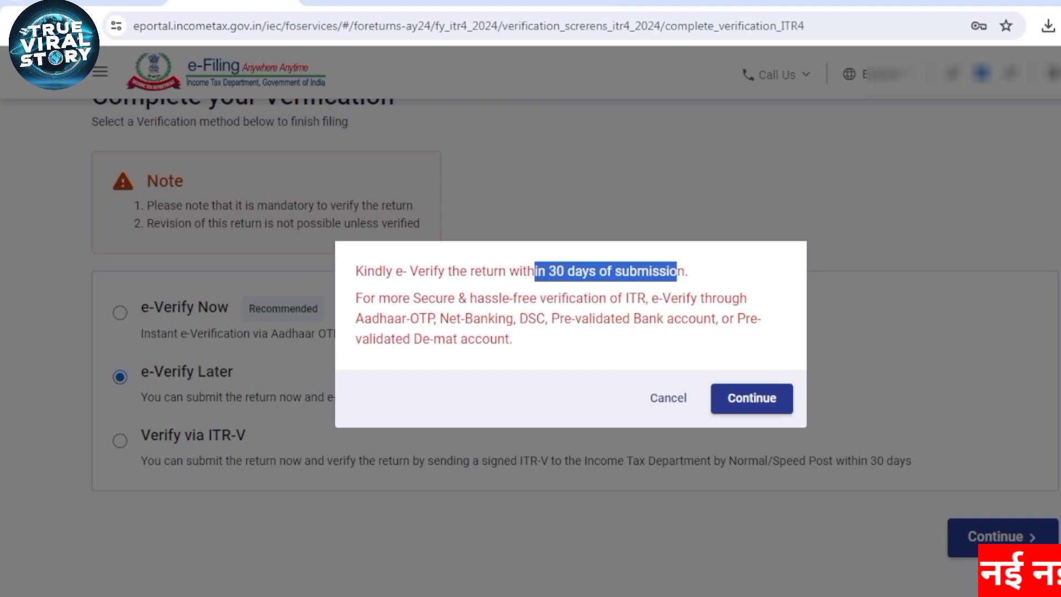
pyautogui.click(677, 272)
pyautogui.moveTo(396, 271); pyautogui.dragTo(623, 271)
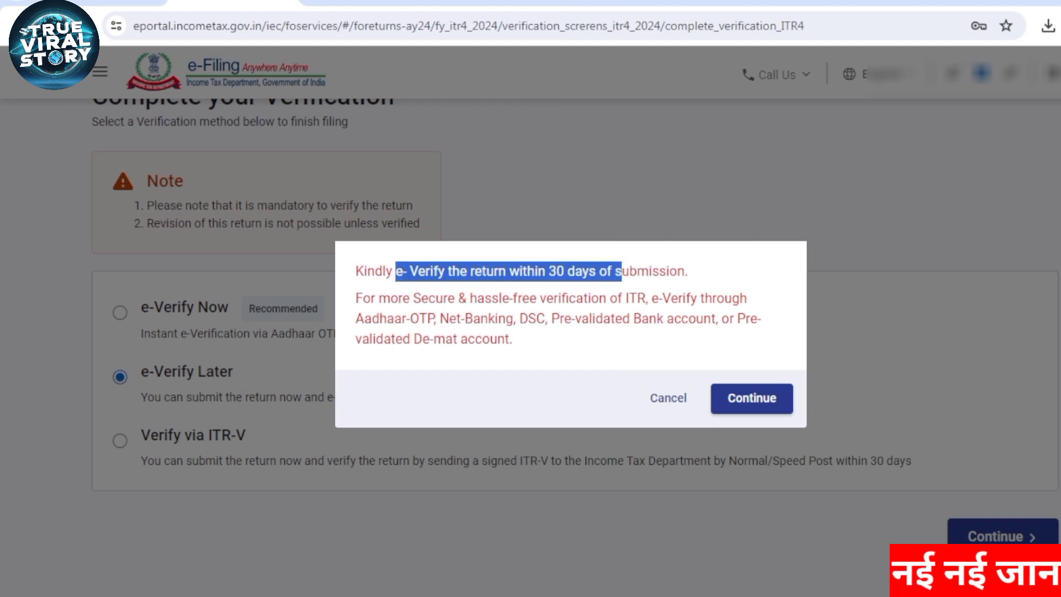
pyautogui.click(623, 272)
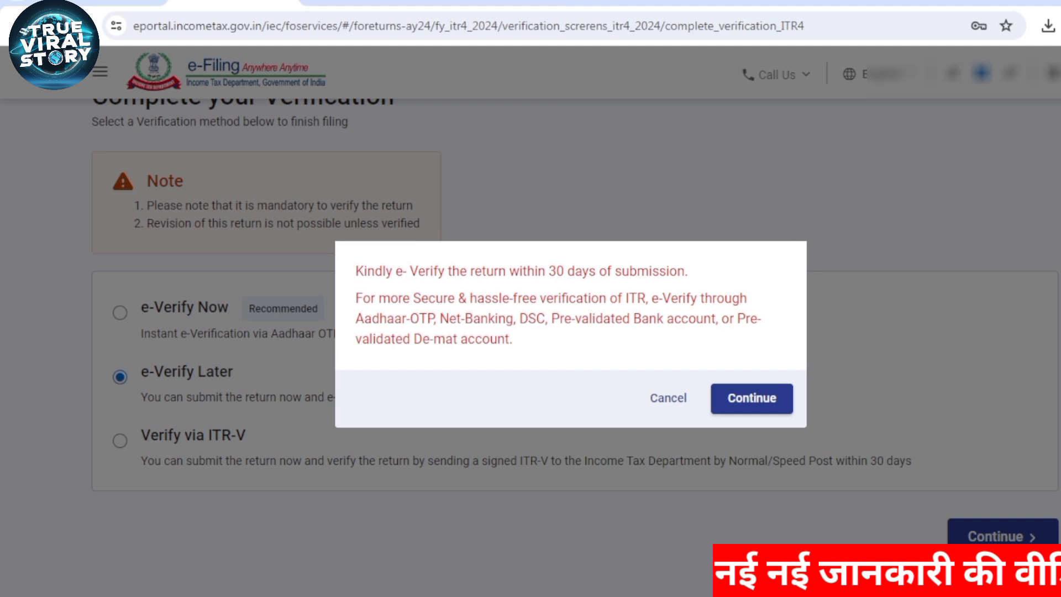
pyautogui.click(752, 399)
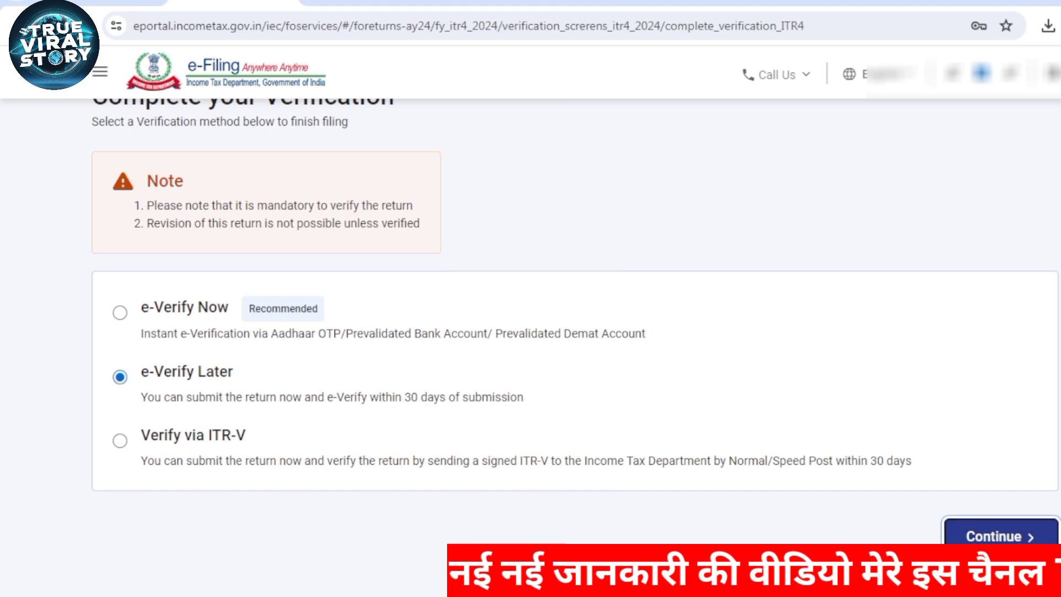
pyautogui.click(1001, 537)
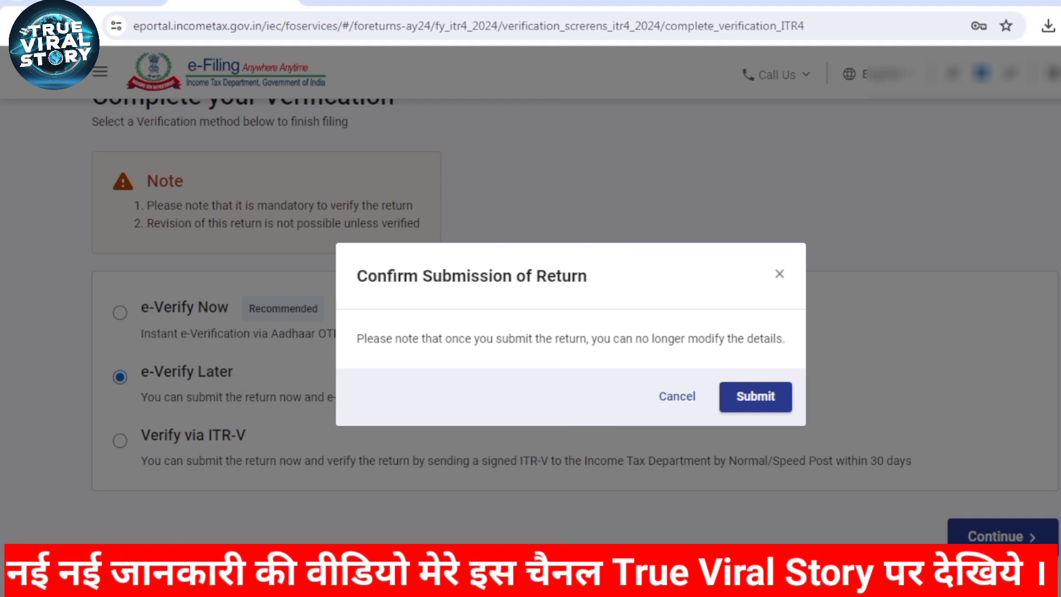
pyautogui.click(755, 397)
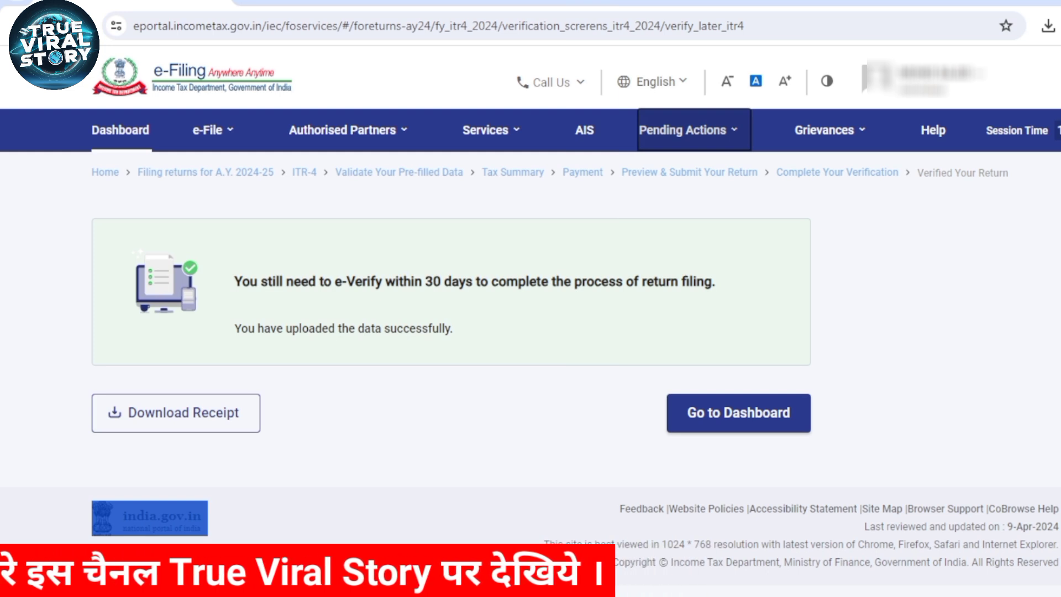
# Step: Read the submission message about the e-verification deadline and return to the dashboard
pyautogui.moveTo(341, 282); pyautogui.dragTo(715, 281)
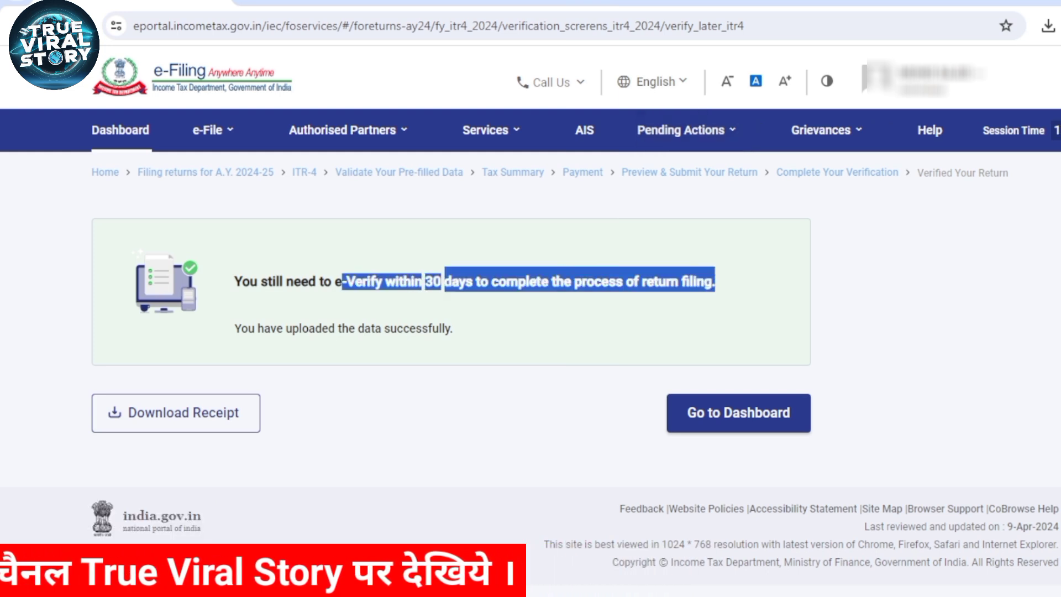
pyautogui.click(716, 293)
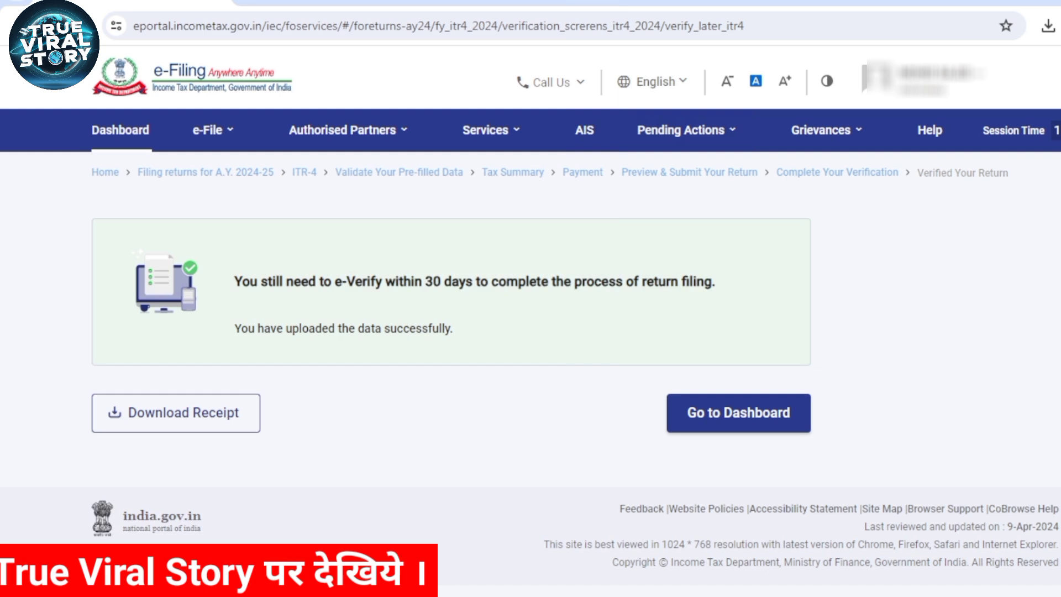
pyautogui.moveTo(260, 281); pyautogui.dragTo(571, 281)
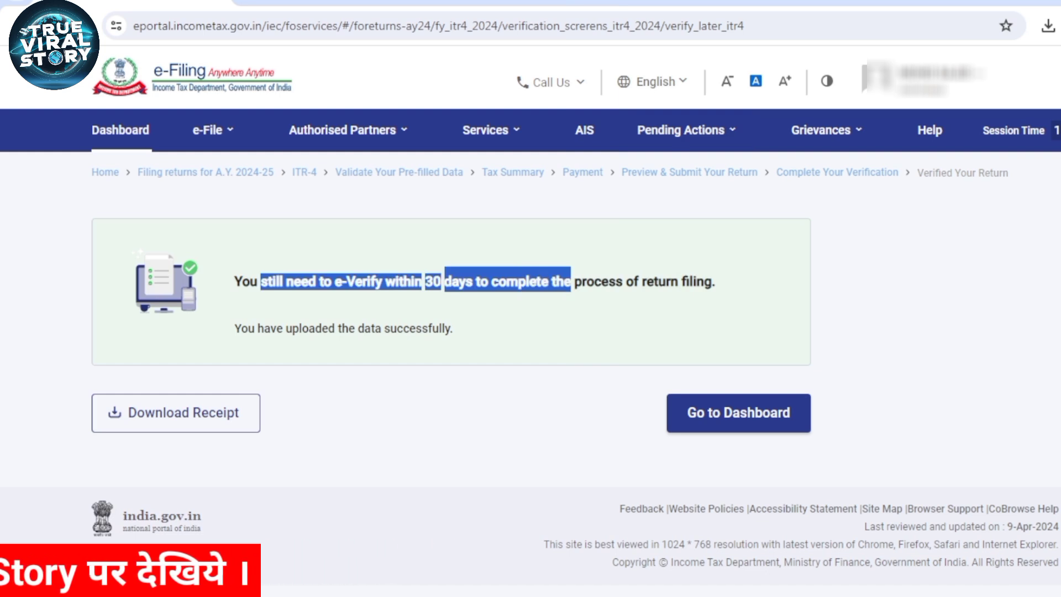
pyautogui.moveTo(234, 281); pyautogui.dragTo(654, 281)
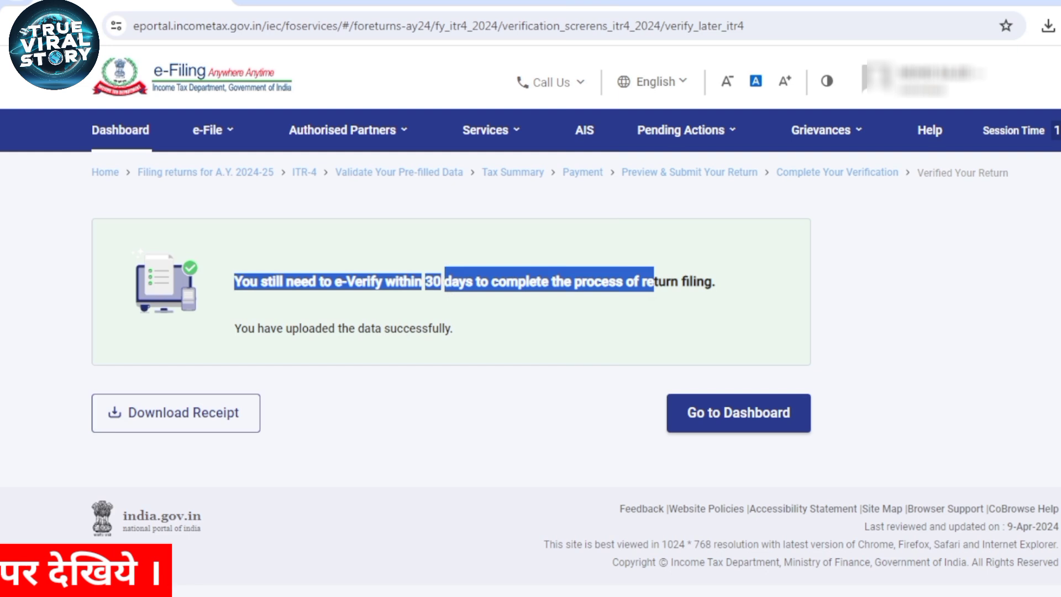
pyautogui.click(739, 413)
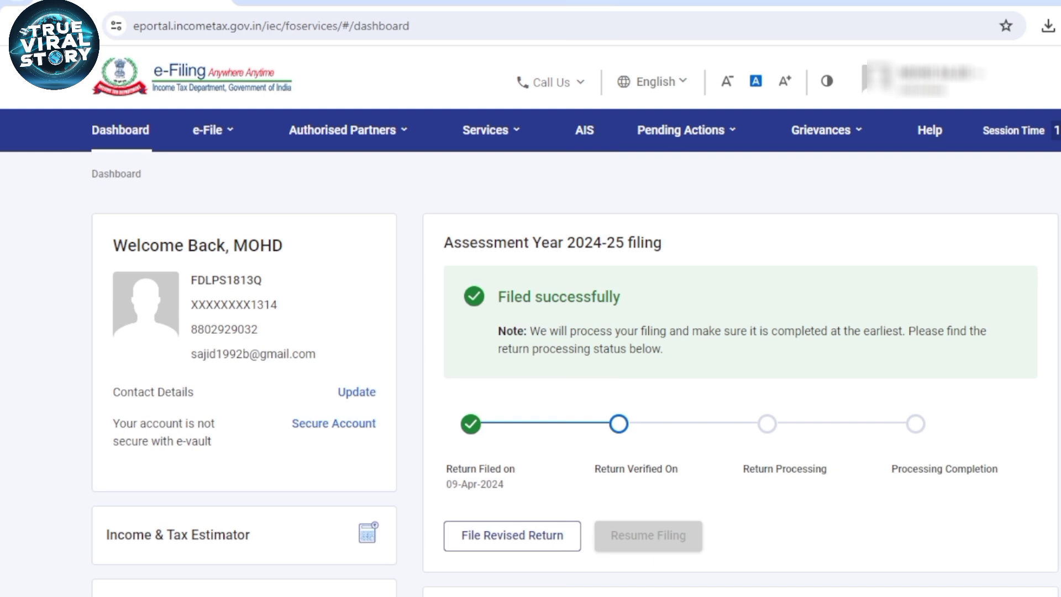
# Step: Open the e-Verify Return service and start e-verification of the original ITR 4 for assessment year 2024-25
pyautogui.moveTo(213, 130)
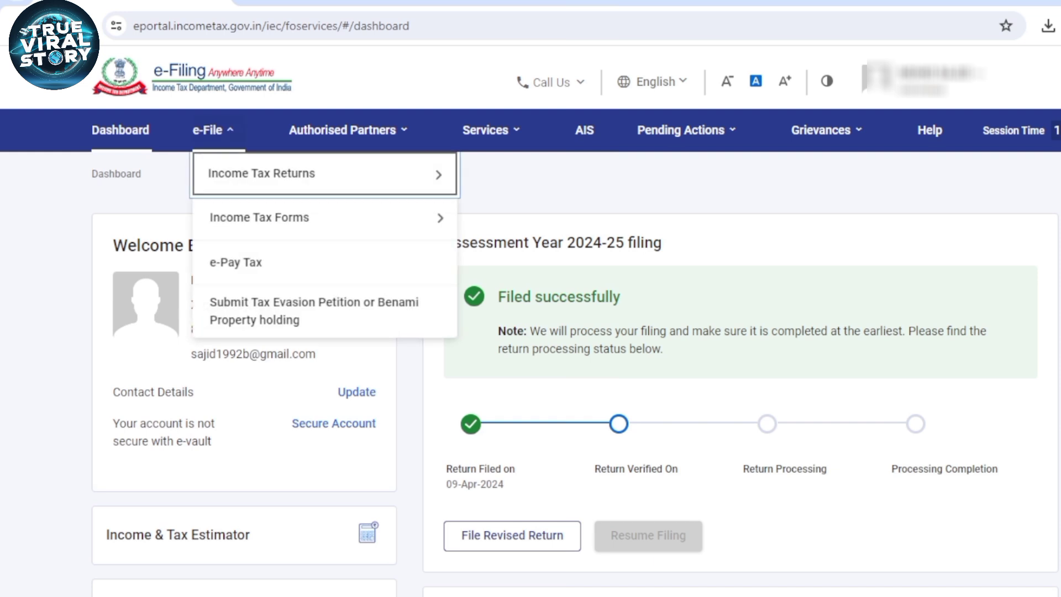
pyautogui.moveTo(263, 173)
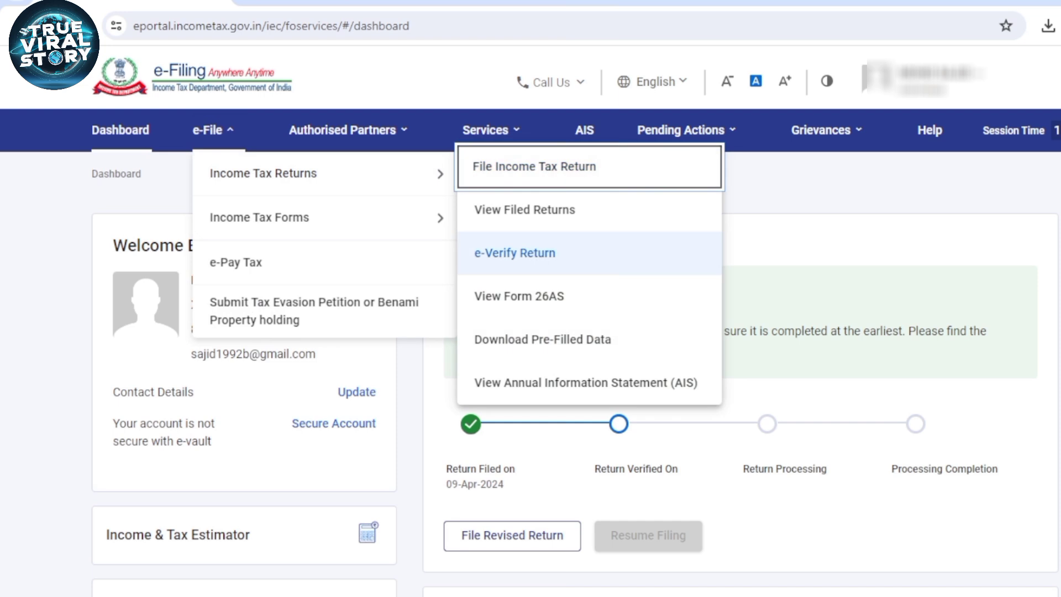
pyautogui.click(608, 252)
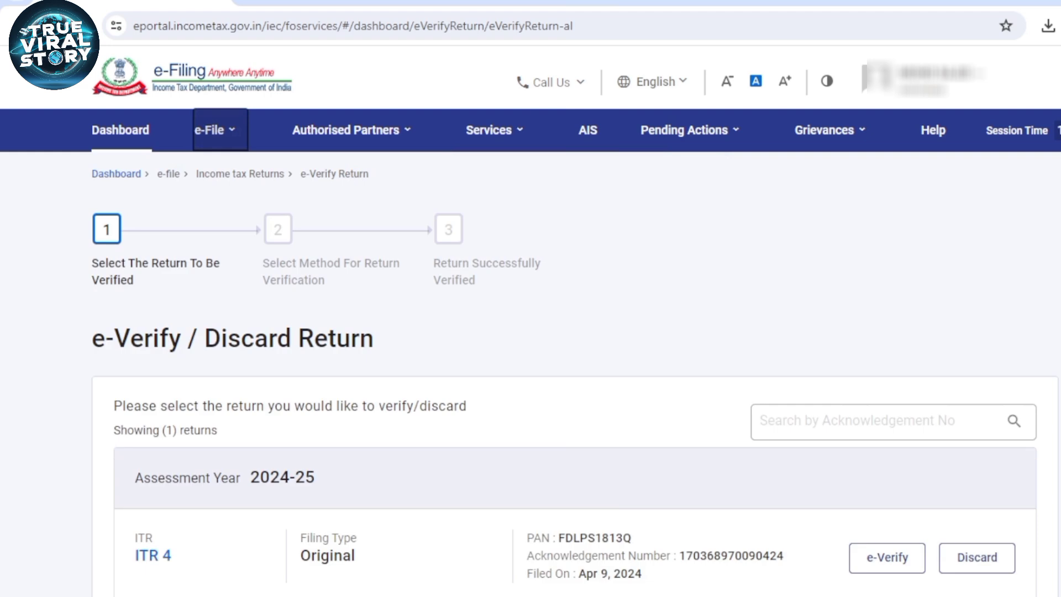
pyautogui.scroll(-3, 575, 381)
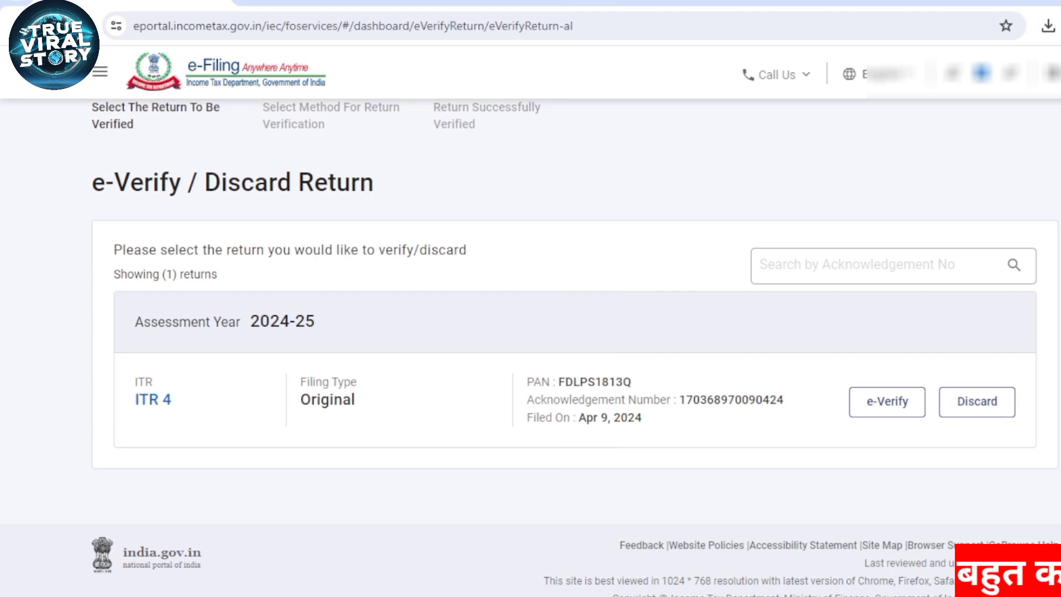
pyautogui.click(887, 402)
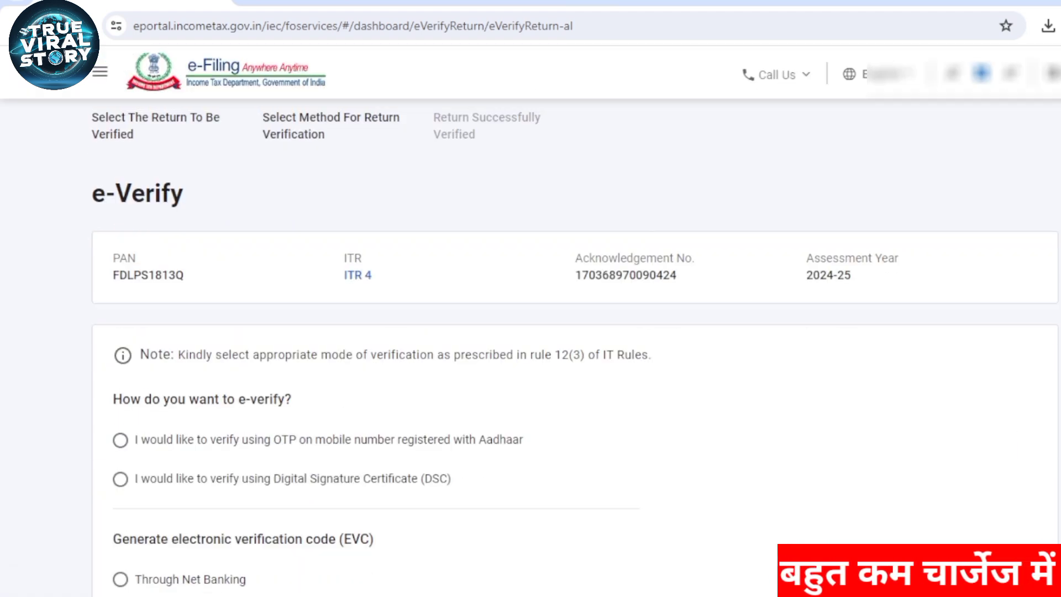
# Step: Review the e-verification methods, choose OTP on the Aadhaar-registered mobile, agree to validate the Aadhaar details, and generate the OTP
pyautogui.scroll(-3, 531, 331)
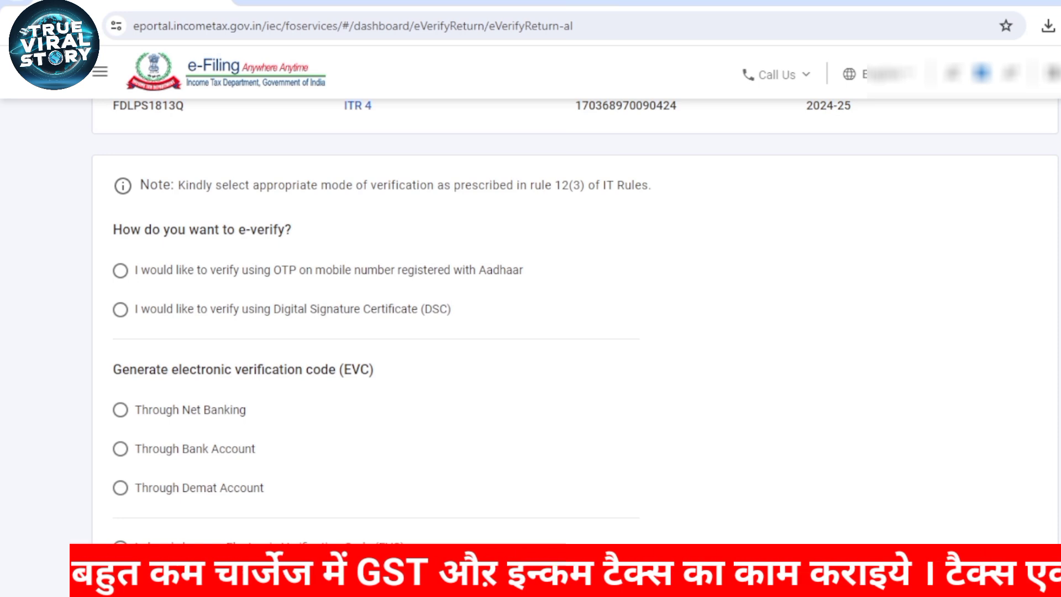
pyautogui.scroll(-2, 575, 309)
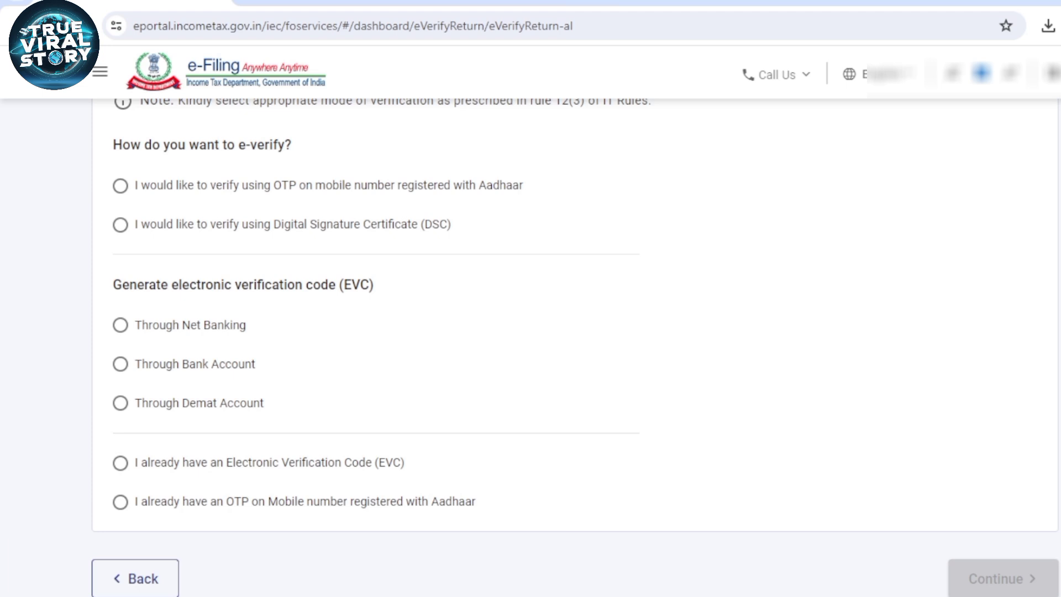
pyautogui.scroll(2, 575, 349)
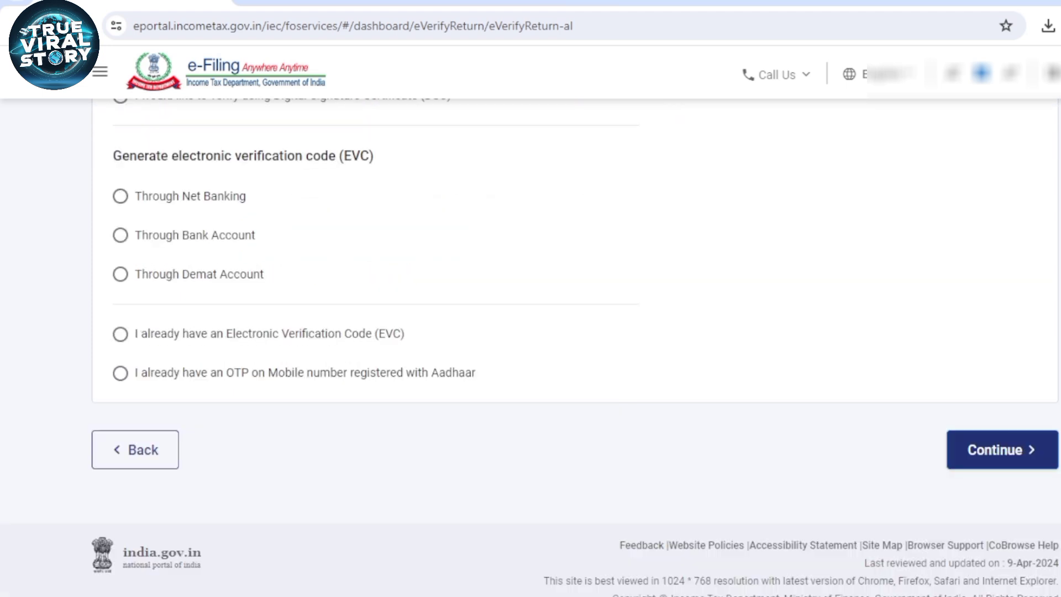
pyautogui.click(1003, 449)
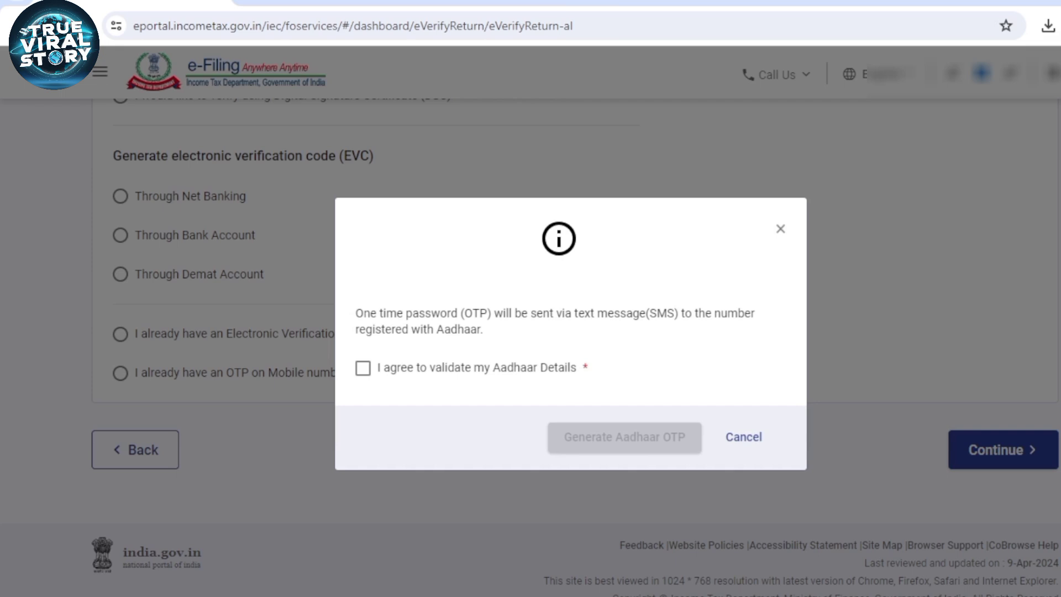
pyautogui.click(363, 368)
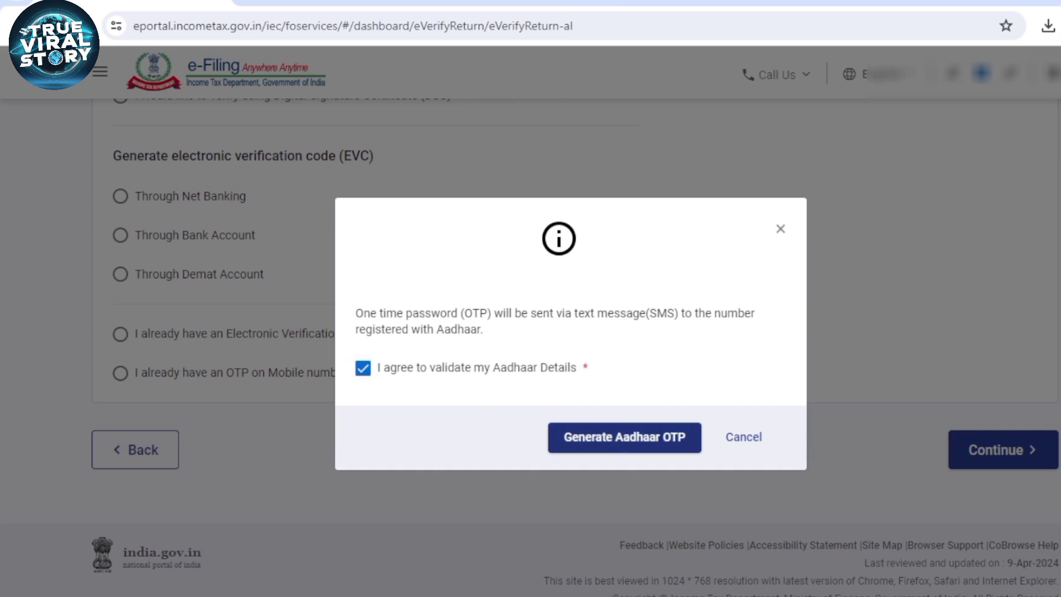
pyautogui.click(625, 437)
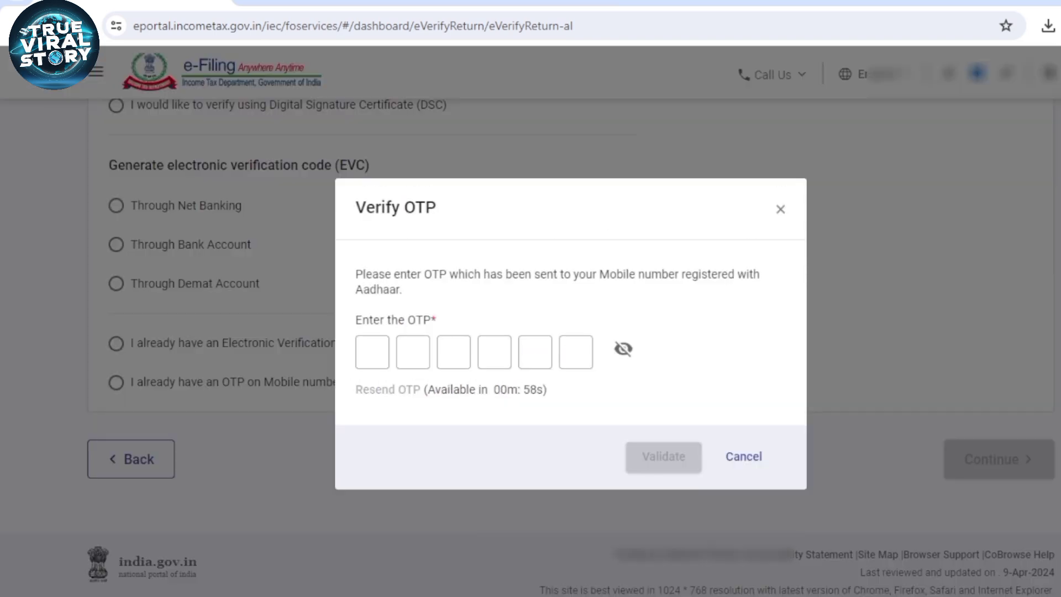
# Step: Enter the six-digit Aadhaar OTP and validate it to e-verify the return
pyautogui.click(372, 352)
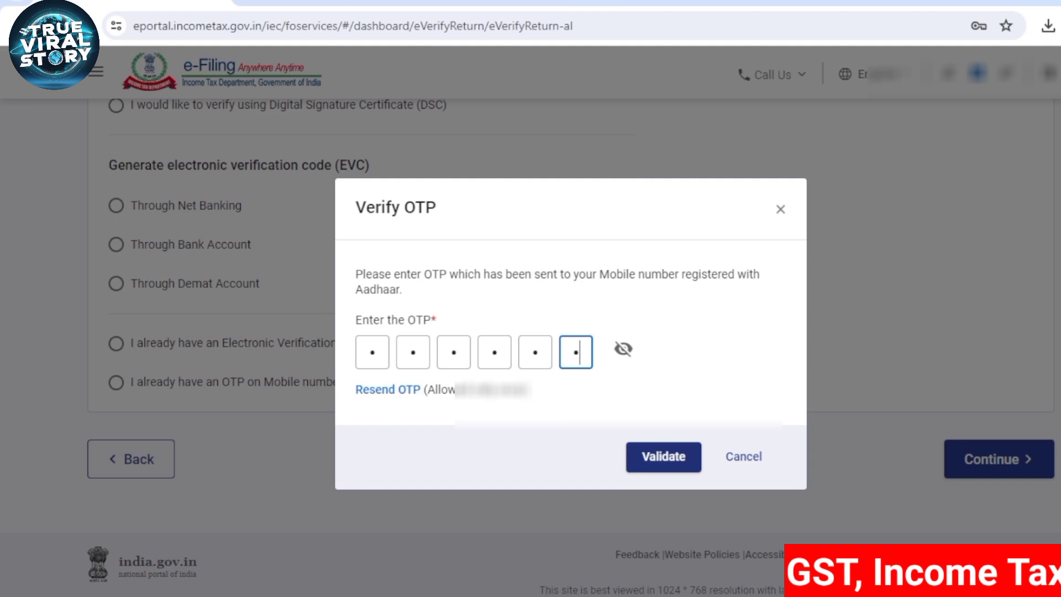
pyautogui.click(664, 457)
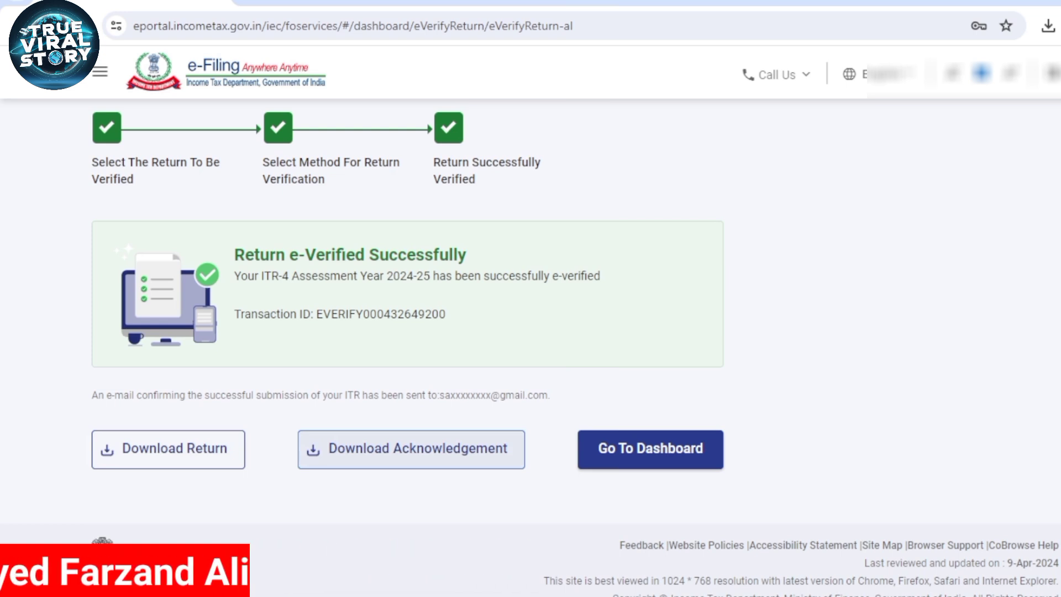
# Step: Download the ITR-4 acknowledgement and save the PDF to the Desktop, named after the taxpayer
pyautogui.click(412, 448)
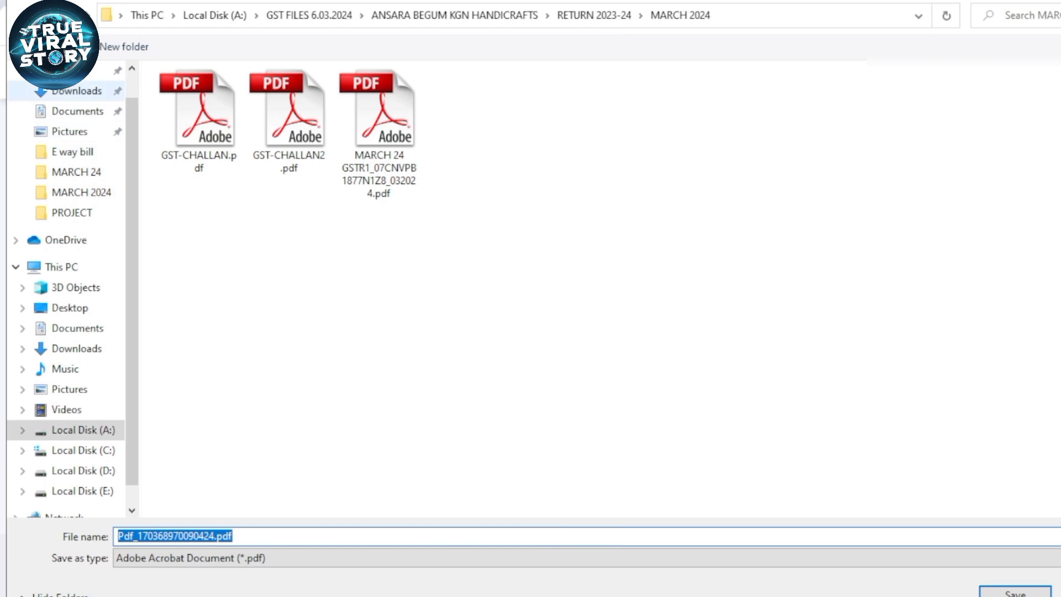
pyautogui.click(71, 71)
pyautogui.press('Return')
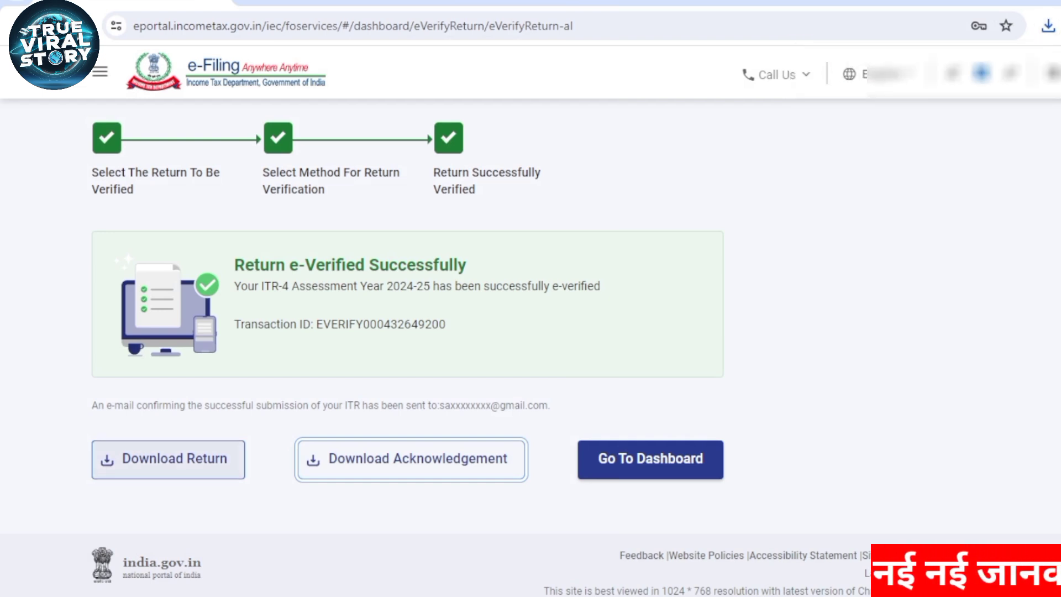
# Step: Download the filed return form as a PDF to the Desktop, adding the taxpayer's name before the suggested file name
pyautogui.click(168, 459)
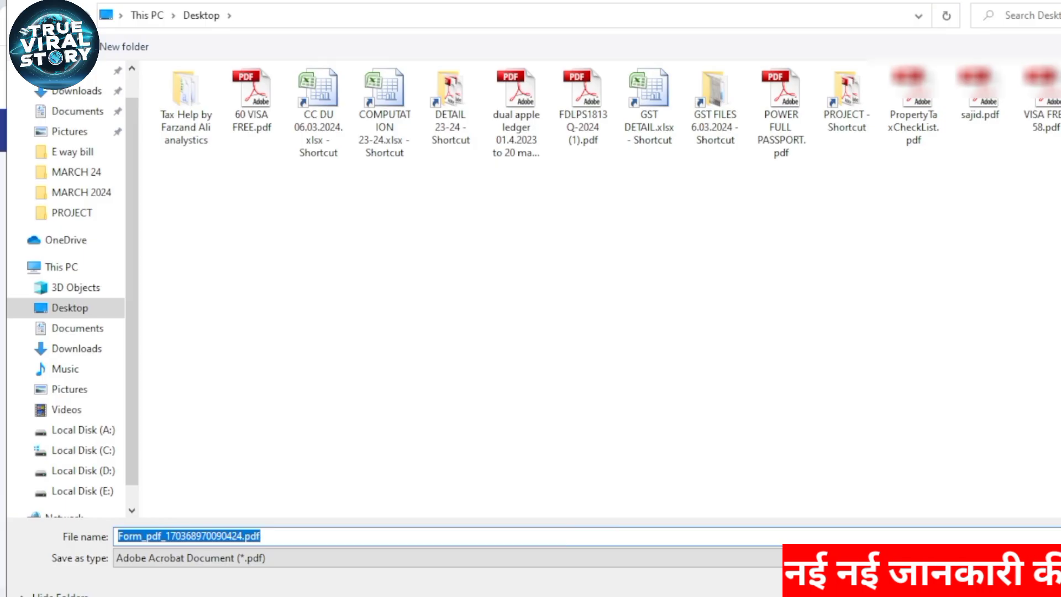
pyautogui.click(119, 536)
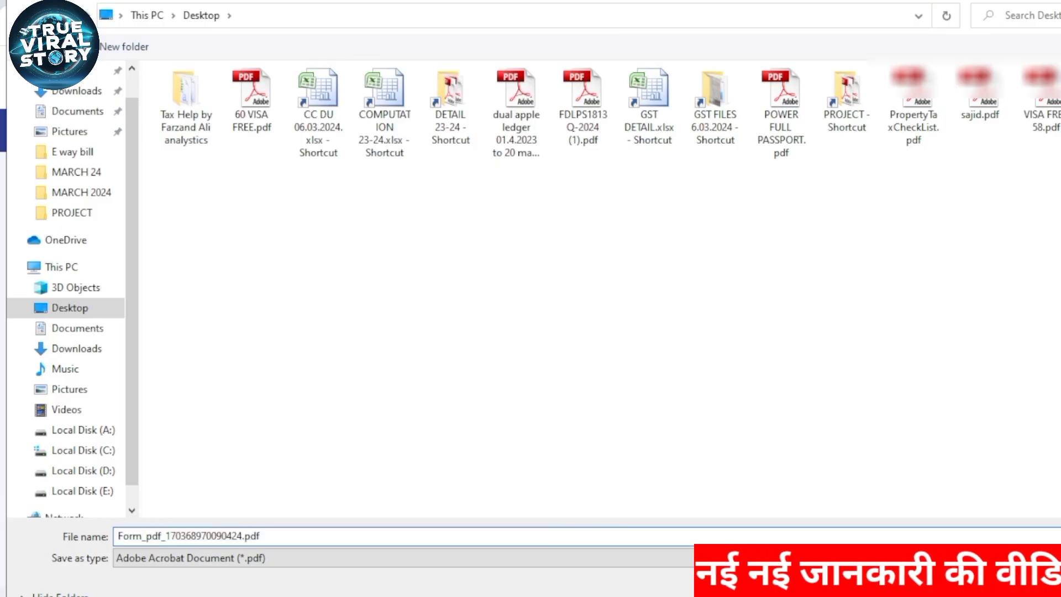
pyautogui.write('a')
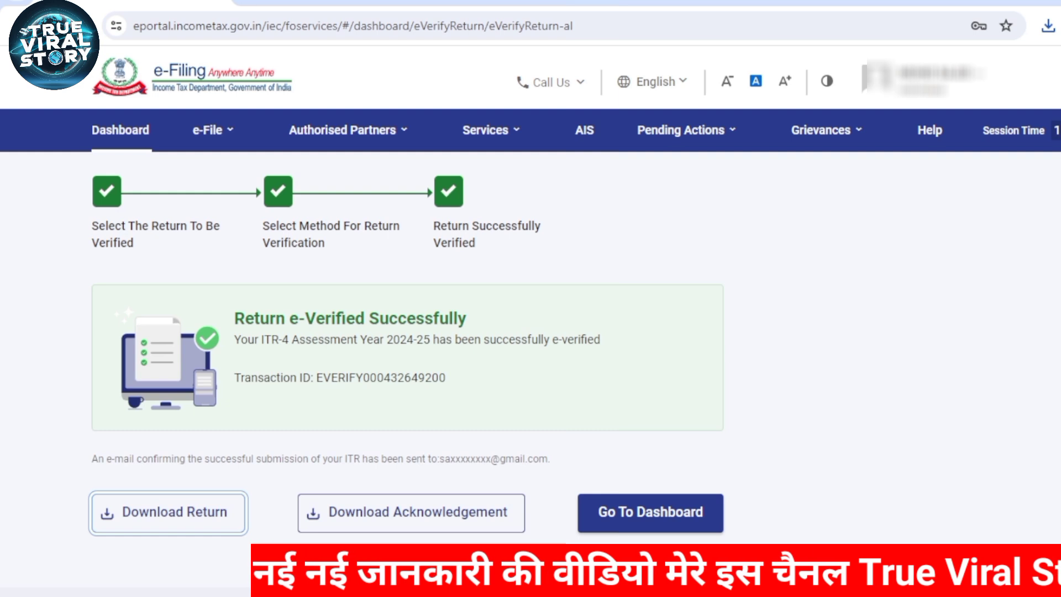
# Step: Open the downloaded acknowledgement PDF and check its assessment year, PAN, and income and tax details down to the barcode
pyautogui.click(1048, 25)
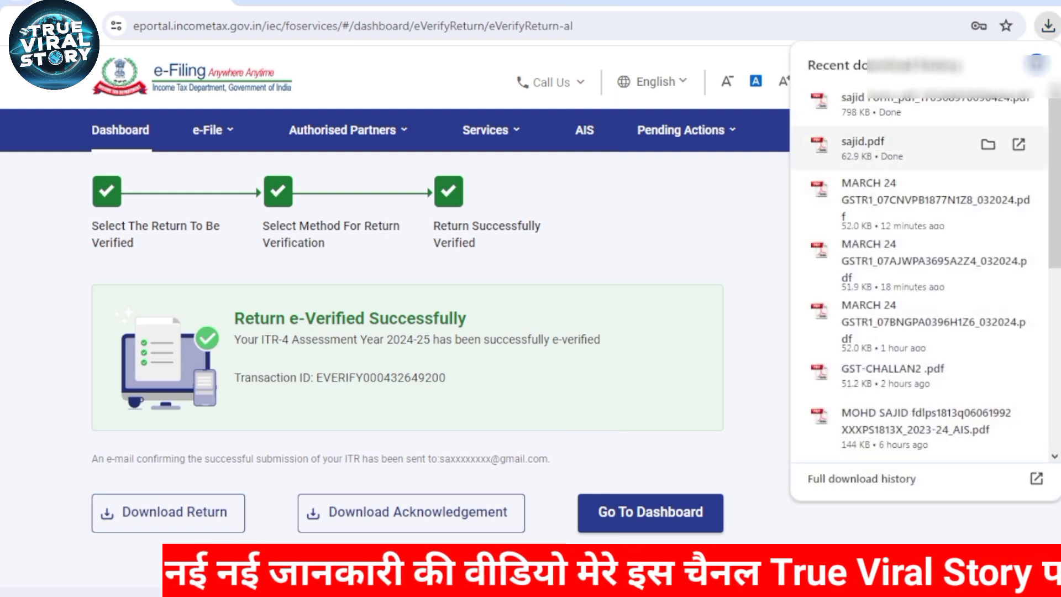
pyautogui.click(884, 148)
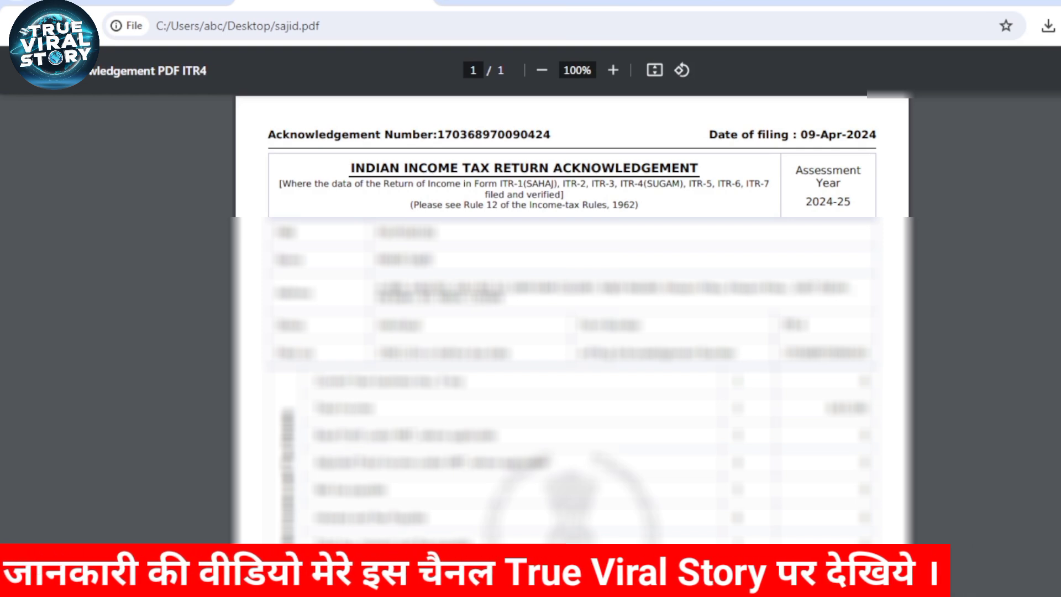
pyautogui.moveTo(806, 202); pyautogui.dragTo(851, 202)
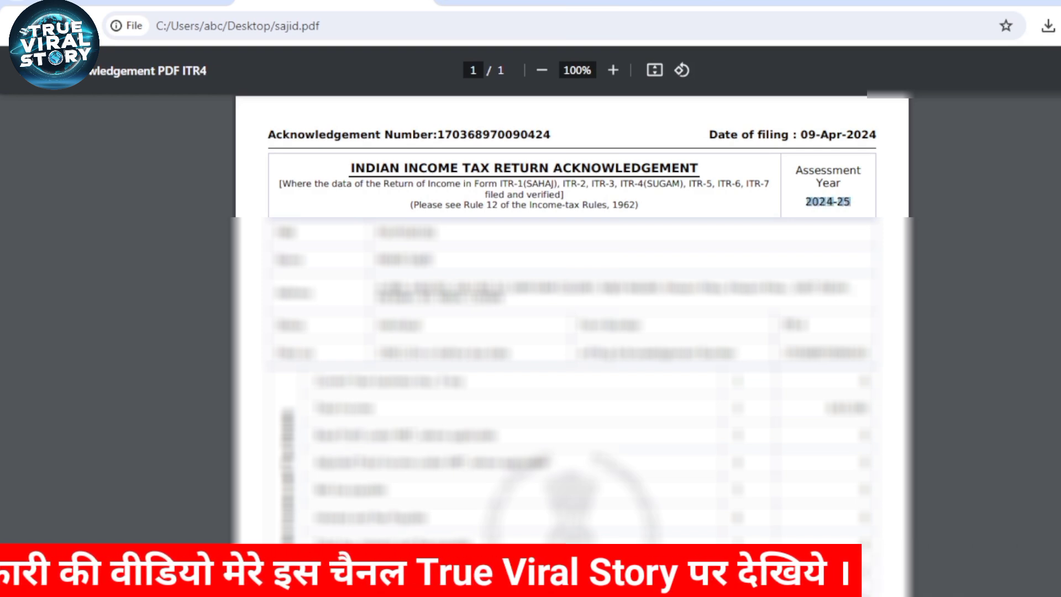
pyautogui.click(850, 202)
pyautogui.doubleClick(407, 232)
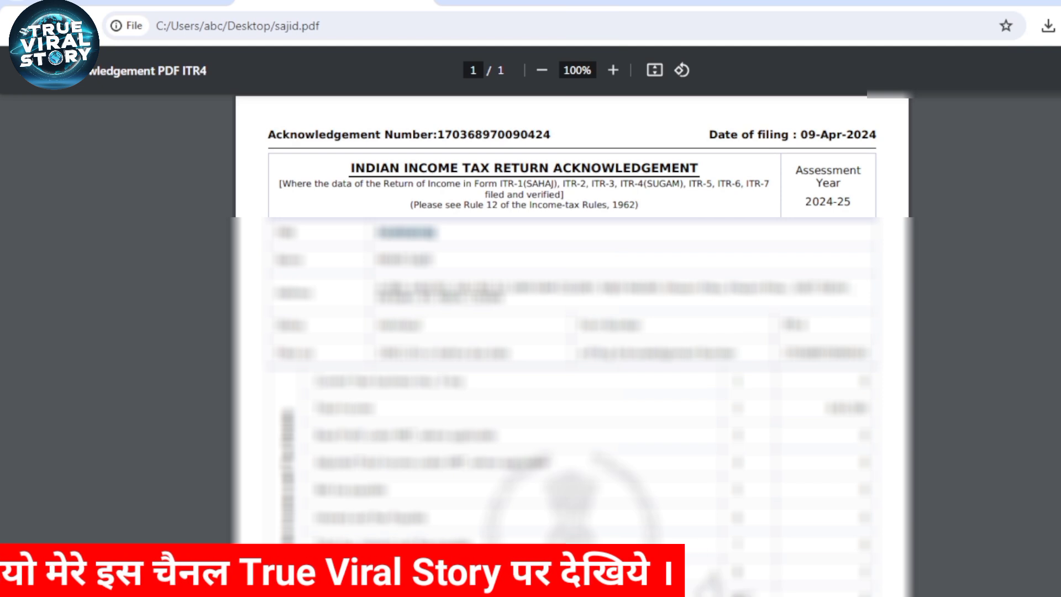
pyautogui.scroll(-10, 571, 331)
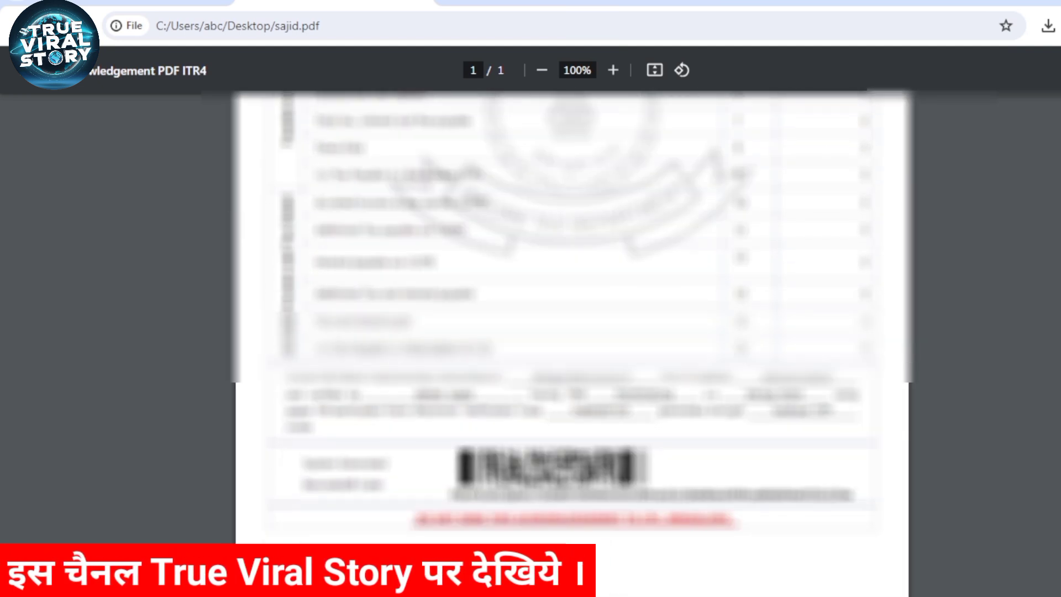
pyautogui.scroll(10, 572, 332)
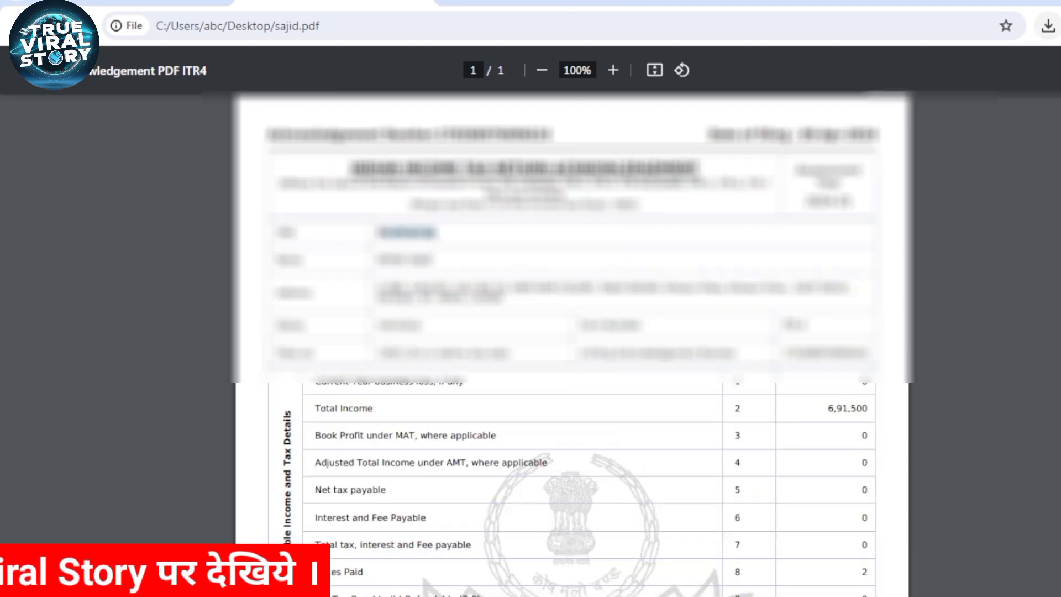
# Step: Open the downloaded ITR-4 form PDF and review its filing date, assessment year, general information and Part C deductions
pyautogui.click(1048, 26)
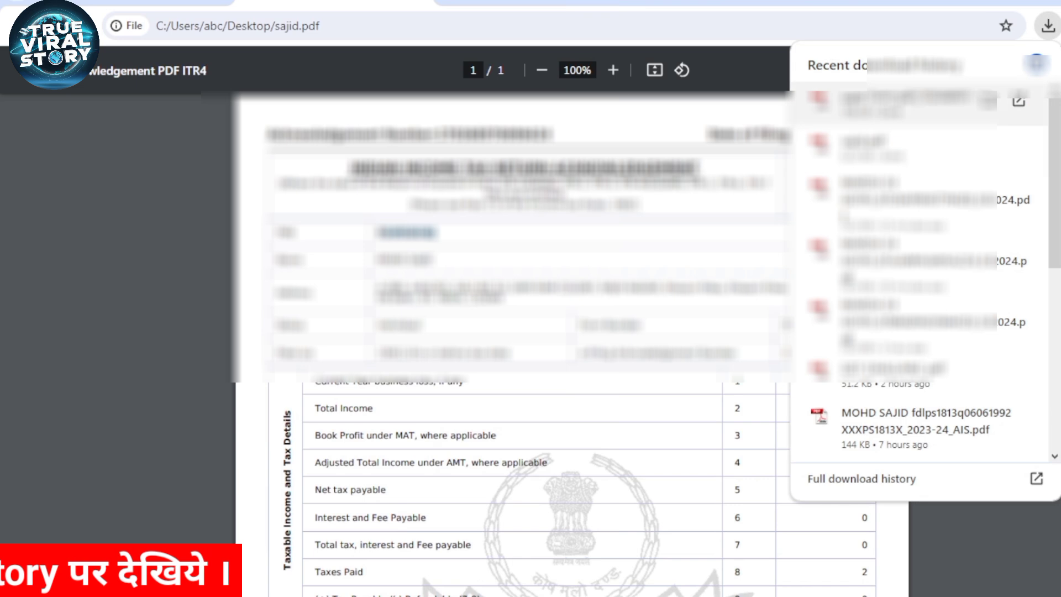
pyautogui.click(884, 102)
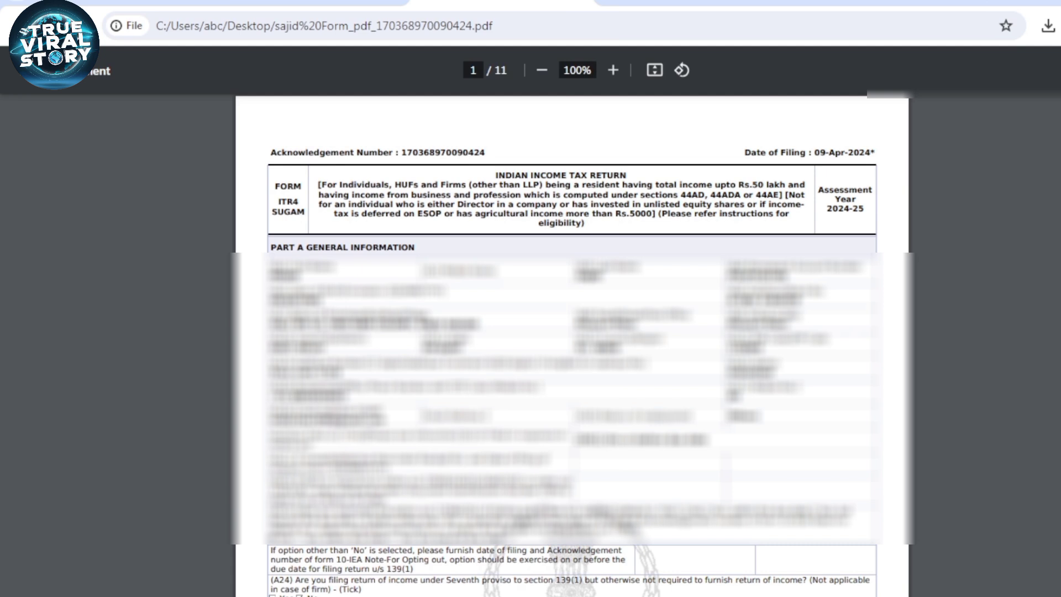
pyautogui.moveTo(745, 152); pyautogui.dragTo(860, 152)
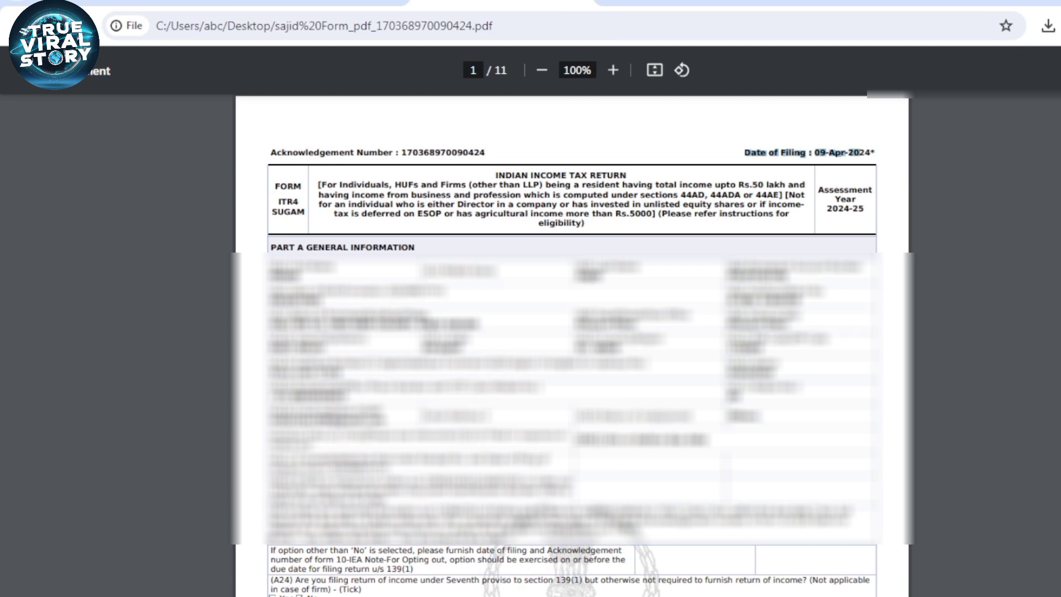
pyautogui.moveTo(818, 190); pyautogui.dragTo(851, 208)
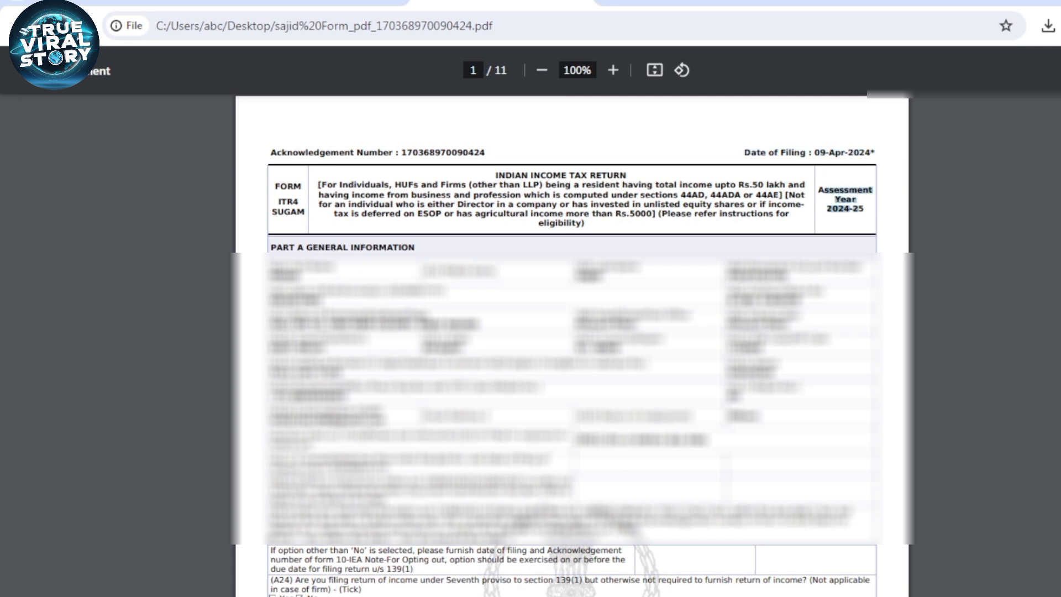
pyautogui.click(851, 210)
pyautogui.scroll(-20, 572, 342)
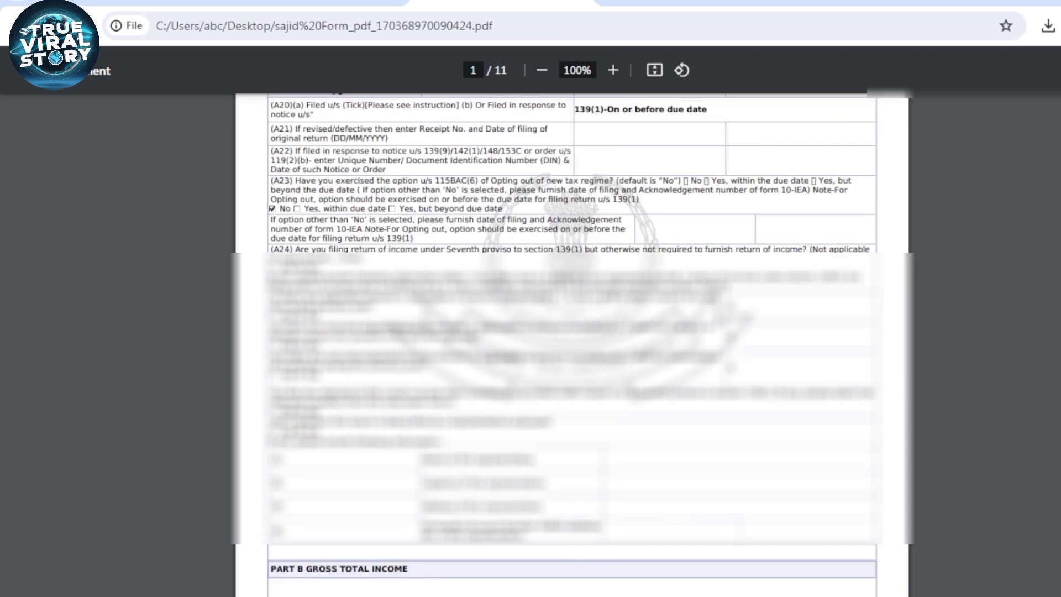
pyautogui.scroll(-10, 572, 343)
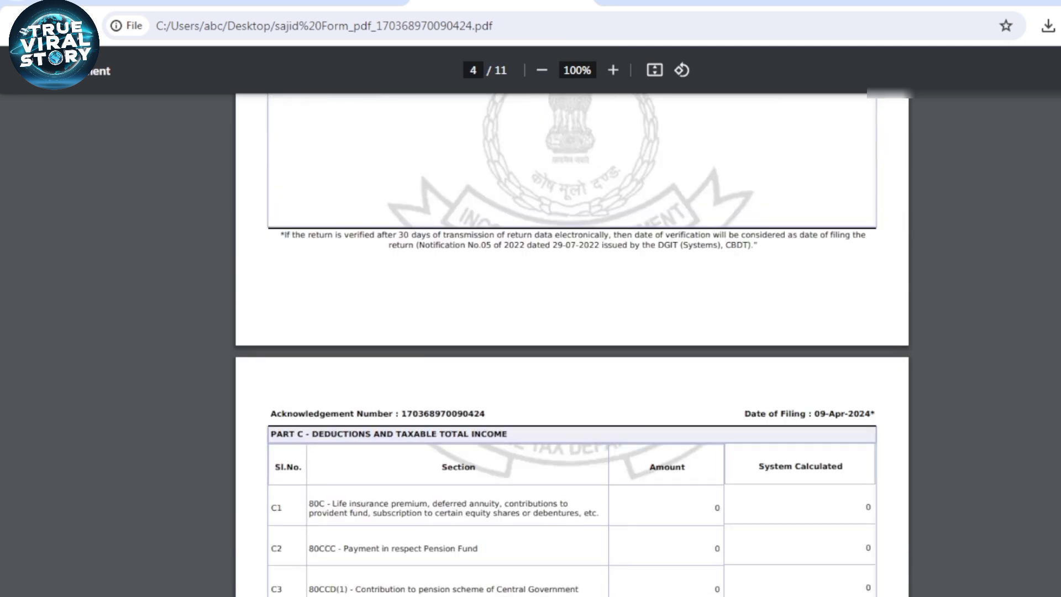
pyautogui.scroll(-10, 572, 342)
pyautogui.scroll(7, 572, 343)
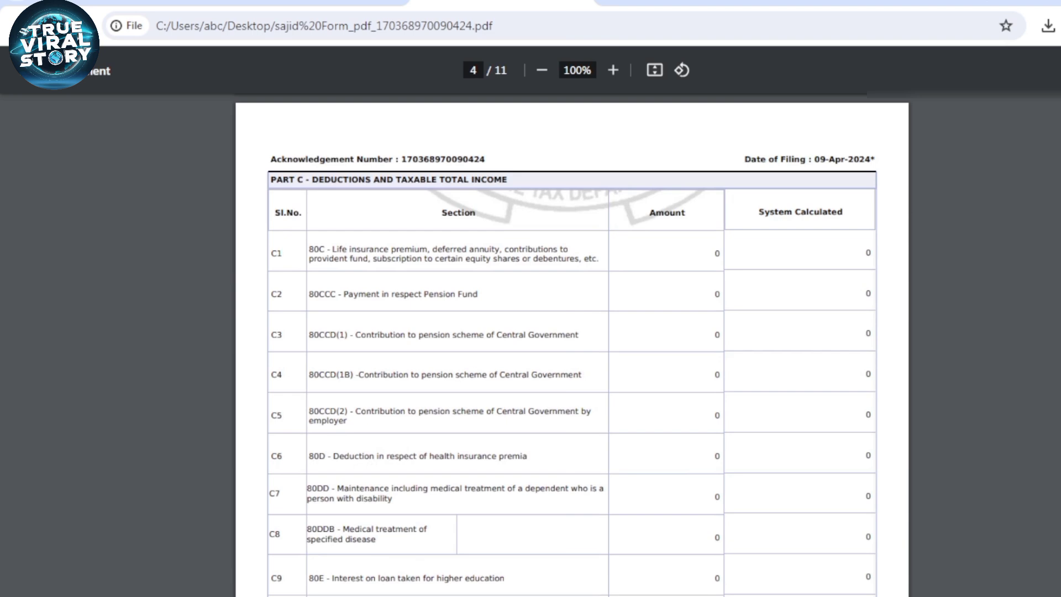
pyautogui.scroll(20, 572, 342)
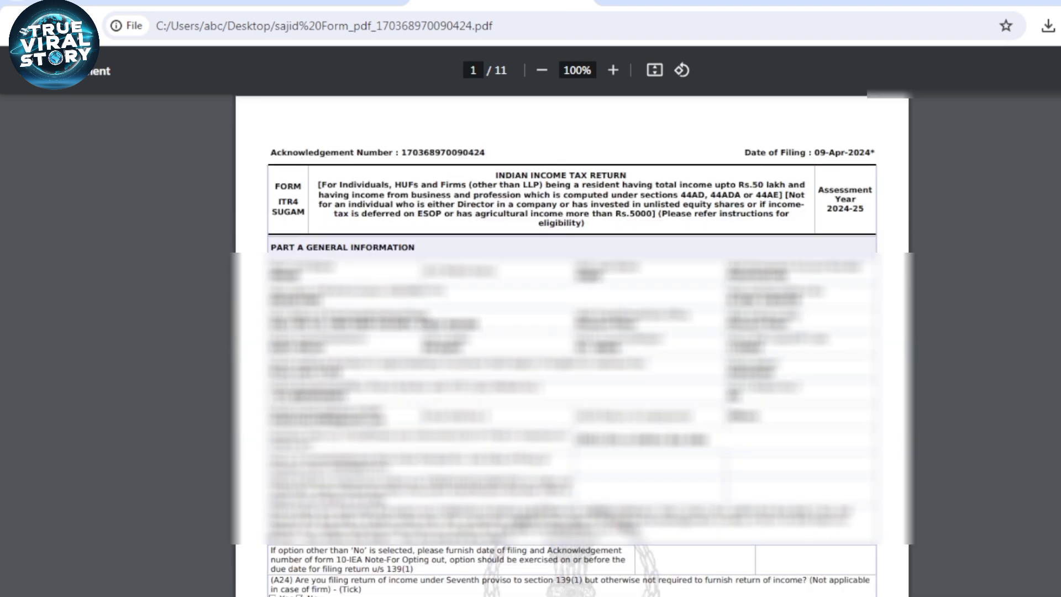